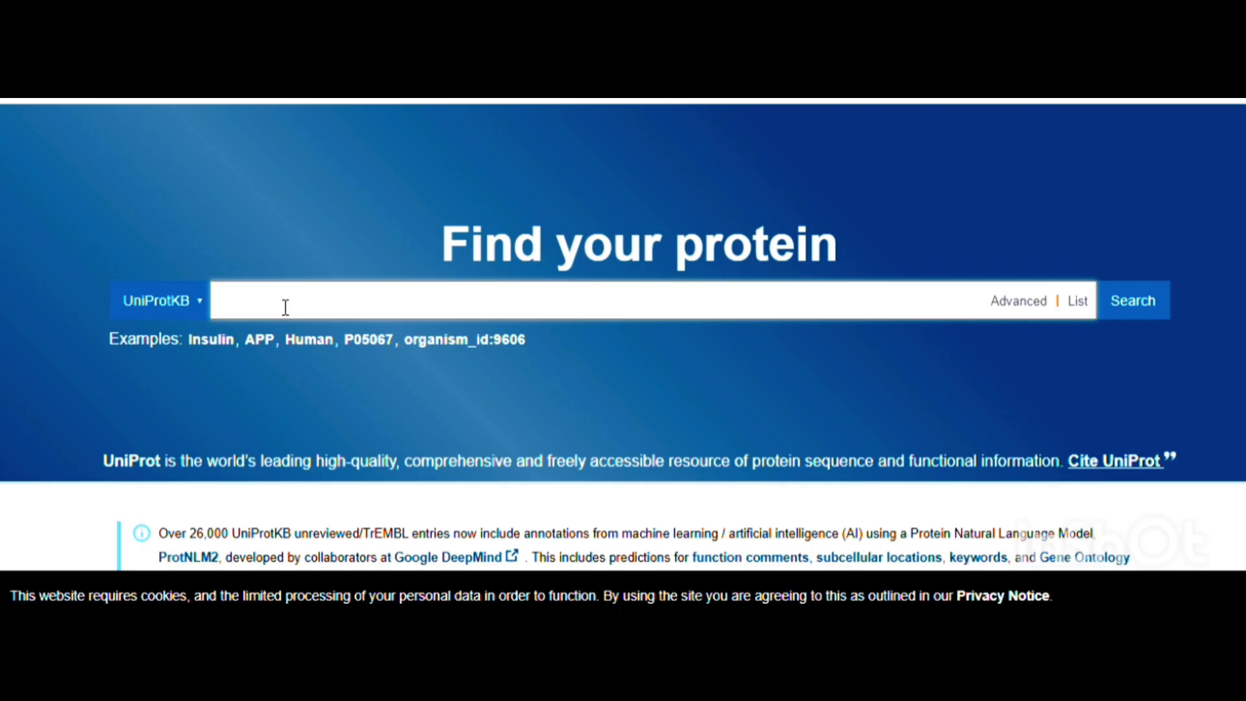
# Search UniProtKB for P9WKK7 and review the entry's protein name, amino acid count, gene and function.
pyautogui.write('P9WKK7')
pyautogui.press('Return')
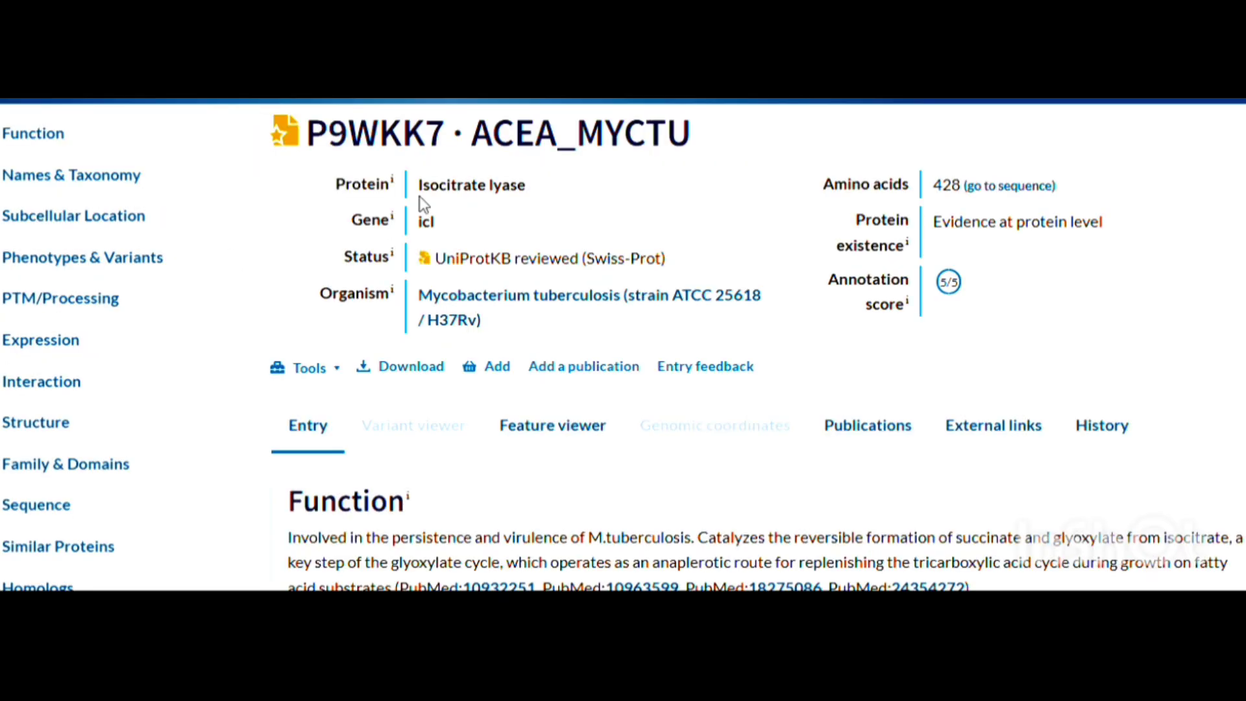
pyautogui.moveTo(418, 186); pyautogui.dragTo(452, 201)
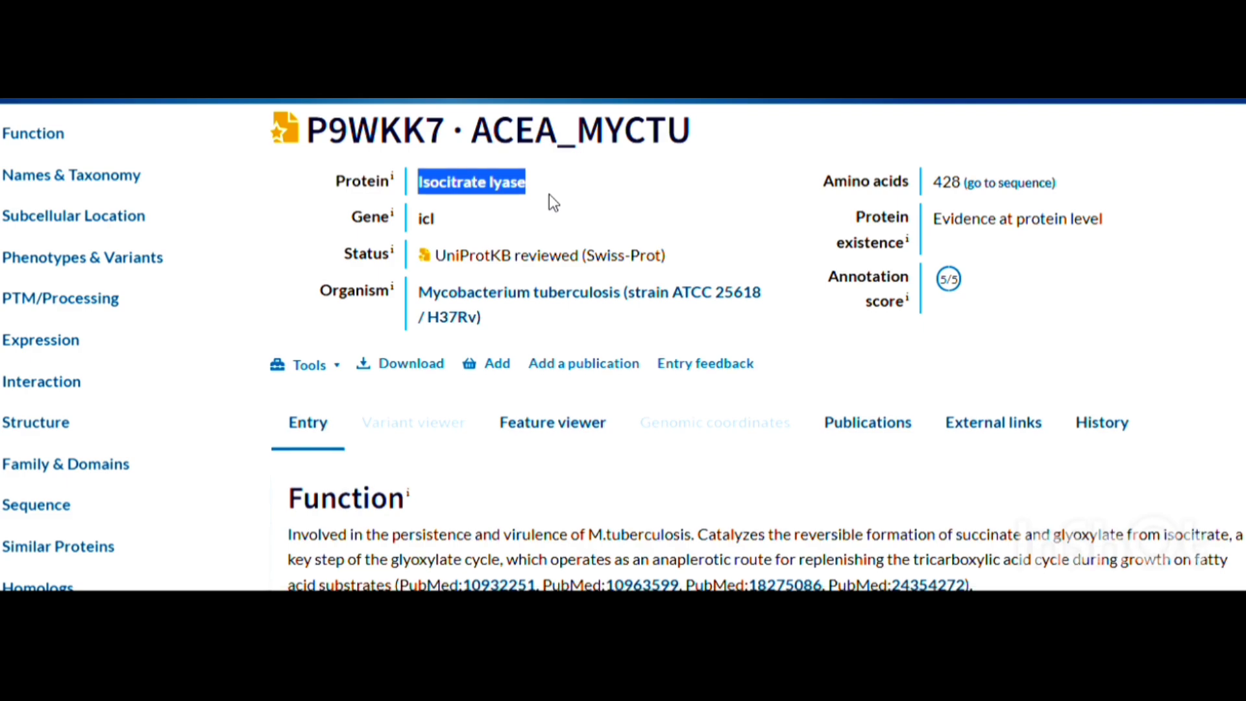
pyautogui.scroll(-2, 549, 194)
pyautogui.scroll(2, 549, 193)
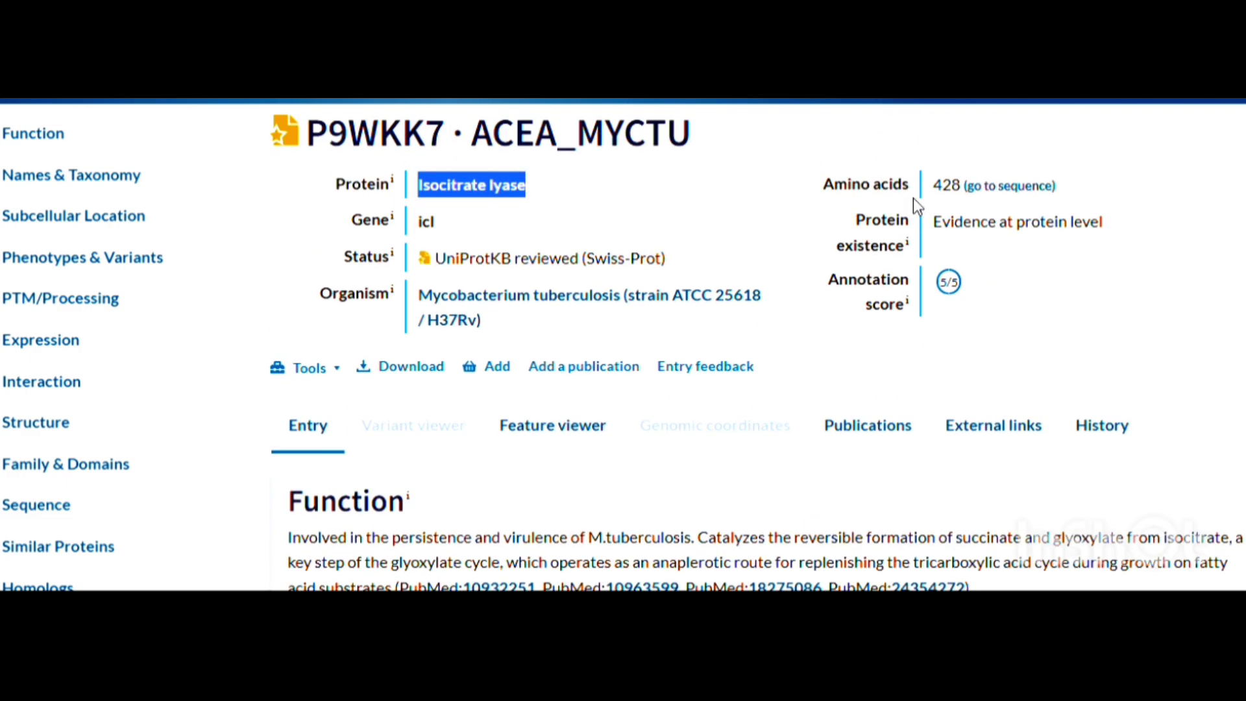
pyautogui.moveTo(932, 186); pyautogui.dragTo(962, 188)
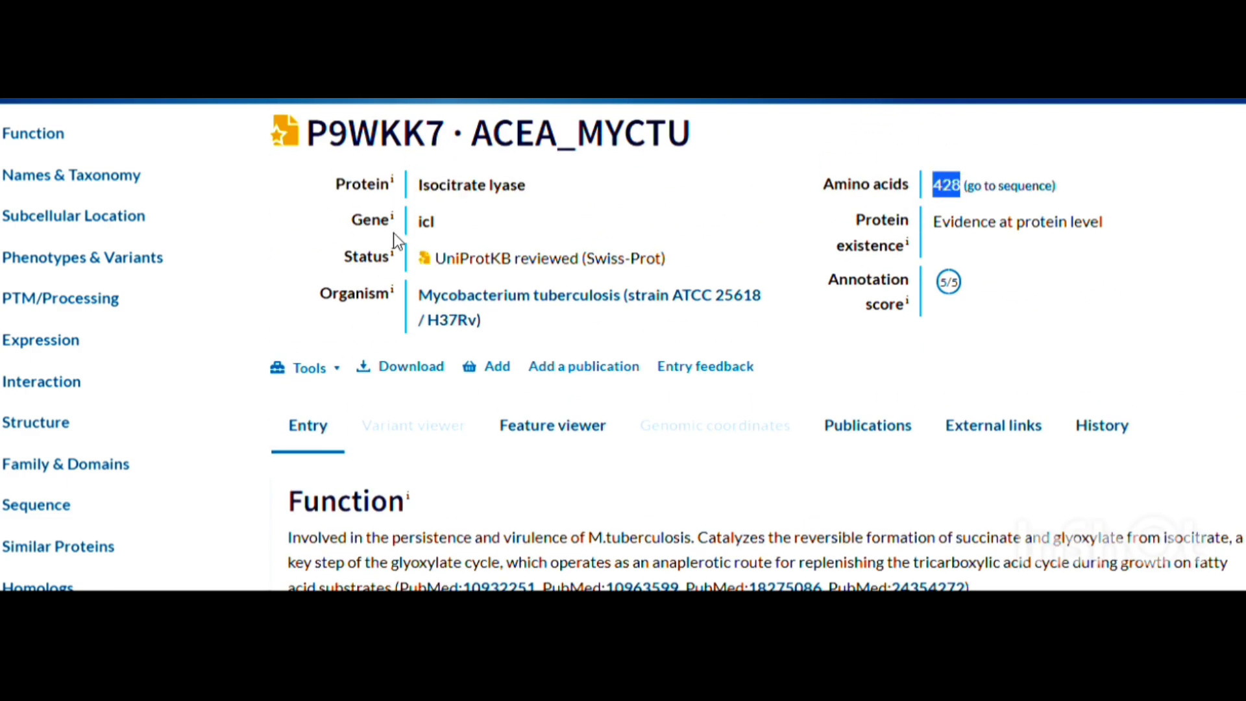
pyautogui.moveTo(418, 222); pyautogui.dragTo(438, 224)
pyautogui.scroll(-2, 448, 243)
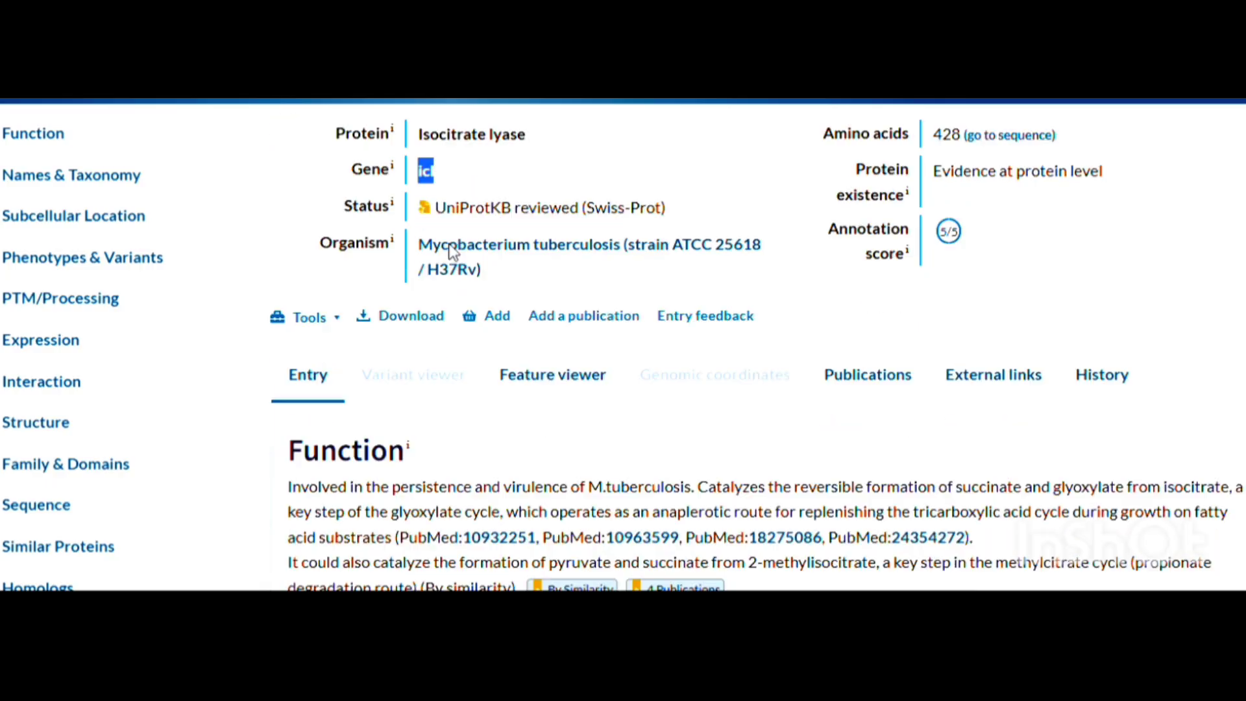
pyautogui.scroll(-3, 453, 252)
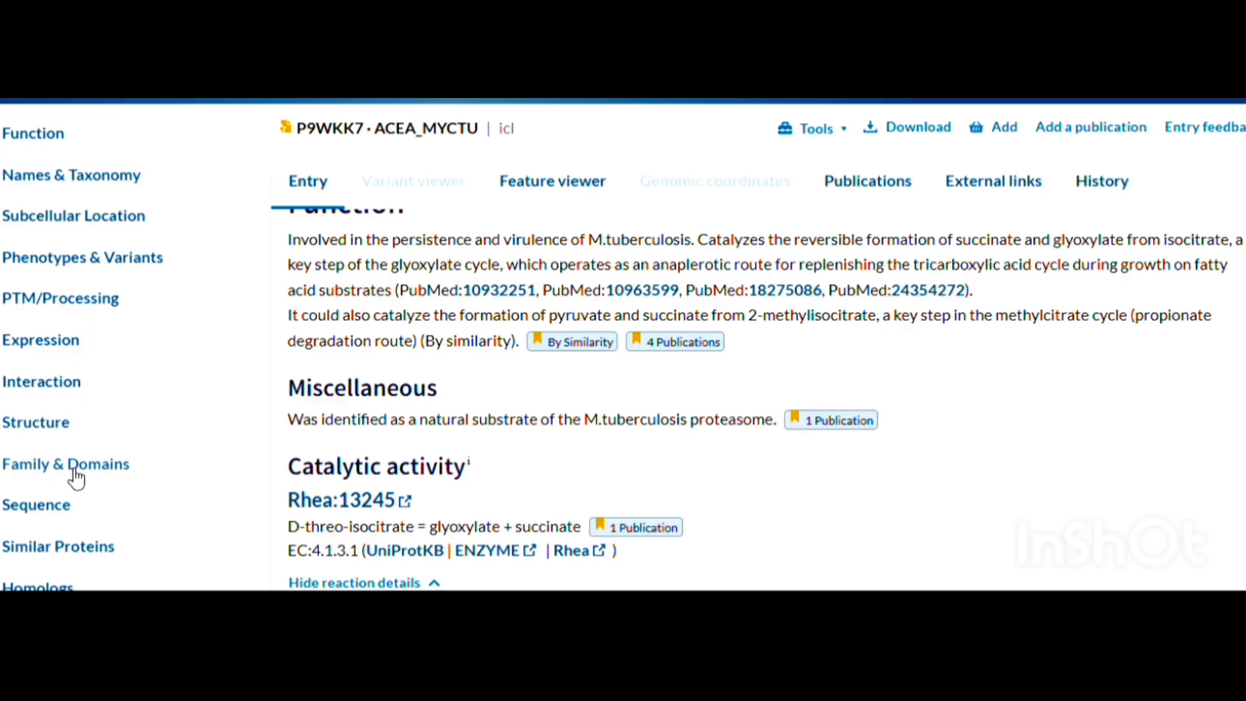
# Go to the Sequence section of the P9WKK7 entry and copy the full protein sequence.
pyautogui.click(59, 517)
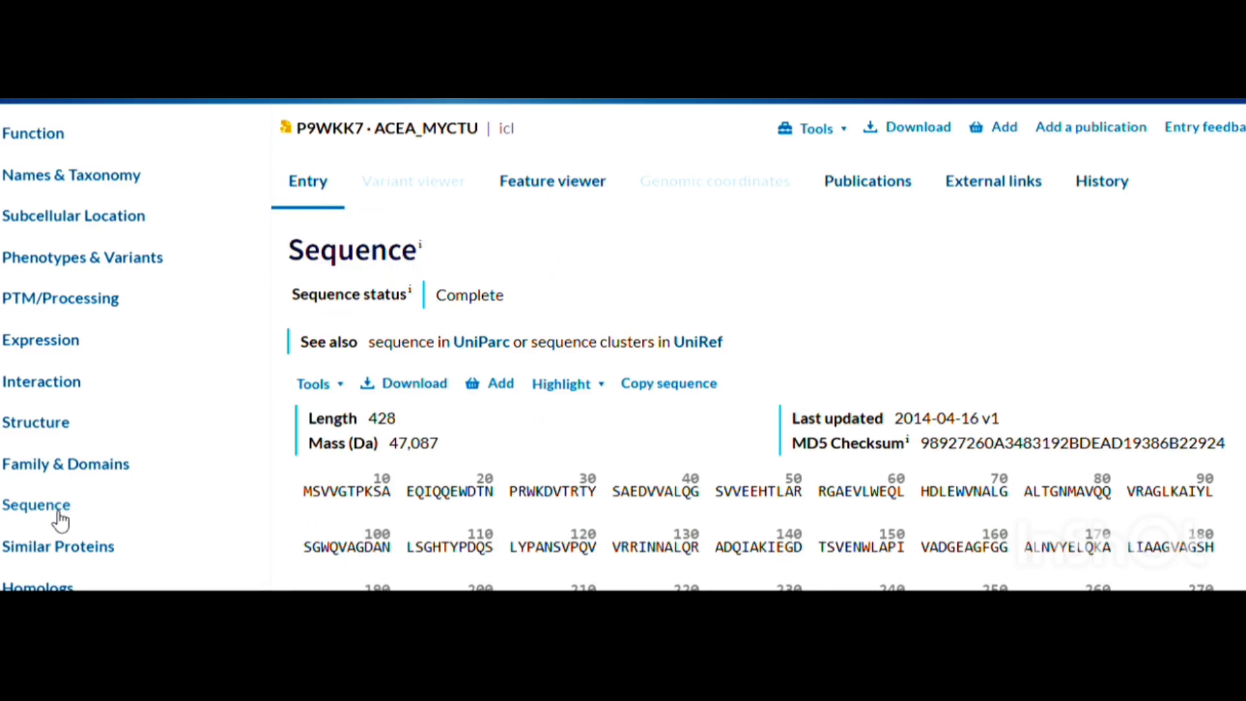
pyautogui.scroll(-3, 644, 395)
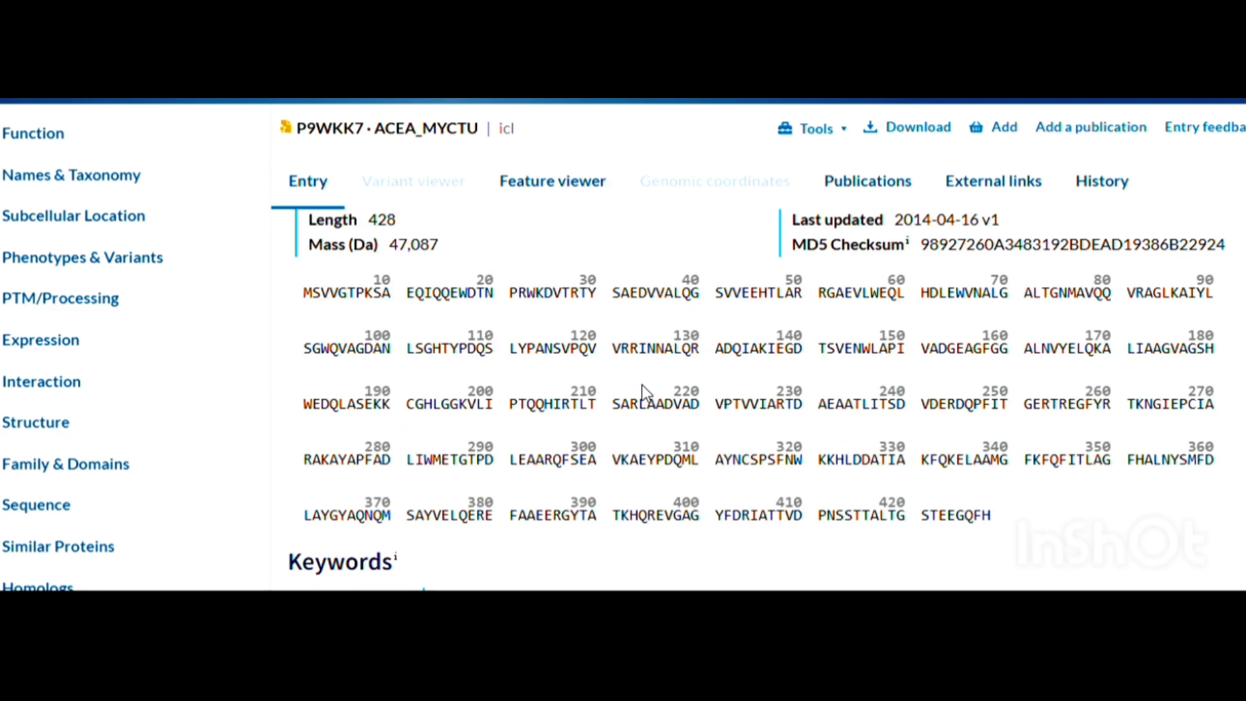
pyautogui.scroll(2, 642, 385)
pyautogui.click(654, 286)
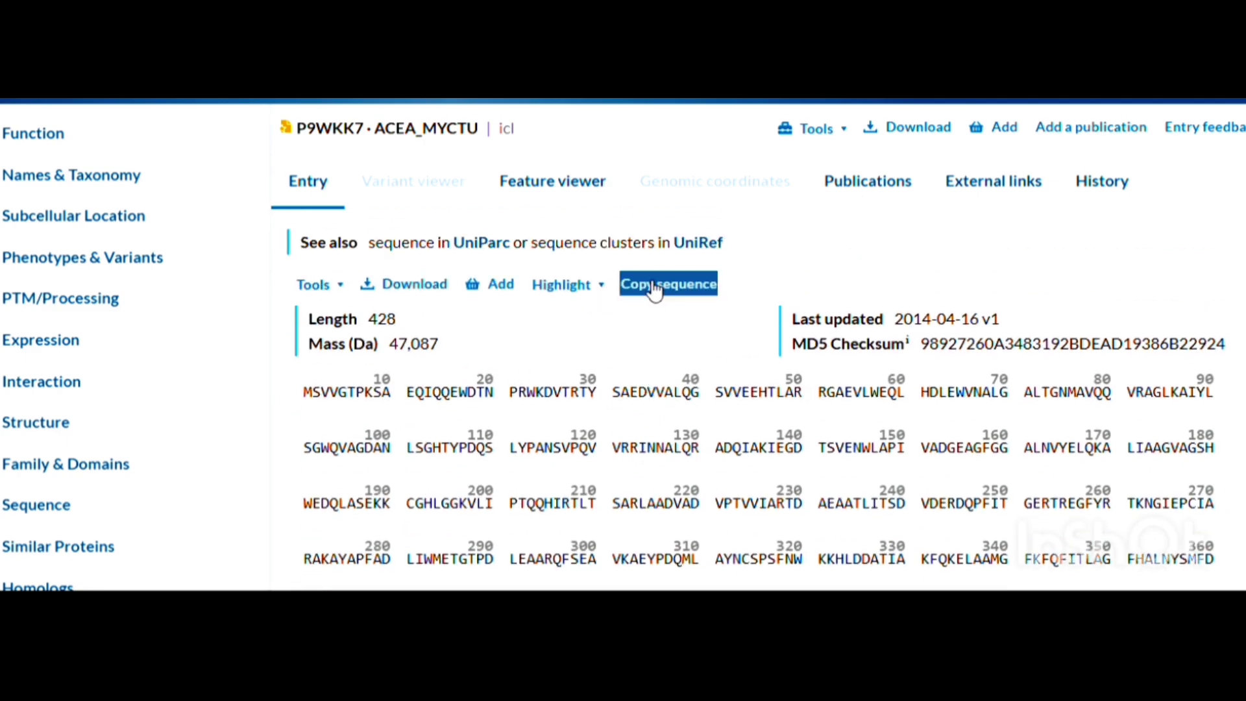
pyautogui.click(653, 286)
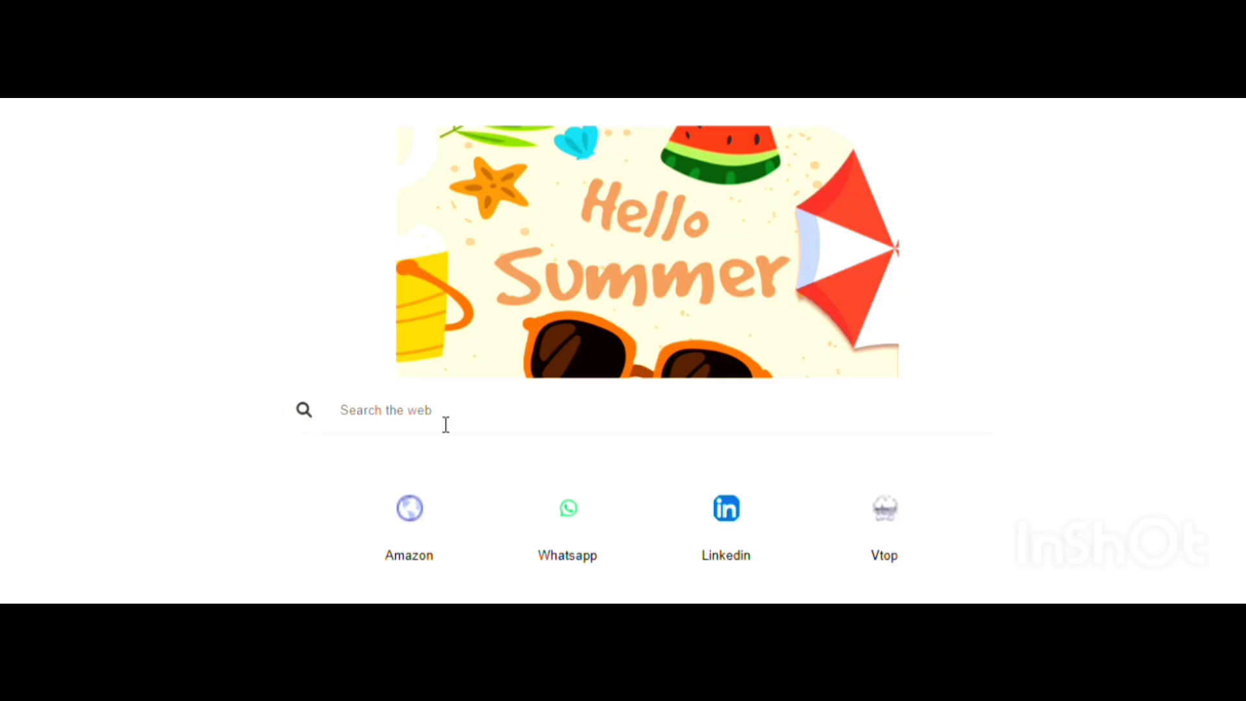
# Search the web for "Alphafold server" and open the AlphaFold Server site from the results.
pyautogui.write('Alphafold serv')
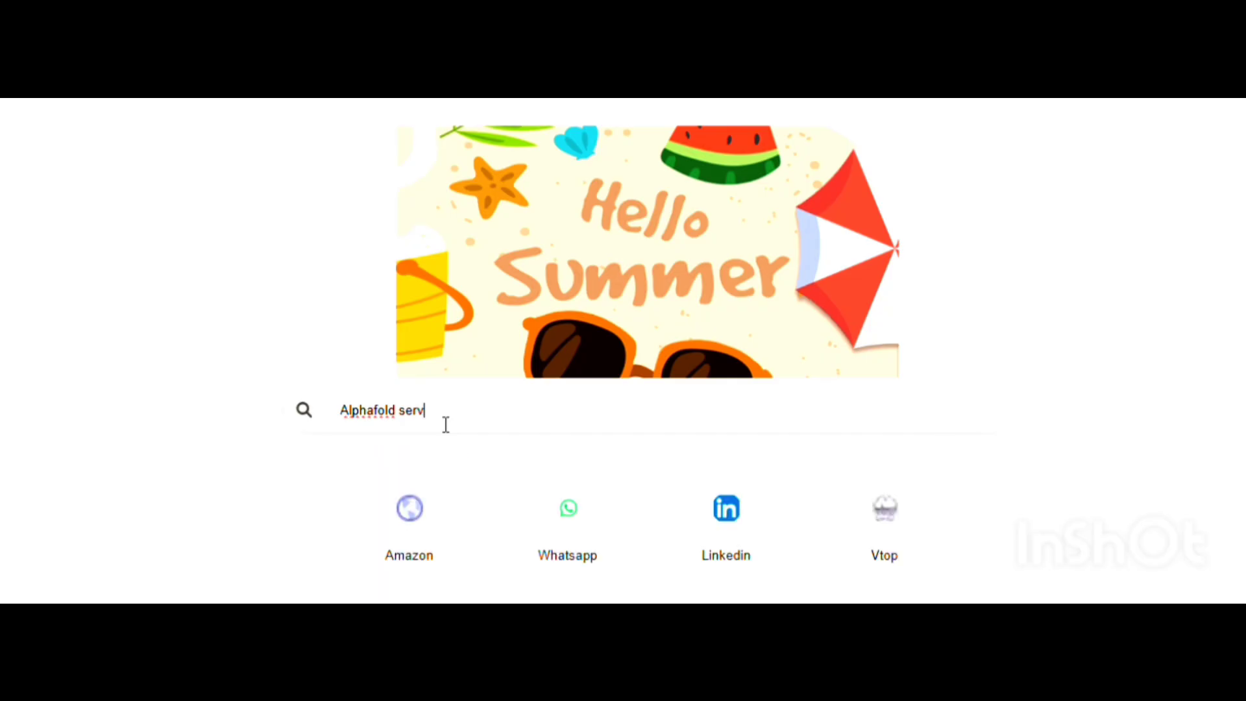
pyautogui.write('er')
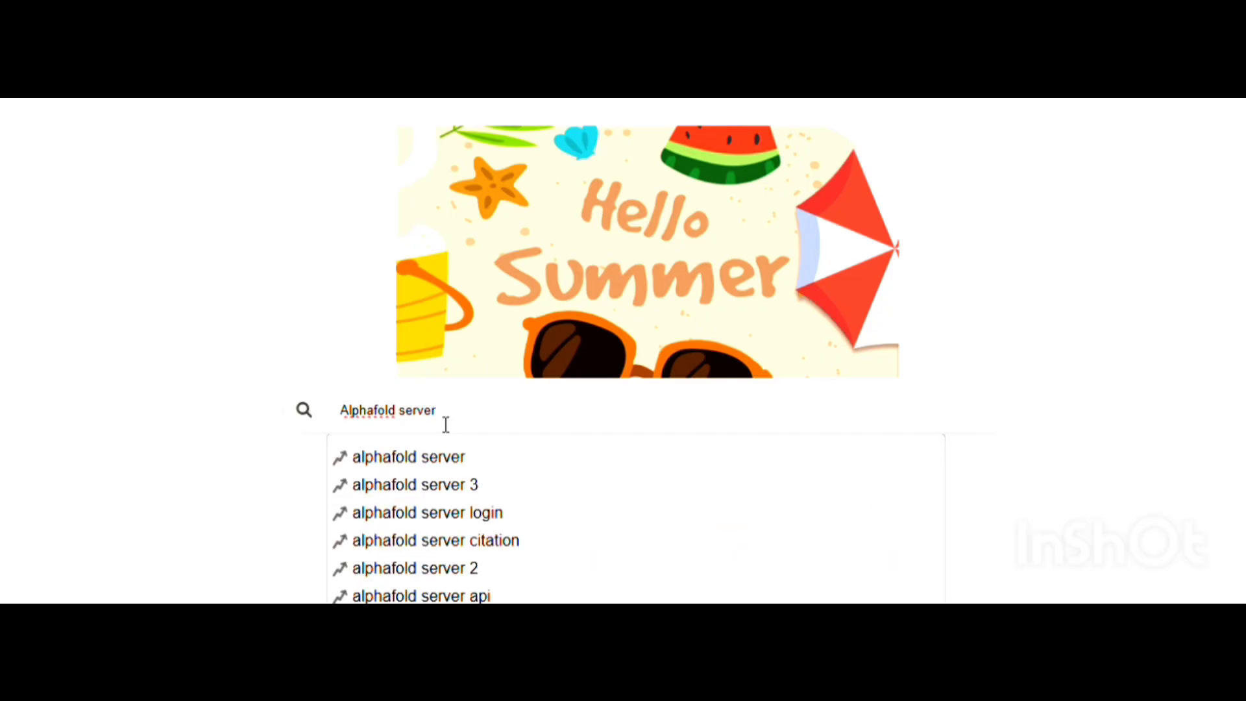
pyautogui.click(454, 426)
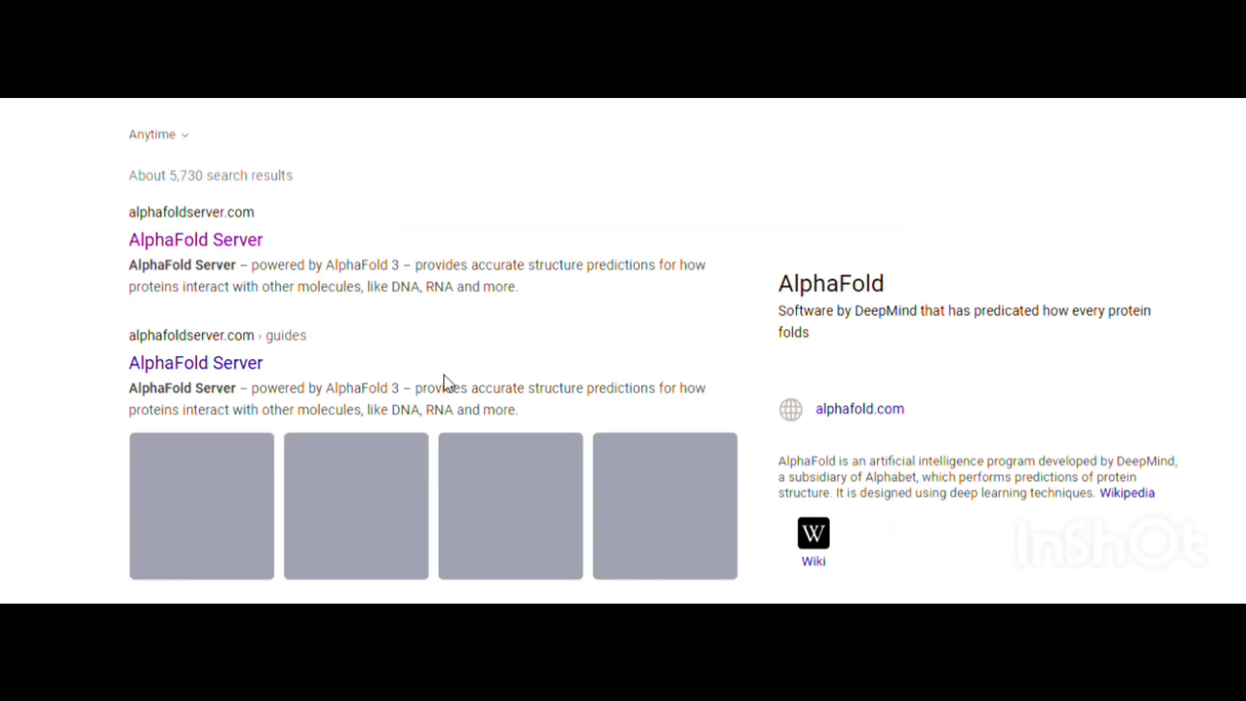
pyautogui.click(216, 240)
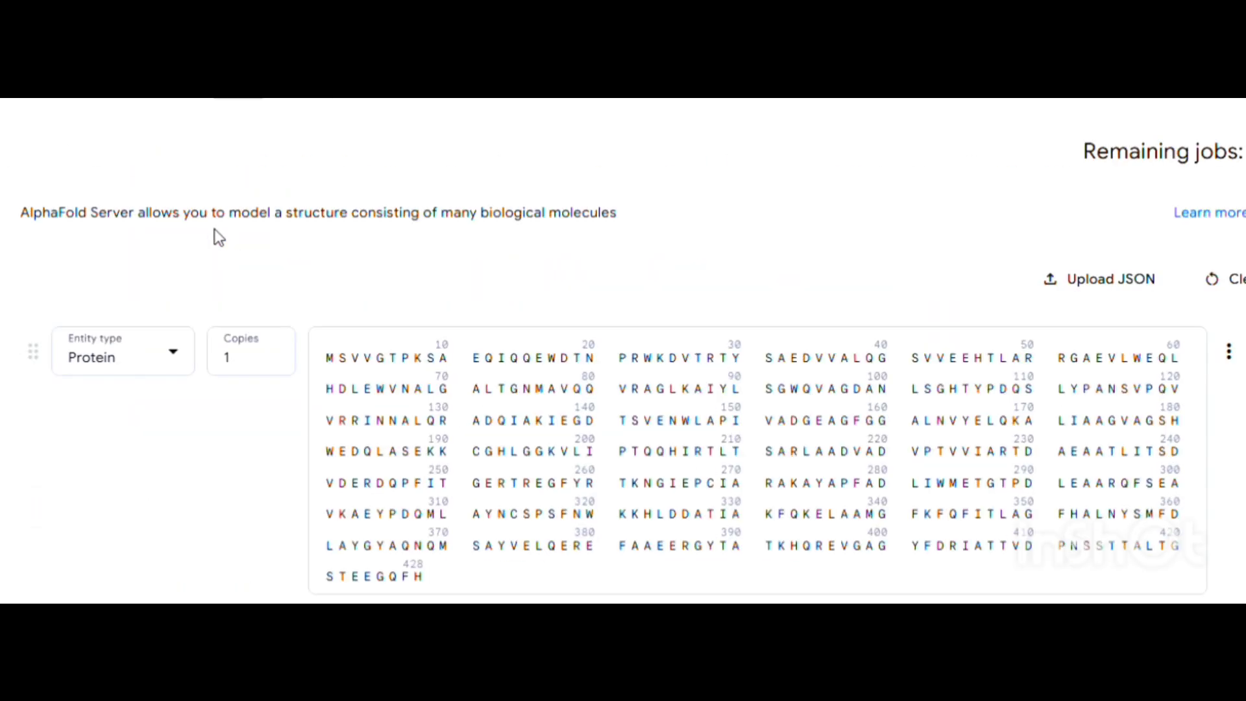
# Clear the leftover sequence from the job form and paste the copied isocitrate lyase sequence as the protein entity.
pyautogui.click(1216, 283)
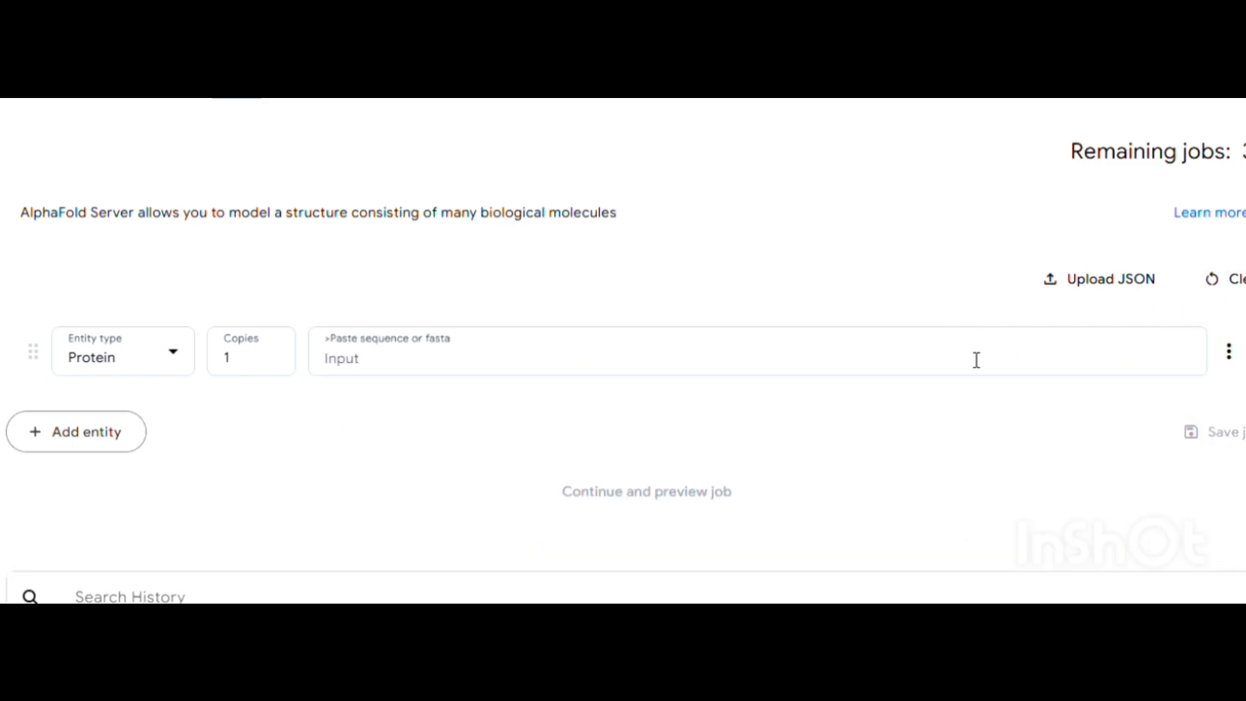
pyautogui.click(400, 356)
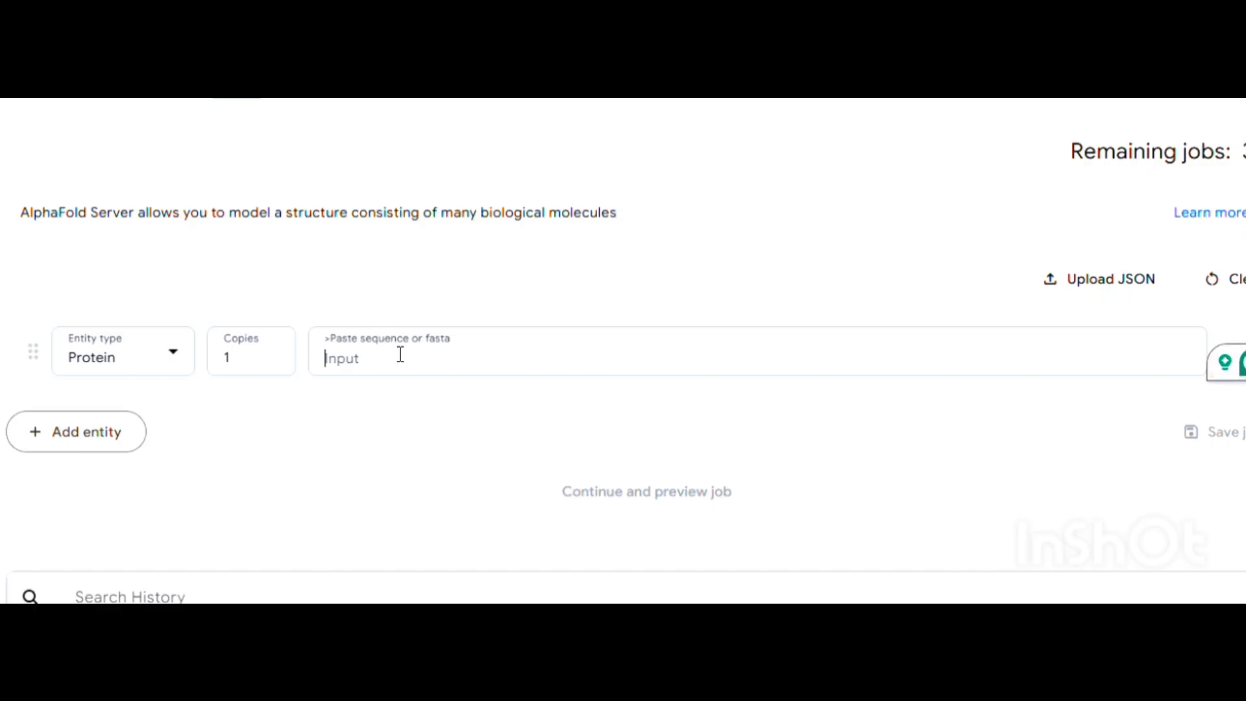
pyautogui.hotkey('ctrl', 'v')
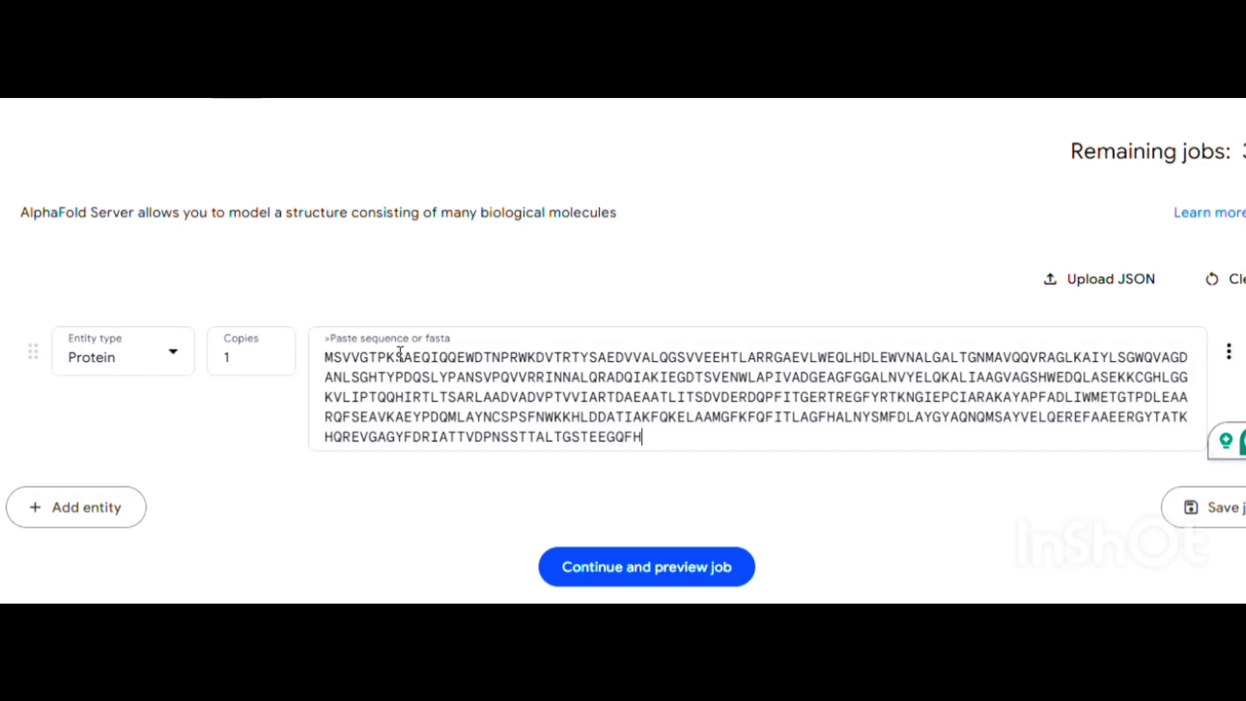
# Clear the job form again and paste the copied protein sequence back into the empty entity.
pyautogui.scroll(-5, 342, 380)
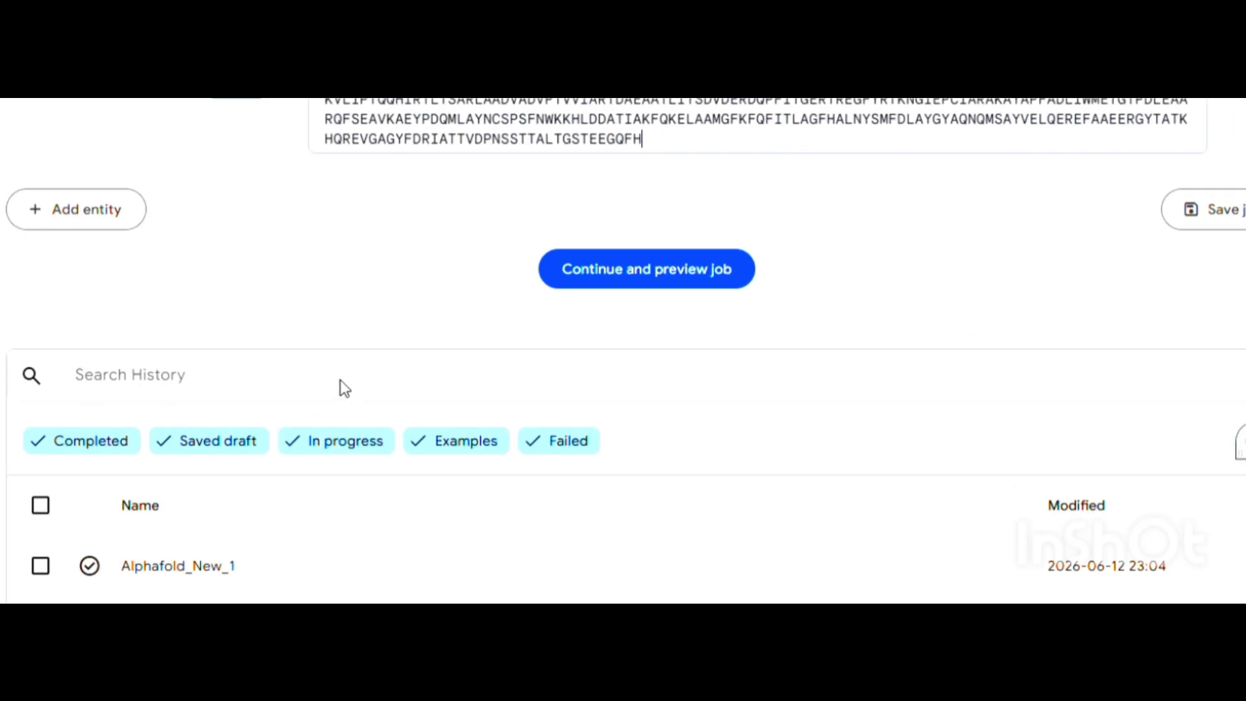
pyautogui.scroll(5, 342, 380)
pyautogui.doubleClick(228, 358)
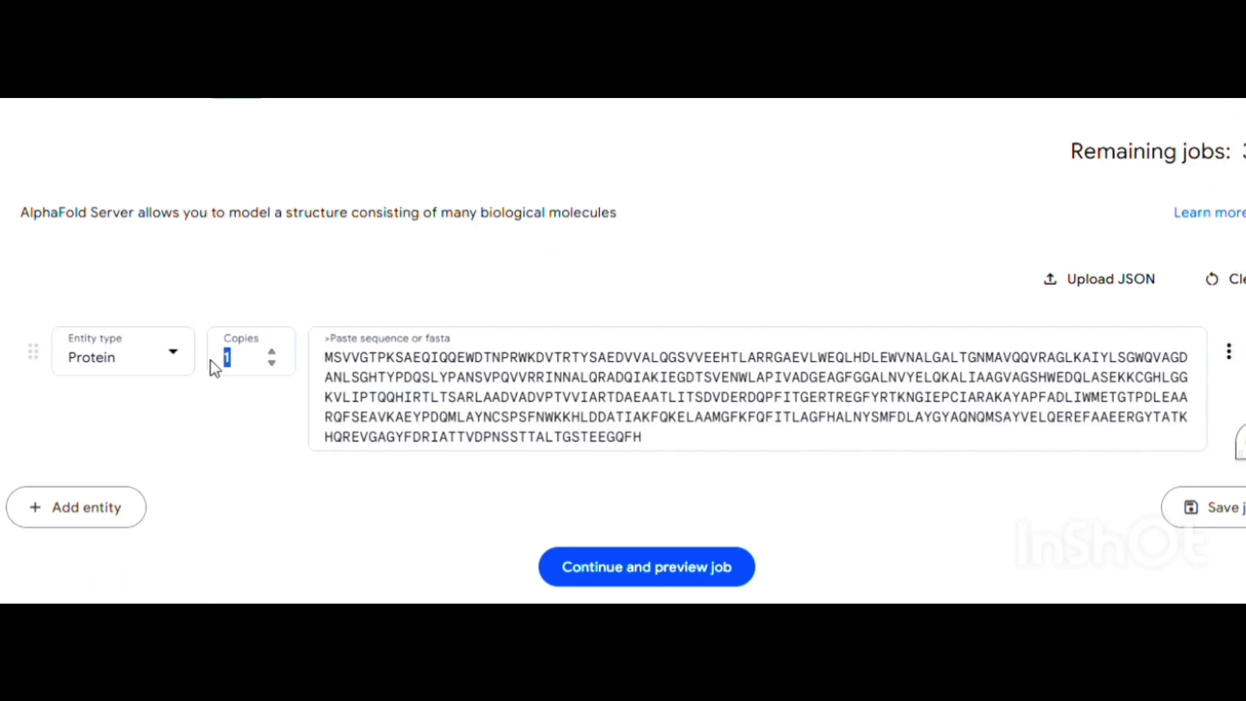
pyautogui.click(1218, 280)
pyautogui.click(466, 362)
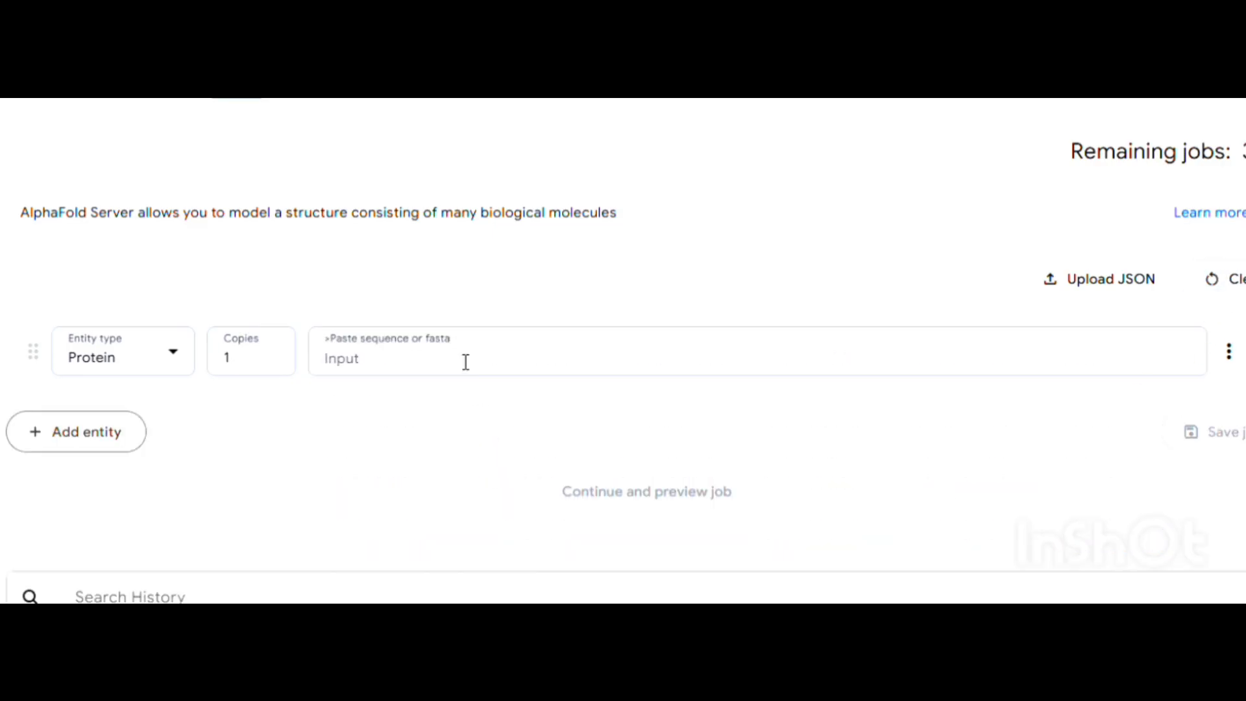
pyautogui.hotkey('ctrl', 'v')
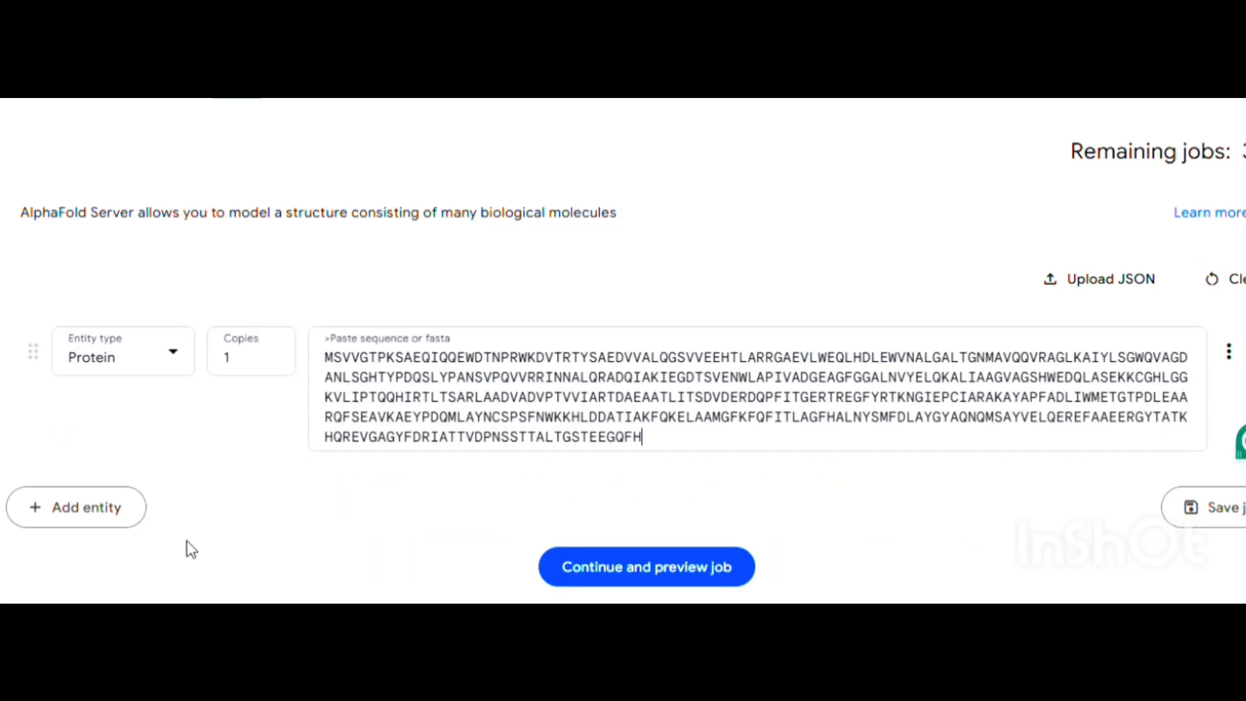
# Set the protein entity's copies to 3 and check the estimated wait time for new jobs.
pyautogui.click(271, 352)
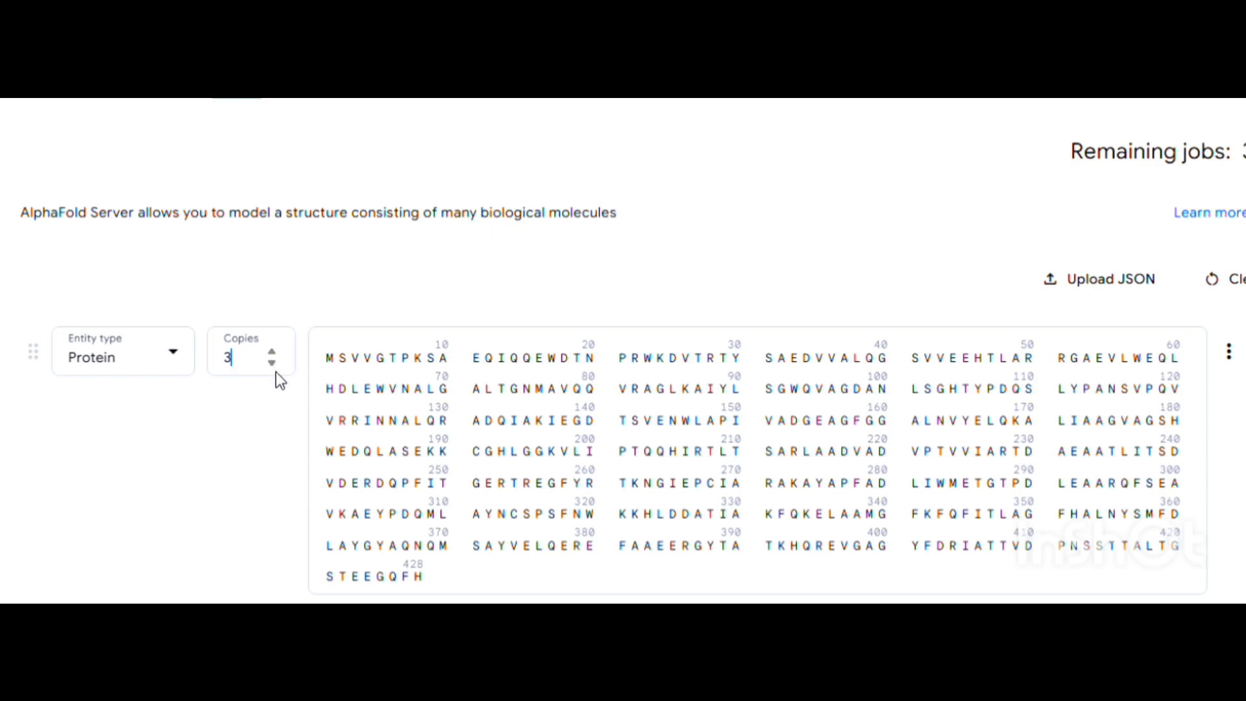
pyautogui.scroll(-3, 286, 391)
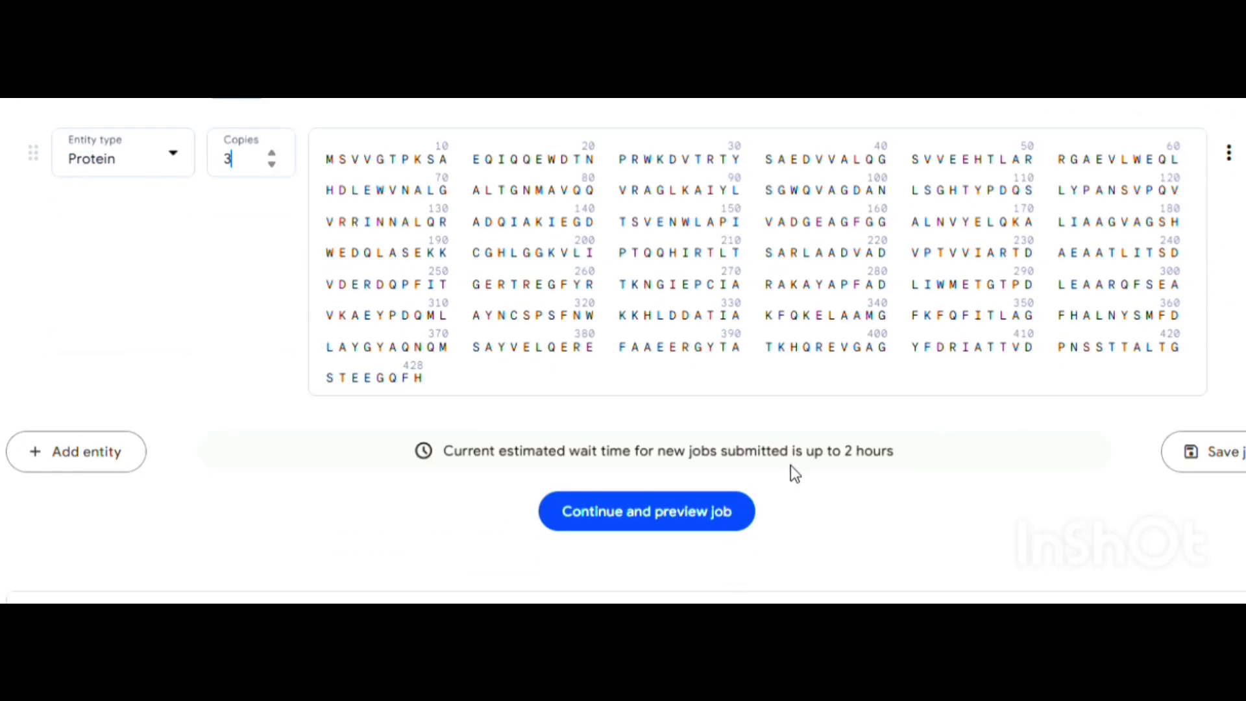
pyautogui.moveTo(745, 450); pyautogui.dragTo(909, 450)
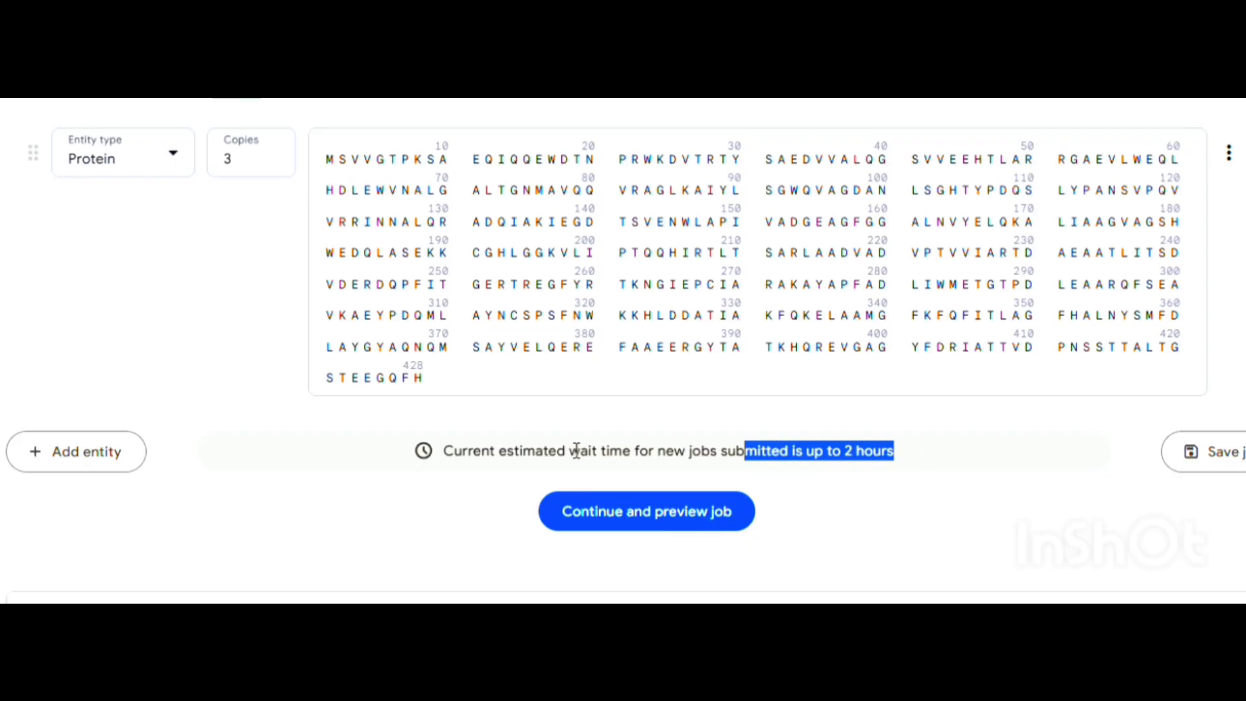
pyautogui.scroll(3, 576, 450)
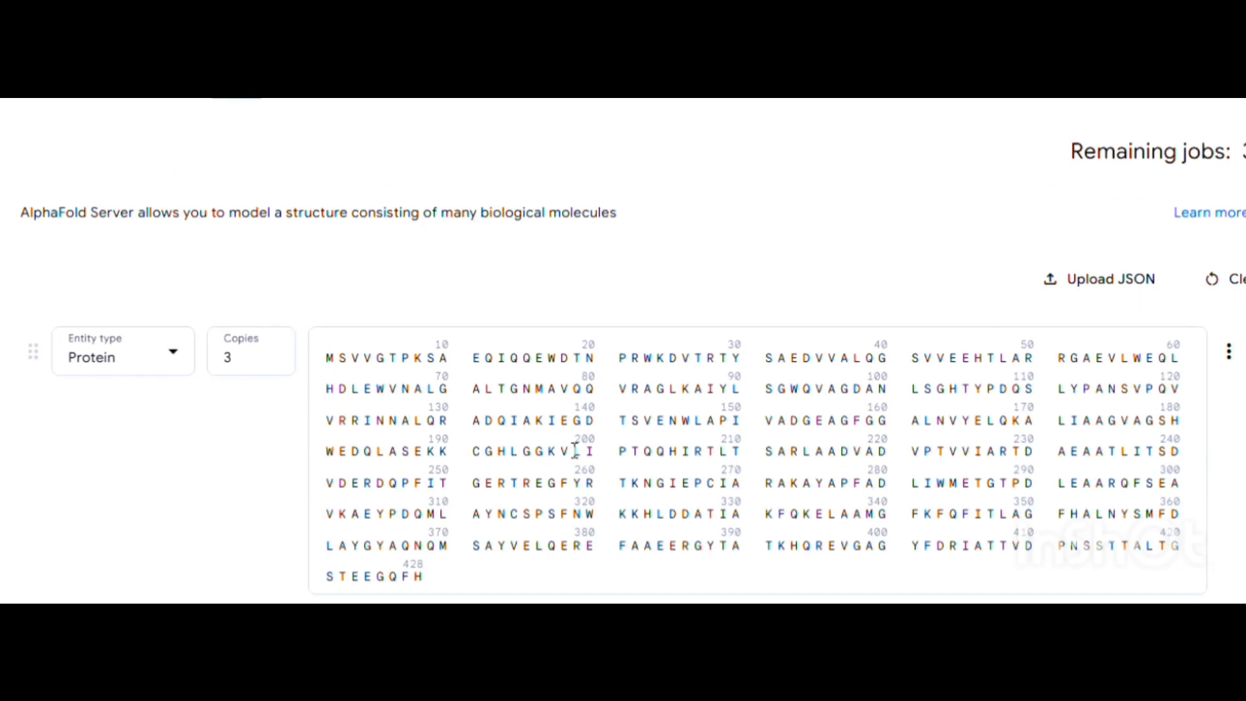
# Set the protein entity's copies to 2 and look over the job form.
pyautogui.click(272, 368)
pyautogui.scroll(-5, 325, 399)
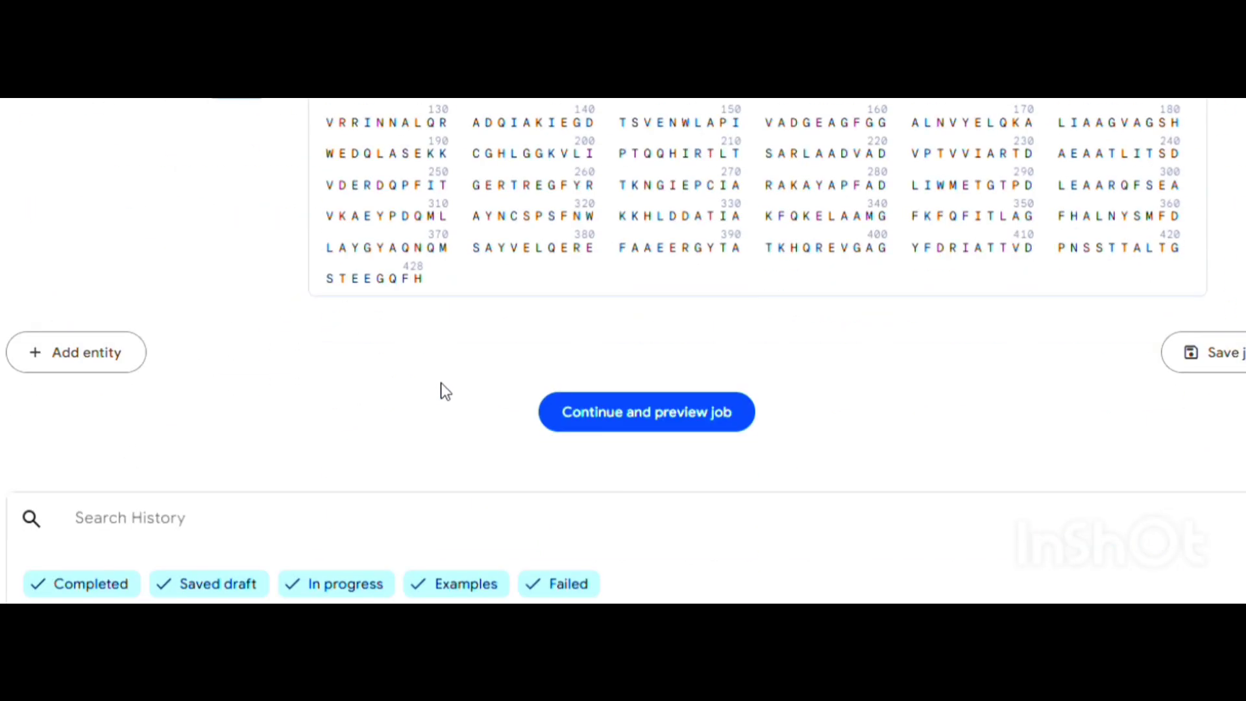
pyautogui.scroll(5, 889, 390)
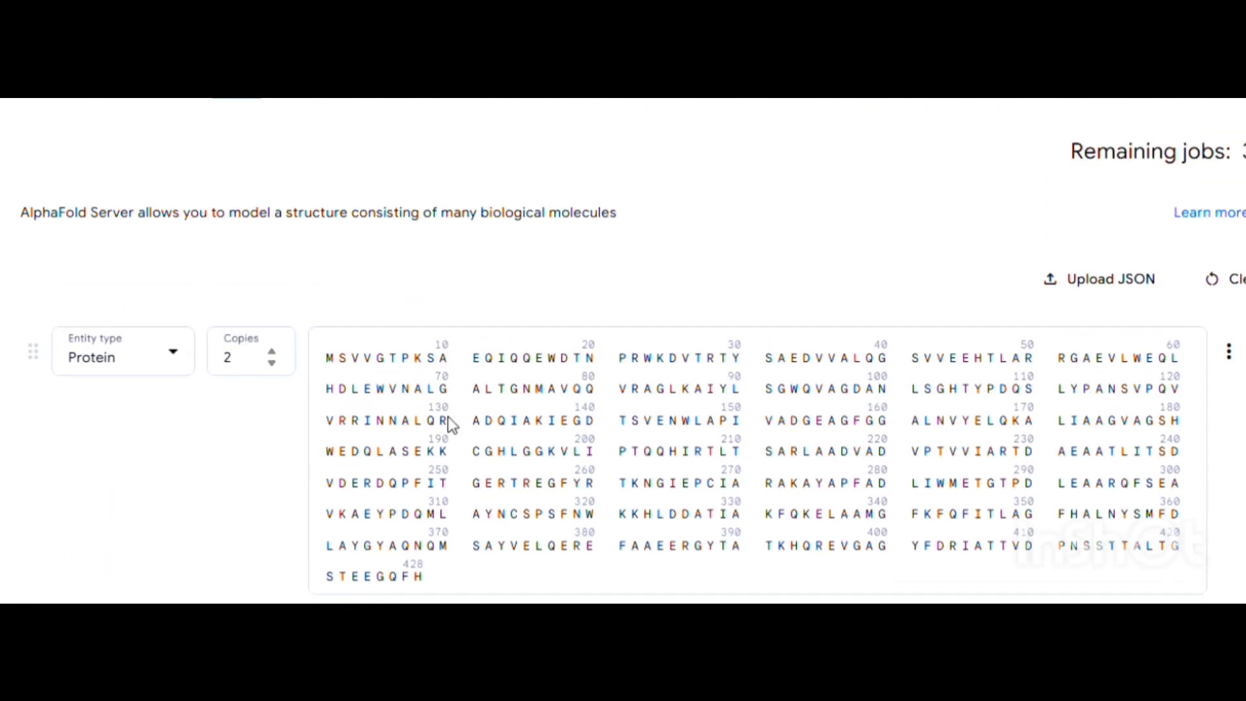
pyautogui.moveTo(219, 358); pyautogui.dragTo(392, 348)
pyautogui.click(202, 367)
pyautogui.scroll(-5, 894, 474)
pyautogui.scroll(3, 896, 481)
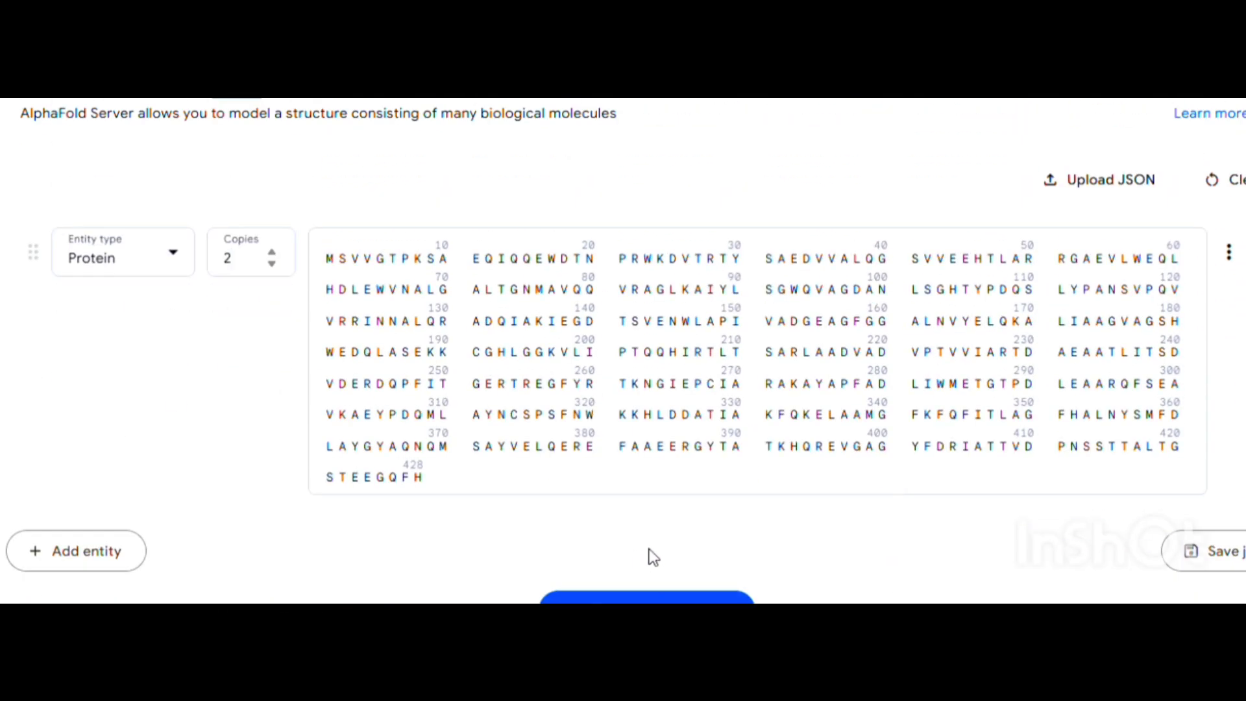
# Set the protein entity's copies to 1 and continue to the job preview.
pyautogui.click(272, 263)
pyautogui.scroll(-5, 746, 478)
pyautogui.scroll(4, 746, 478)
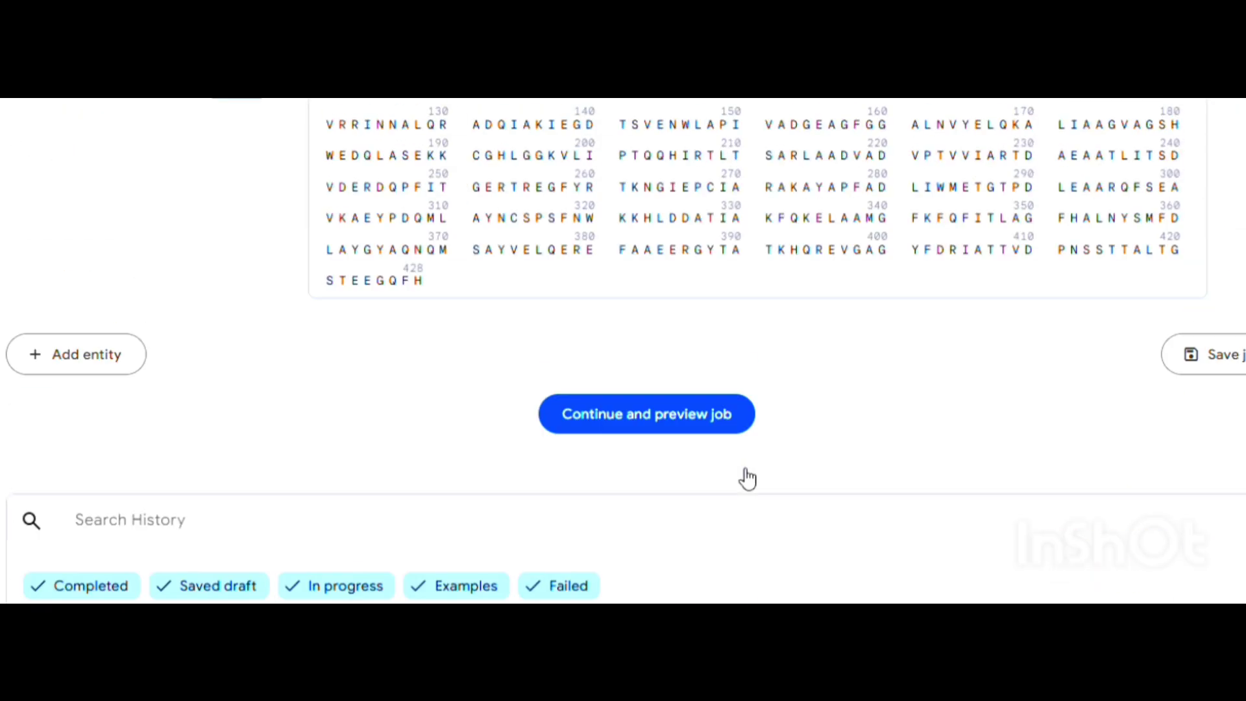
pyautogui.click(722, 517)
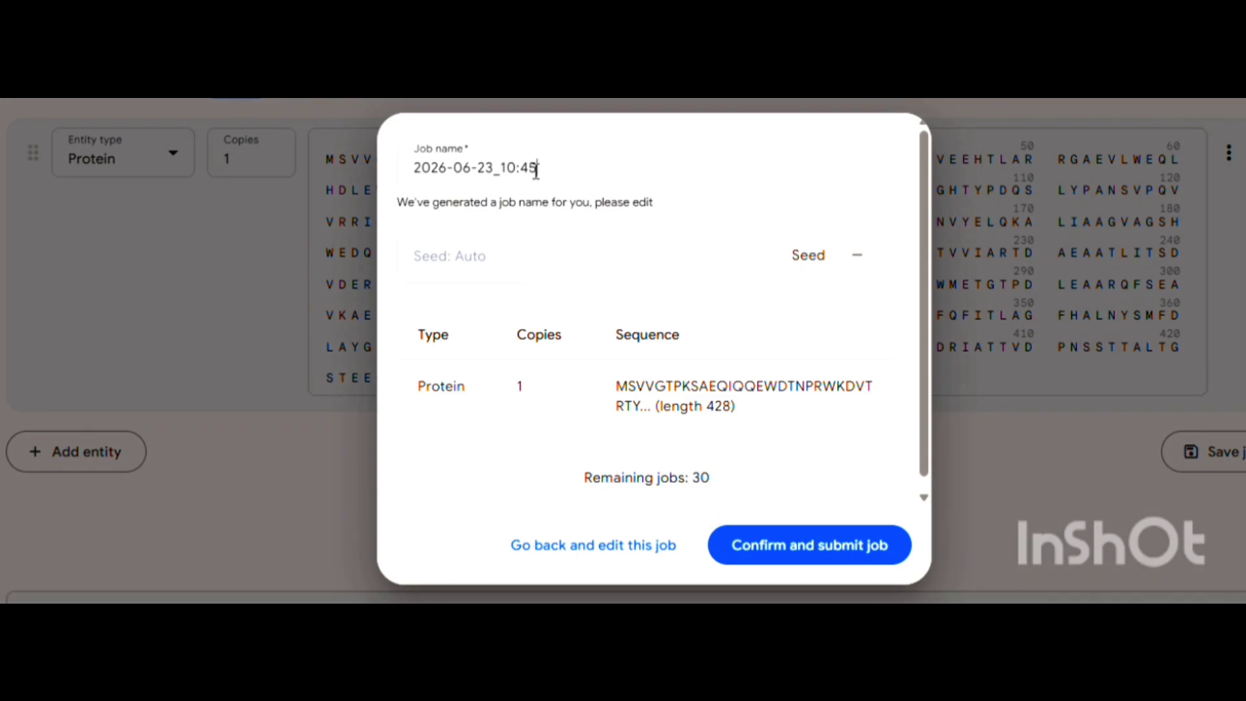
# Replace the generated job name with ICL_Video and submit the prediction job.
pyautogui.moveTo(536, 169); pyautogui.dragTo(354, 196)
pyautogui.press('BackSpace')
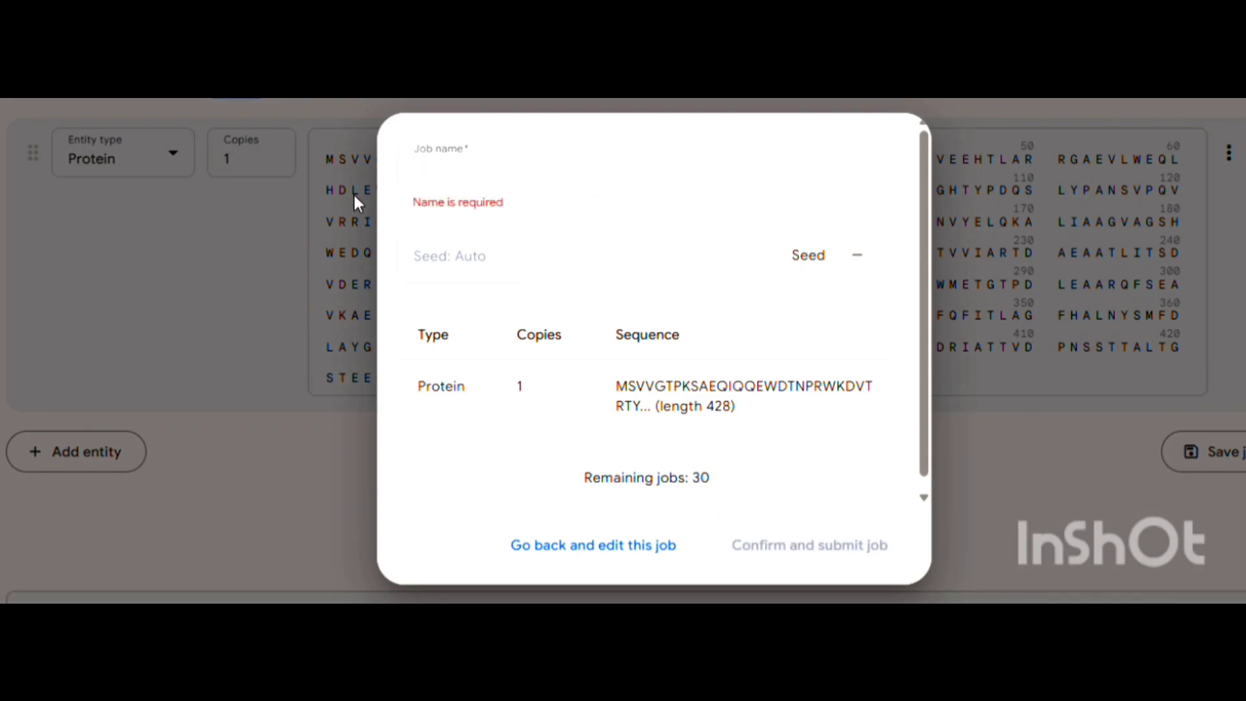
pyautogui.write('ICL_')
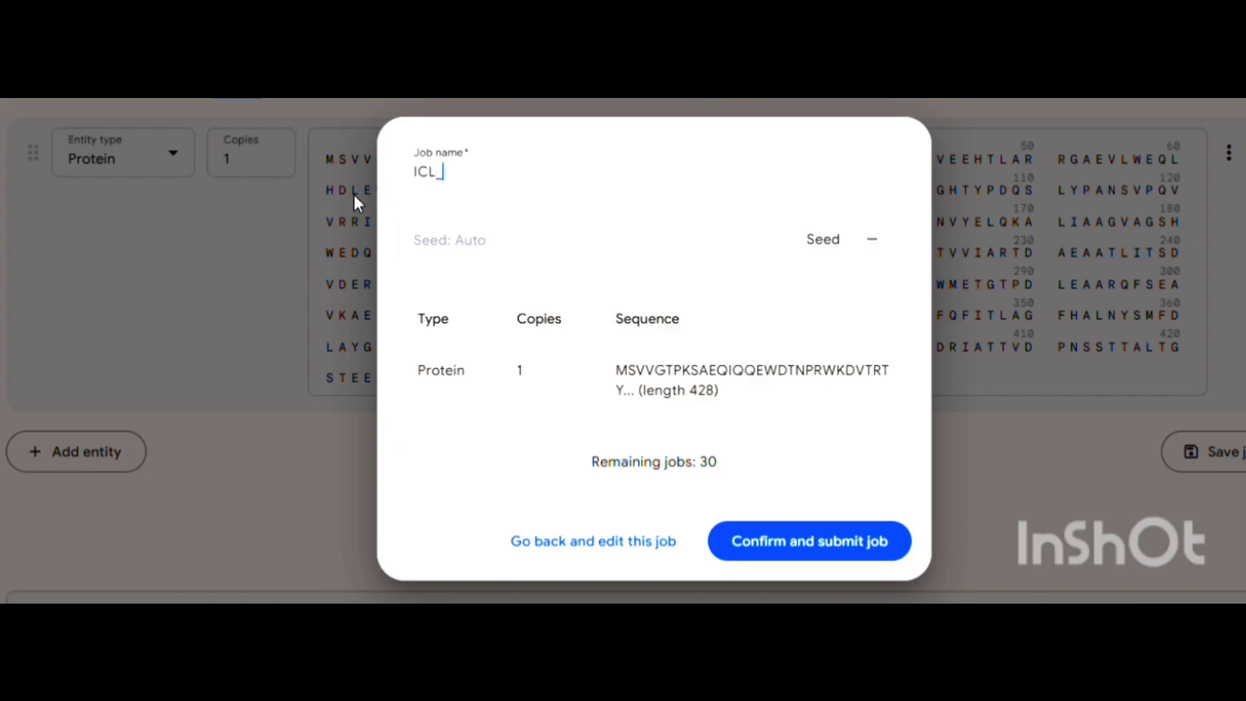
pyautogui.write('Youtub')
pyautogui.press('BackSpace')
pyautogui.press('BackSpace')
pyautogui.press('BackSpace')
pyautogui.press('BackSpace')
pyautogui.press('BackSpace')
pyautogui.press('BackSpace')
pyautogui.write('Video')
pyautogui.click(834, 546)
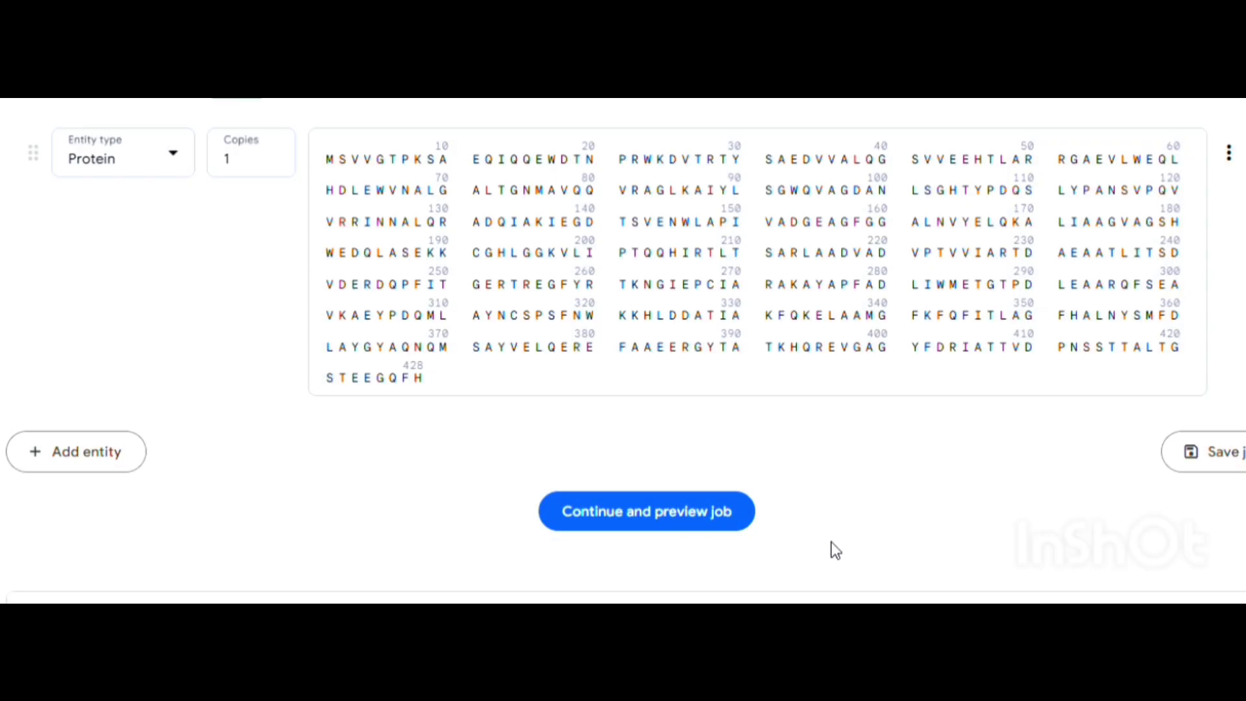
# Open the finished ICL_Video job from the job history and go to its structure prediction results.
pyautogui.scroll(-9, 301, 367)
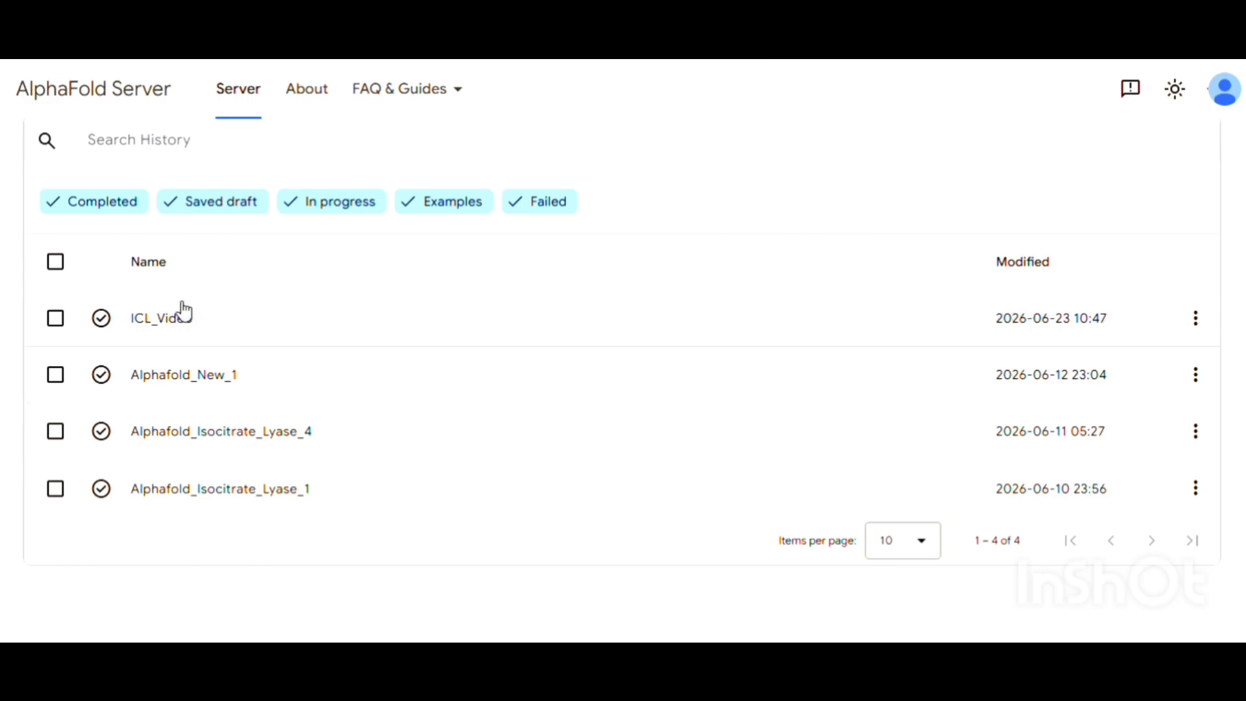
pyautogui.click(181, 324)
pyautogui.scroll(-3, 493, 378)
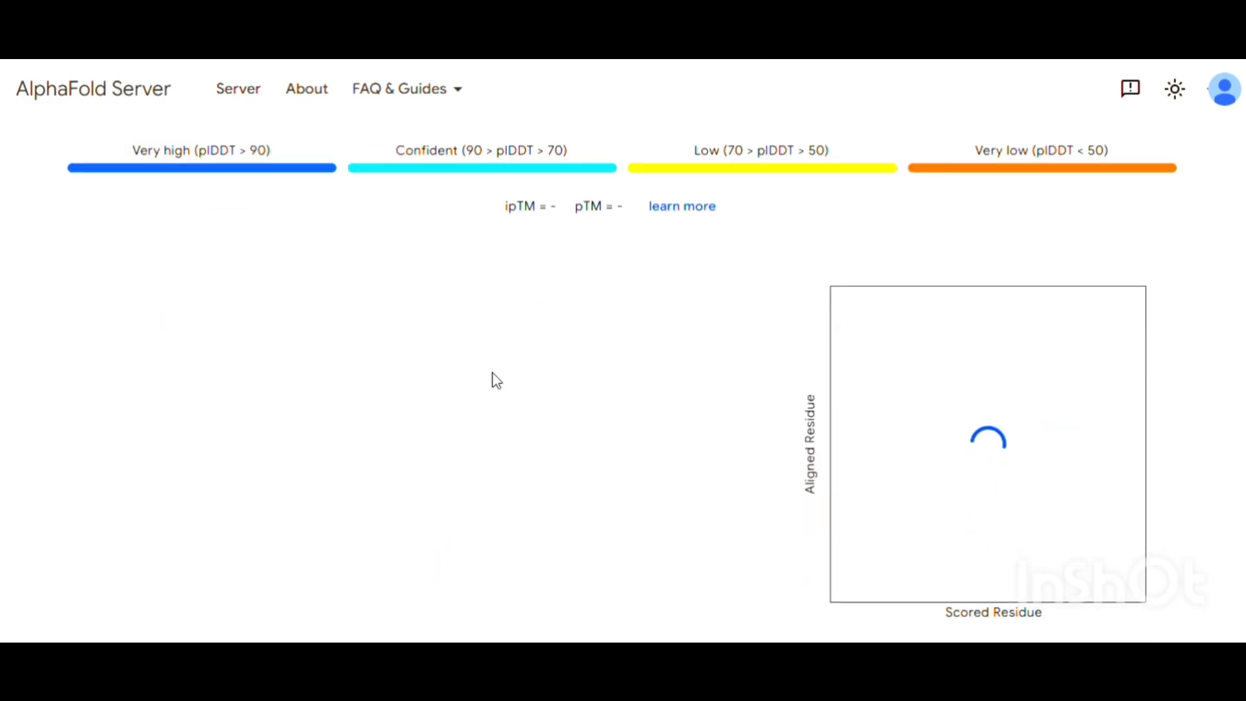
# Examine the ICL_Video results page, including the pLDDT legend, pTM score, expected position error plot and submitted protein sequence.
pyautogui.scroll(3, 480, 384)
pyautogui.scroll(-7, 571, 409)
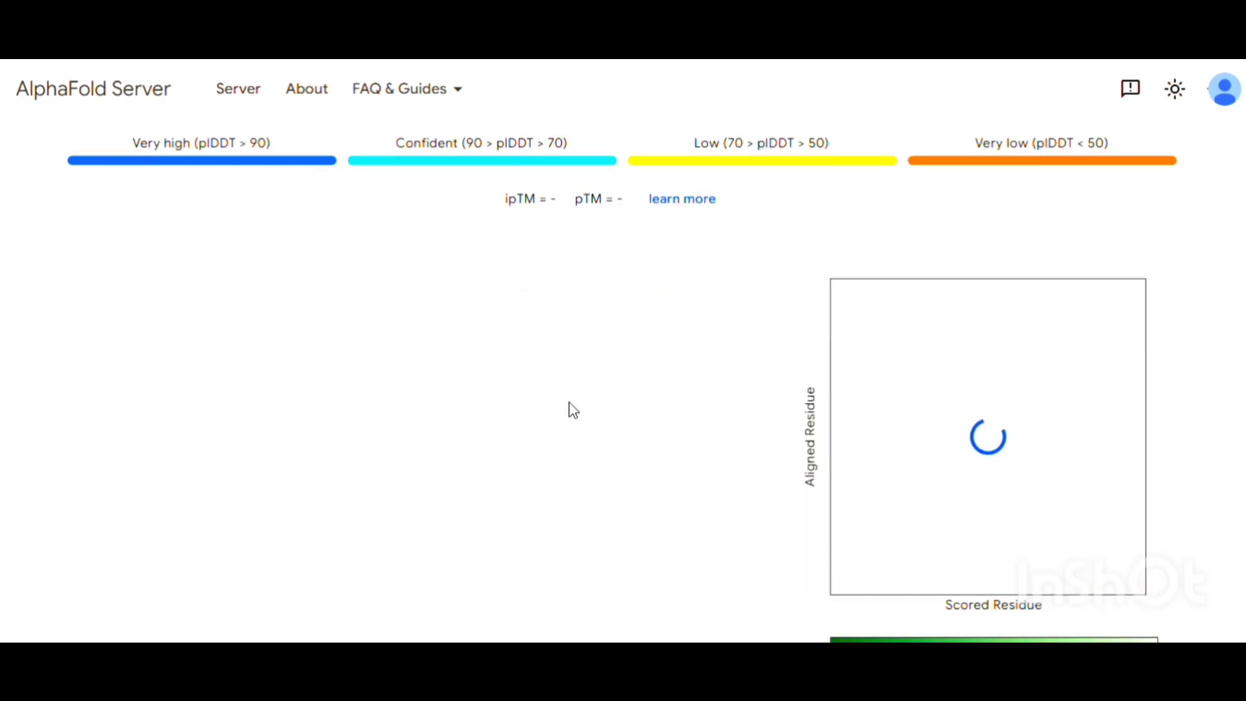
pyautogui.scroll(-3, 571, 408)
pyautogui.scroll(5, 568, 407)
pyautogui.scroll(-9, 568, 407)
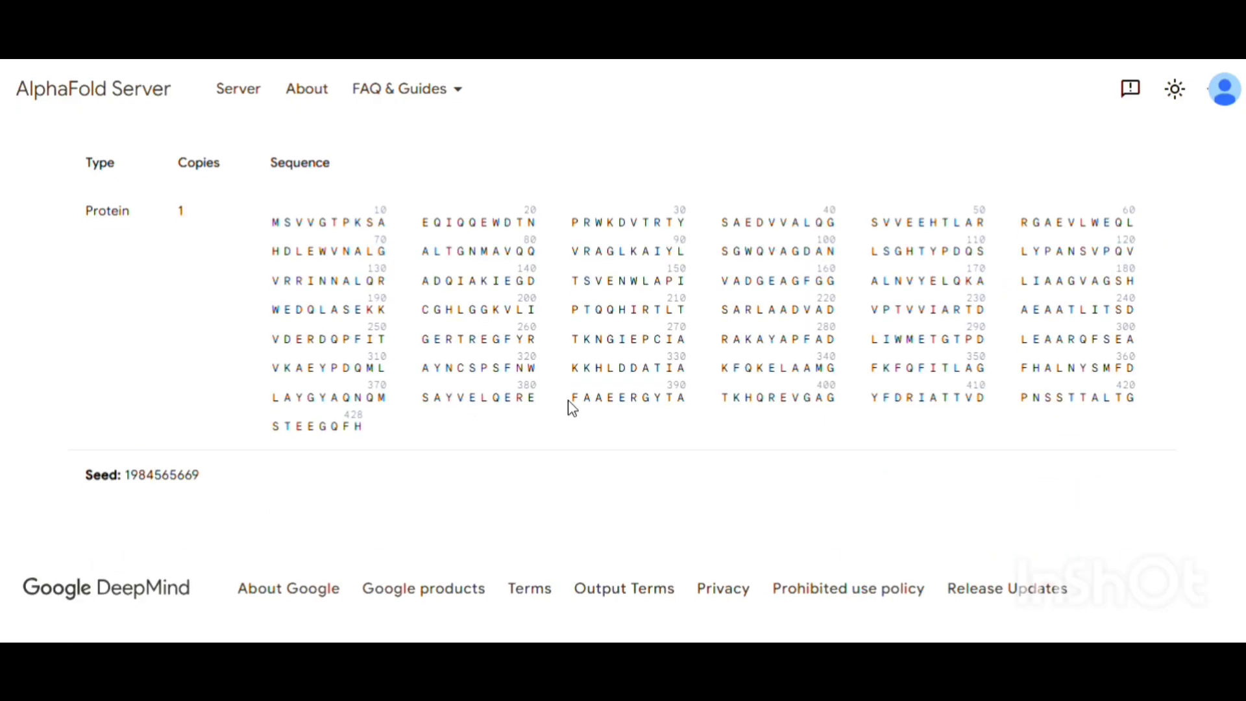
pyautogui.scroll(11, 570, 407)
pyautogui.scroll(2, 569, 407)
pyautogui.scroll(-4, 395, 511)
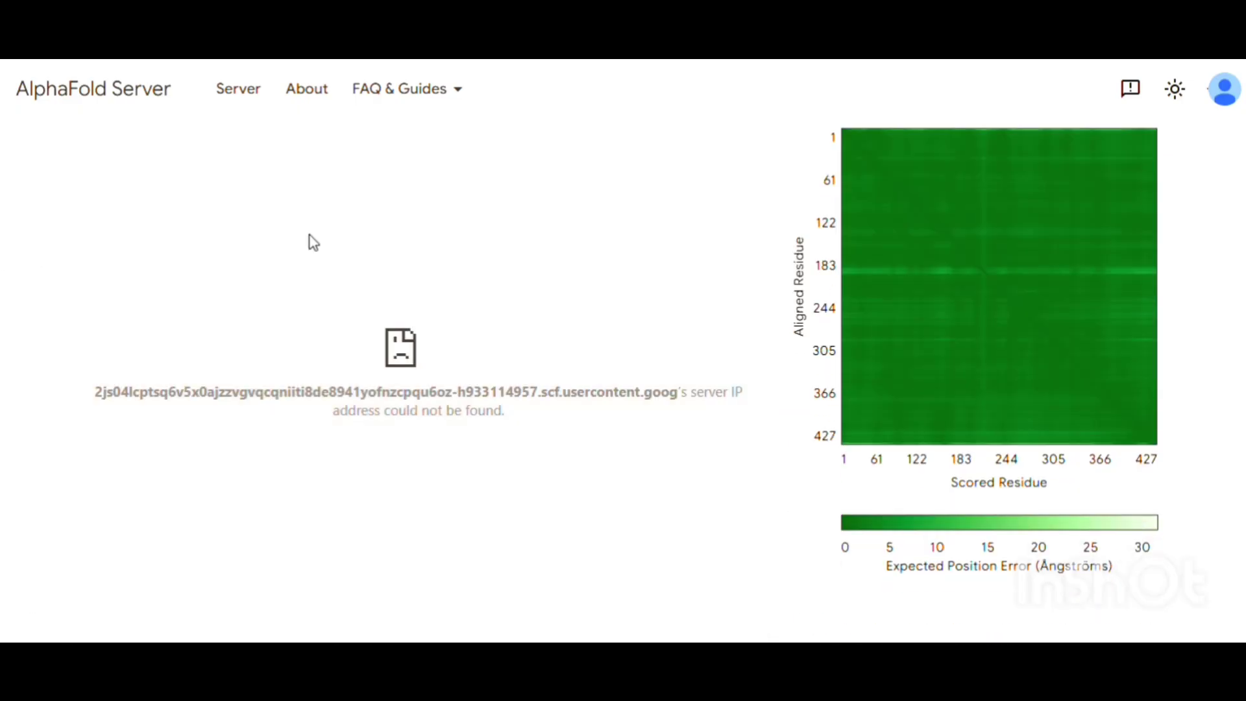
pyautogui.scroll(4, 312, 240)
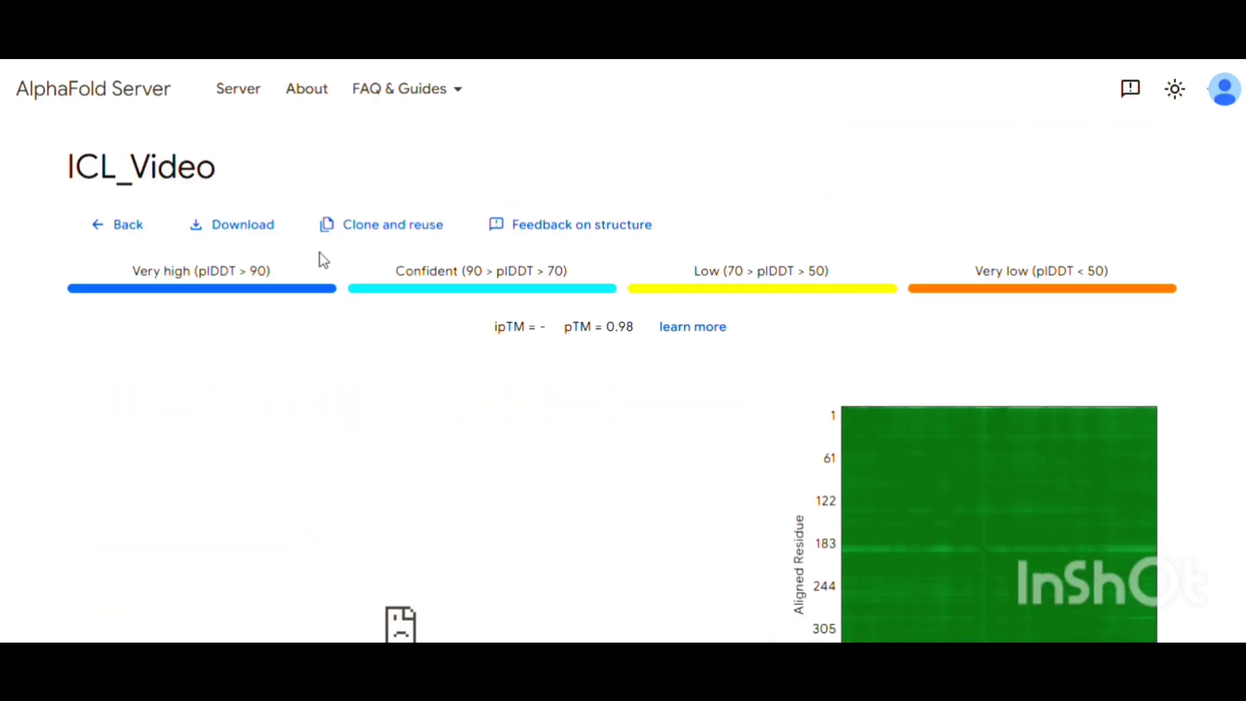
# Download the ICL_Video prediction results and look over the files in the extracted fold_icl_video folder.
pyautogui.click(245, 245)
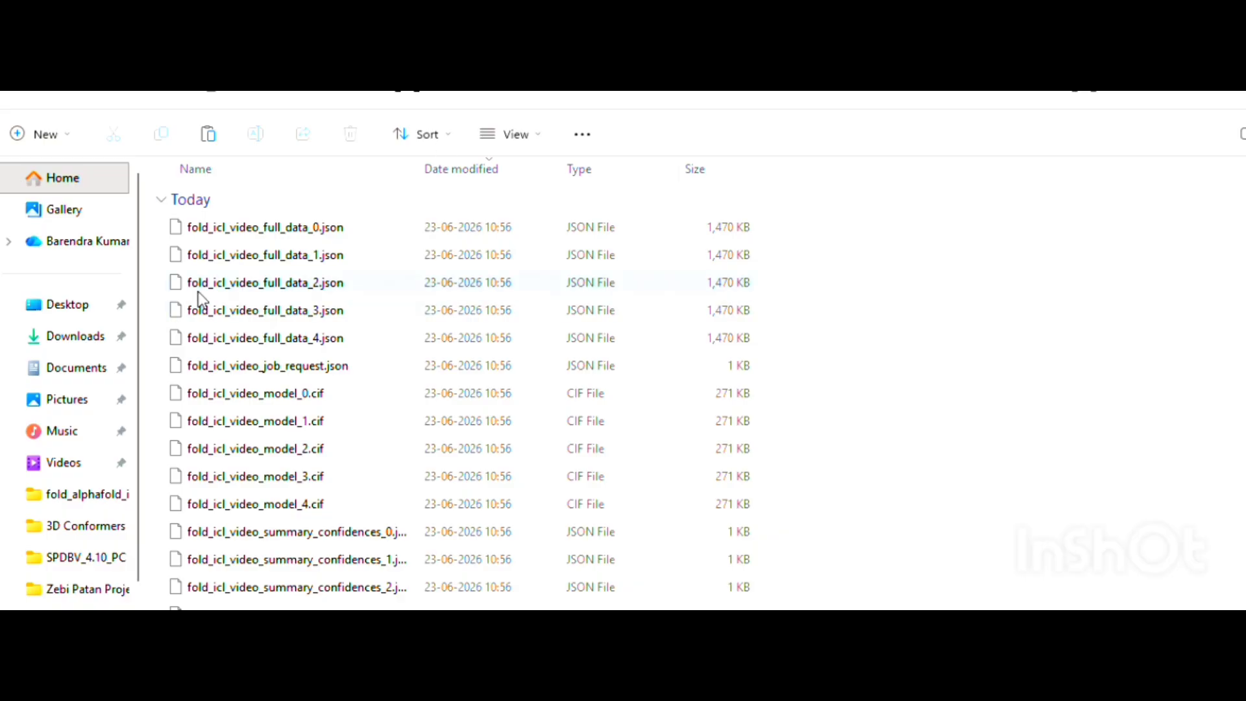
pyautogui.scroll(-1, 208, 285)
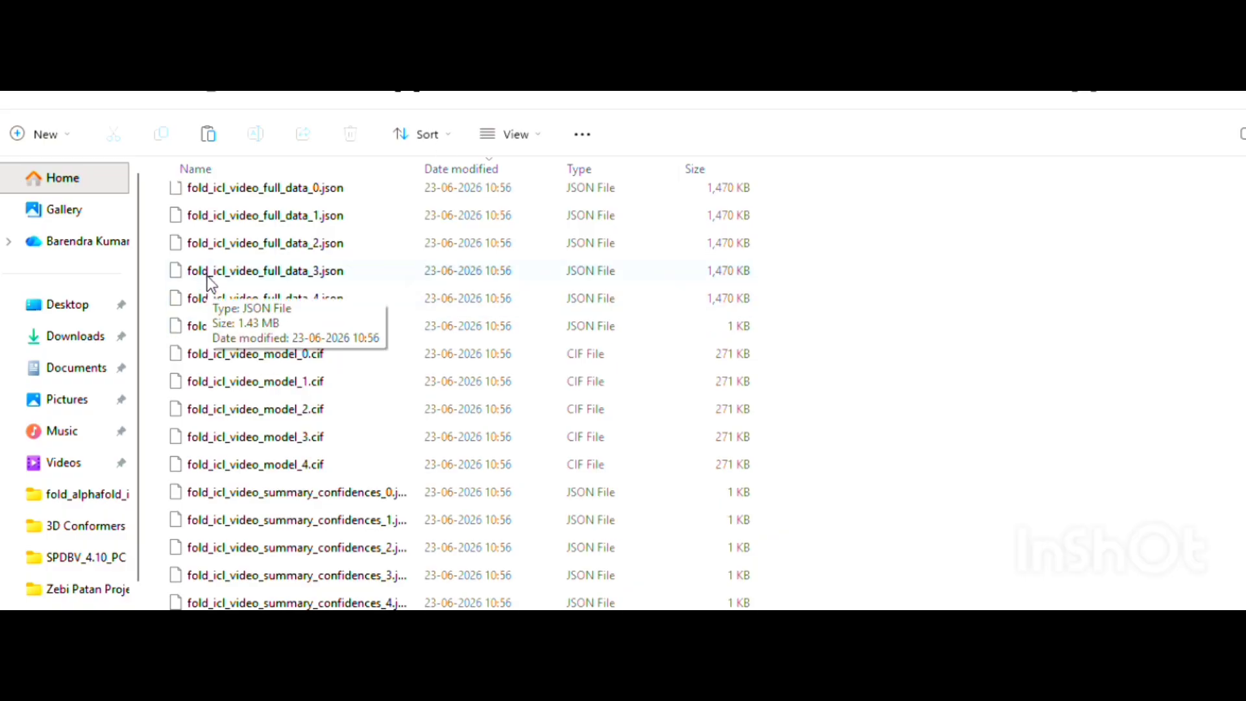
pyautogui.scroll(1, 270, 260)
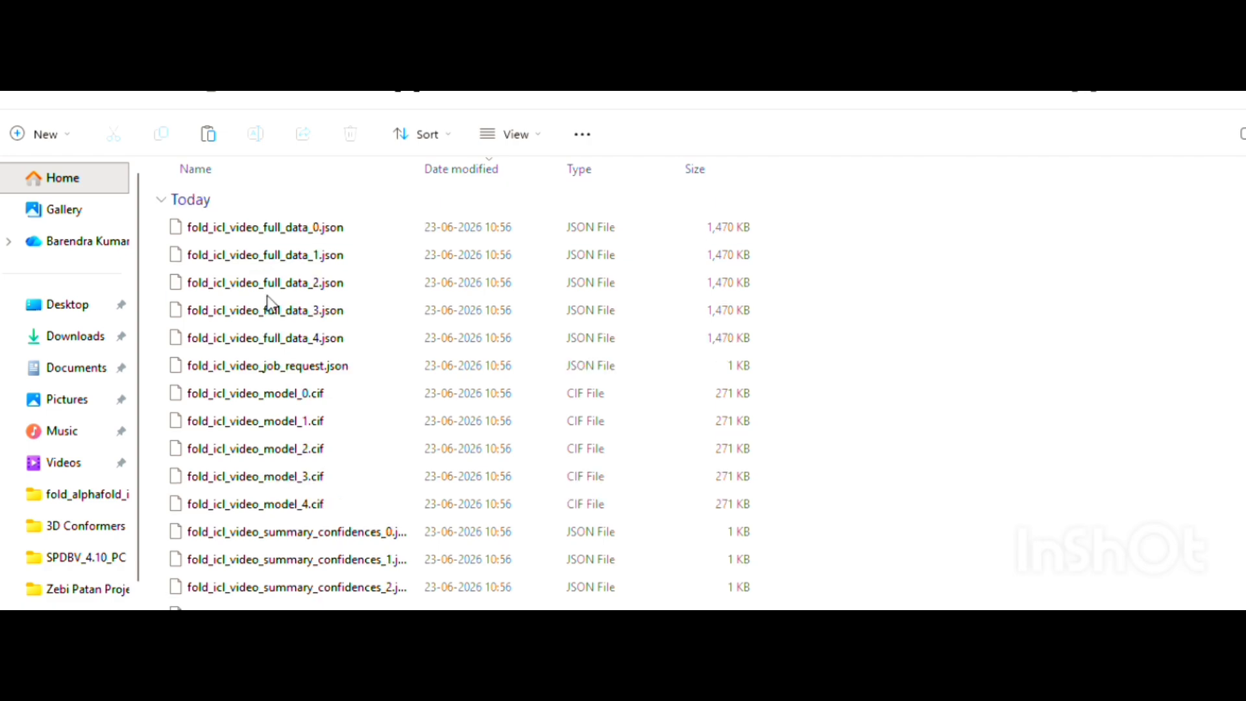
# Search the fold_icl_video folder for "summa" and open fold_icl_video_summary_confidences_0.json in Notepad.
pyautogui.click(1029, 94)
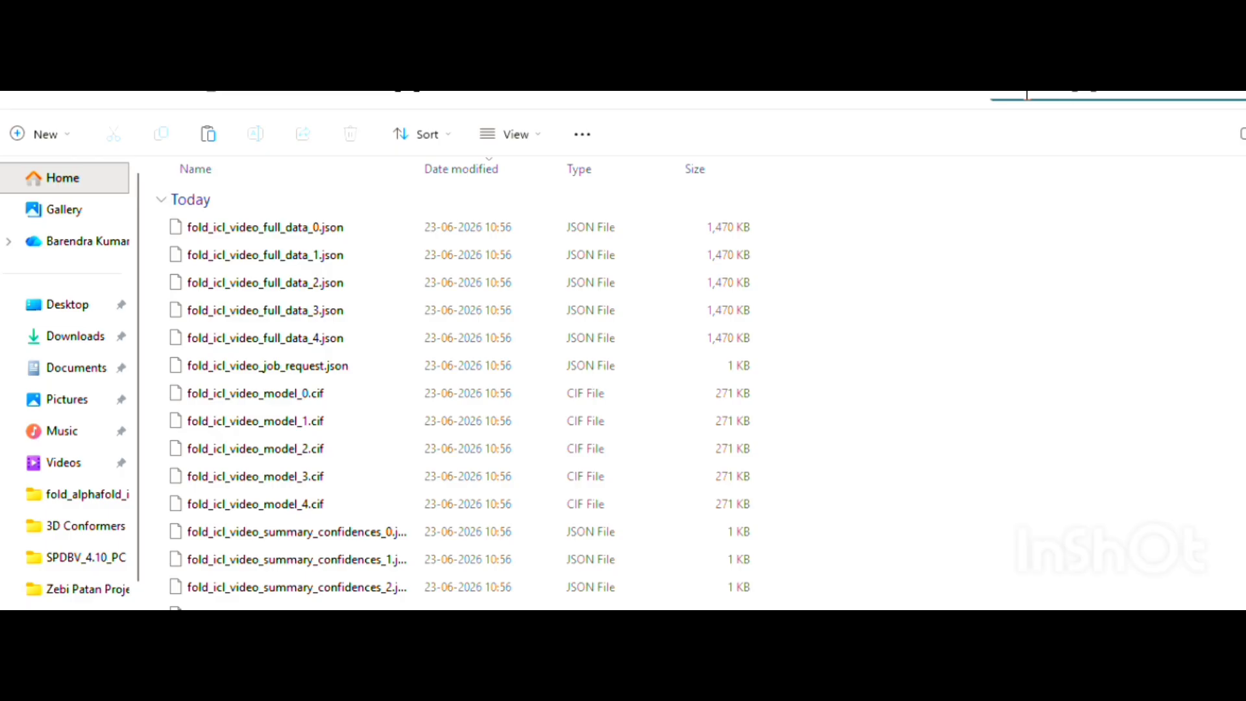
pyautogui.write('summa')
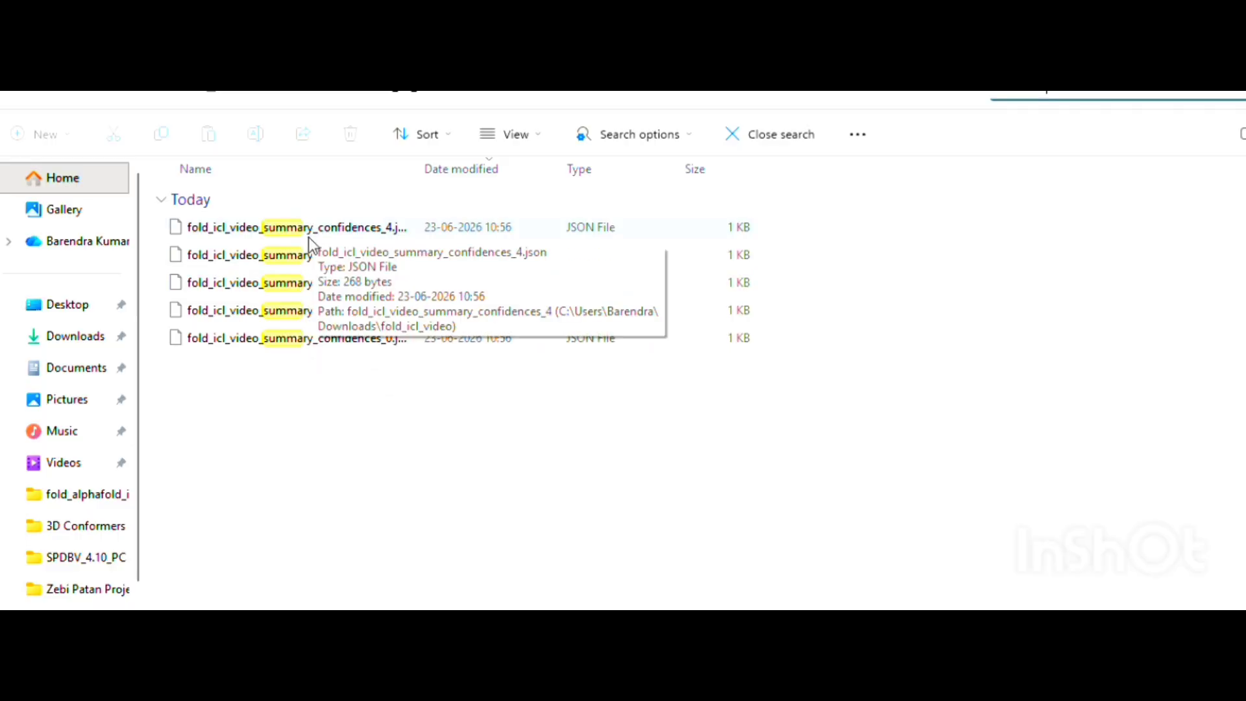
pyautogui.moveTo(308, 341)
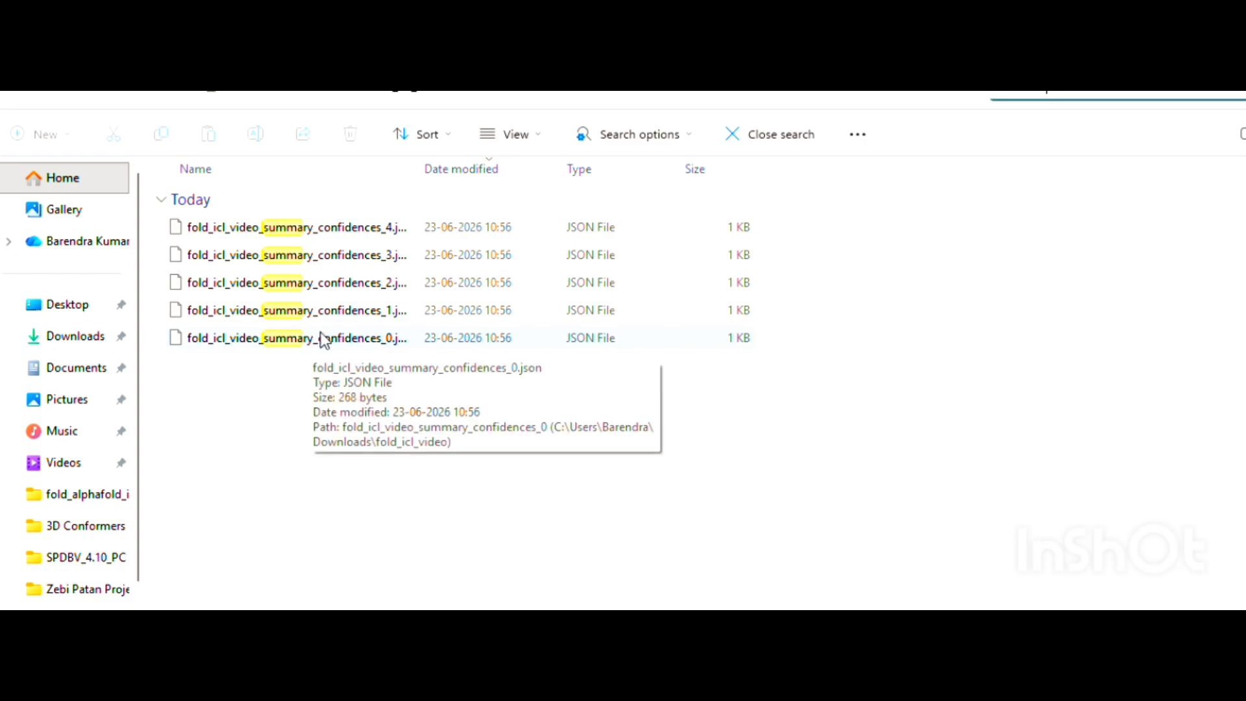
pyautogui.click(324, 341)
pyautogui.doubleClick(323, 341)
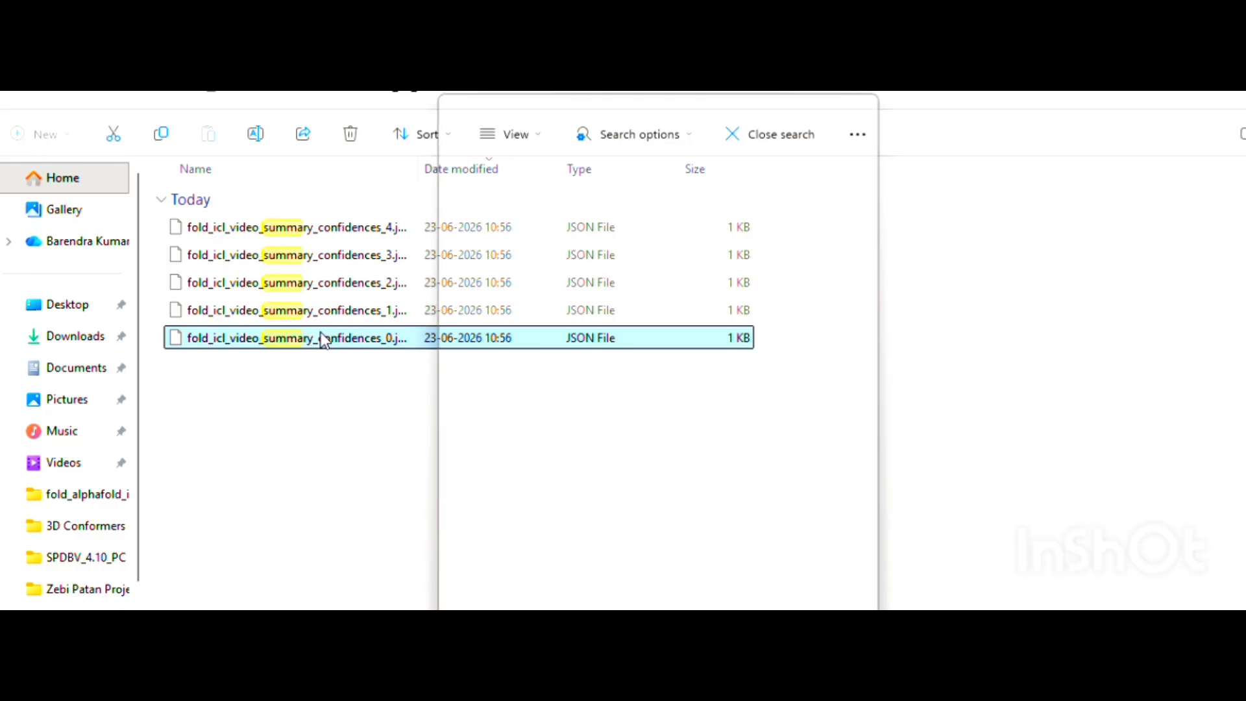
pyautogui.click(505, 209)
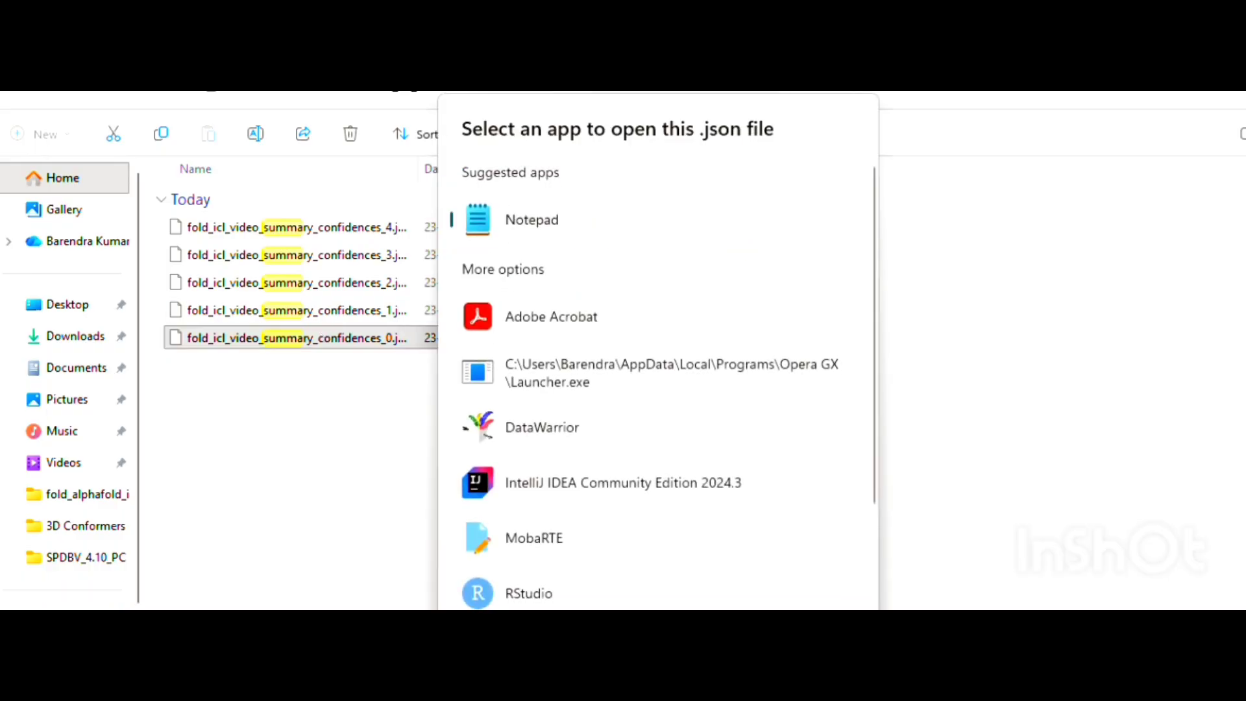
pyautogui.click(766, 668)
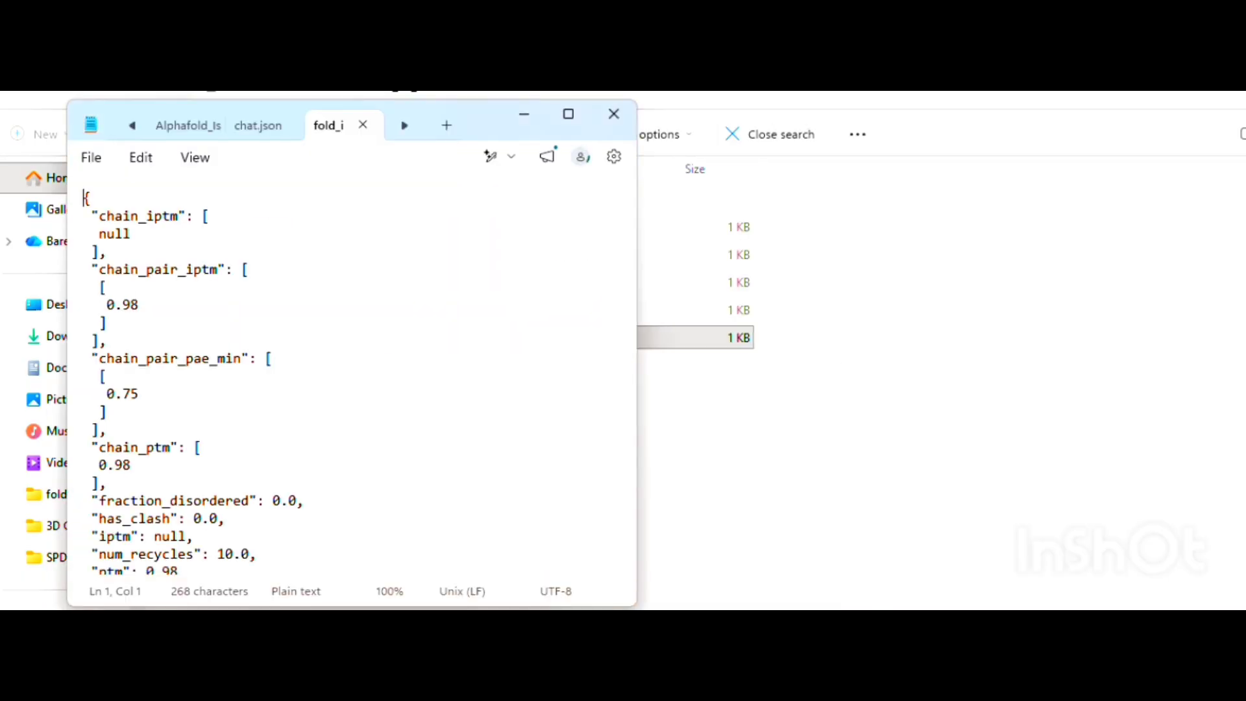
# Maximize the summary confidences file and examine its metrics from fraction_disordered through ranking_score.
pyautogui.click(574, 115)
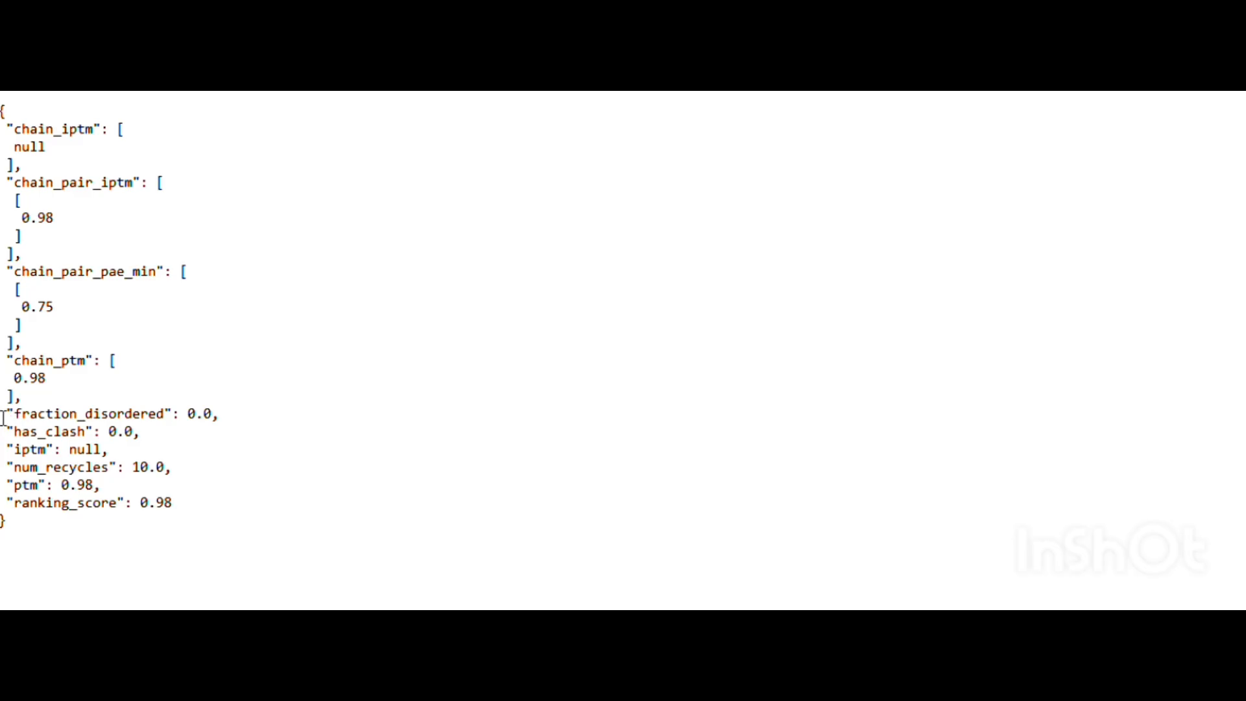
pyautogui.moveTo(4, 416); pyautogui.dragTo(219, 507)
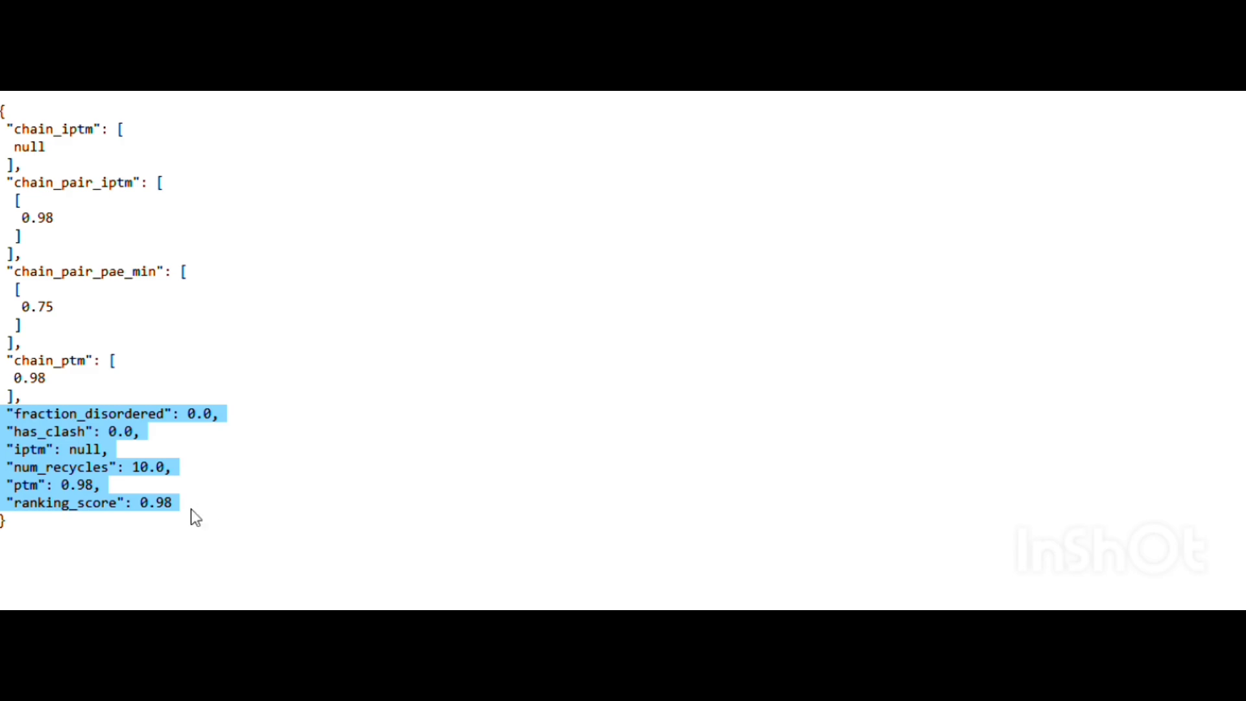
pyautogui.click(191, 509)
pyautogui.moveTo(191, 507); pyautogui.dragTo(3, 513)
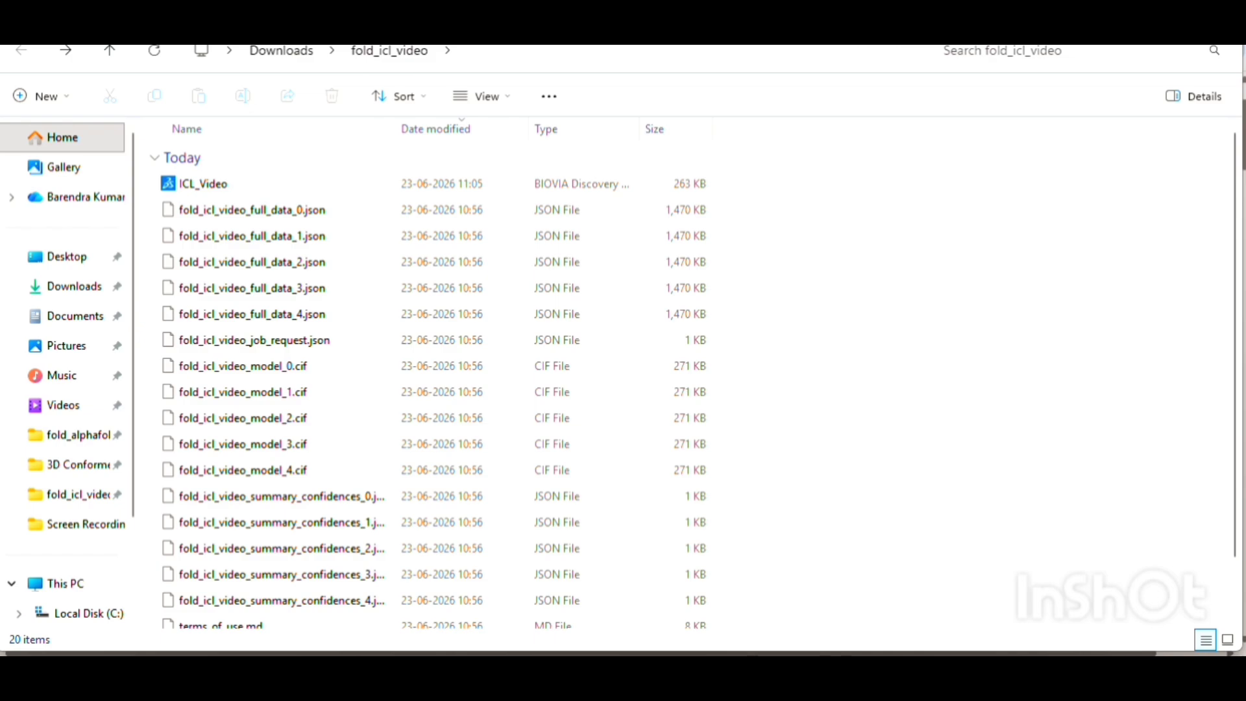
# Search the fold_icl_video folder for "cif" and show all matching structure files.
pyautogui.click(989, 51)
pyautogui.write('cif')
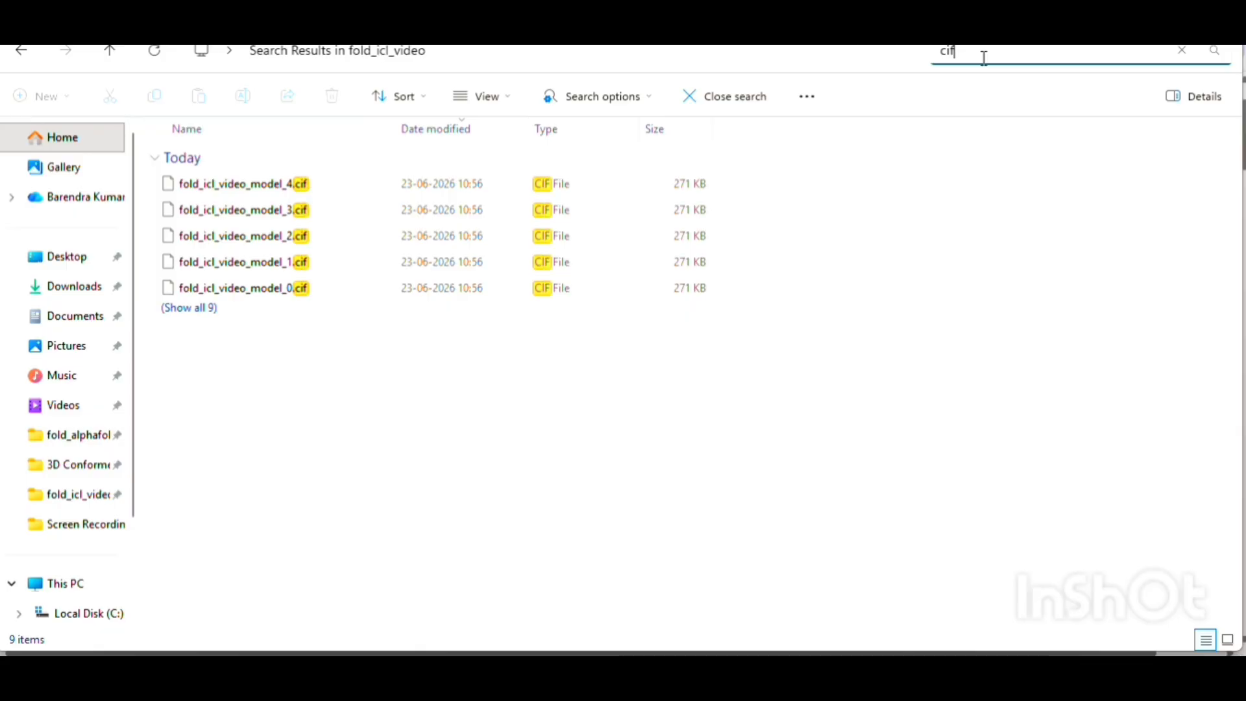
pyautogui.click(205, 305)
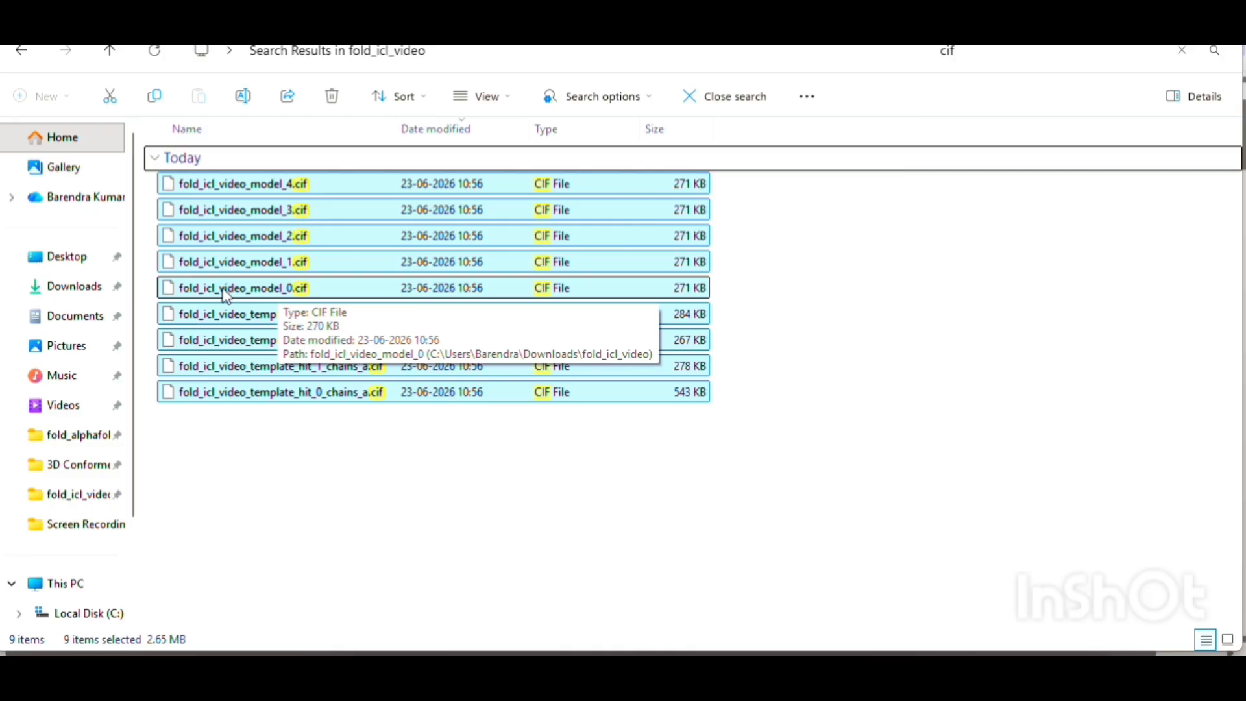
# Launch PyMOL, dismiss its activation prompt and maximize the program window.
pyautogui.click(382, 673)
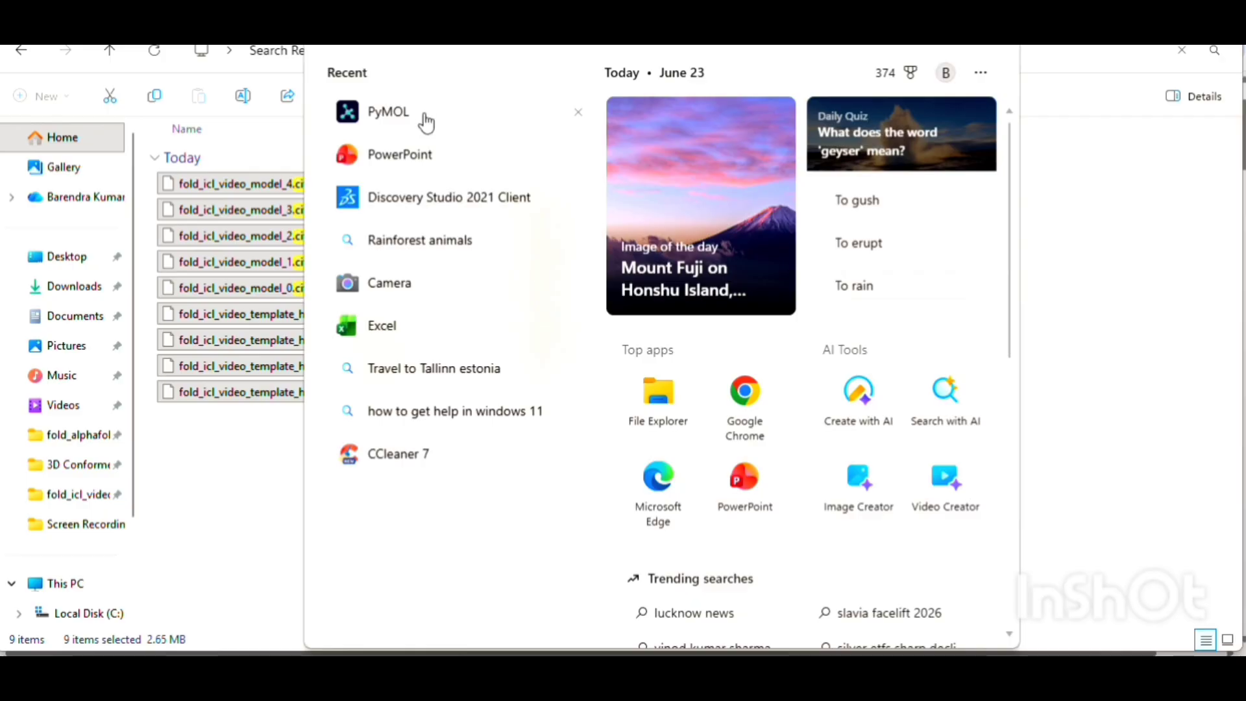
pyautogui.click(427, 124)
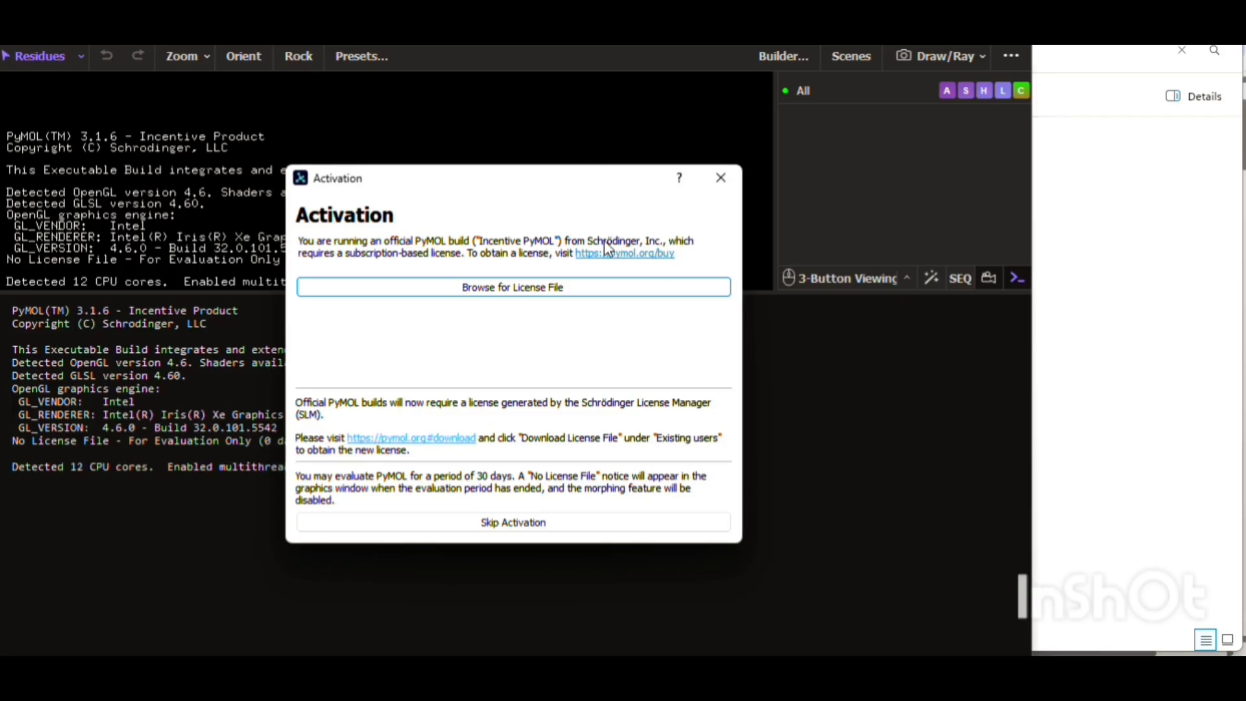
pyautogui.click(735, 168)
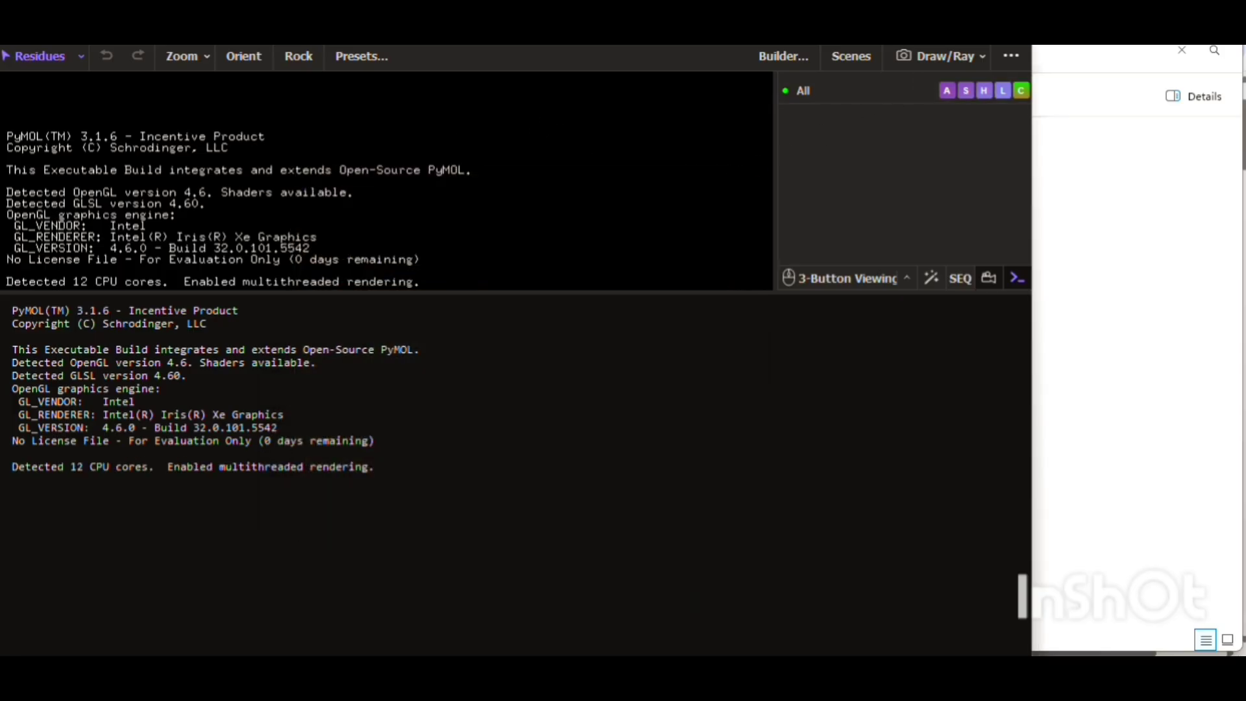
pyautogui.click(966, 16)
# Open fold_icl_video_model_0.cif from the fold_icl_video folder in Downloads, searching that folder for "cif" to find it.
pyautogui.click(11, 48)
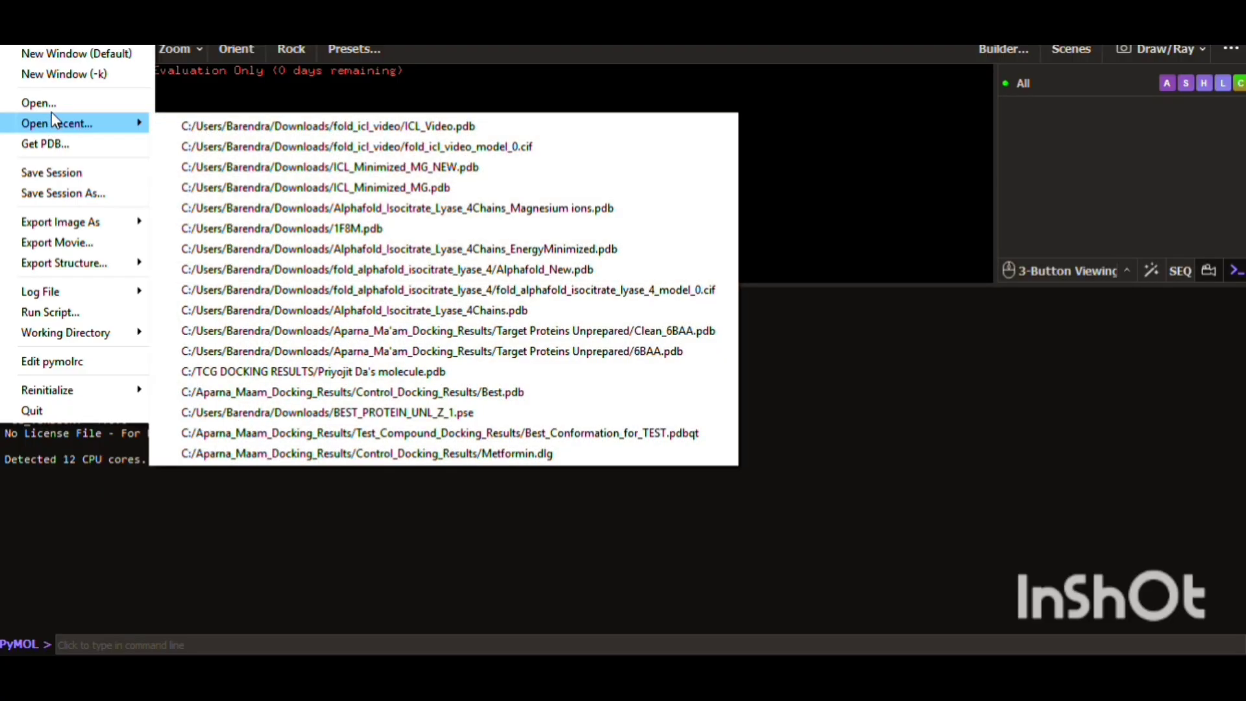
pyautogui.click(58, 103)
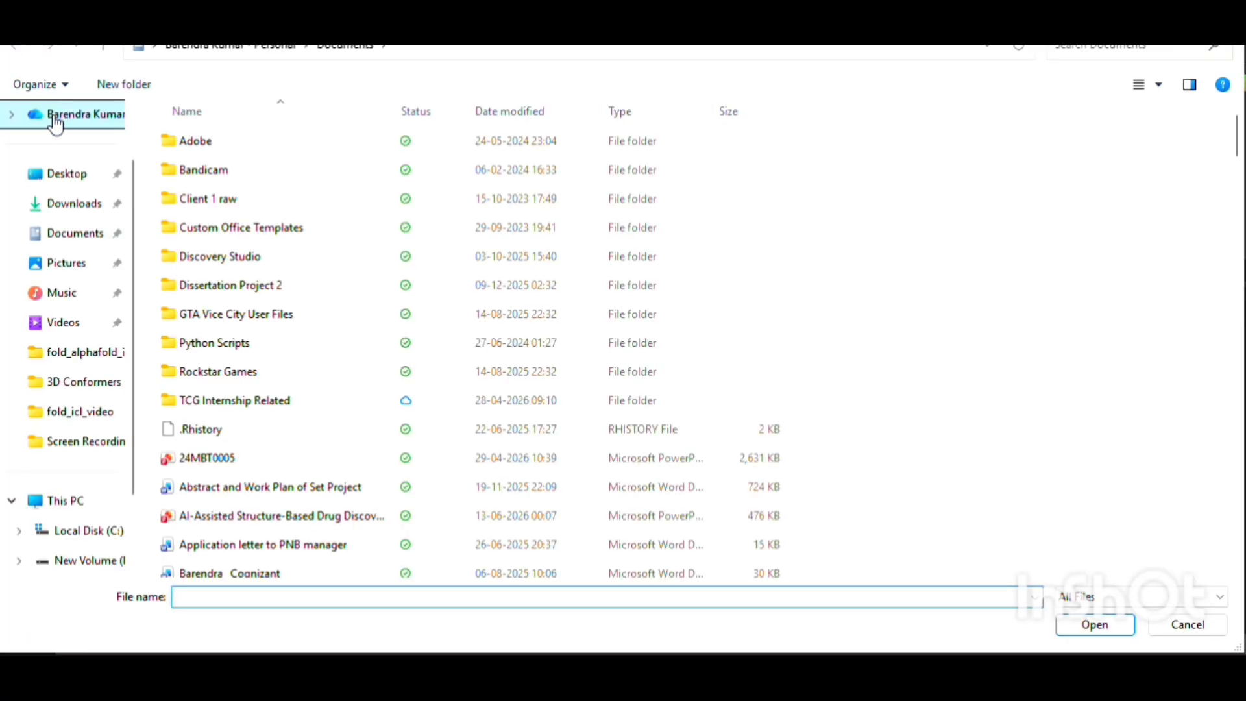
pyautogui.click(43, 213)
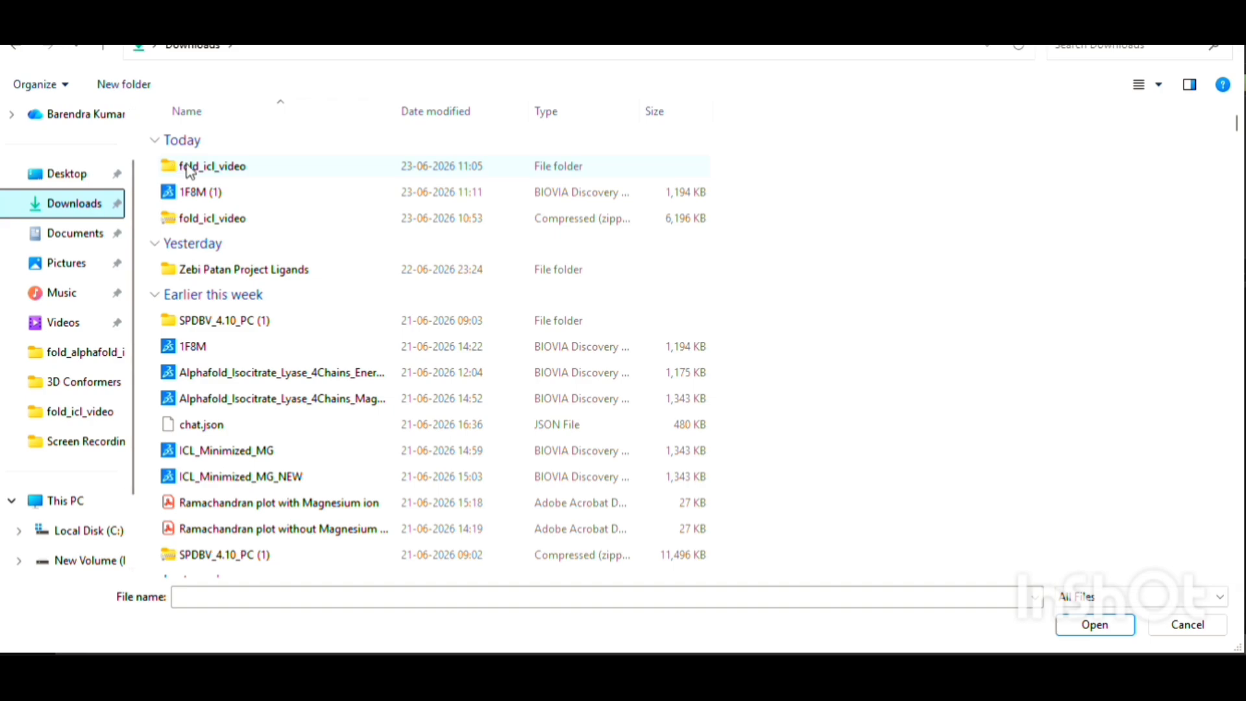
pyautogui.click(189, 171)
pyautogui.doubleClick(189, 170)
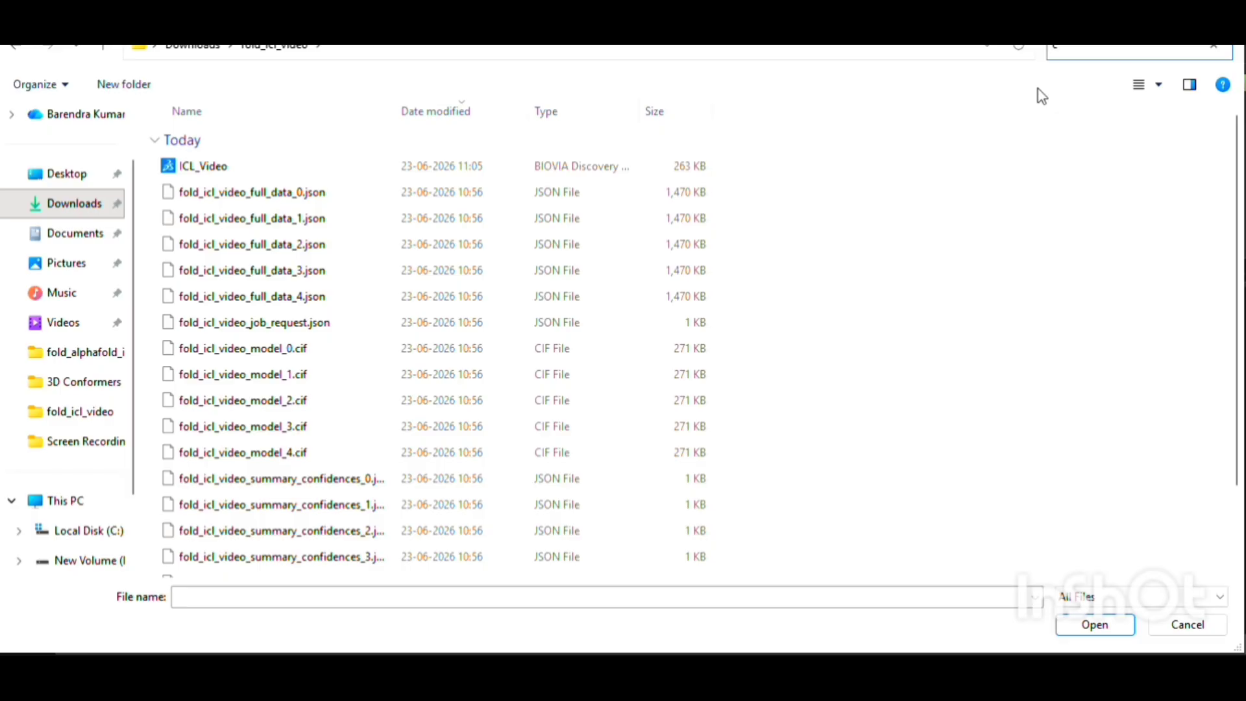
pyautogui.write('if')
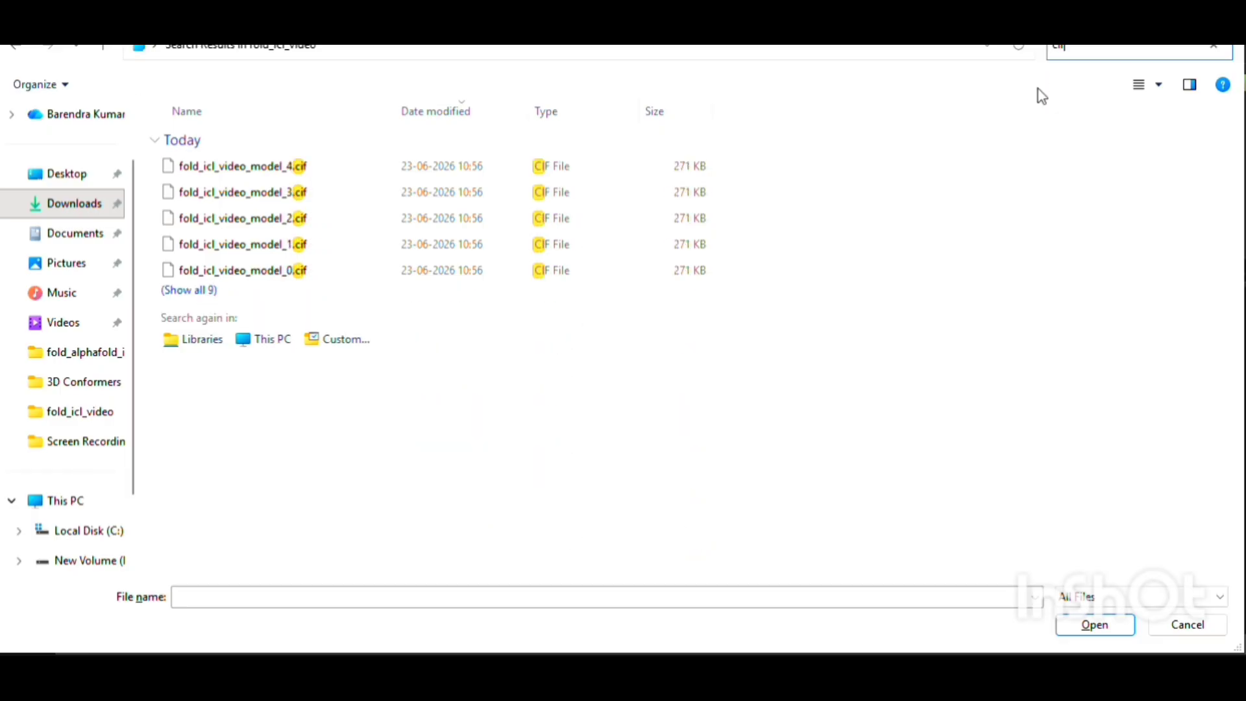
pyautogui.click(257, 275)
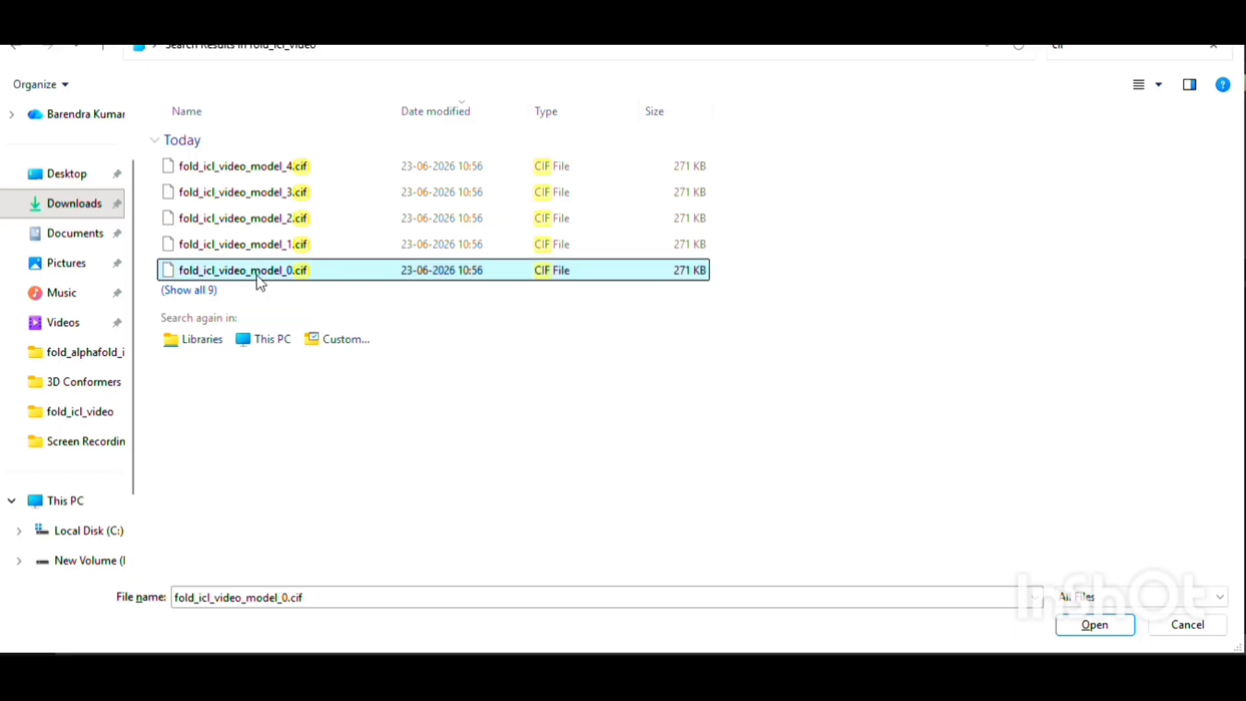
pyautogui.click(257, 275)
pyautogui.click(1093, 628)
pyautogui.click(1095, 625)
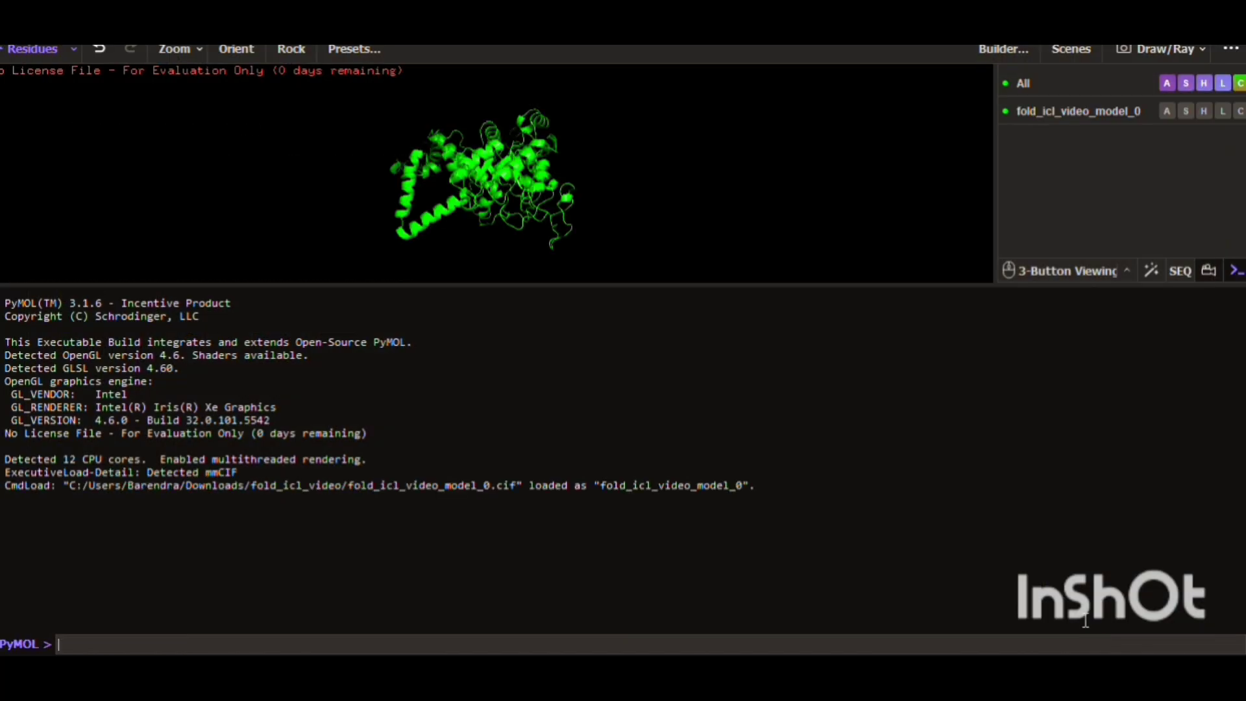
# Enlarge the 3D viewer area and rotate the predicted protein model to inspect its fold.
pyautogui.moveTo(384, 287); pyautogui.dragTo(383, 626)
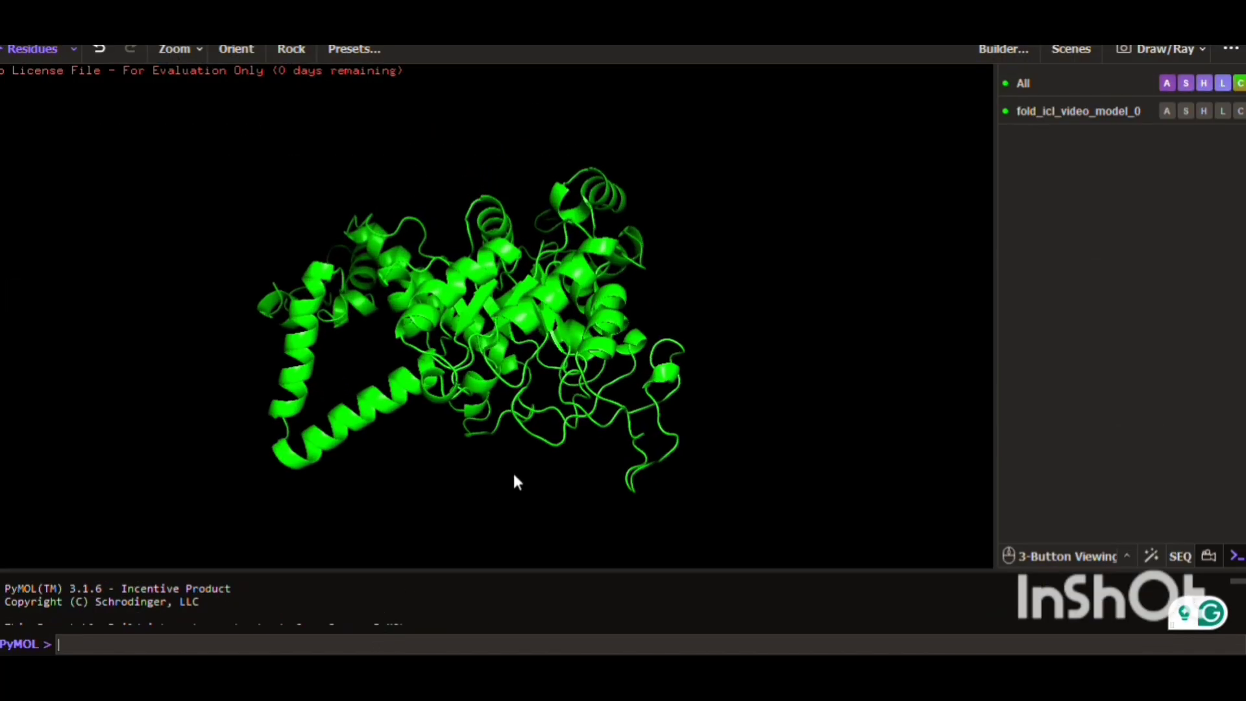
pyautogui.moveTo(753, 352); pyautogui.dragTo(452, 408)
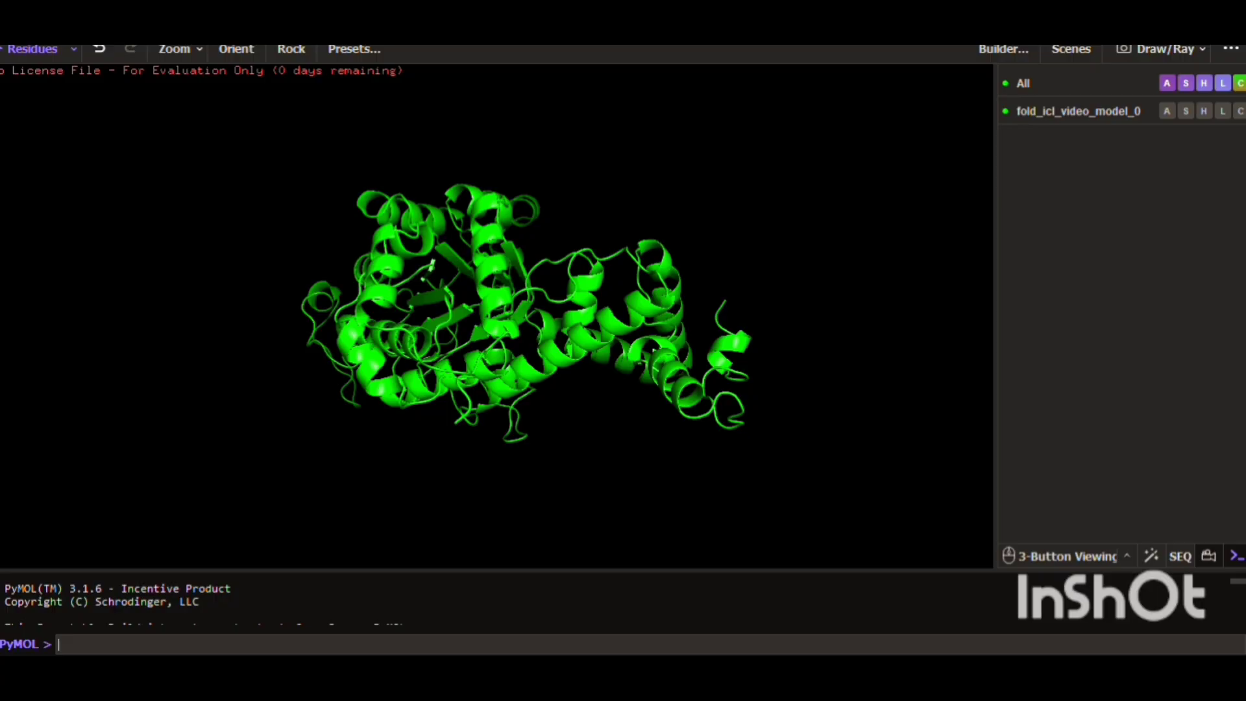
# Start exporting the enabled molecule in its current state and set the file format to PDB (*.pdb *.pdb.gz).
pyautogui.hotkey('alt', 'f')
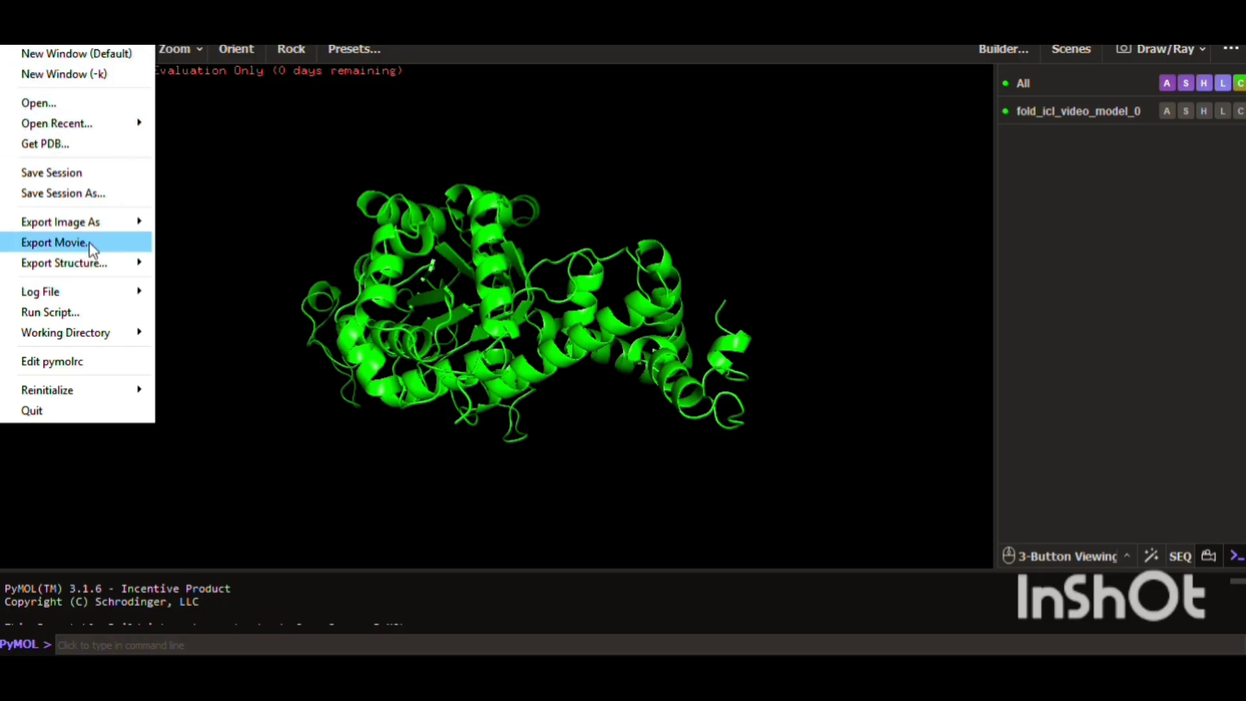
pyautogui.moveTo(84, 263)
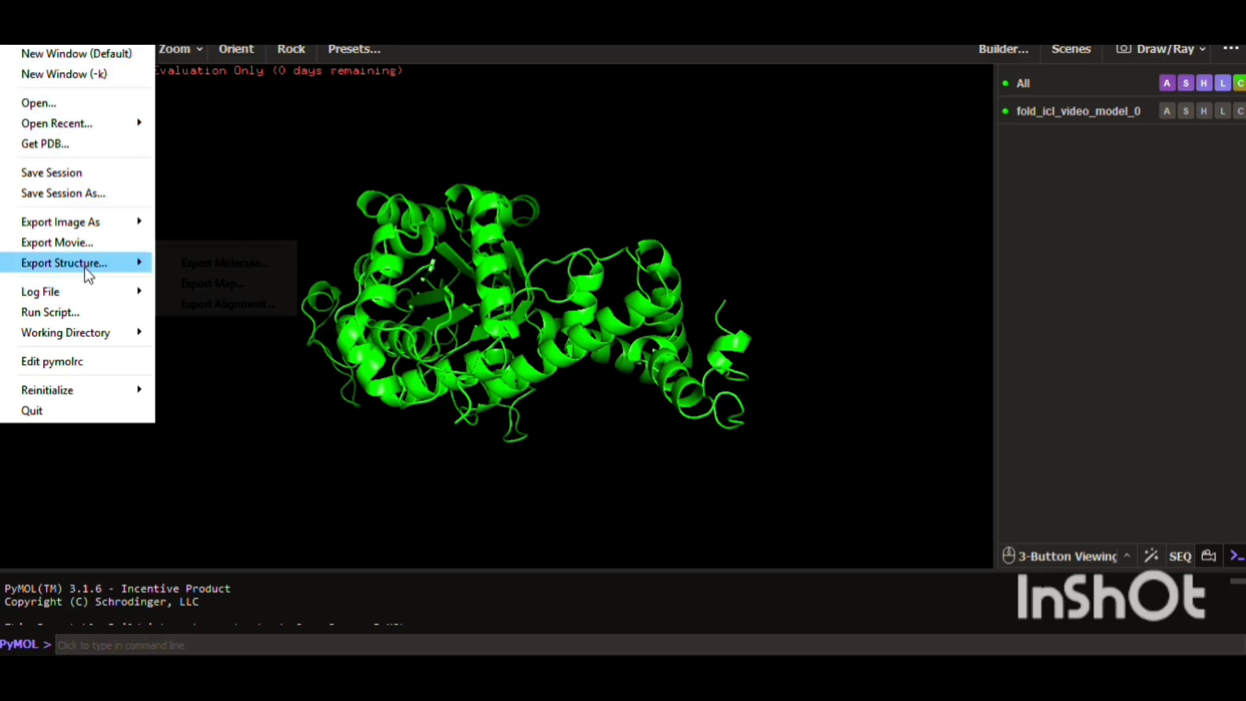
pyautogui.click(217, 266)
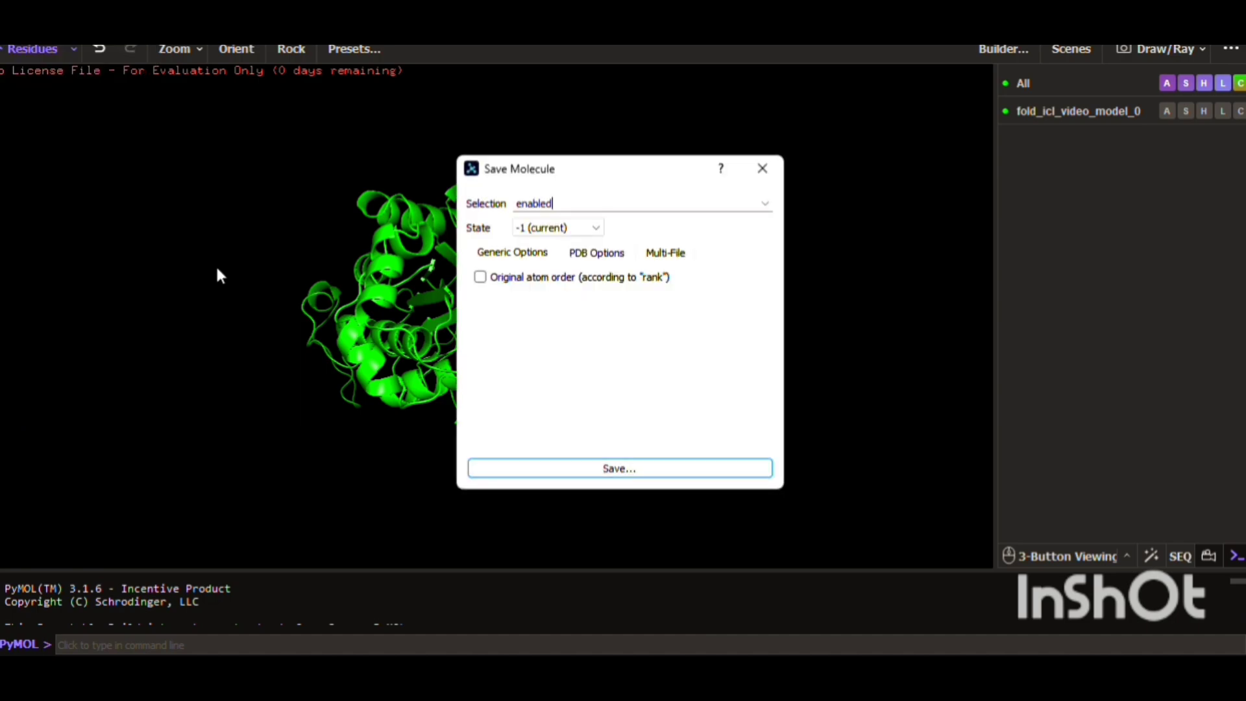
pyautogui.click(552, 479)
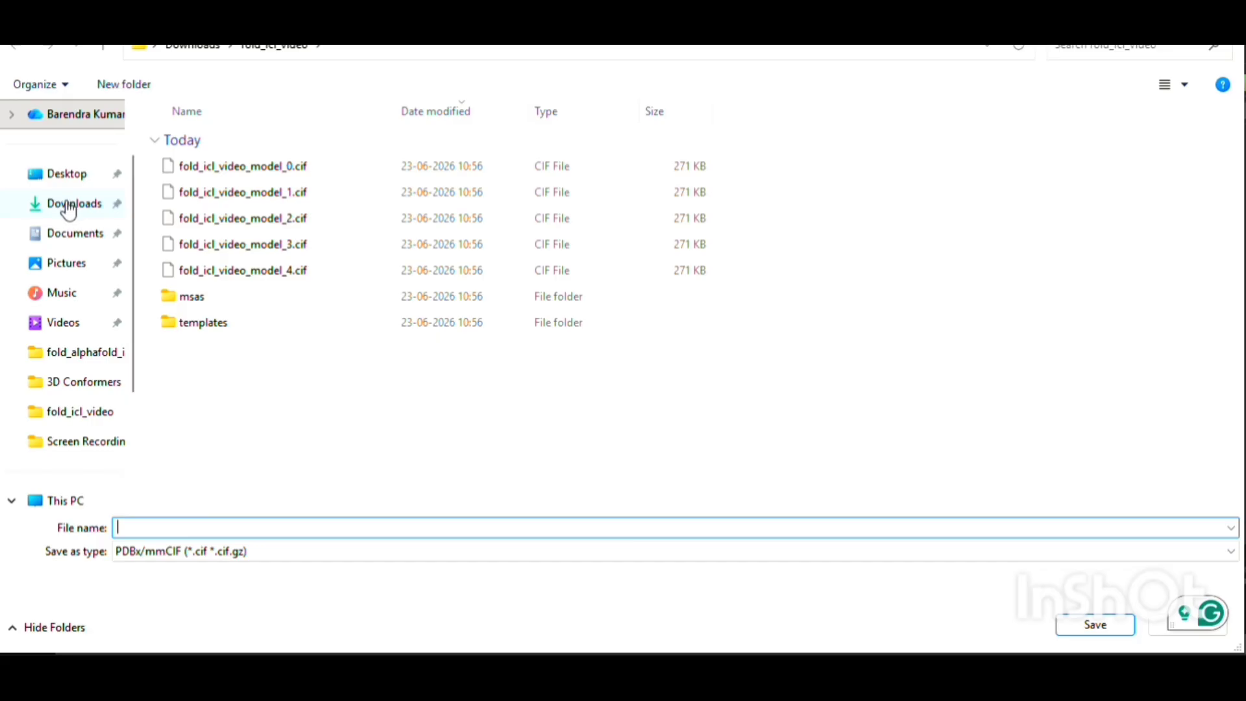
pyautogui.click(161, 553)
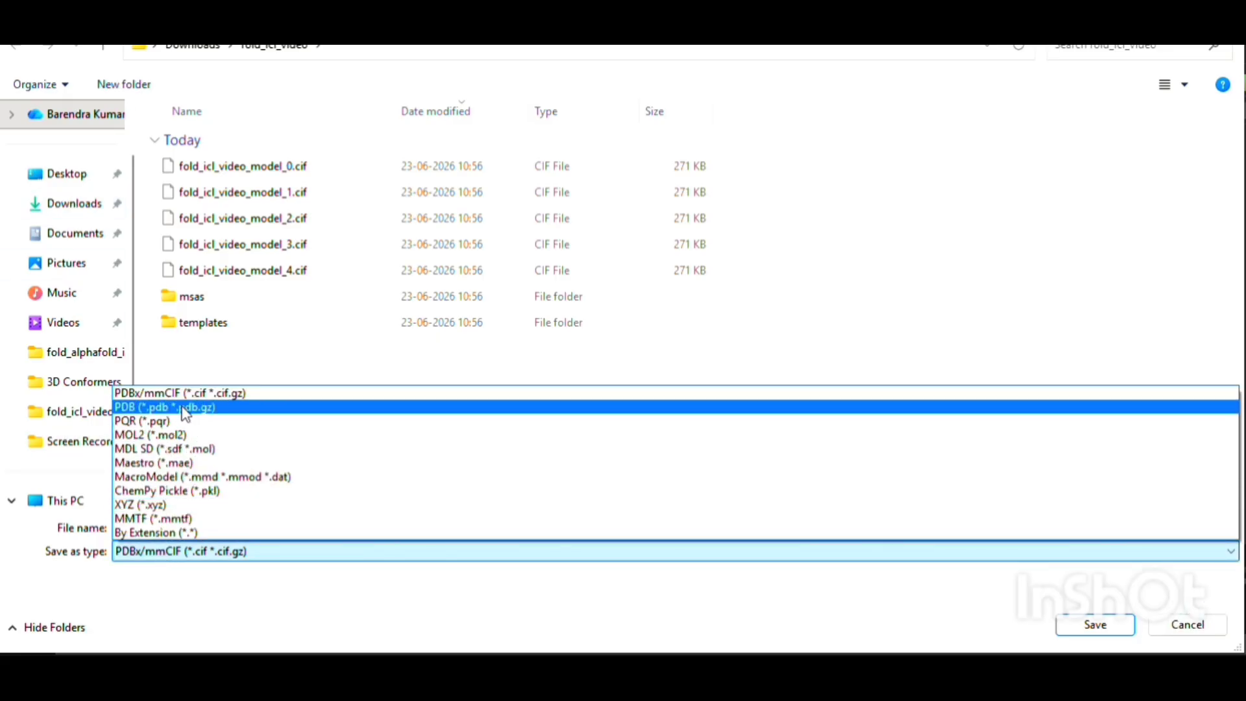
pyautogui.click(189, 408)
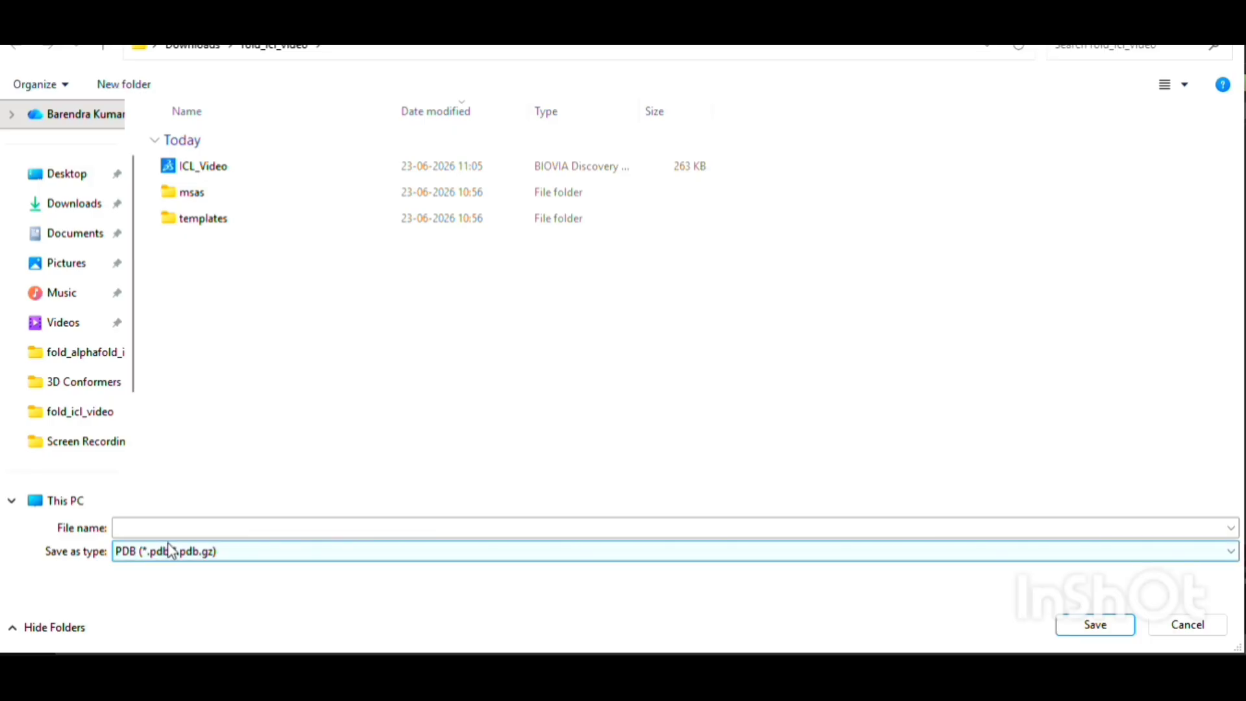
# Name the exported structure ICL_Youtube and save it in the fold_icl_video folder.
pyautogui.click(186, 525)
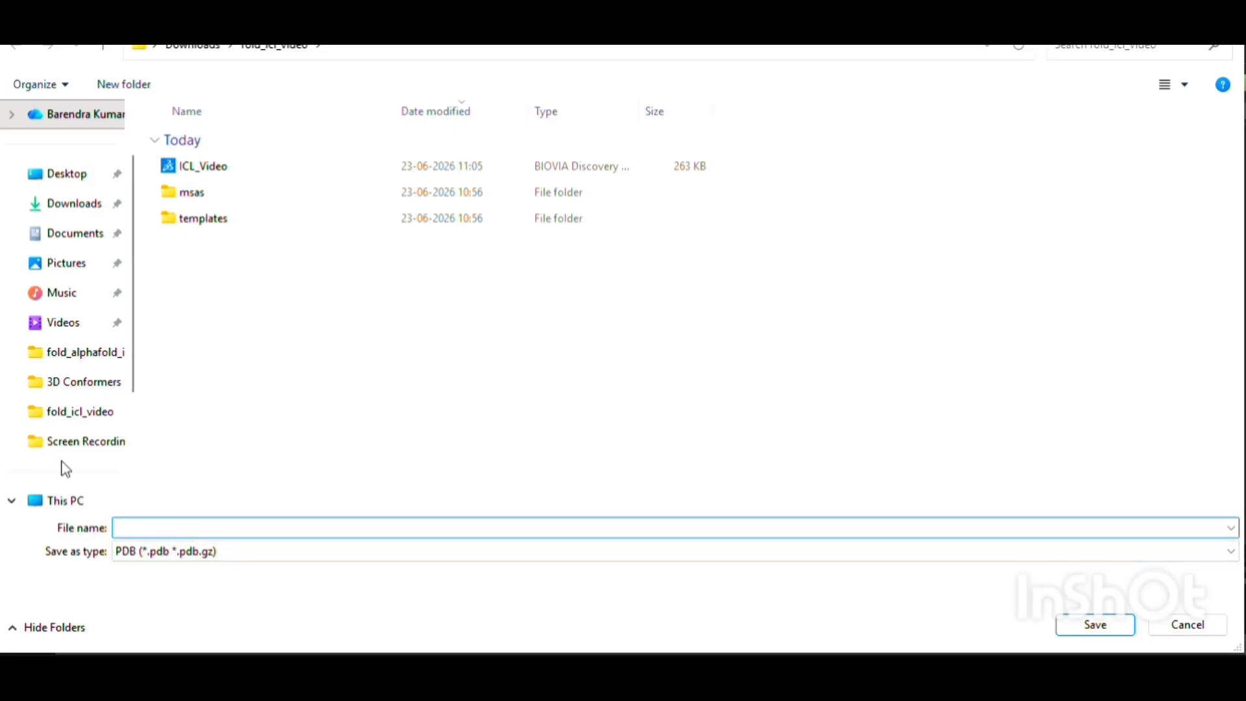
pyautogui.write('IC')
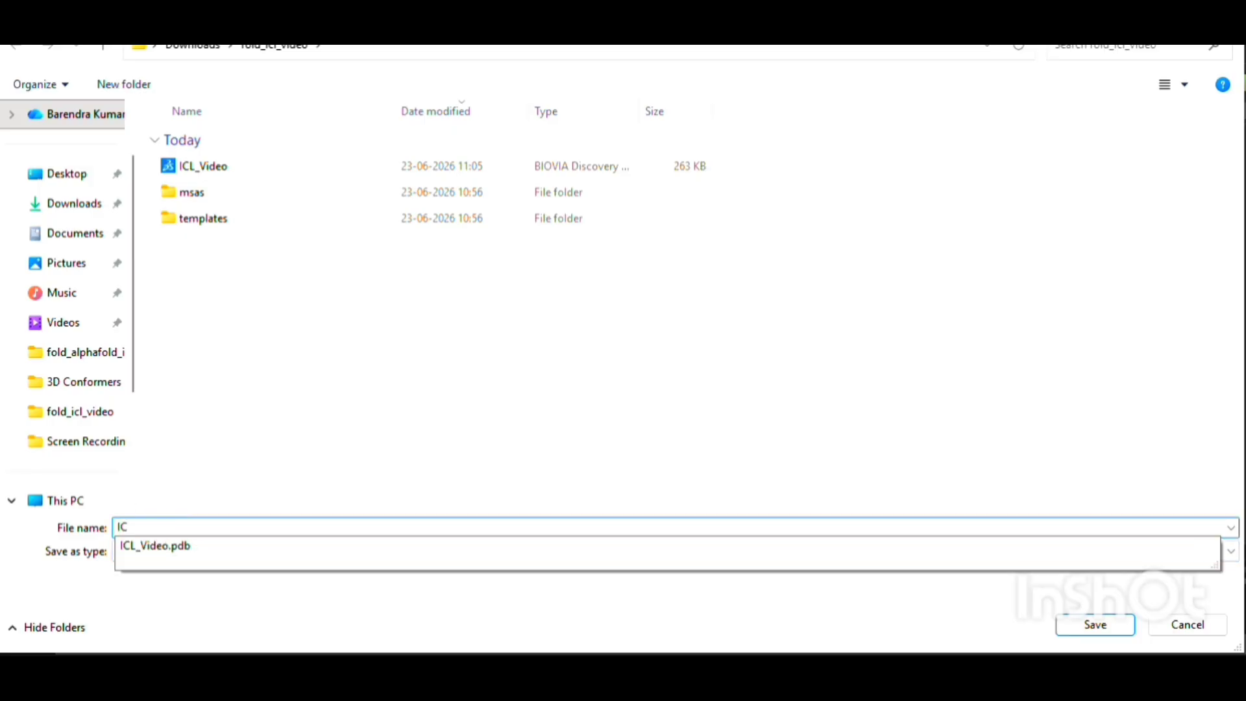
pyautogui.write('L')
pyautogui.write('_')
pyautogui.write('V')
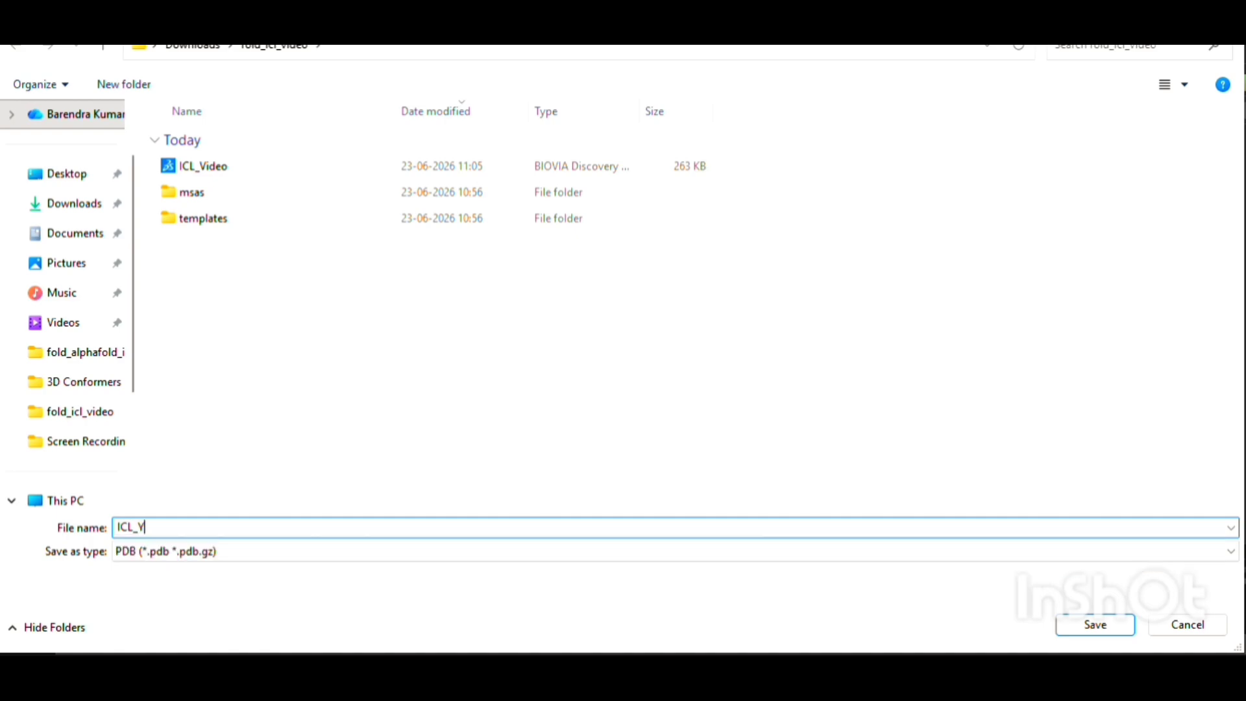
pyautogui.write('outube')
pyautogui.click(1089, 627)
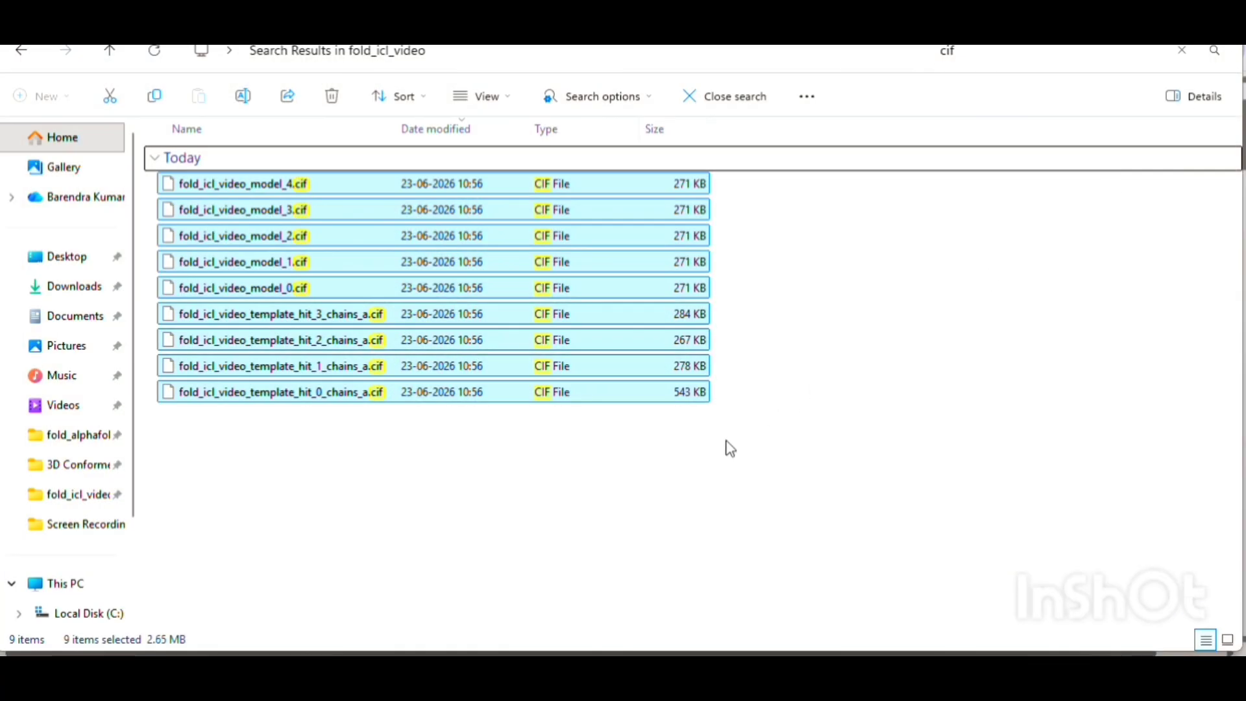
# Clear the file selection in the folder's search results and launch Discovery Studio 2021 Client.
pyautogui.click(630, 564)
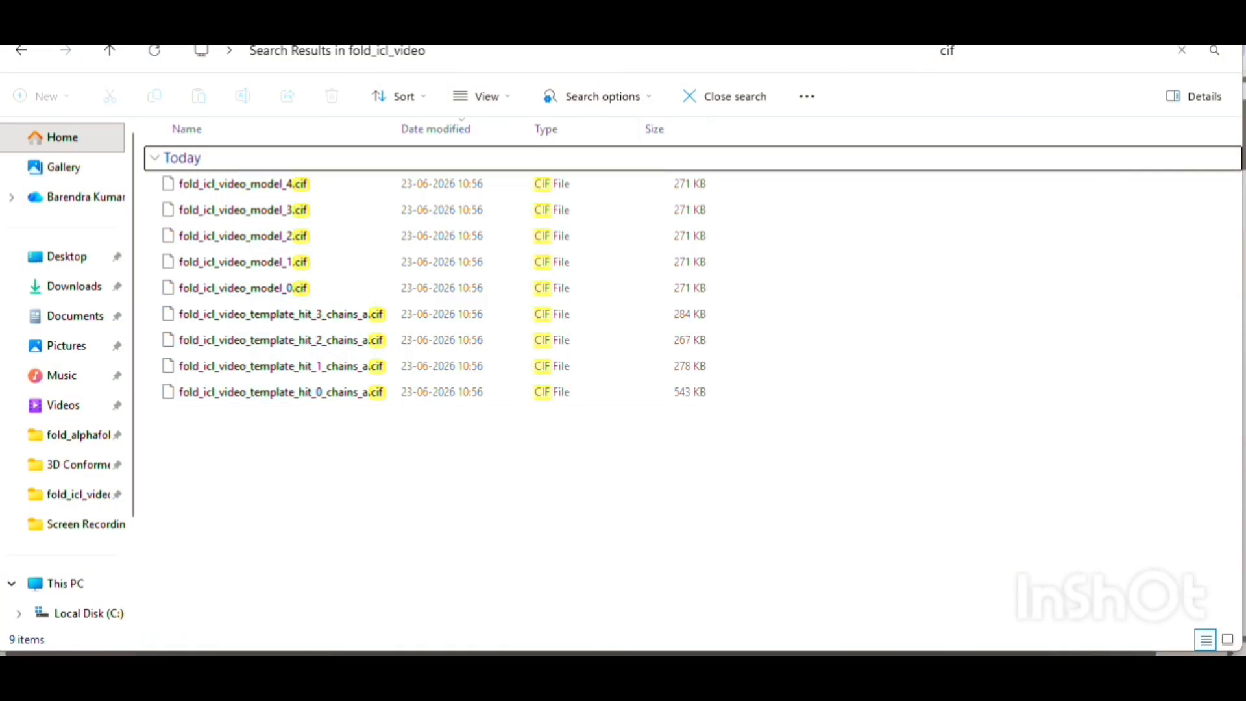
pyautogui.press('super')
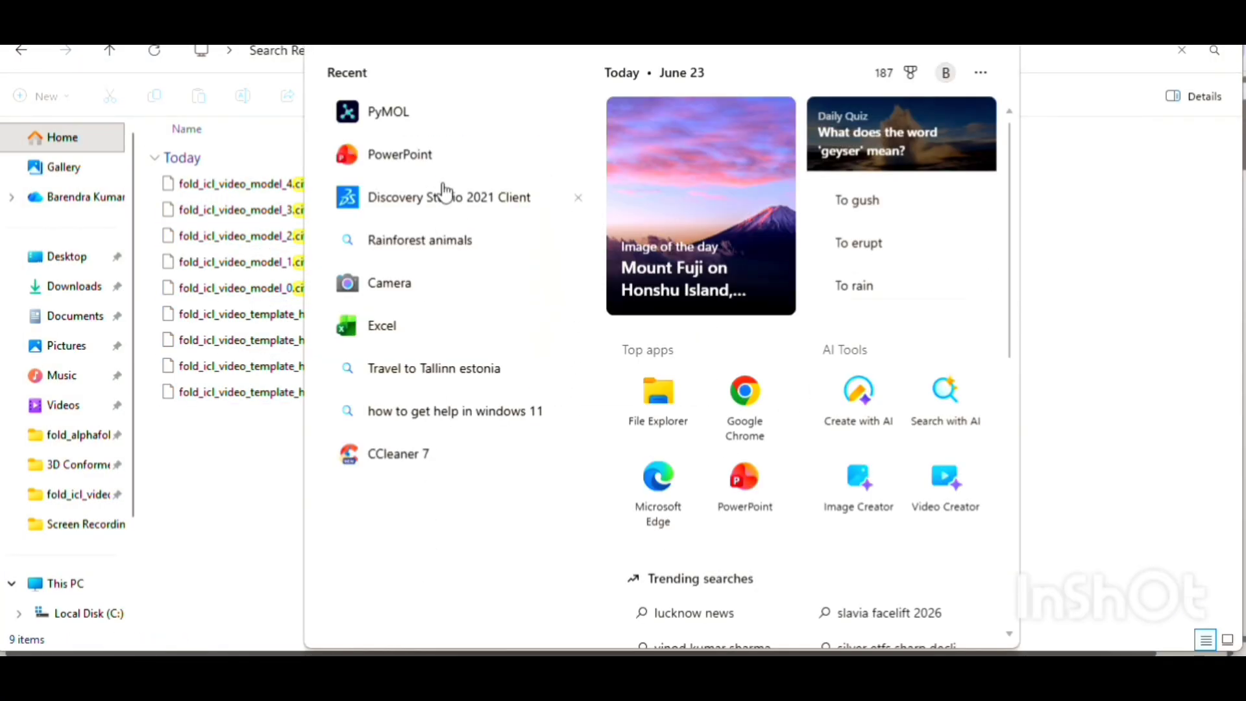
pyautogui.click(441, 197)
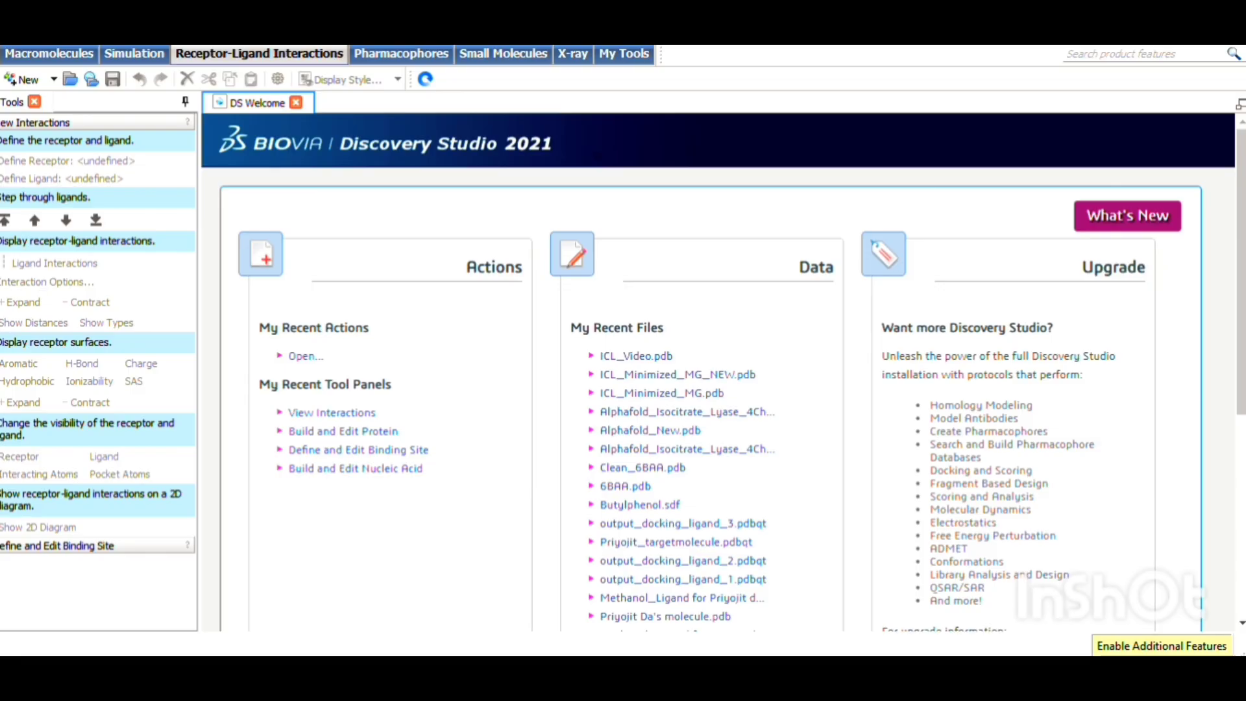
# Open the ICL_Youtube structure from the fold_icl_video folder in Downloads.
pyautogui.click(12, 36)
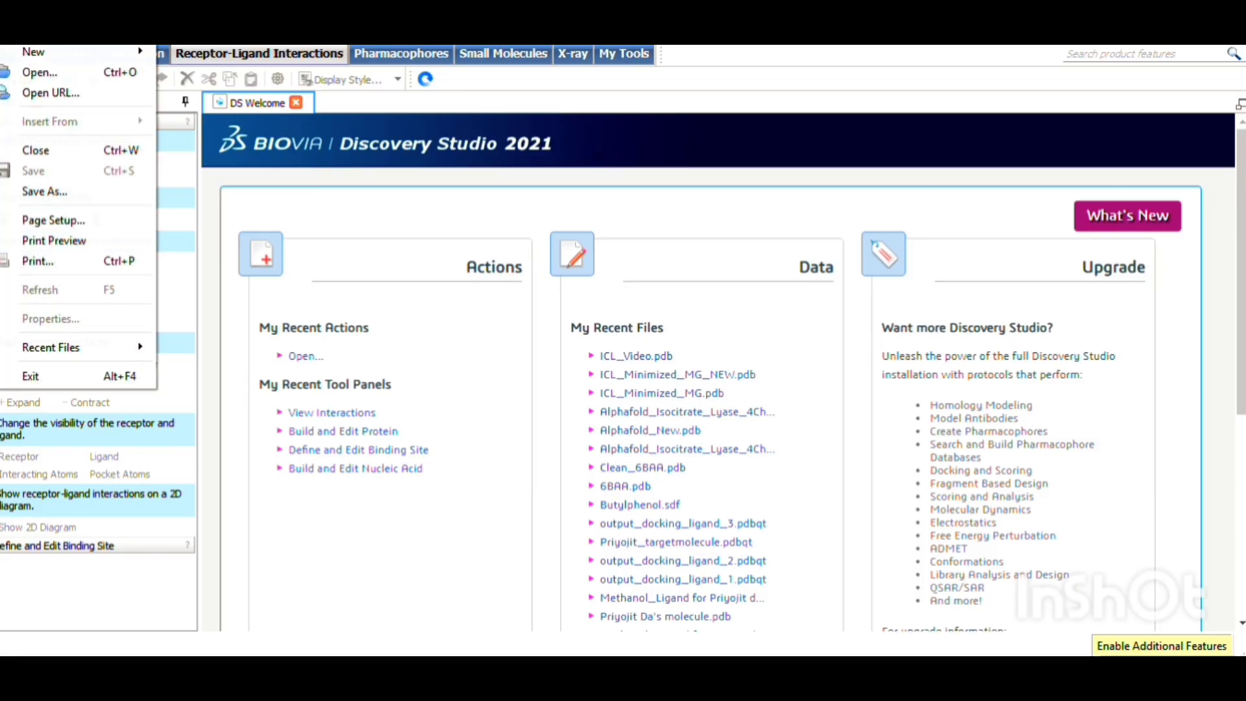
pyautogui.moveTo(32, 37)
pyautogui.click(30, 74)
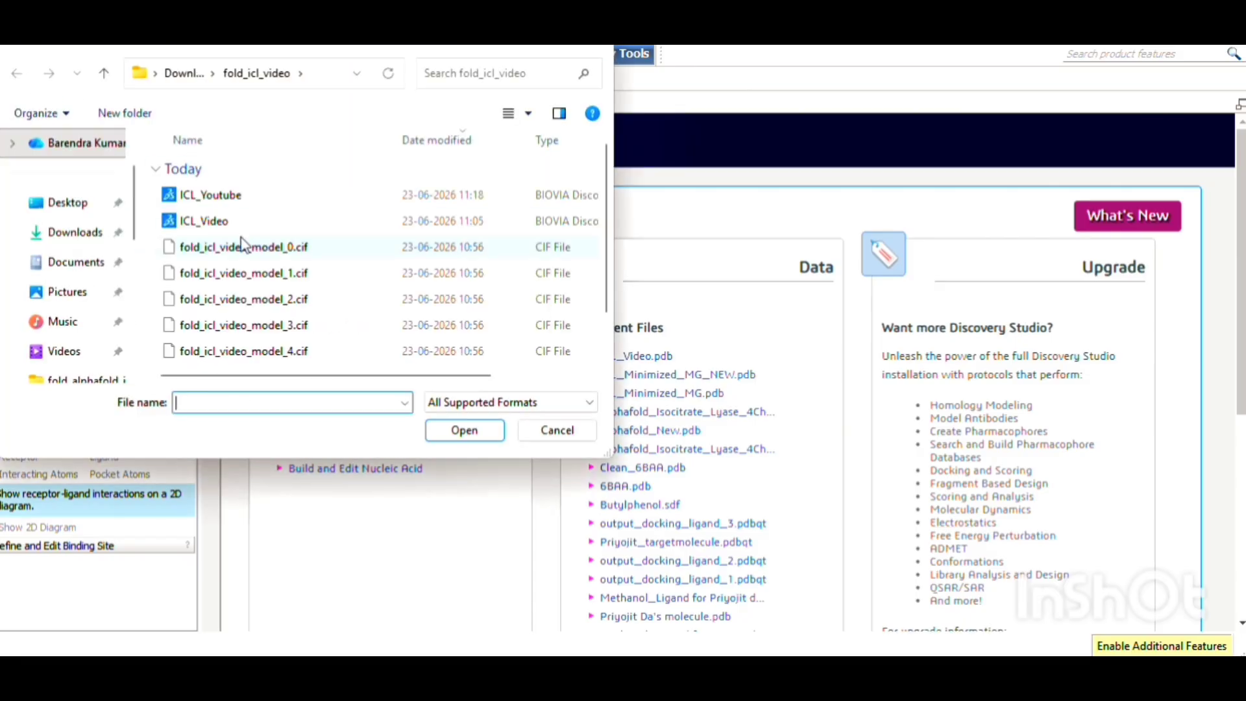
pyautogui.click(239, 196)
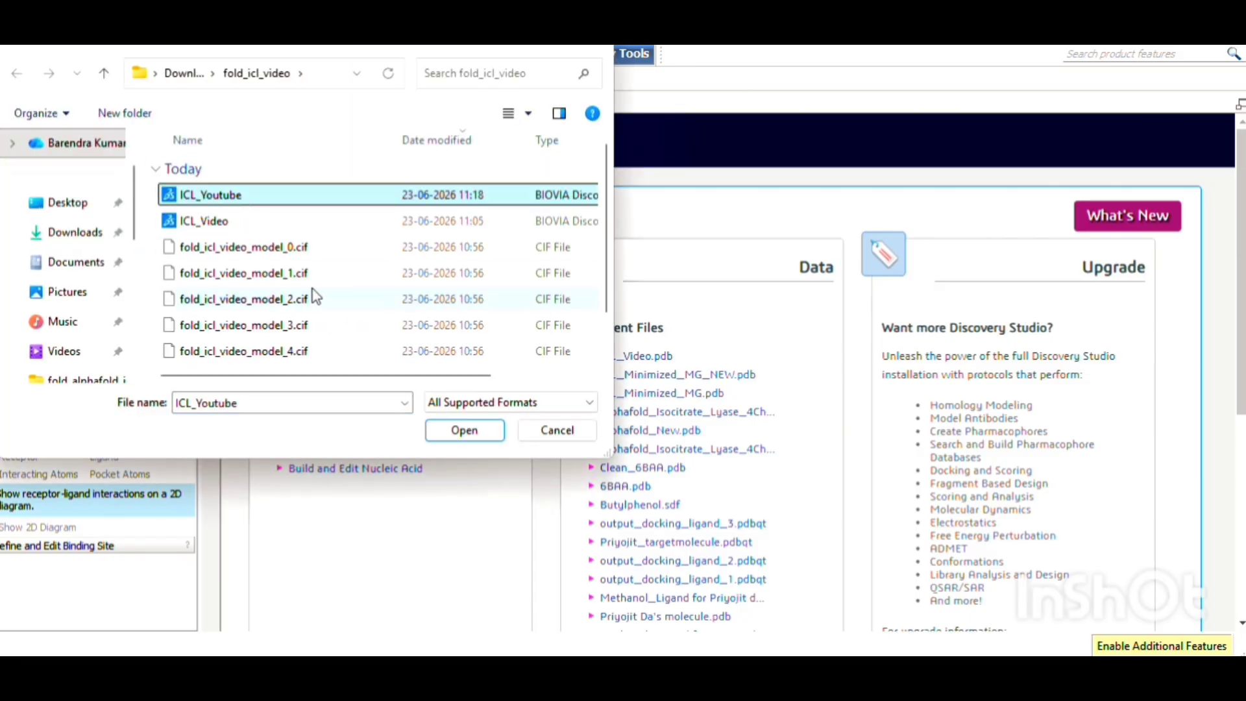
pyautogui.click(450, 434)
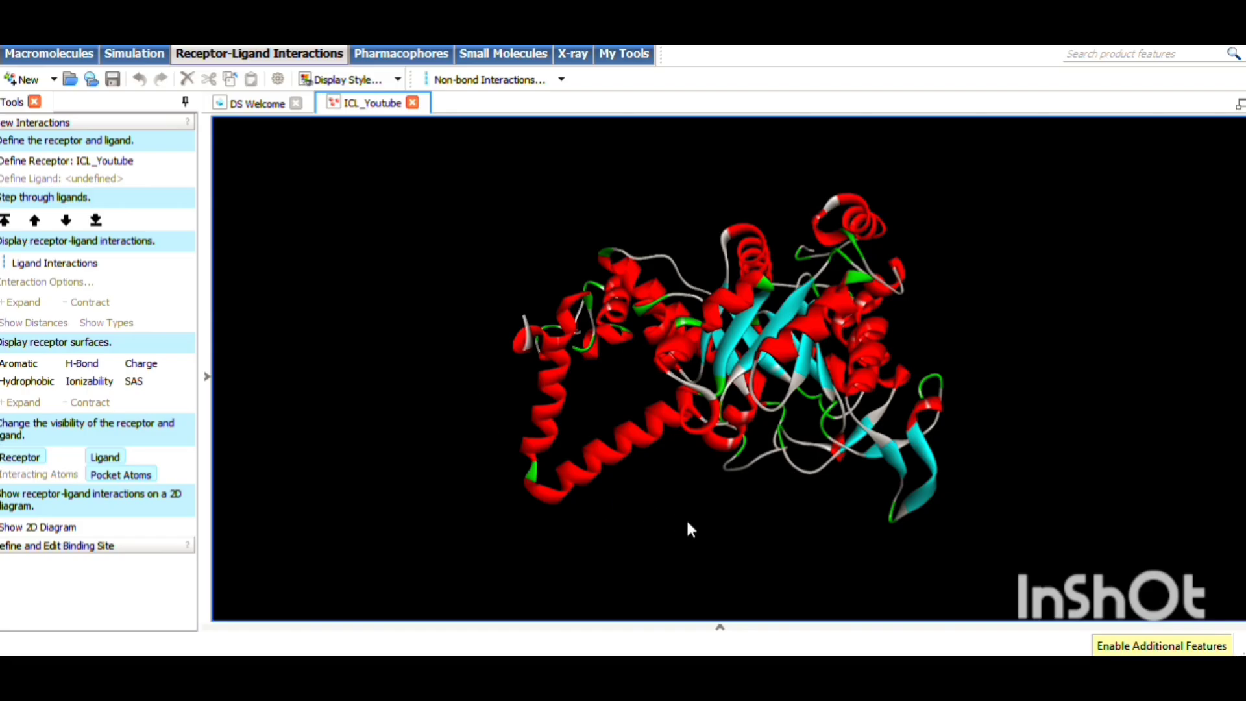
# Set the mouse mode to Rotate, turn the ICL_Youtube protein model to inspect it, and show its hierarchy view.
pyautogui.moveTo(637, 508)
pyautogui.mouseDown()
pyautogui.moveTo(565, 490)
pyautogui.moveTo(606, 536)
pyautogui.mouseUp()
pyautogui.rightClick(393, 302)
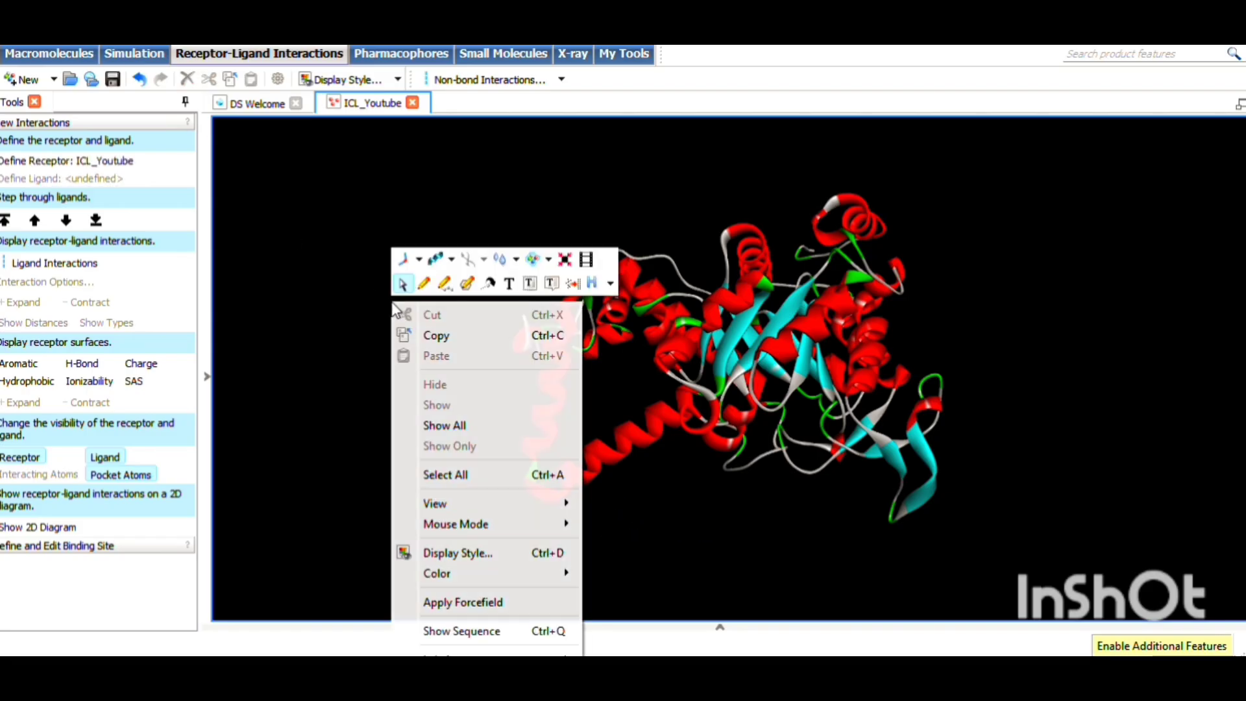
pyautogui.moveTo(520, 526)
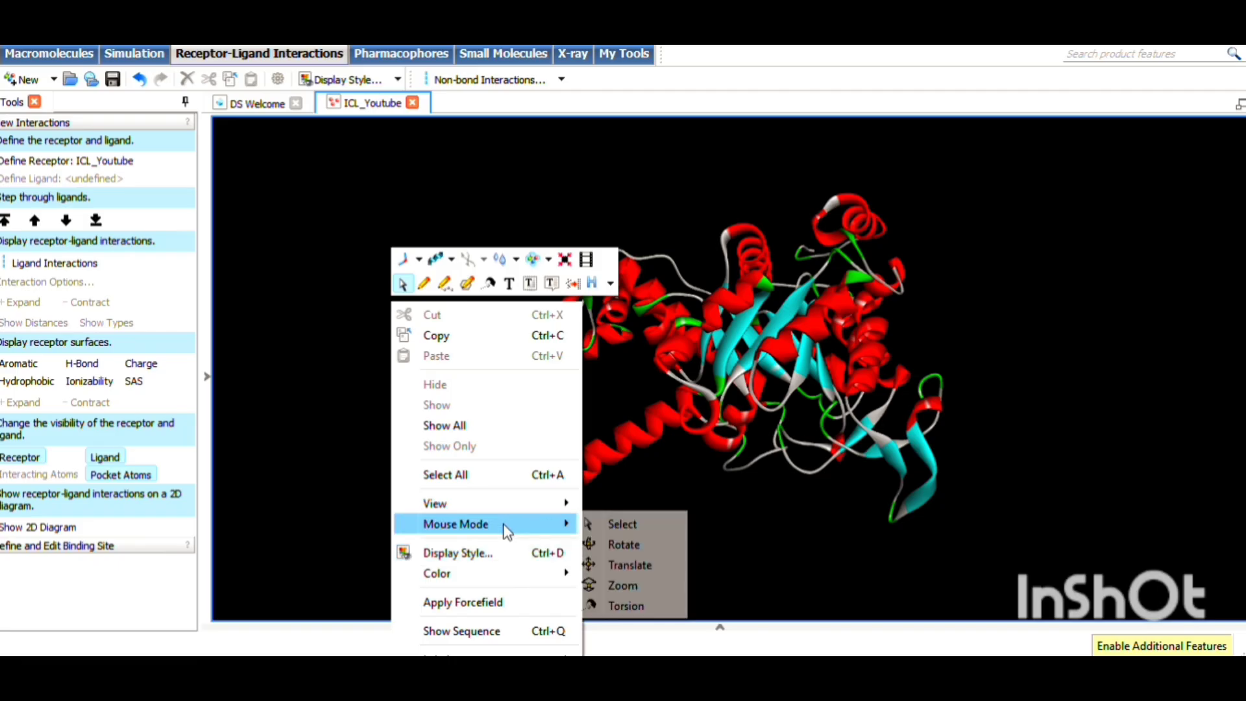
pyautogui.click(603, 546)
pyautogui.moveTo(326, 314); pyautogui.dragTo(449, 376)
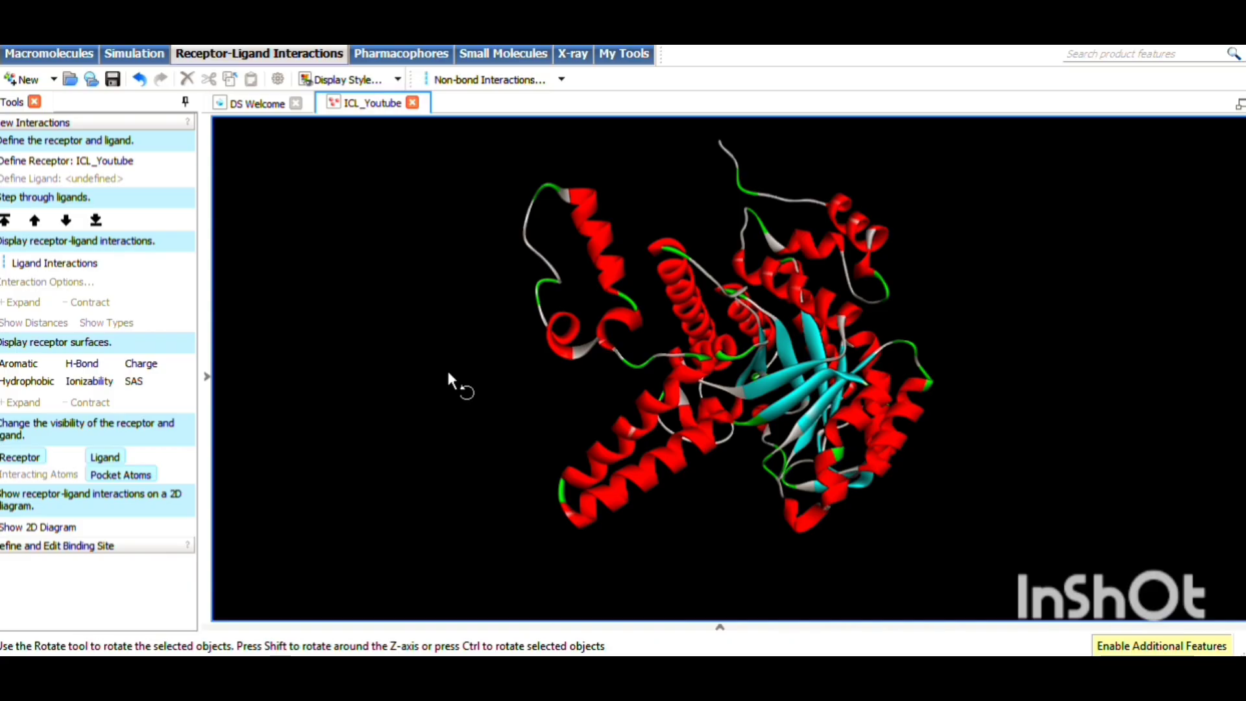
pyautogui.hotkey('ctrl', 'h')
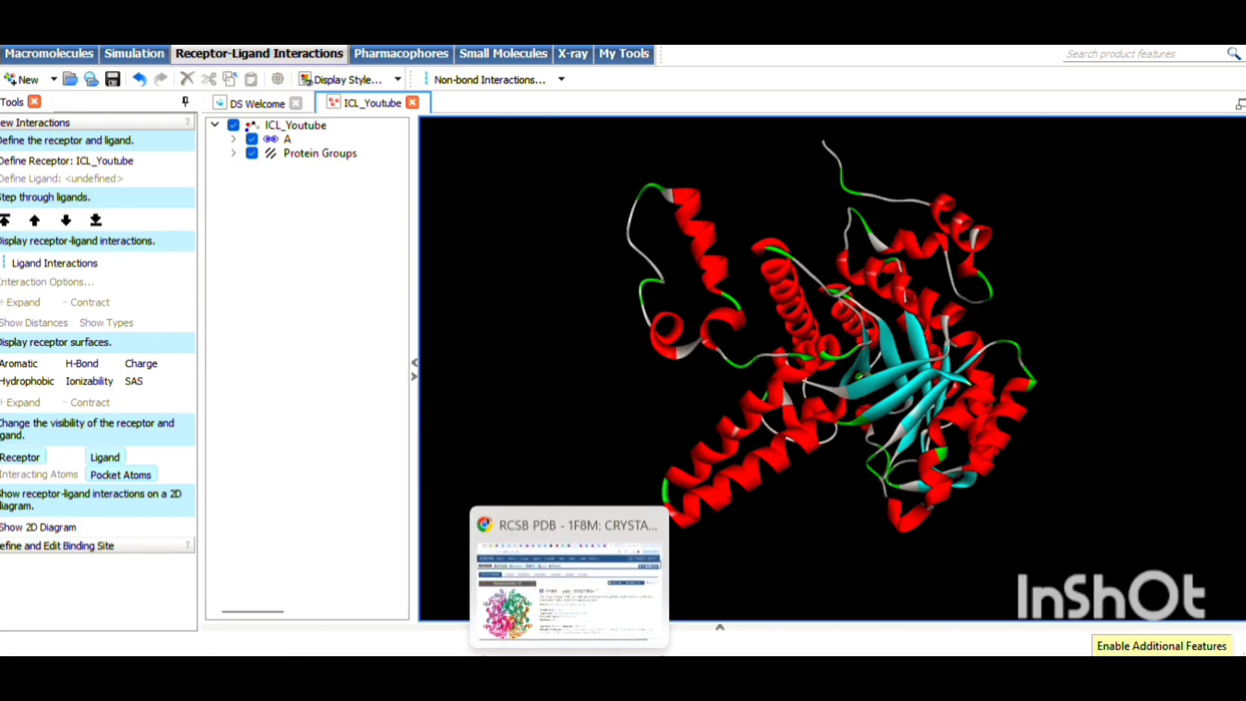
# Switch to the Chrome window with the RCSB PDB 1F8M entry and go back to the browser's start page.
pyautogui.click(569, 670)
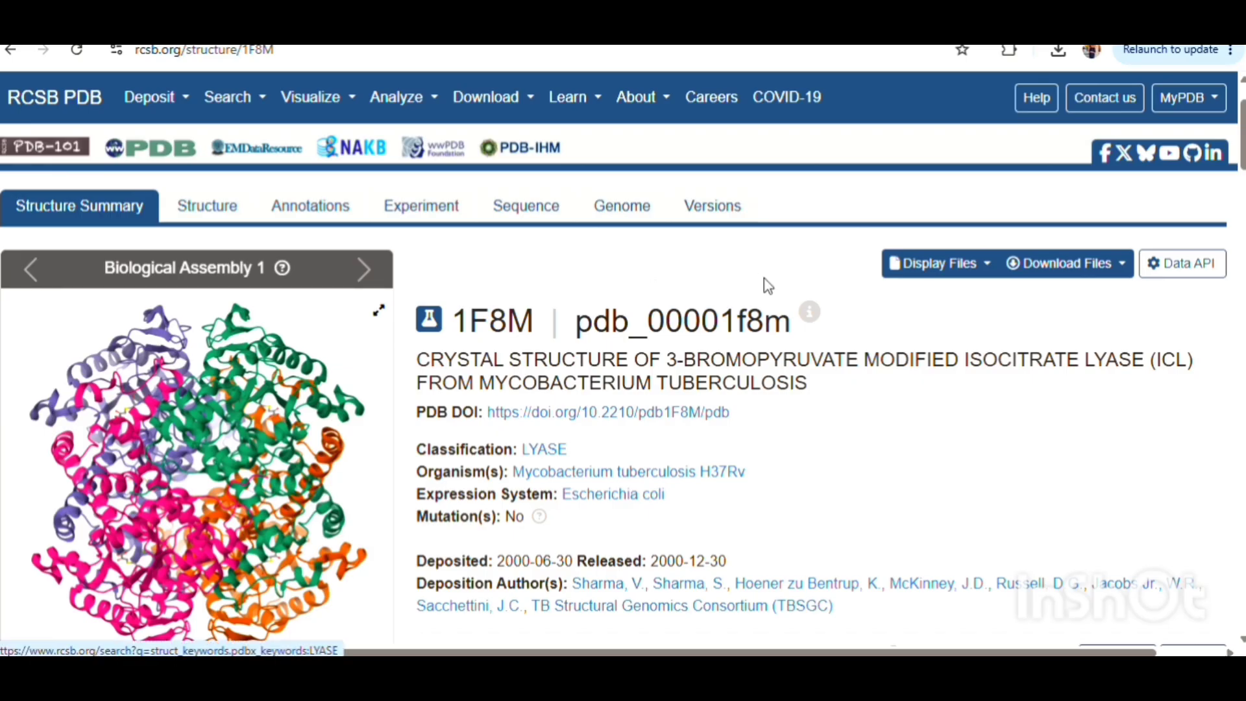
pyautogui.click(15, 51)
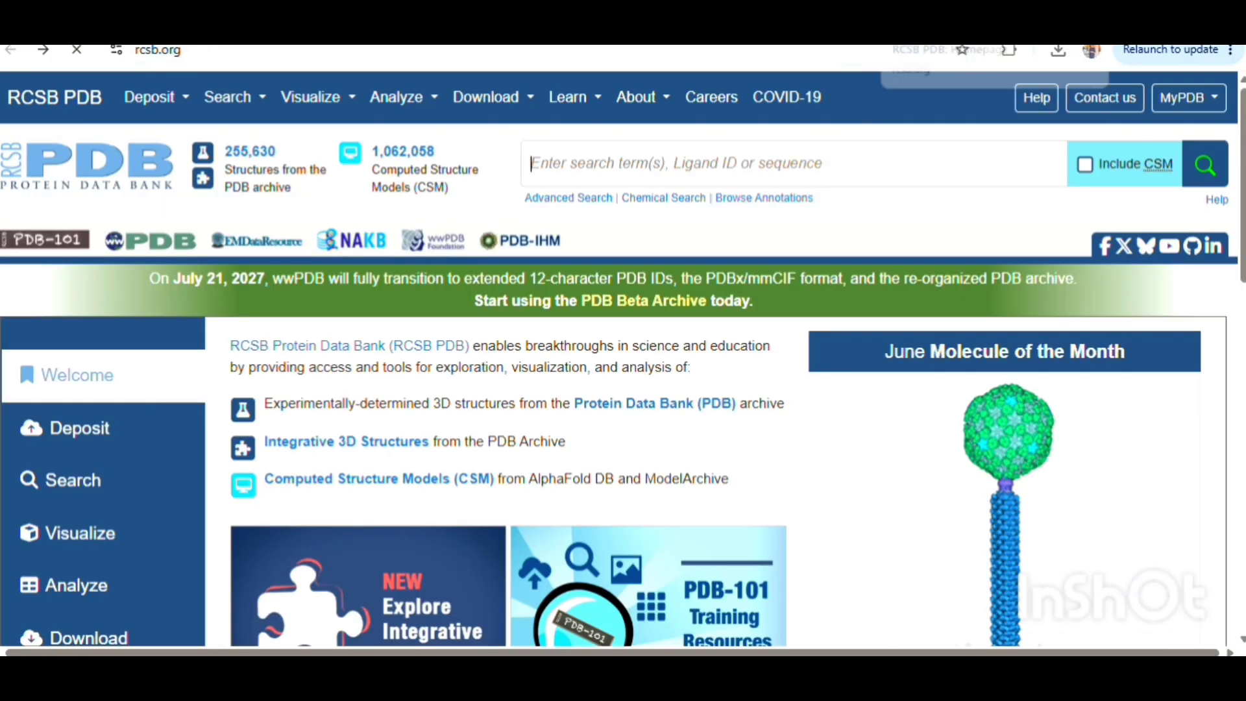
pyautogui.click(929, 23)
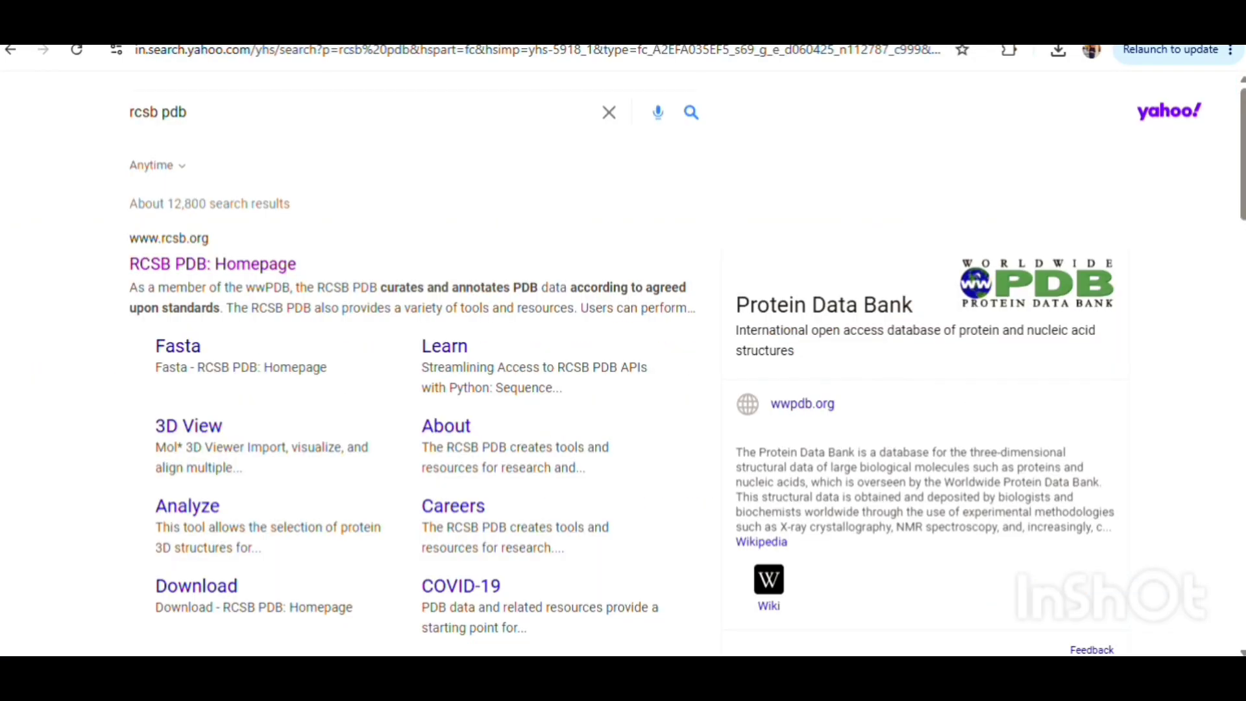
pyautogui.click(11, 51)
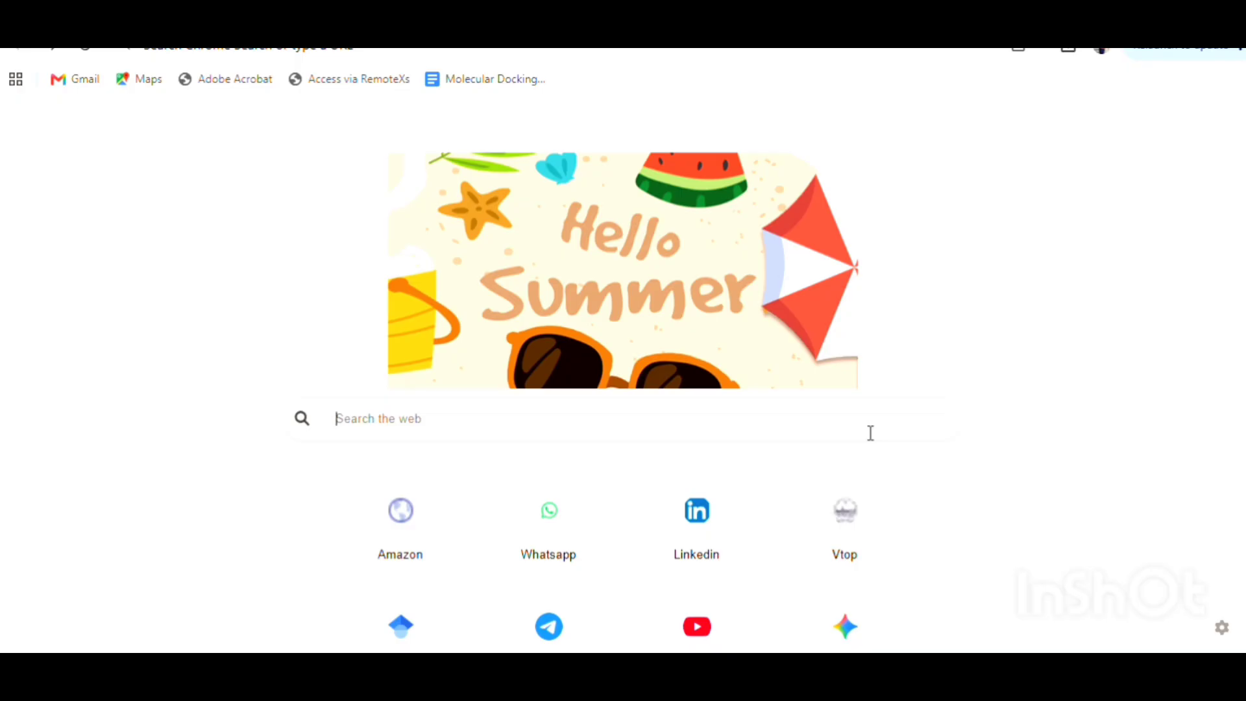
# Search the web for "rcsb pdb" and open the RCSB PDB homepage from the results.
pyautogui.write('rc')
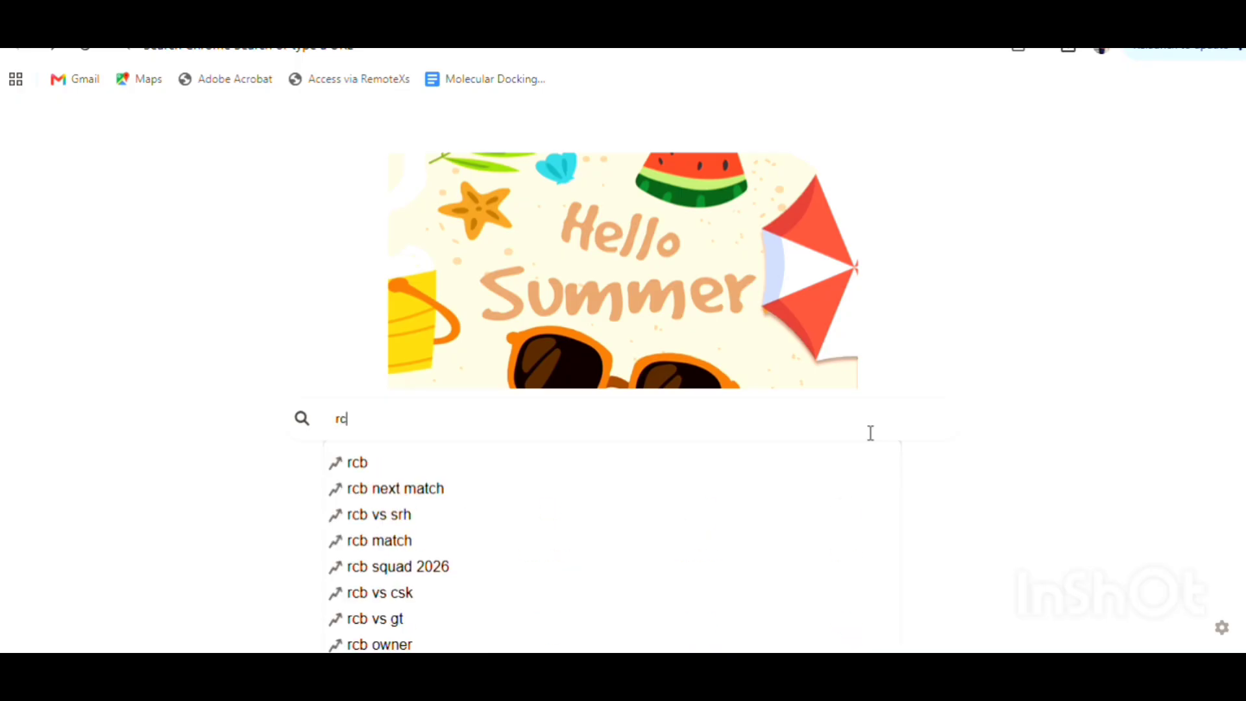
pyautogui.press('BackSpace')
pyautogui.press('BackSpace')
pyautogui.write('r')
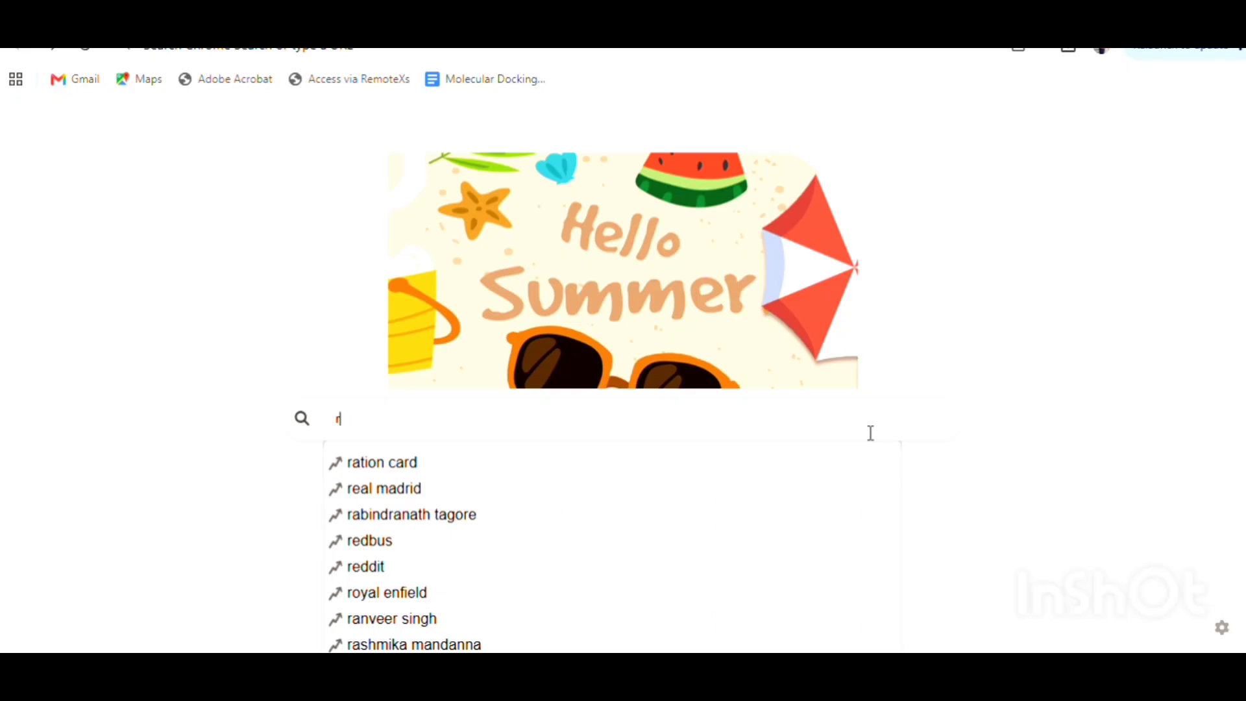
pyautogui.write('csb p')
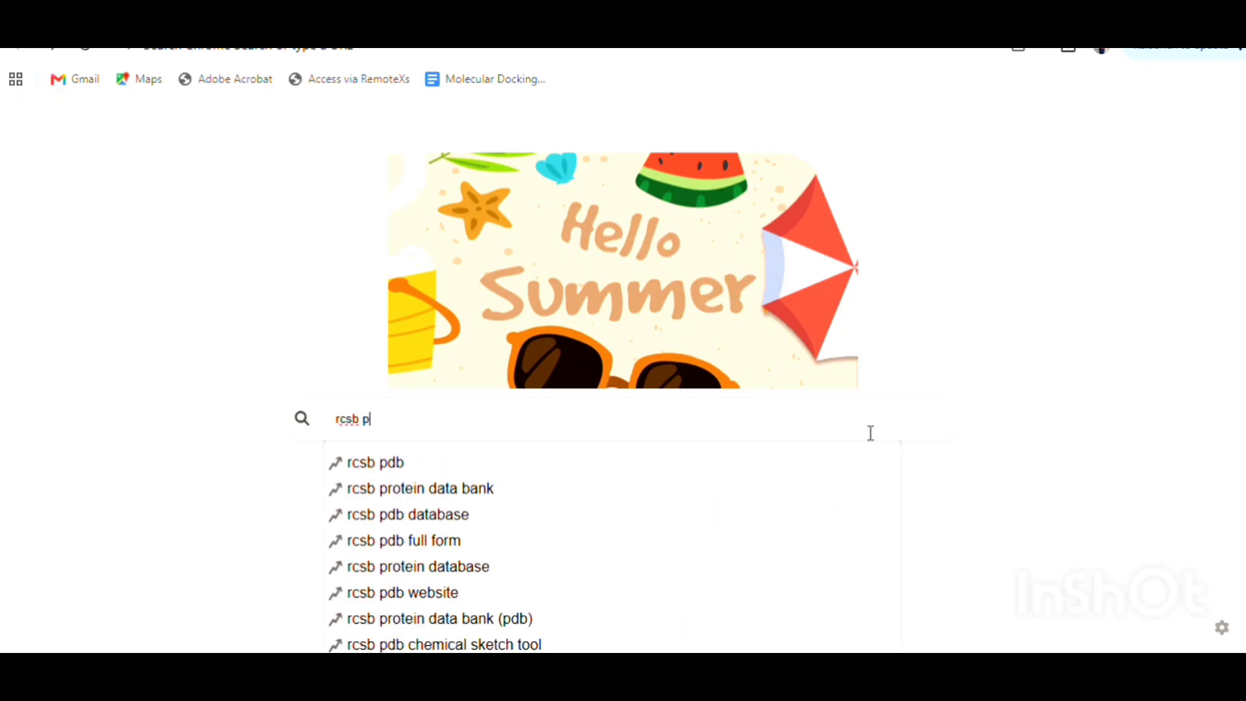
pyautogui.write('db')
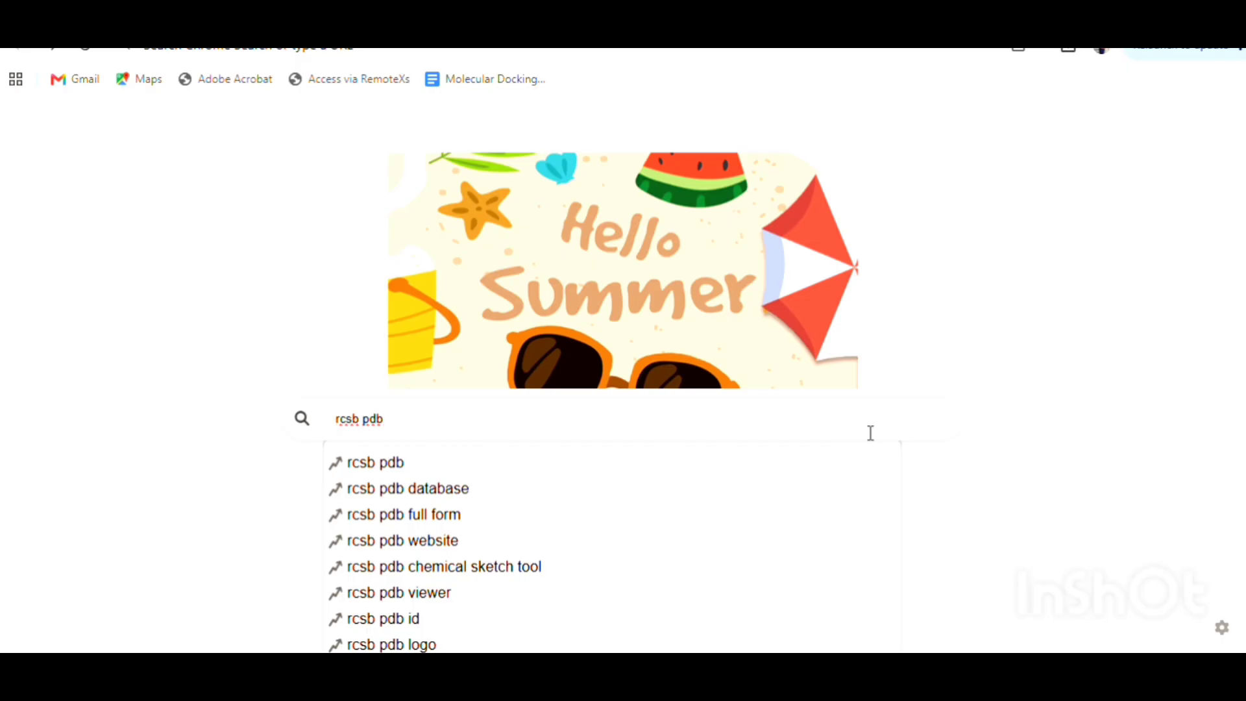
pyautogui.press('Return')
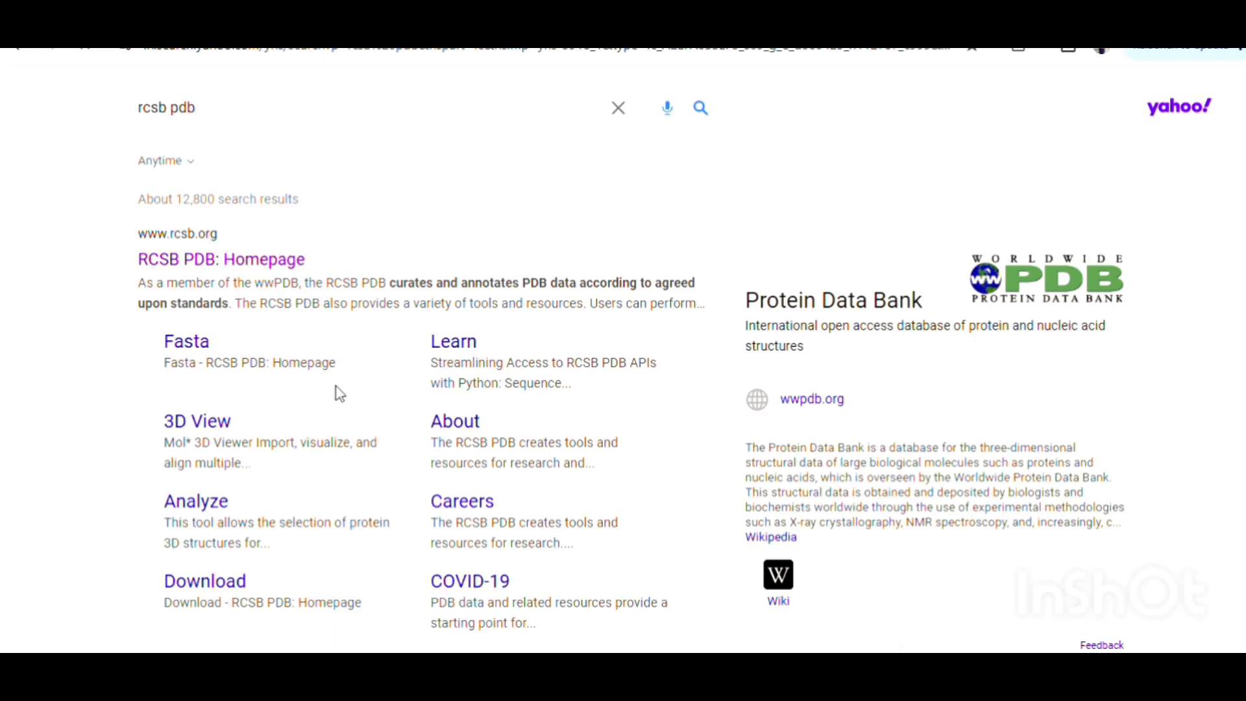
pyautogui.click(236, 272)
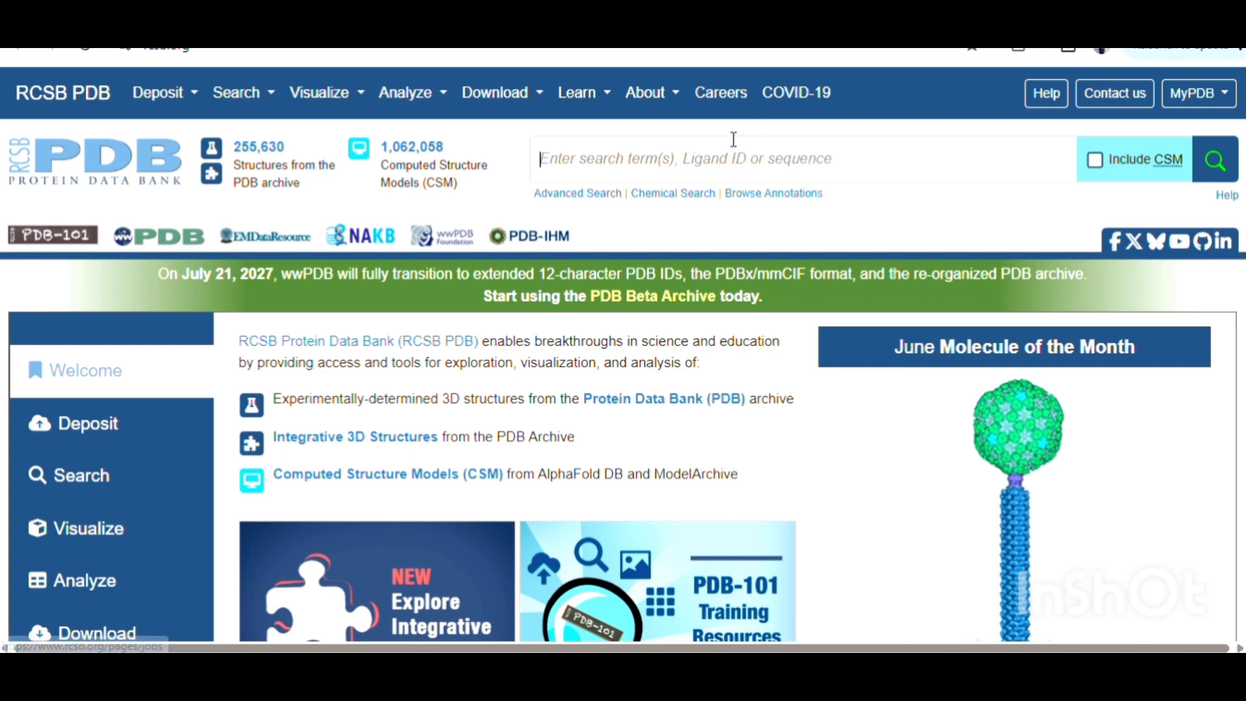
# Search the Protein Data Bank for entry 1f8m and open its structure summary page.
pyautogui.write('1')
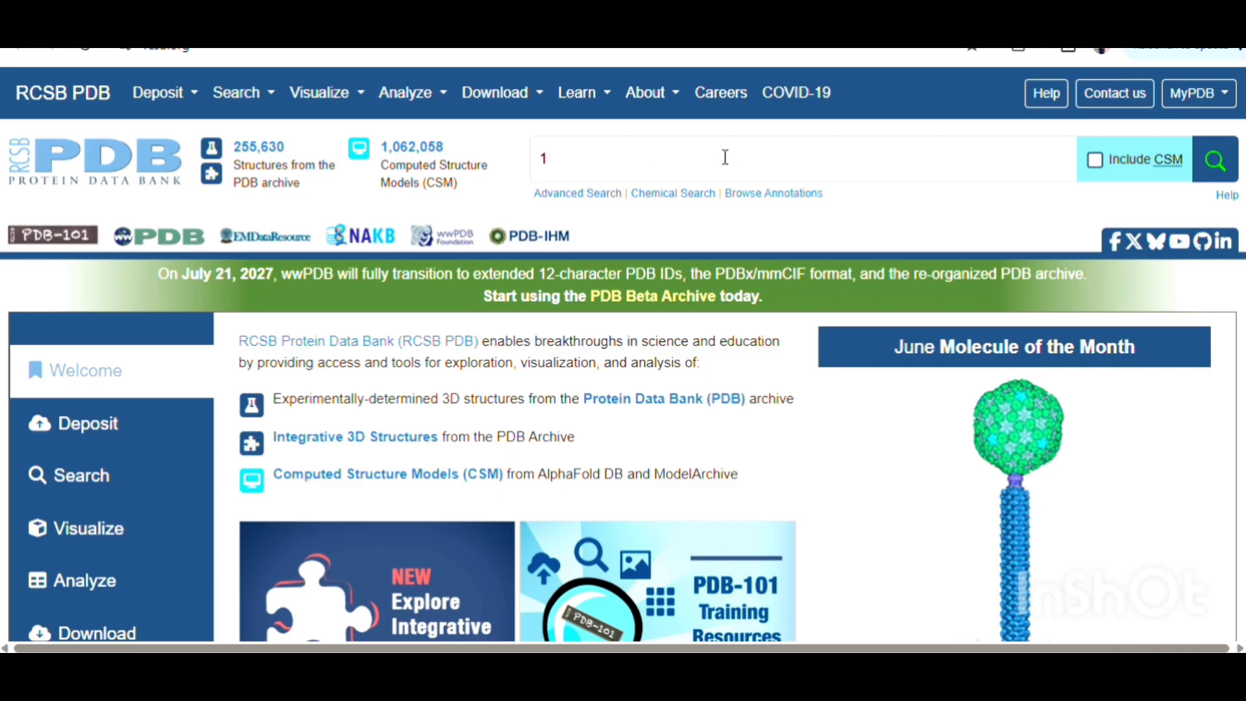
pyautogui.write('f8')
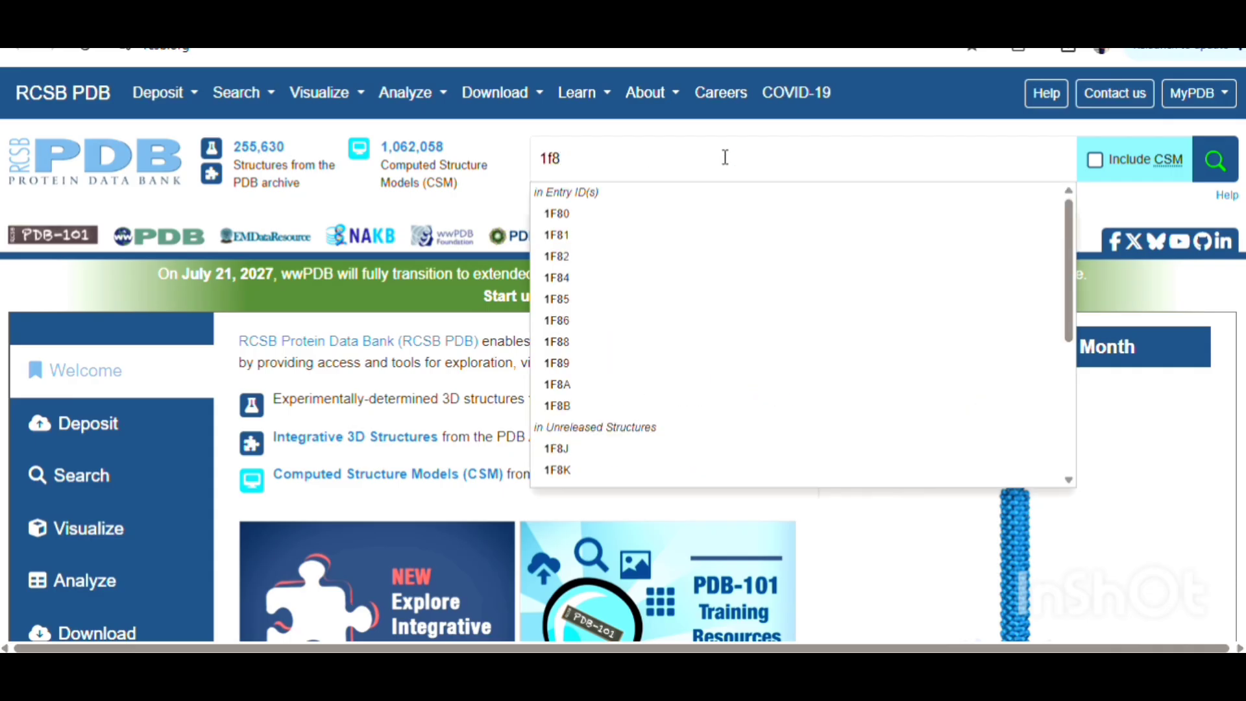
pyautogui.write('m')
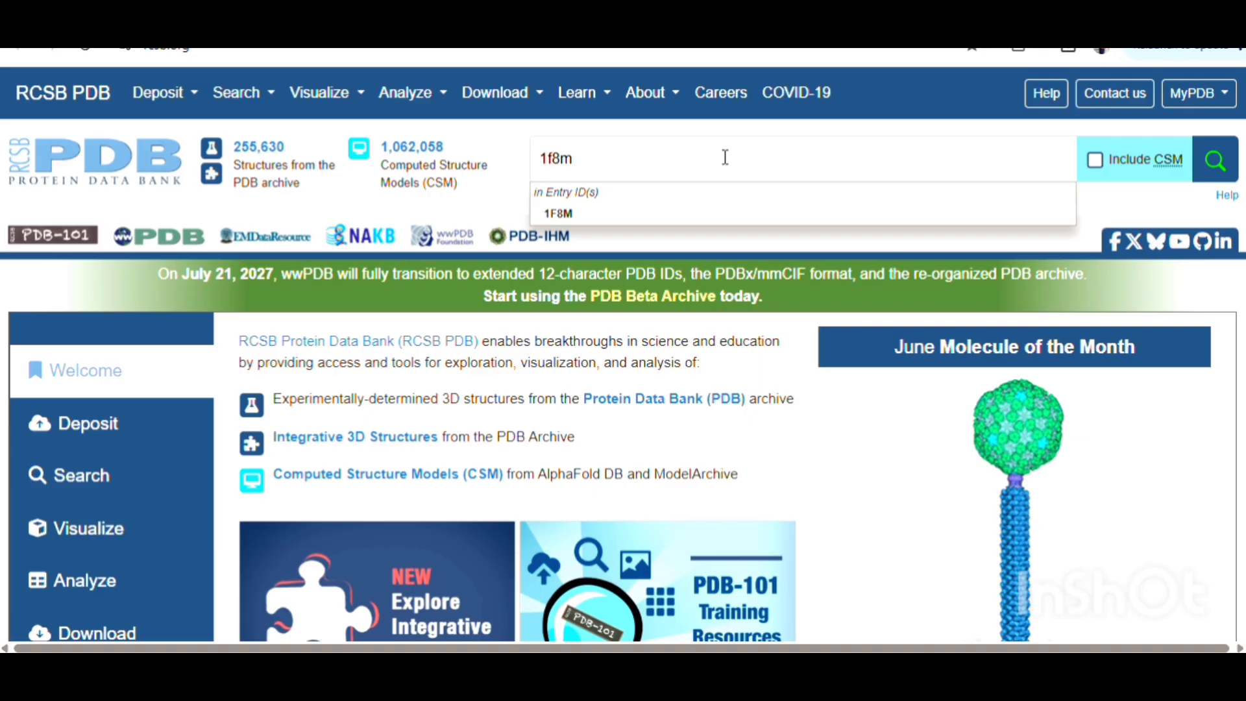
pyautogui.press('Return')
pyautogui.scroll(-2, 576, 462)
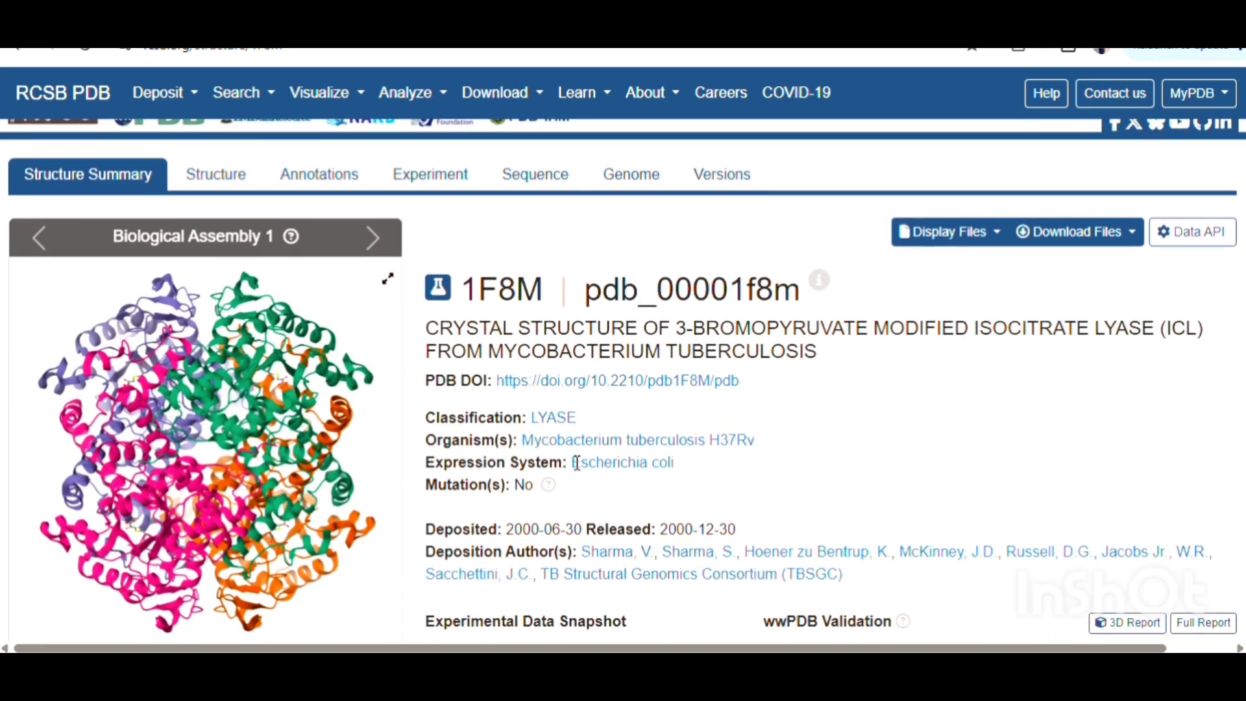
# Read the 1F8M entry title, highlighting the isocitrate lyase (ICL) from Mycobacterium tuberculosis wording and the term 3-bromopyruvate.
pyautogui.scroll(-1, 577, 462)
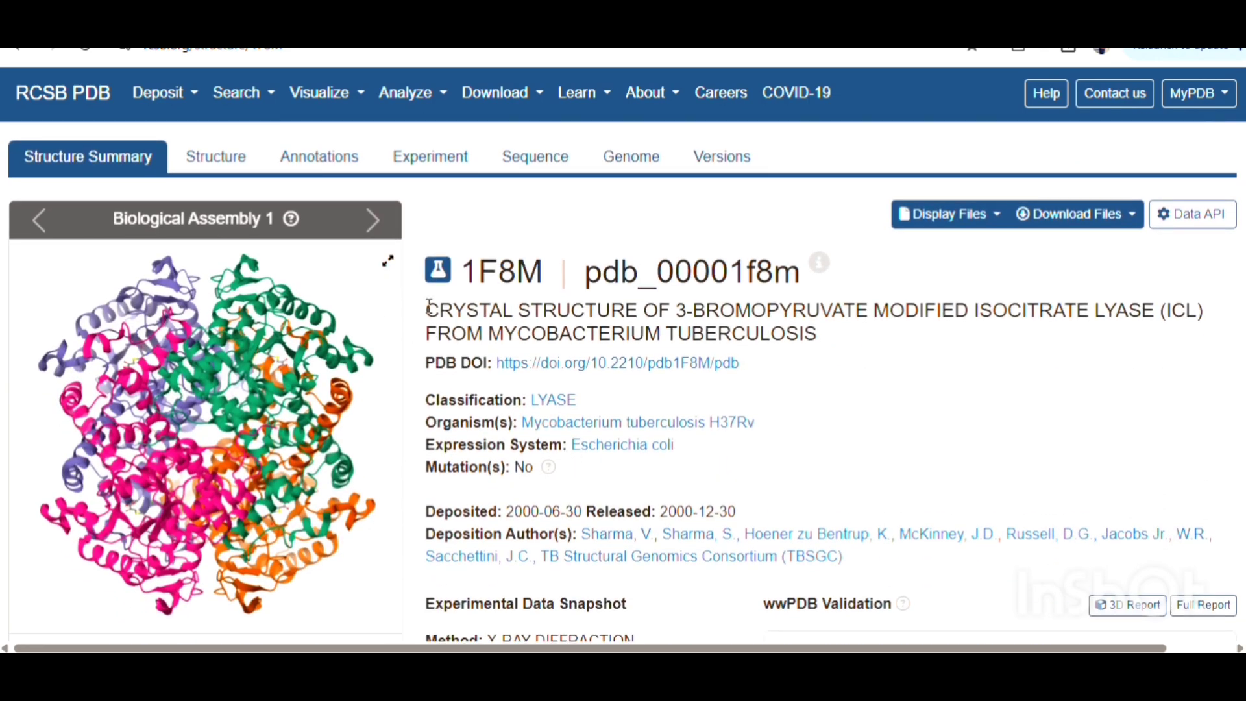
pyautogui.moveTo(429, 308); pyautogui.dragTo(838, 333)
pyautogui.click(993, 290)
pyautogui.moveTo(975, 312); pyautogui.dragTo(958, 343)
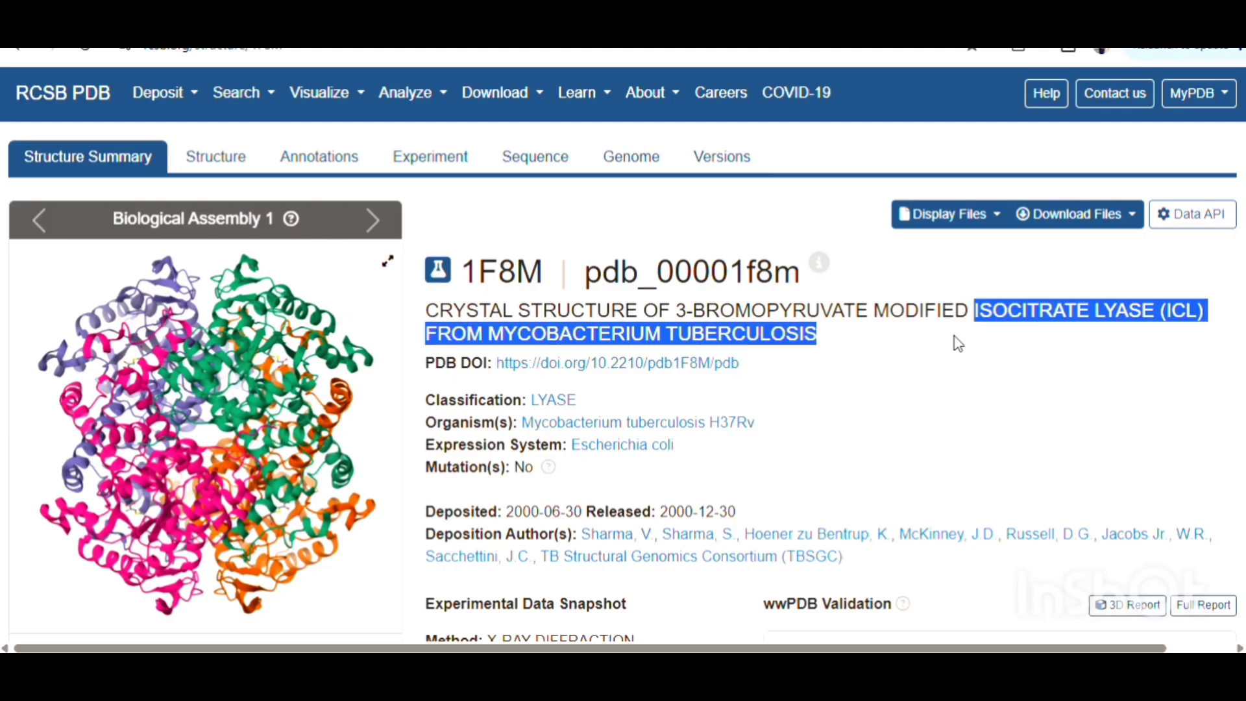
pyautogui.scroll(-1, 662, 375)
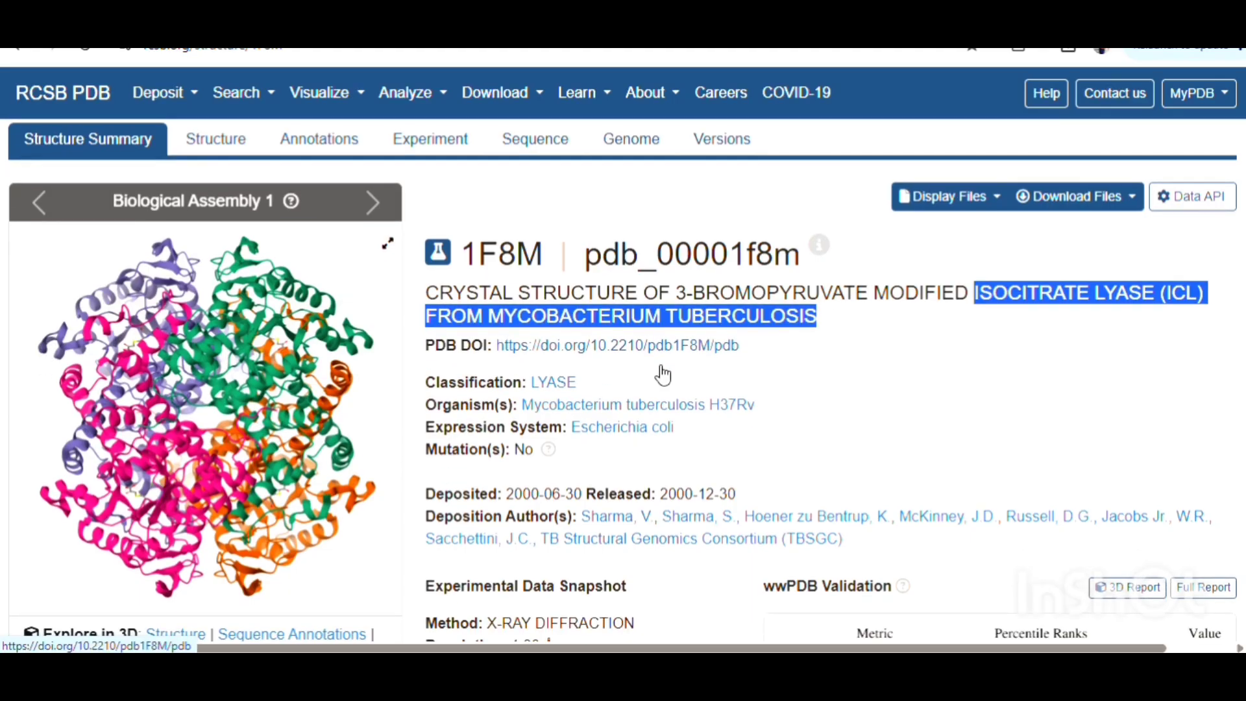
pyautogui.moveTo(676, 292); pyautogui.dragTo(868, 294)
pyautogui.scroll(-1, 738, 395)
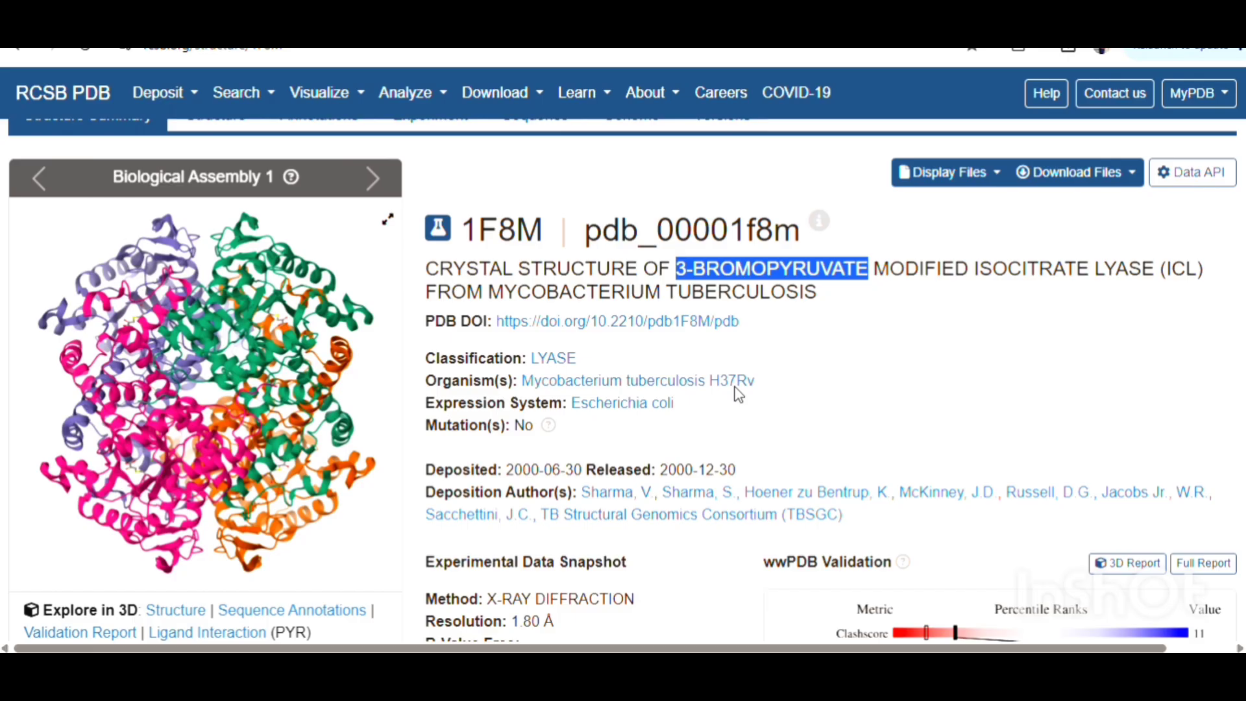
# Review the Experimental Data Snapshot of 1F8M, highlighting the method and resolution lines.
pyautogui.scroll(-4, 737, 394)
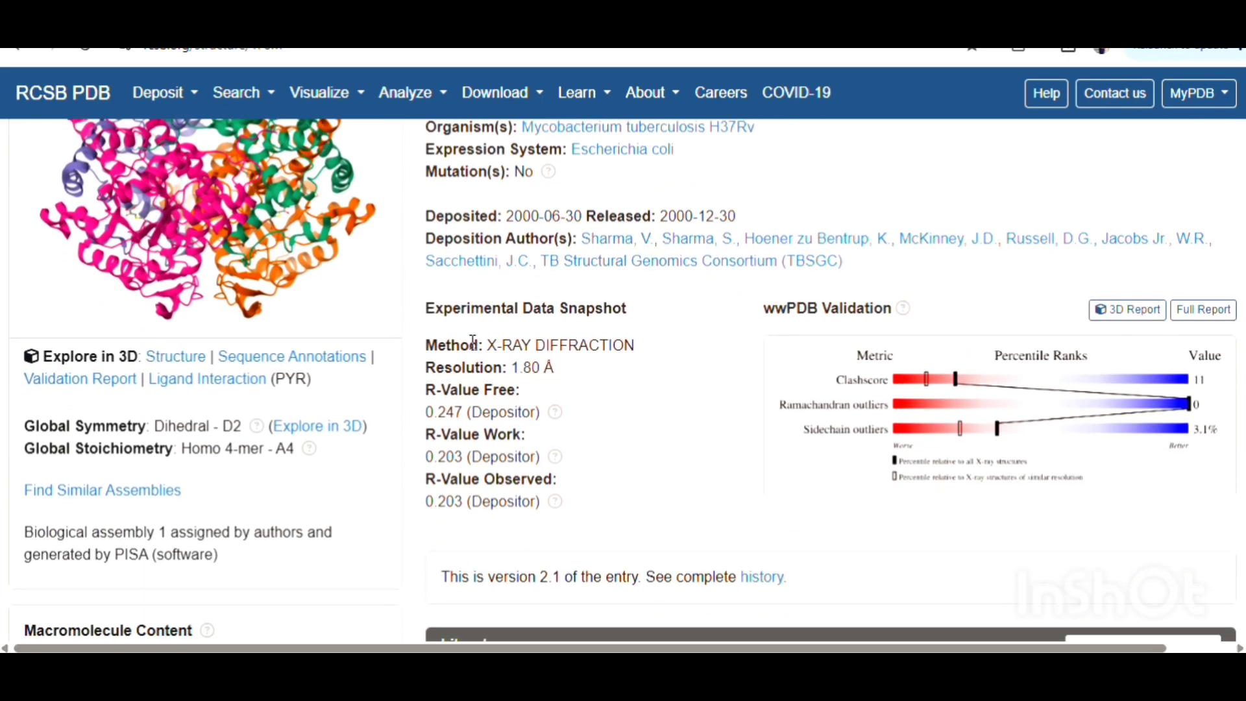
pyautogui.moveTo(428, 346); pyautogui.dragTo(533, 349)
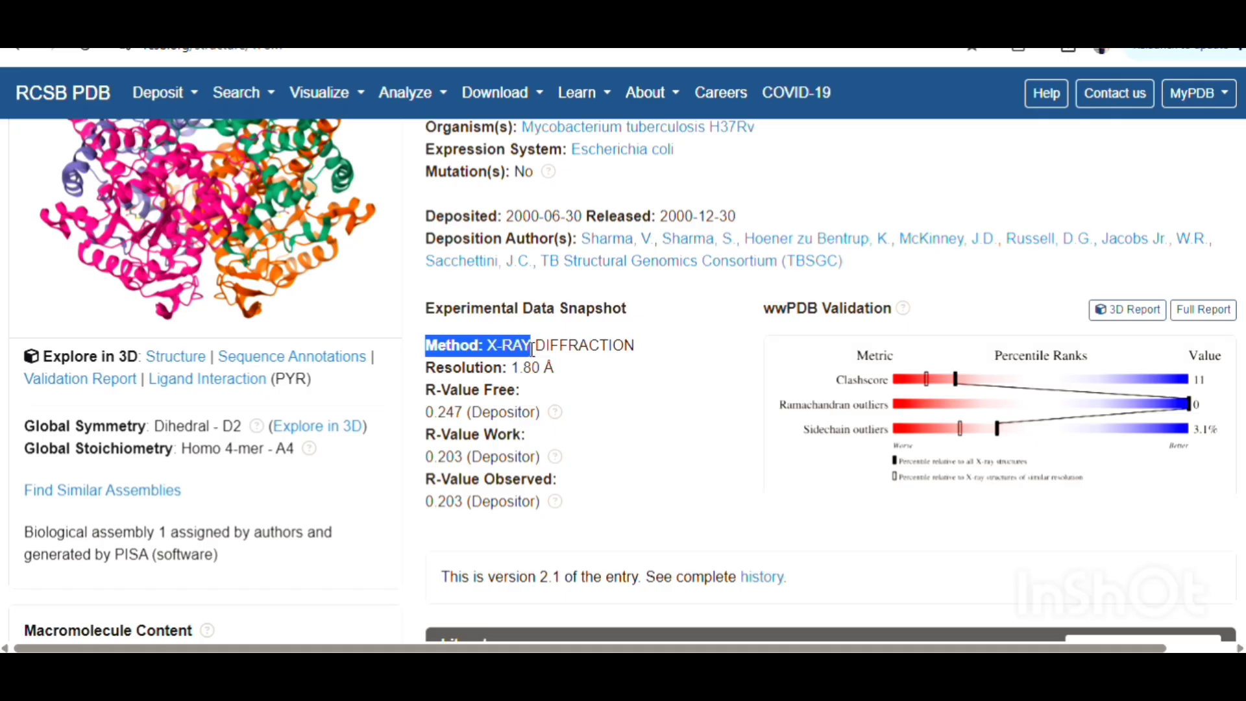
pyautogui.moveTo(533, 349); pyautogui.dragTo(552, 367)
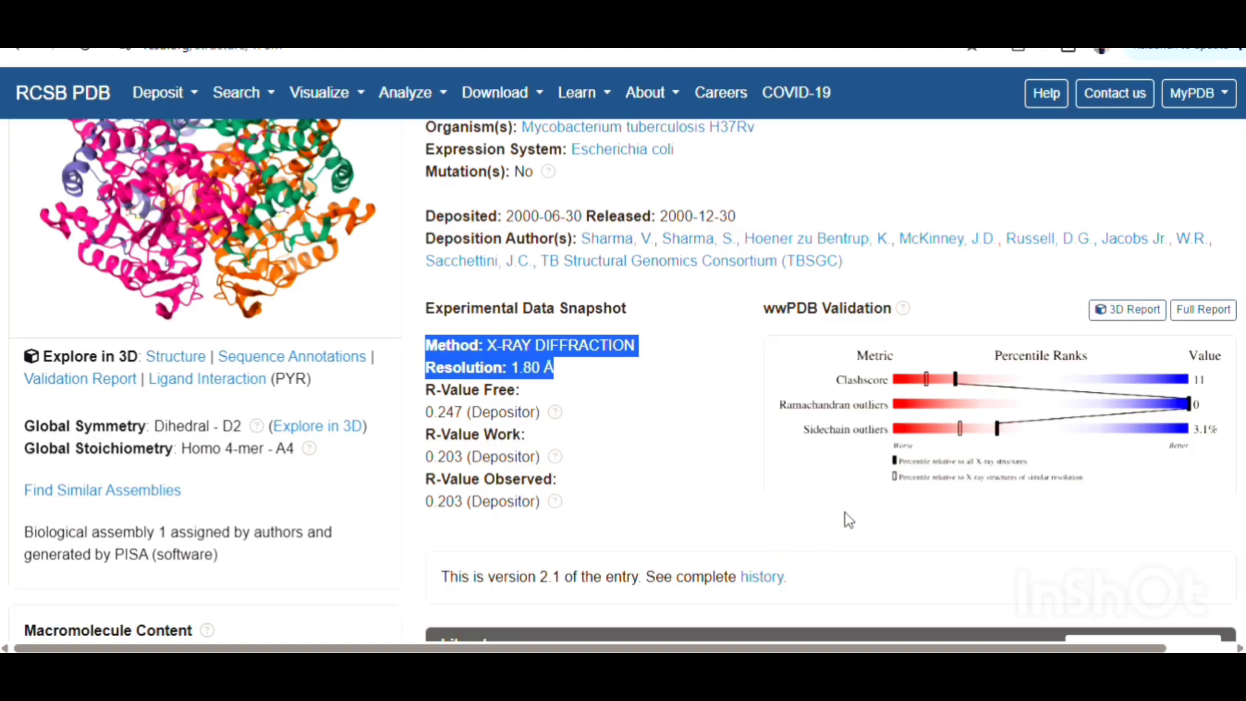
pyautogui.scroll(-4, 769, 552)
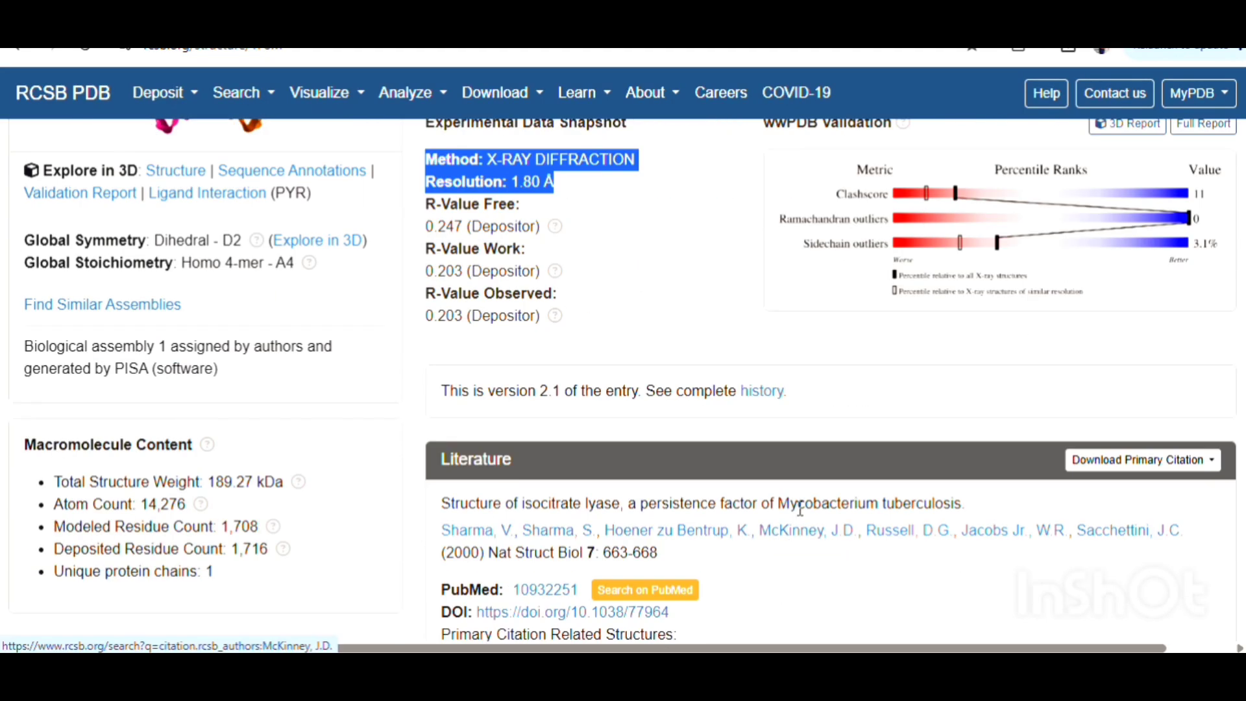
pyautogui.scroll(3, 786, 532)
pyautogui.scroll(1, 800, 509)
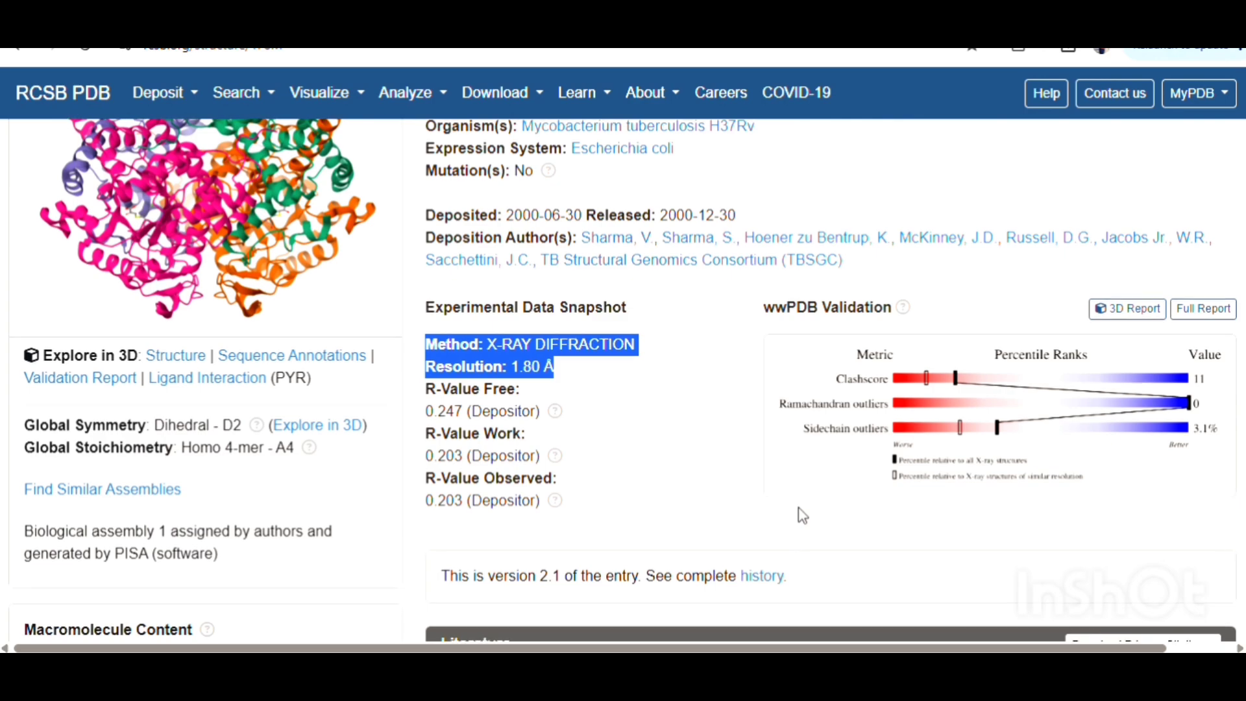
pyautogui.scroll(-1, 803, 515)
pyautogui.scroll(-1, 803, 515)
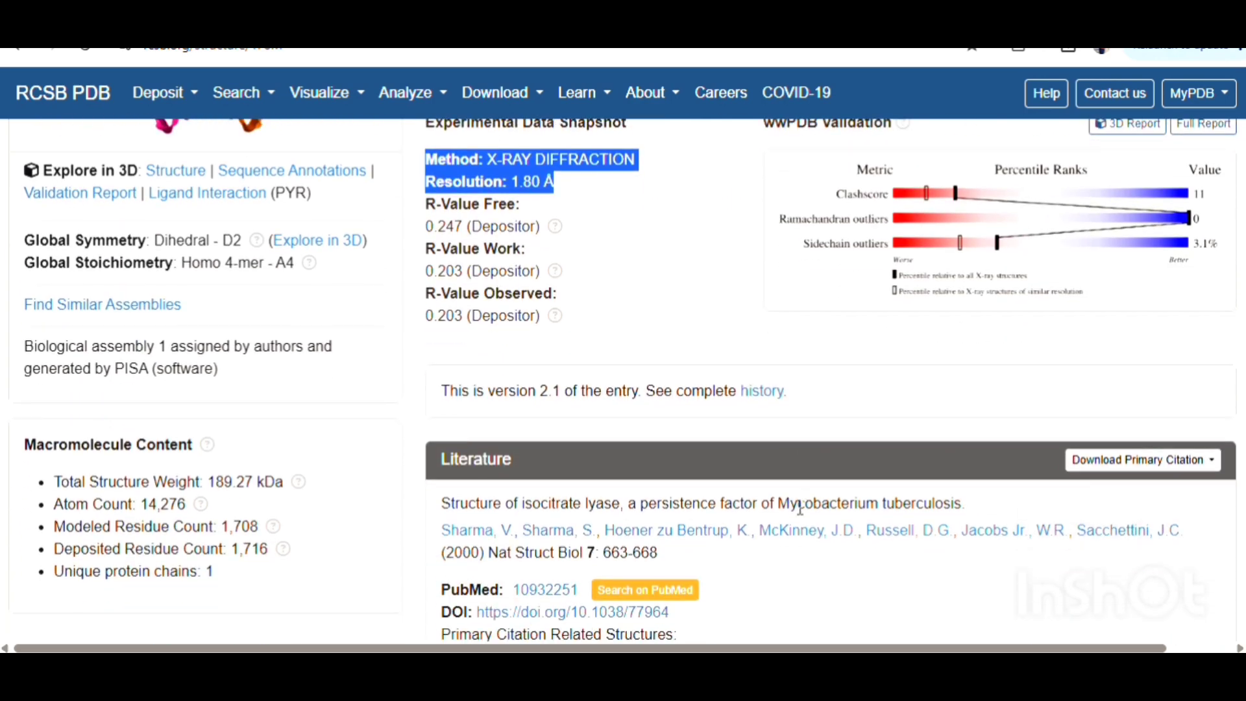
# Look through the literature section and highlight the isocitrate lyase molecule name and its chain list under Macromolecules.
pyautogui.scroll(-2, 664, 435)
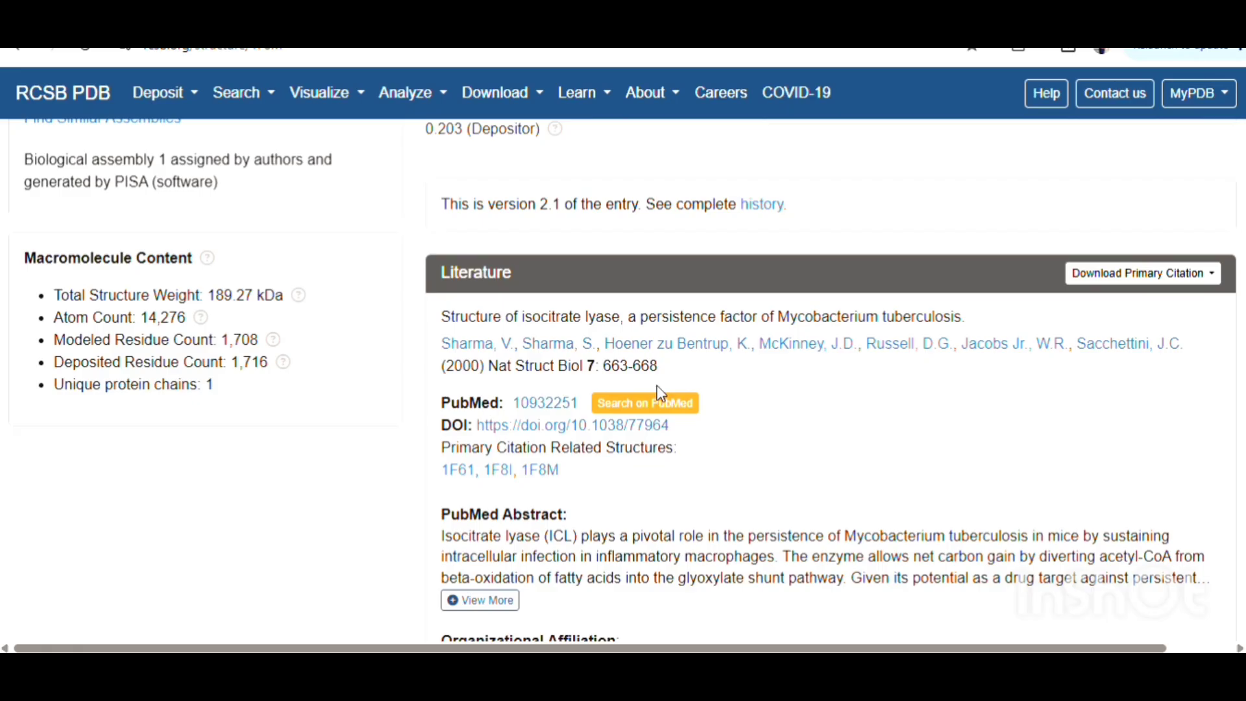
pyautogui.scroll(-2, 657, 384)
pyautogui.scroll(-4, 657, 385)
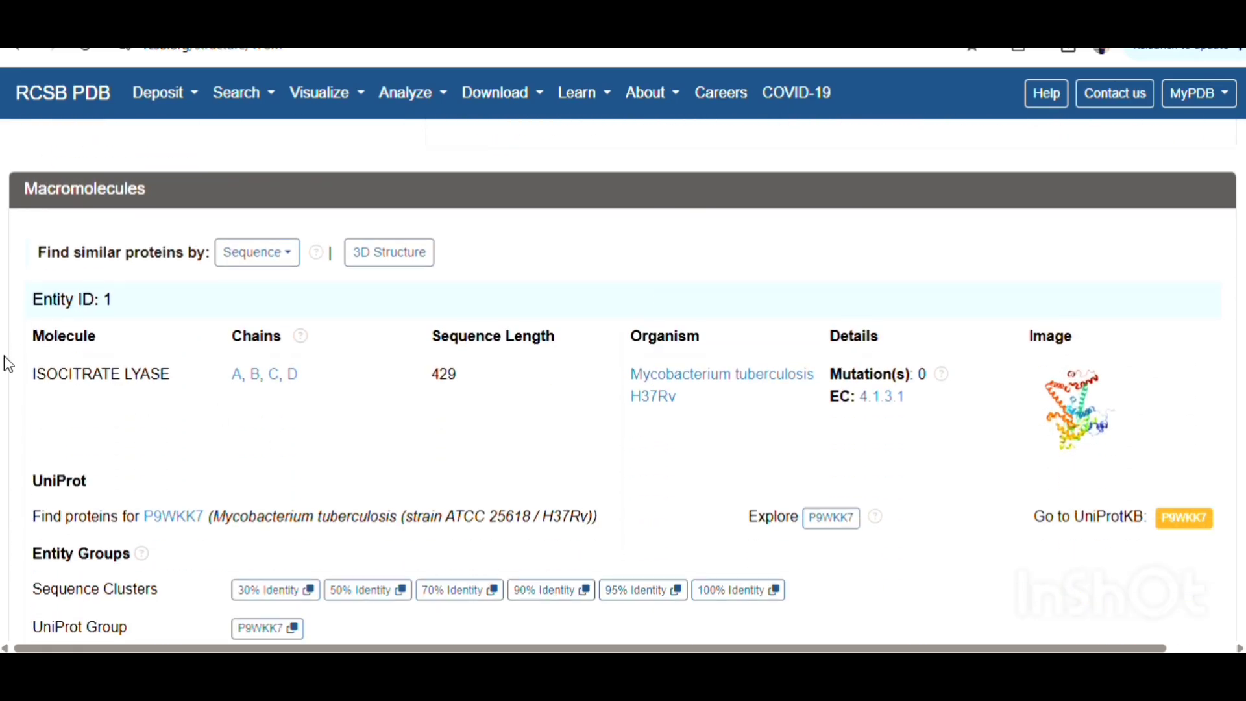
pyautogui.moveTo(26, 374); pyautogui.dragTo(425, 388)
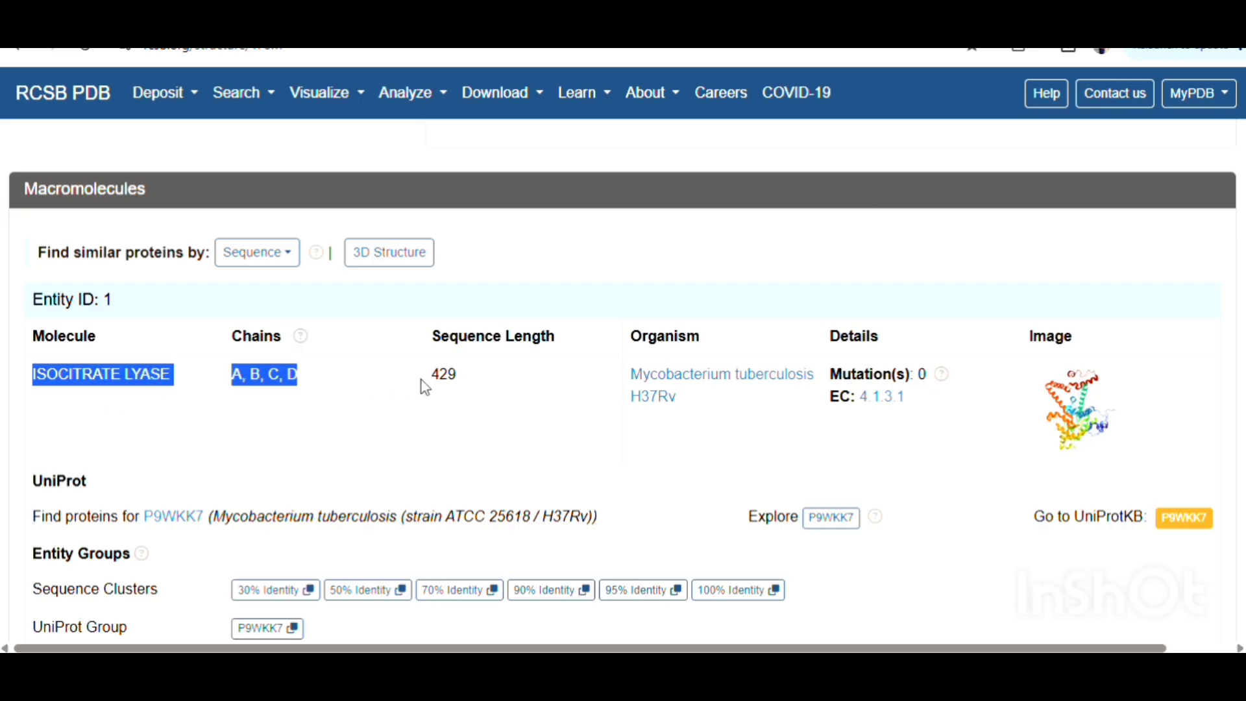
# Switch to Discovery Studio, select chain A of the ICL_Youtube model for comparison, and return to the RCSB PDB page.
pyautogui.moveTo(740, 672)
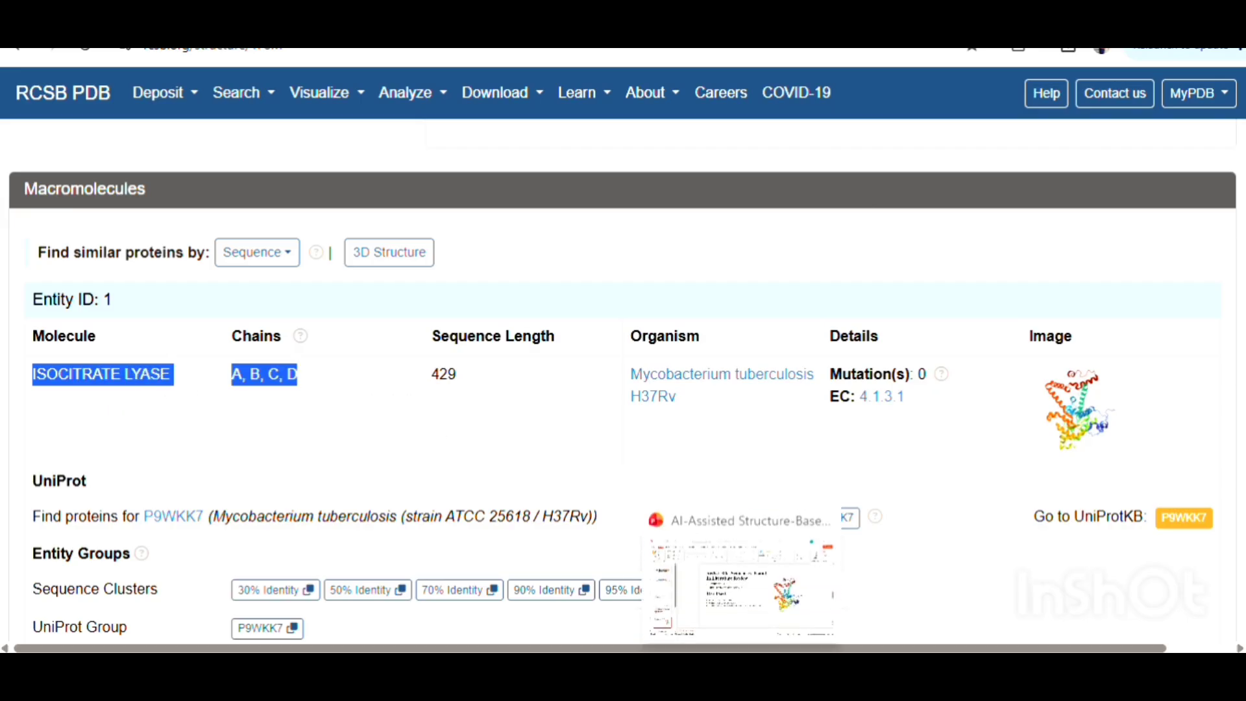
pyautogui.click(902, 672)
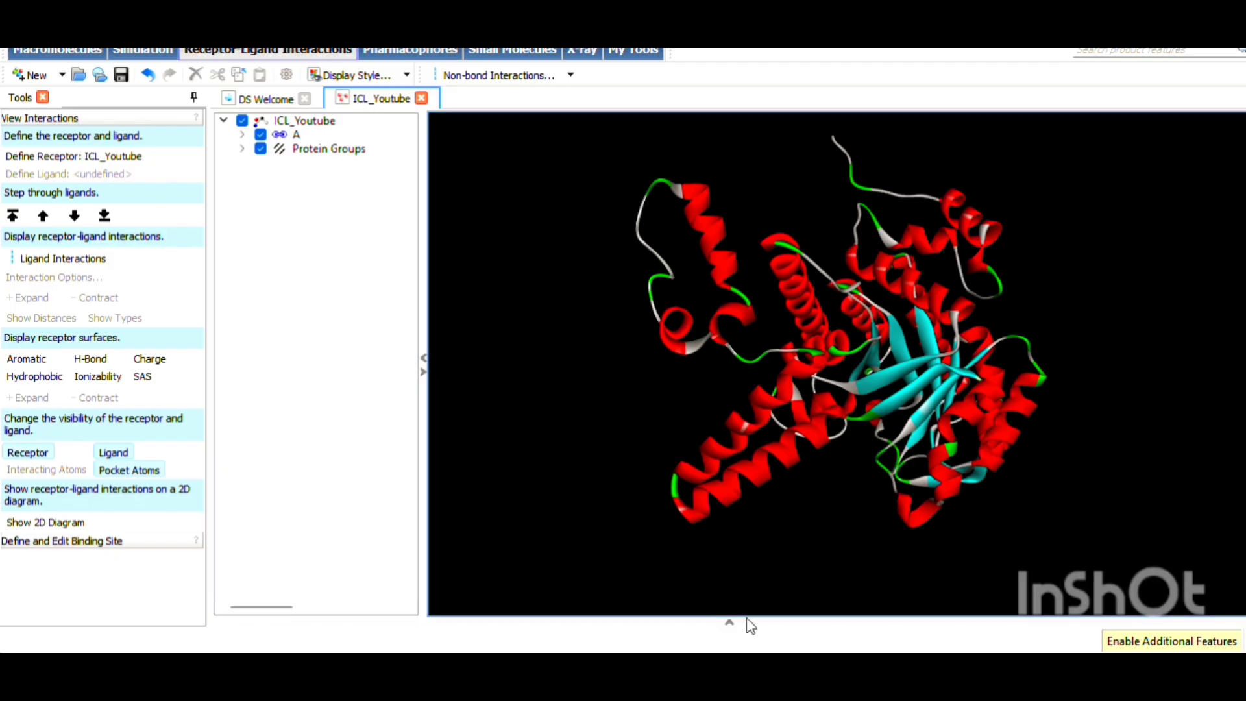
pyautogui.click(295, 134)
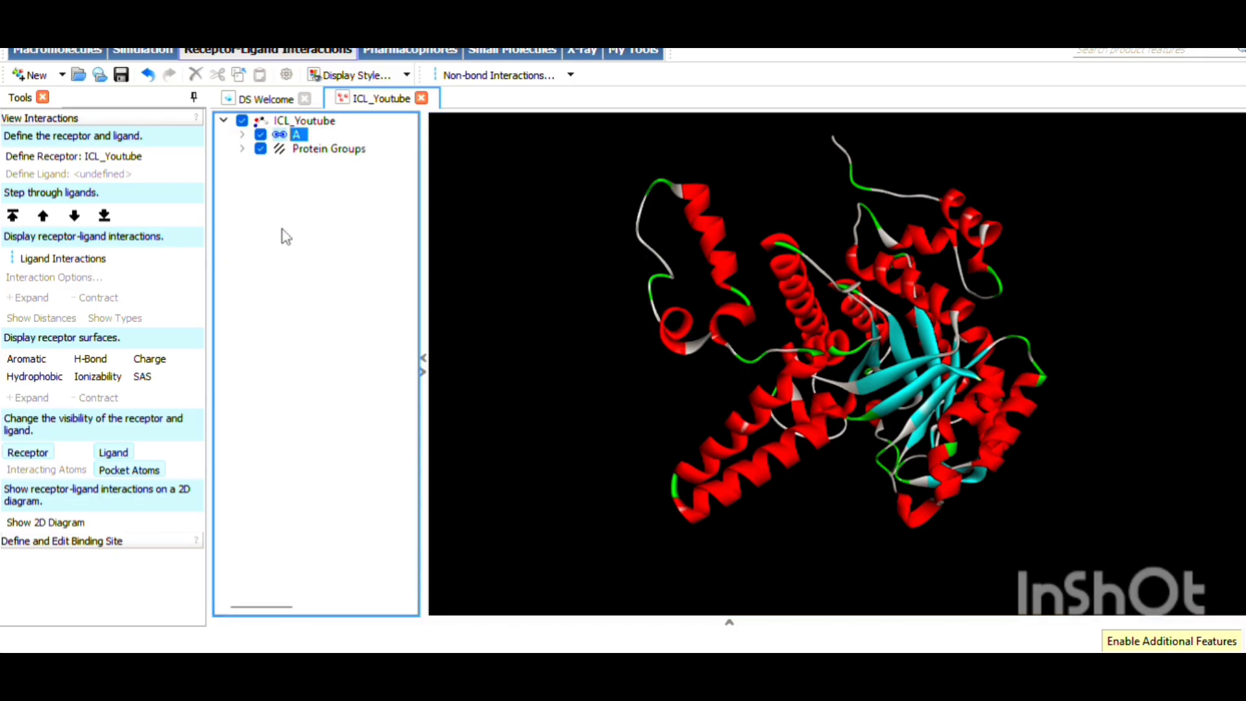
pyautogui.moveTo(610, 672)
pyautogui.click(477, 566)
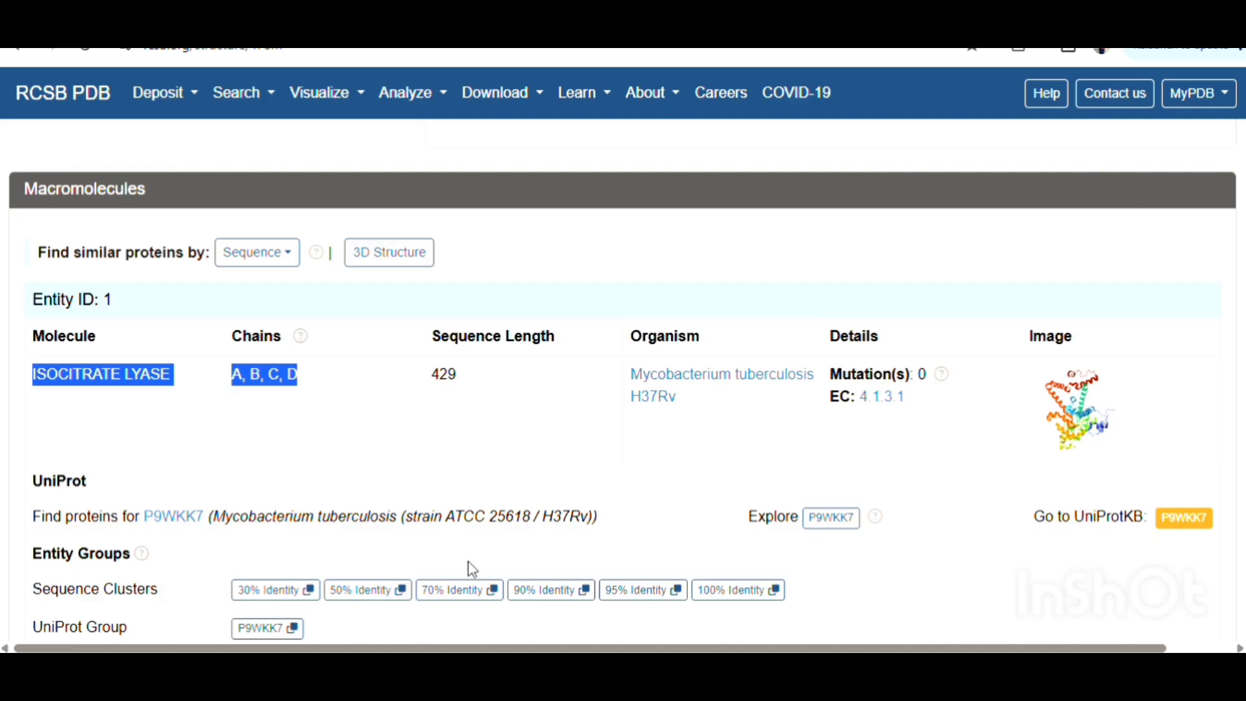
# Check the sequence length of isocitrate lyase and view the entry's sequence annotations.
pyautogui.doubleClick(445, 375)
pyautogui.click(473, 431)
pyautogui.scroll(-1, 477, 434)
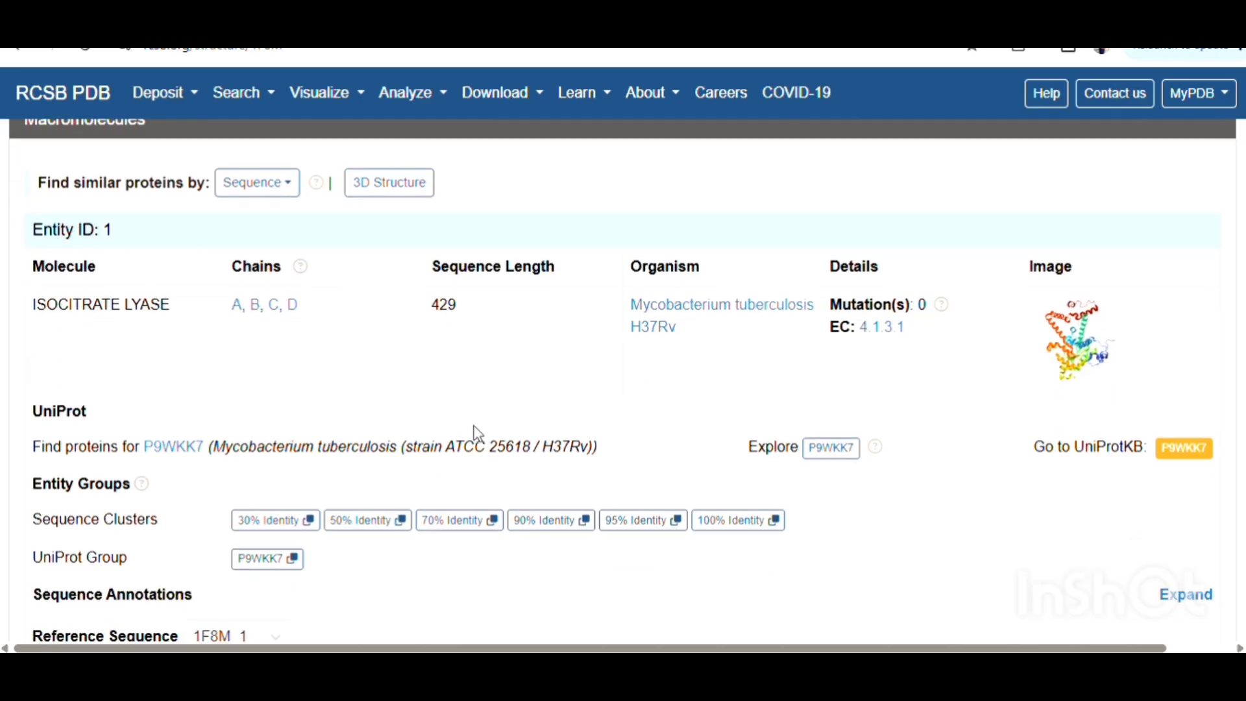
pyautogui.scroll(-6, 478, 434)
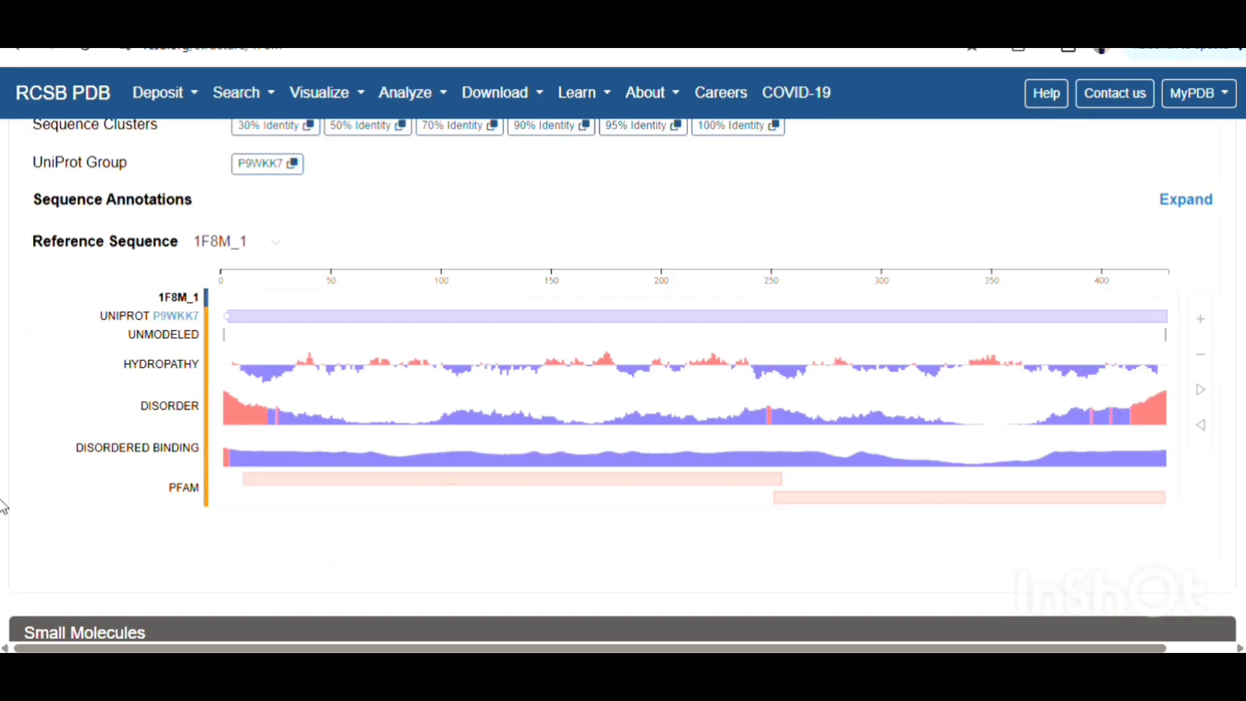
# Examine the ligands under Small Molecules, highlighting the pyruvic acid and magnesium ion entries.
pyautogui.scroll(-7, 72, 484)
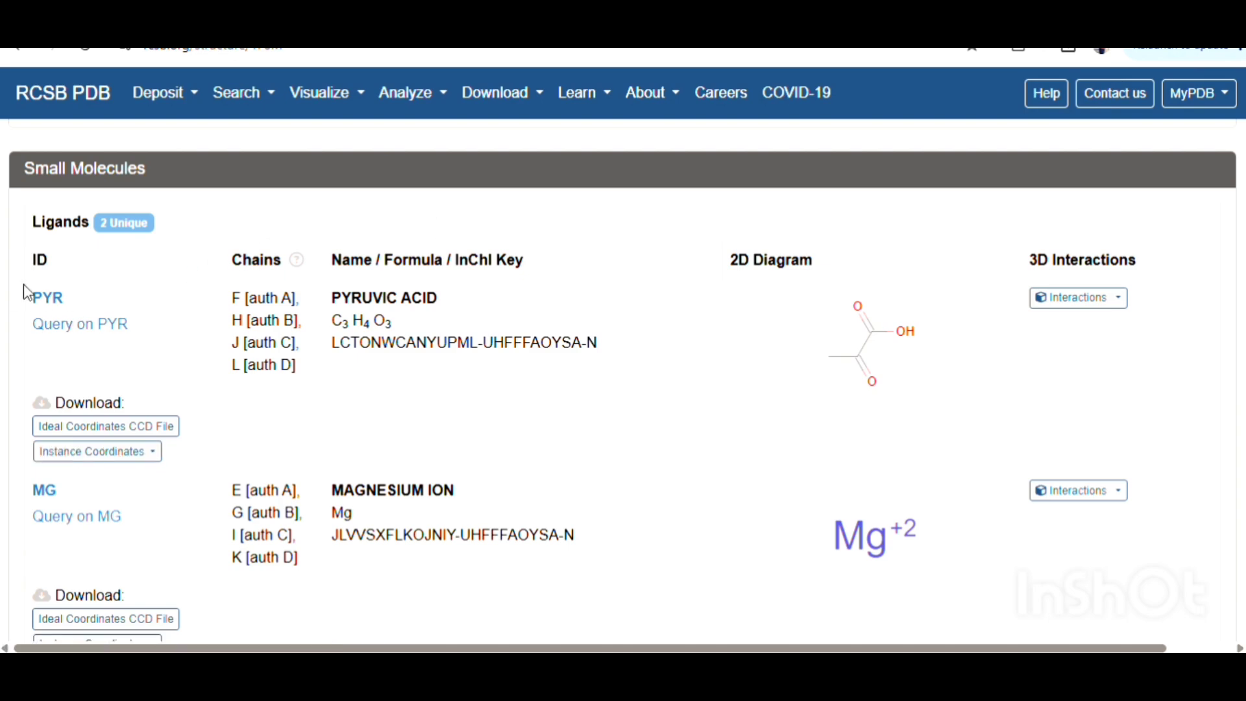
pyautogui.moveTo(26, 214); pyautogui.dragTo(757, 562)
pyautogui.click(379, 314)
pyautogui.moveTo(332, 297); pyautogui.dragTo(466, 352)
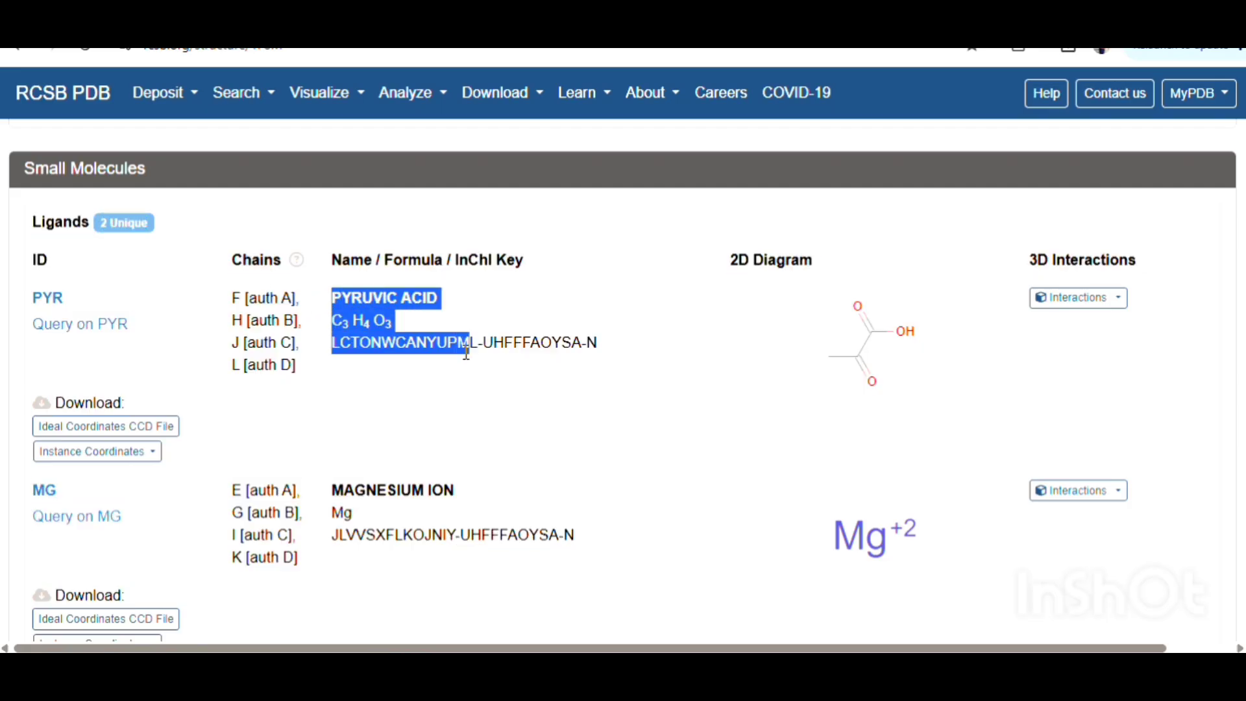
pyautogui.scroll(-3, 425, 464)
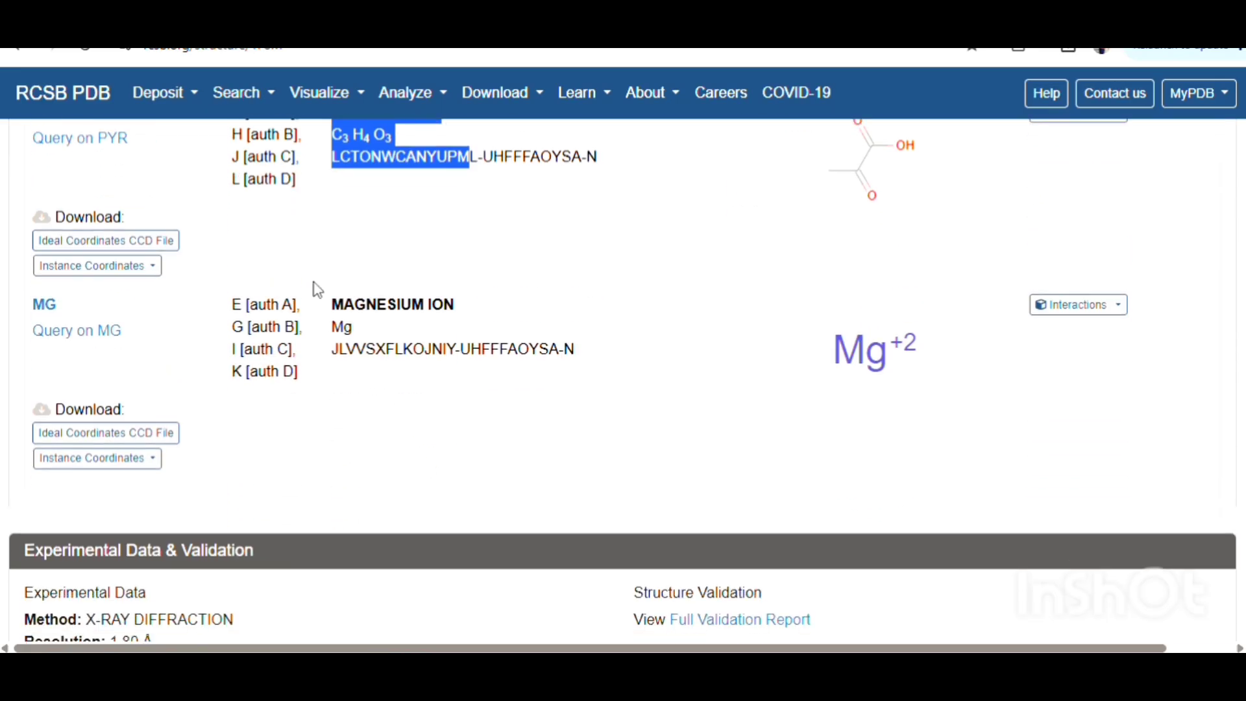
pyautogui.moveTo(333, 305); pyautogui.dragTo(582, 369)
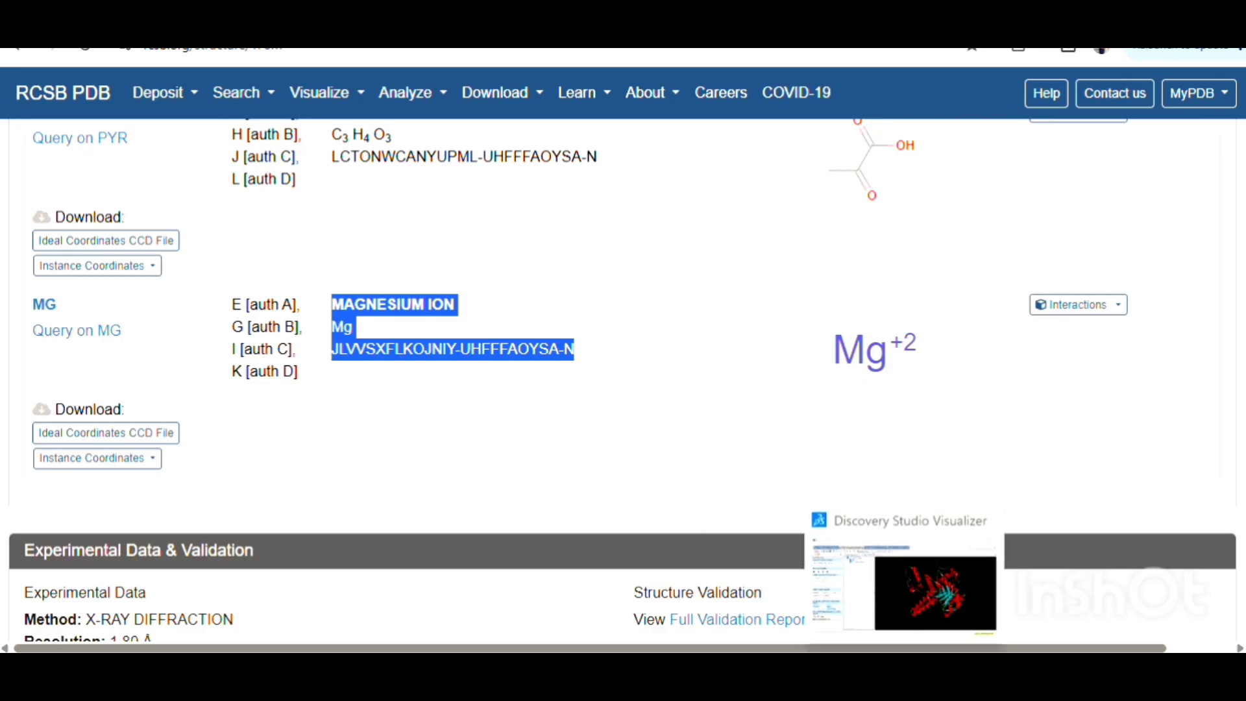
# Check the ICL_Youtube hierarchy in Discovery Studio against the ligand list, return to the RCSB PDB page and clear the text selection.
pyautogui.click(905, 670)
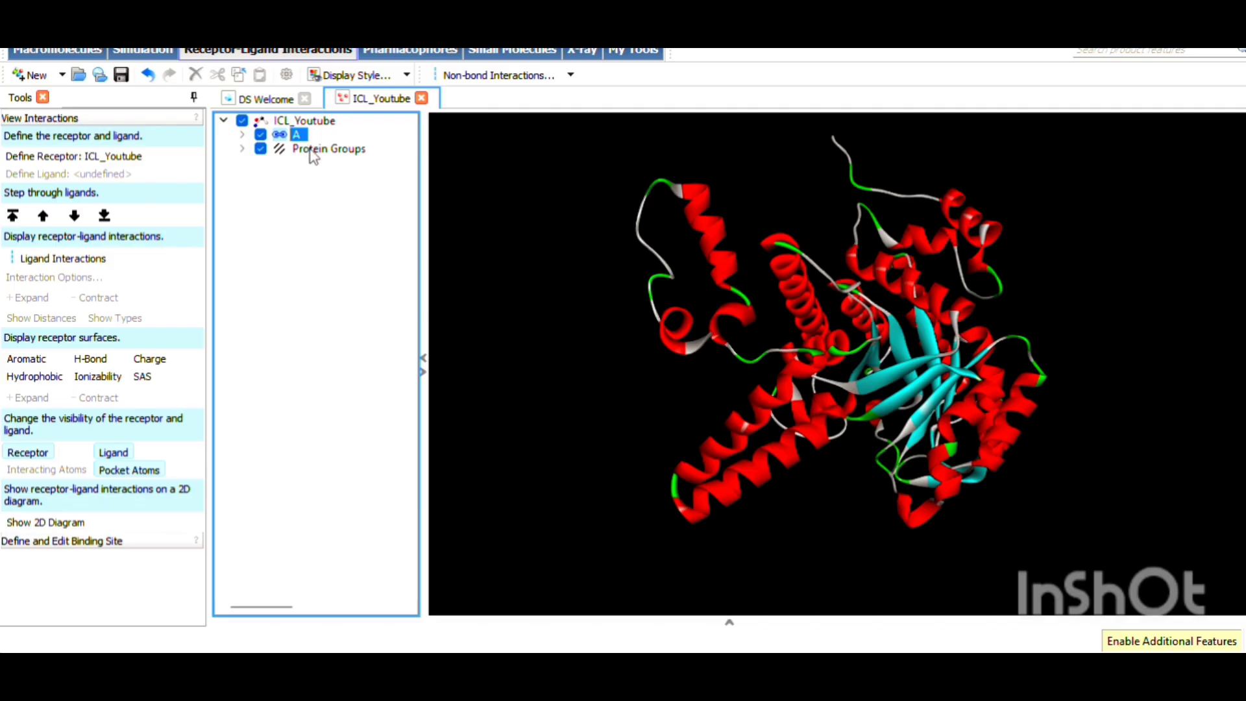
pyautogui.click(579, 670)
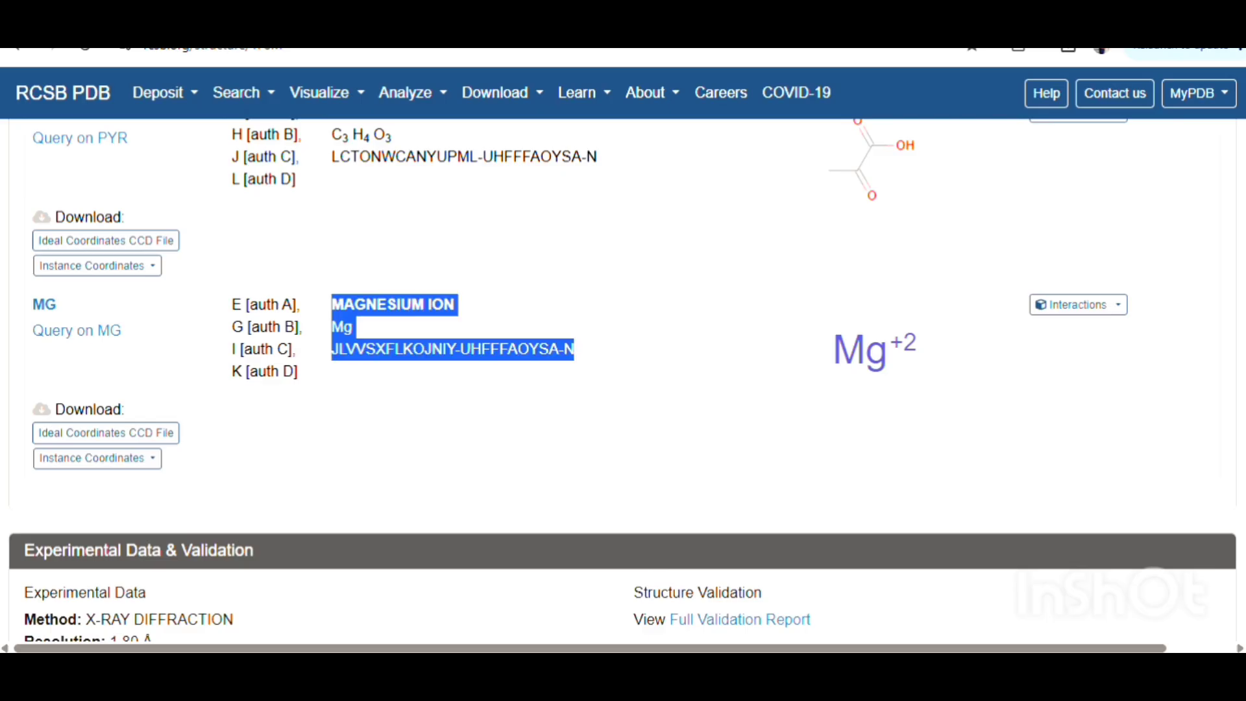
pyautogui.click(497, 452)
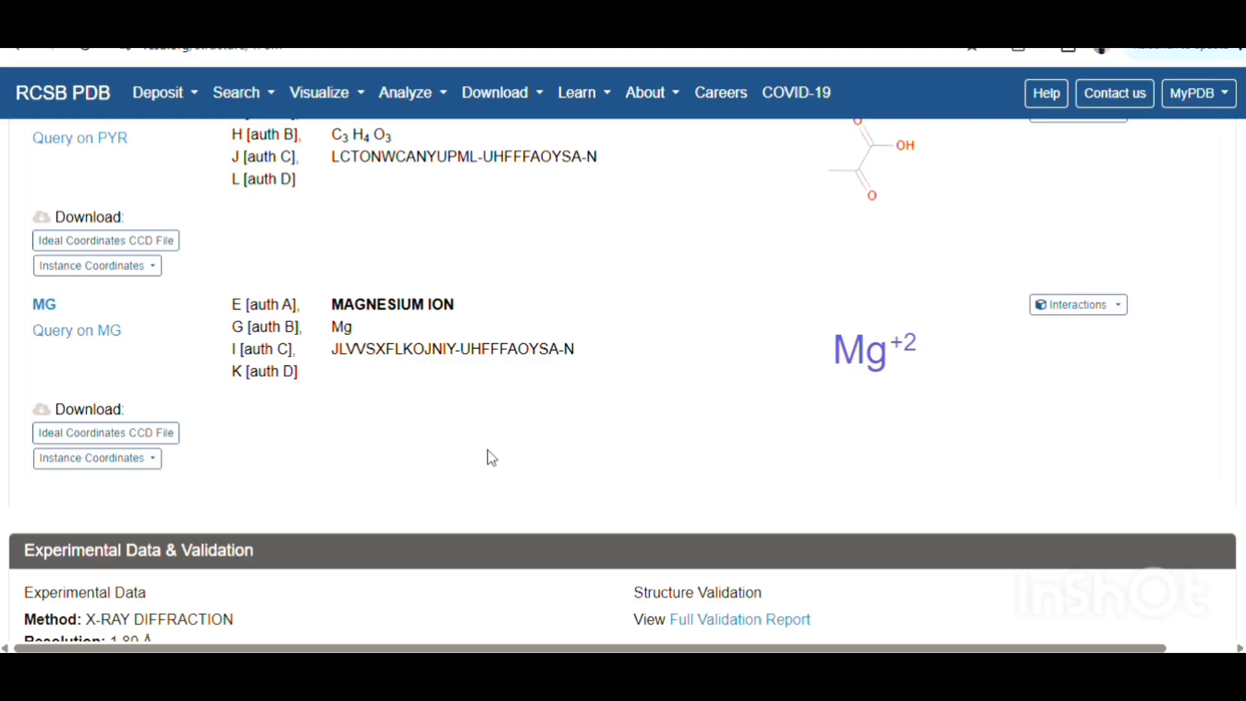
# Highlight the 1F8M entry ID and its pyruvic acid and magnesium ion ligands for review, and return to the entry header.
pyautogui.scroll(20, 492, 459)
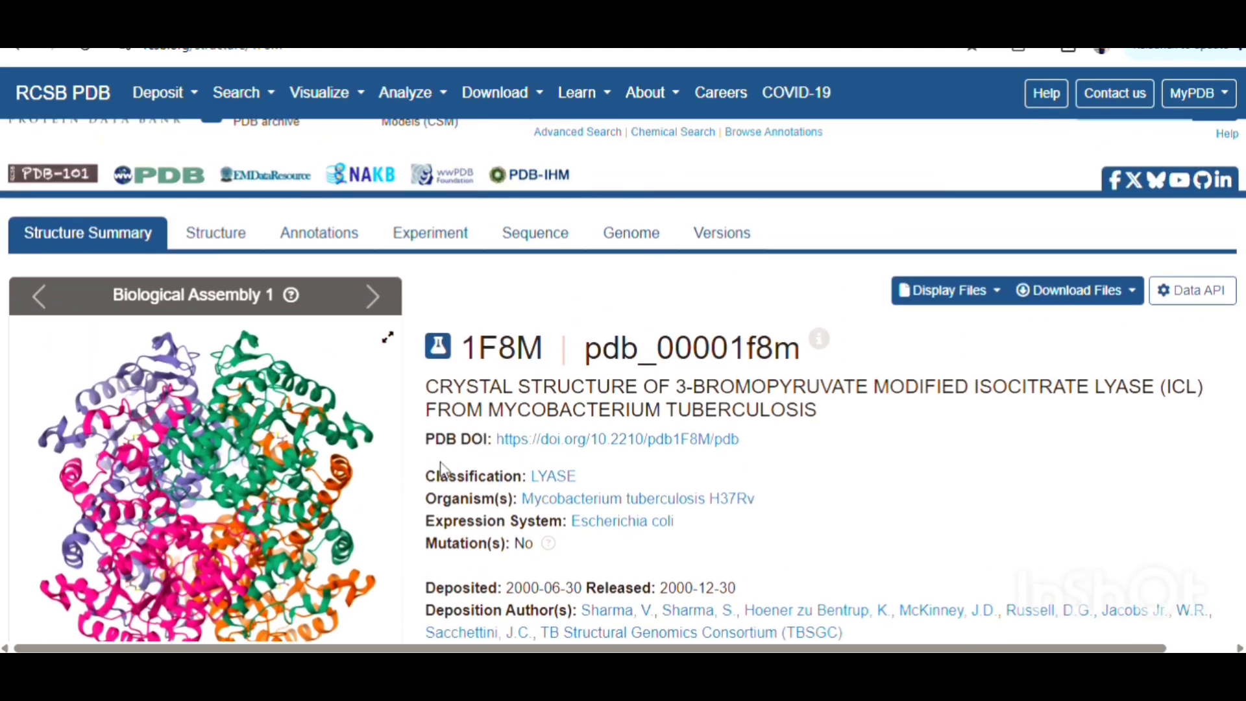
pyautogui.moveTo(461, 348); pyautogui.dragTo(589, 350)
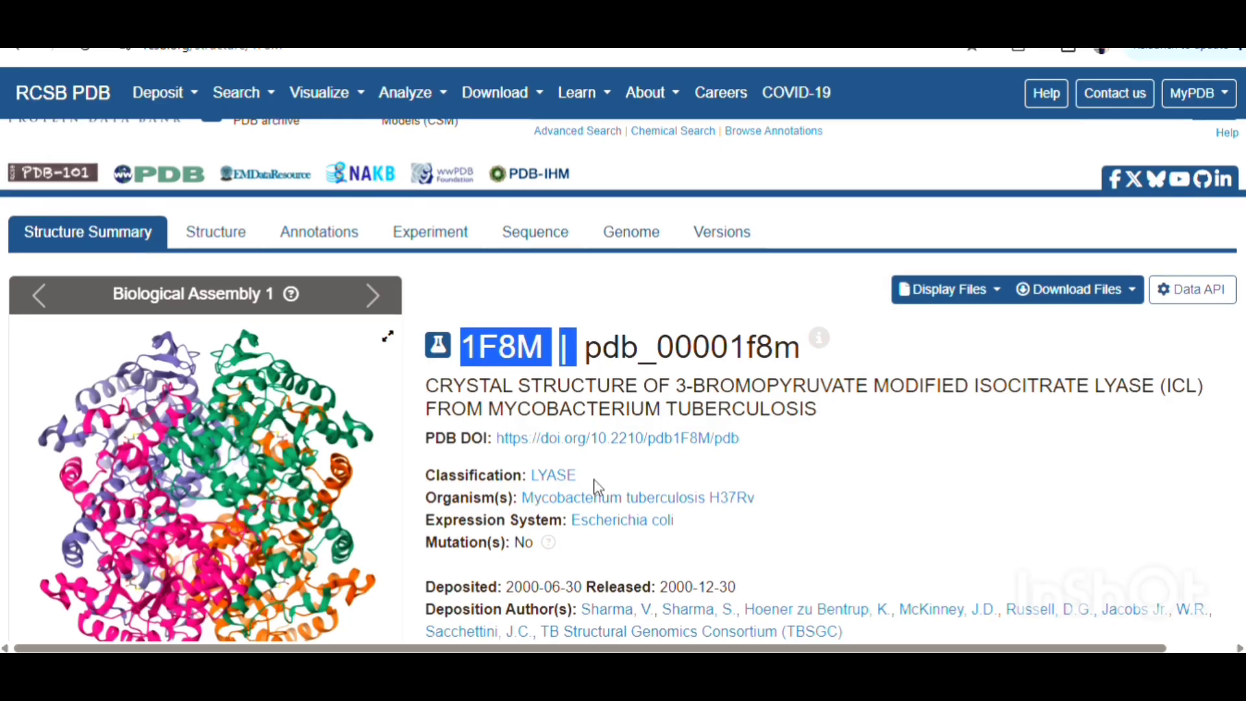
pyautogui.scroll(-5, 593, 486)
pyautogui.scroll(-15, 598, 487)
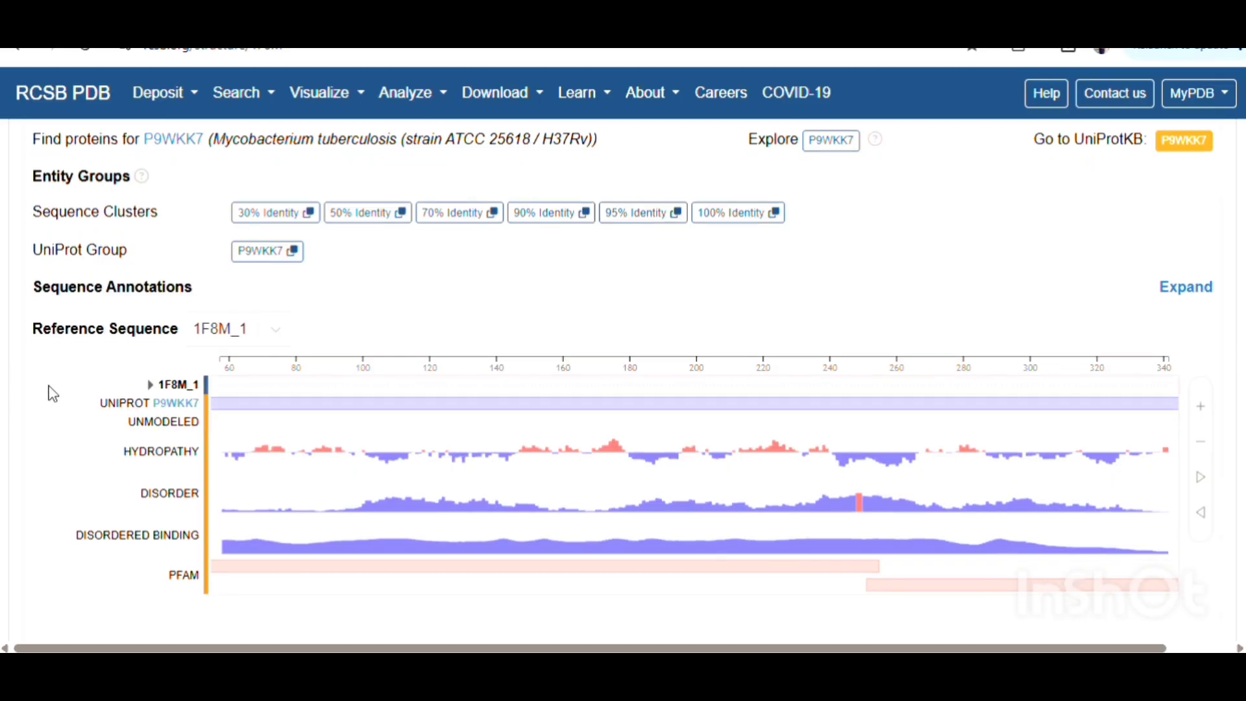
pyautogui.scroll(-10, 95, 371)
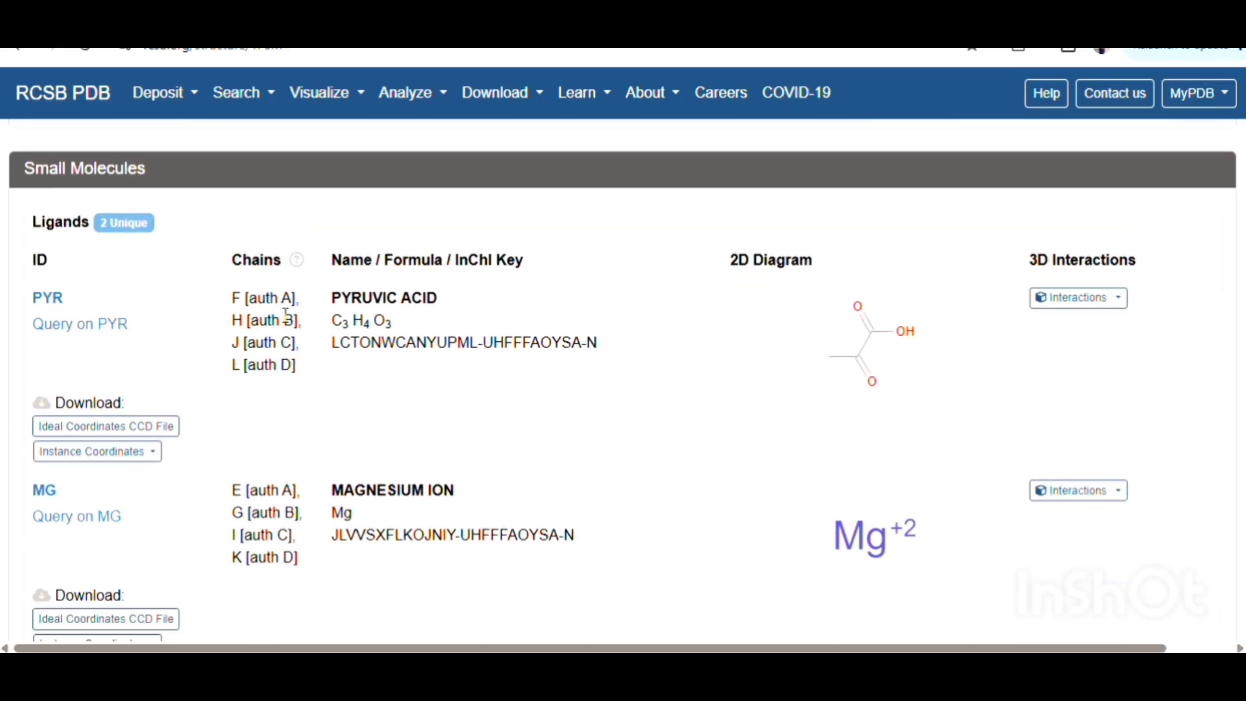
pyautogui.moveTo(344, 294); pyautogui.dragTo(607, 360)
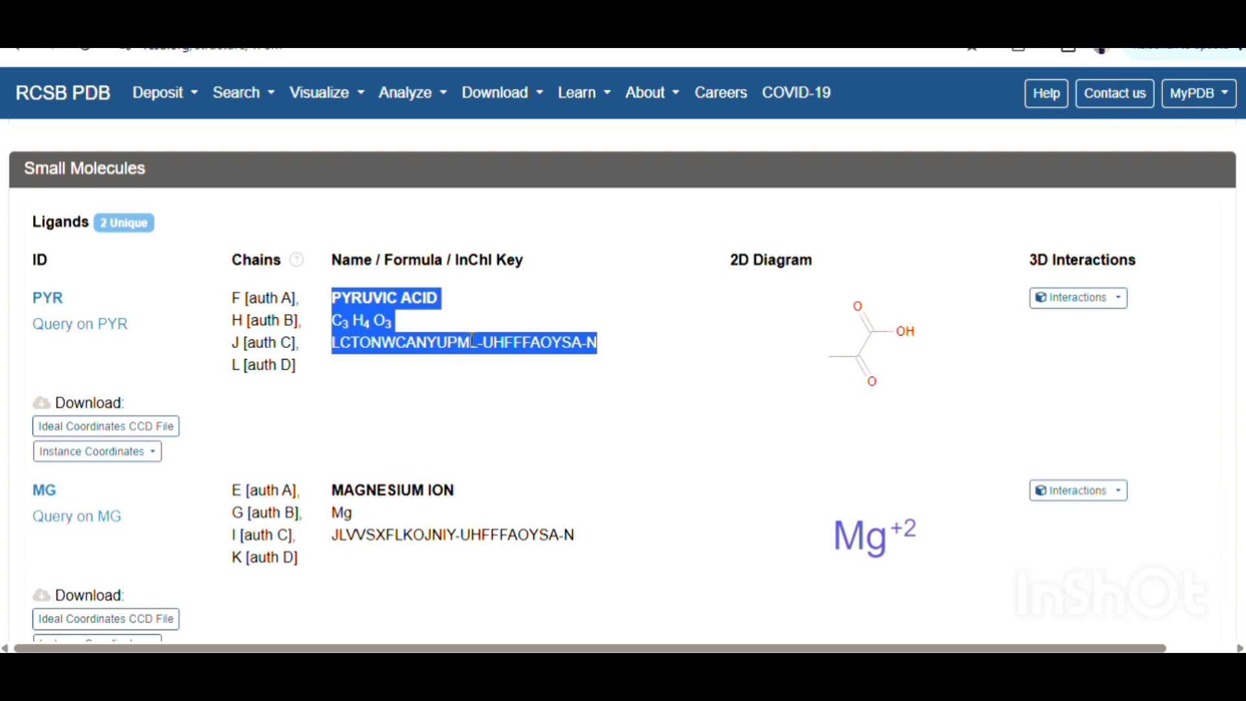
pyautogui.scroll(-5, 472, 339)
pyautogui.scroll(1, 416, 454)
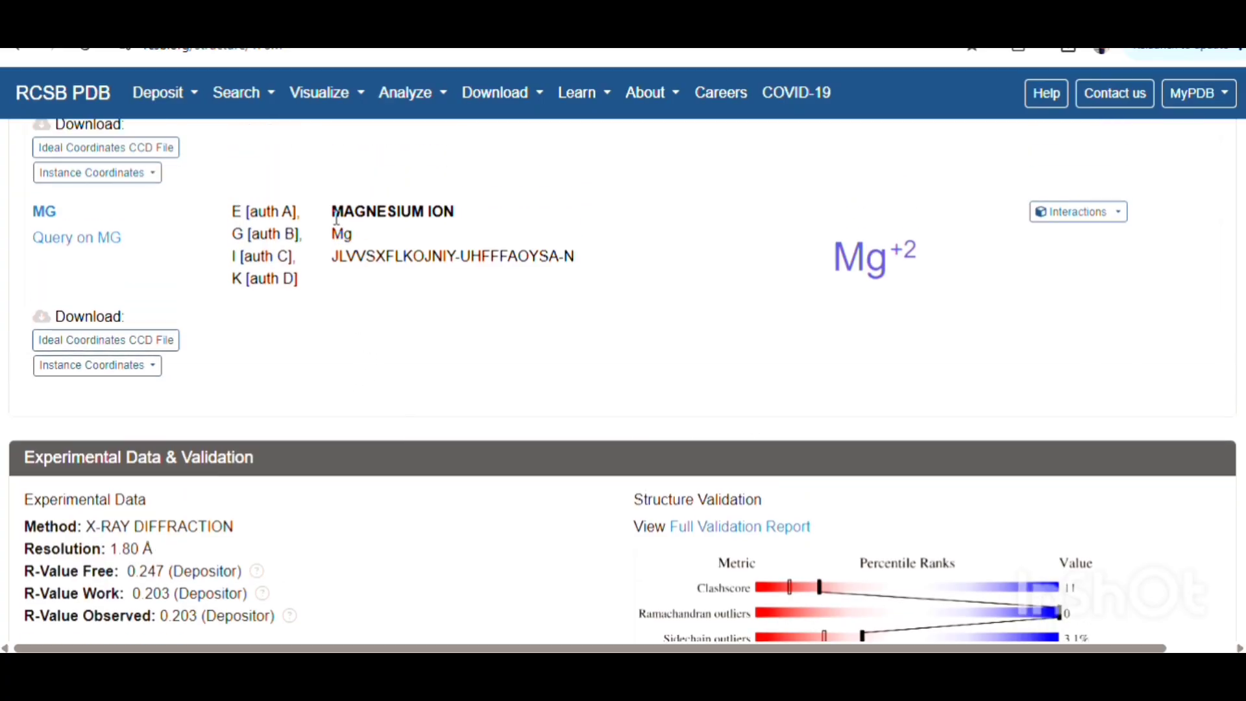
pyautogui.moveTo(336, 216); pyautogui.dragTo(474, 242)
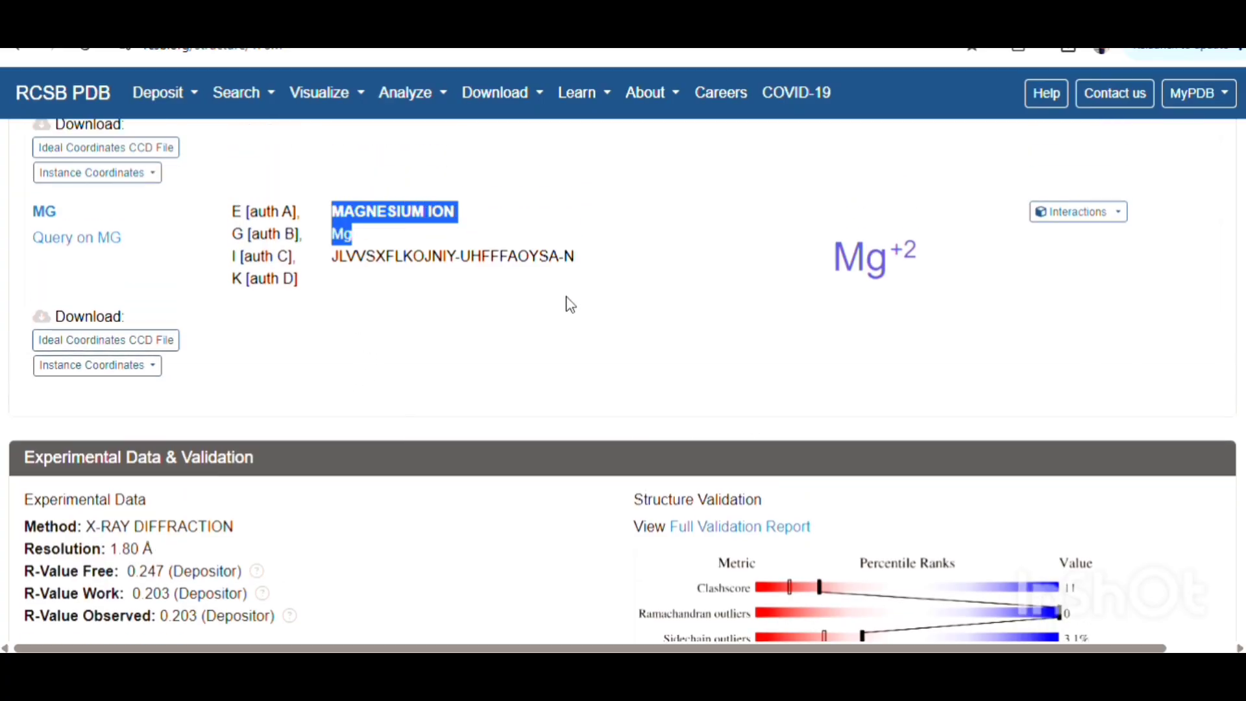
pyautogui.scroll(10, 890, 397)
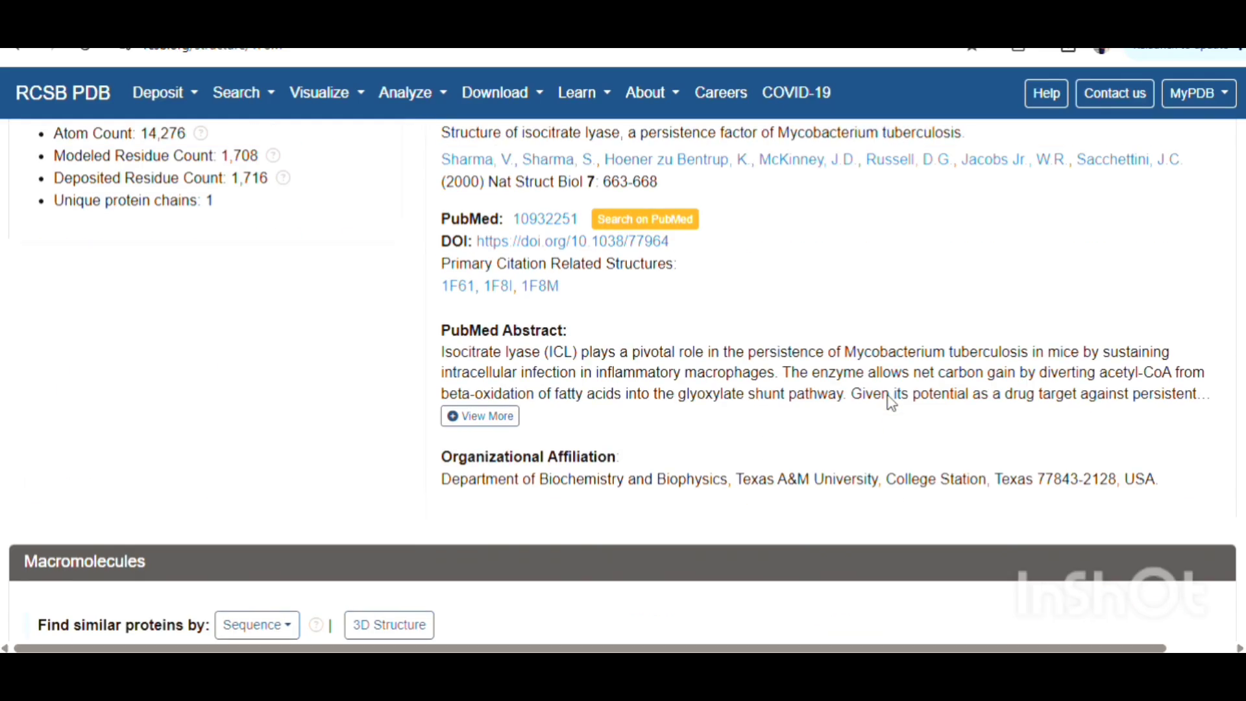
pyautogui.scroll(10, 888, 396)
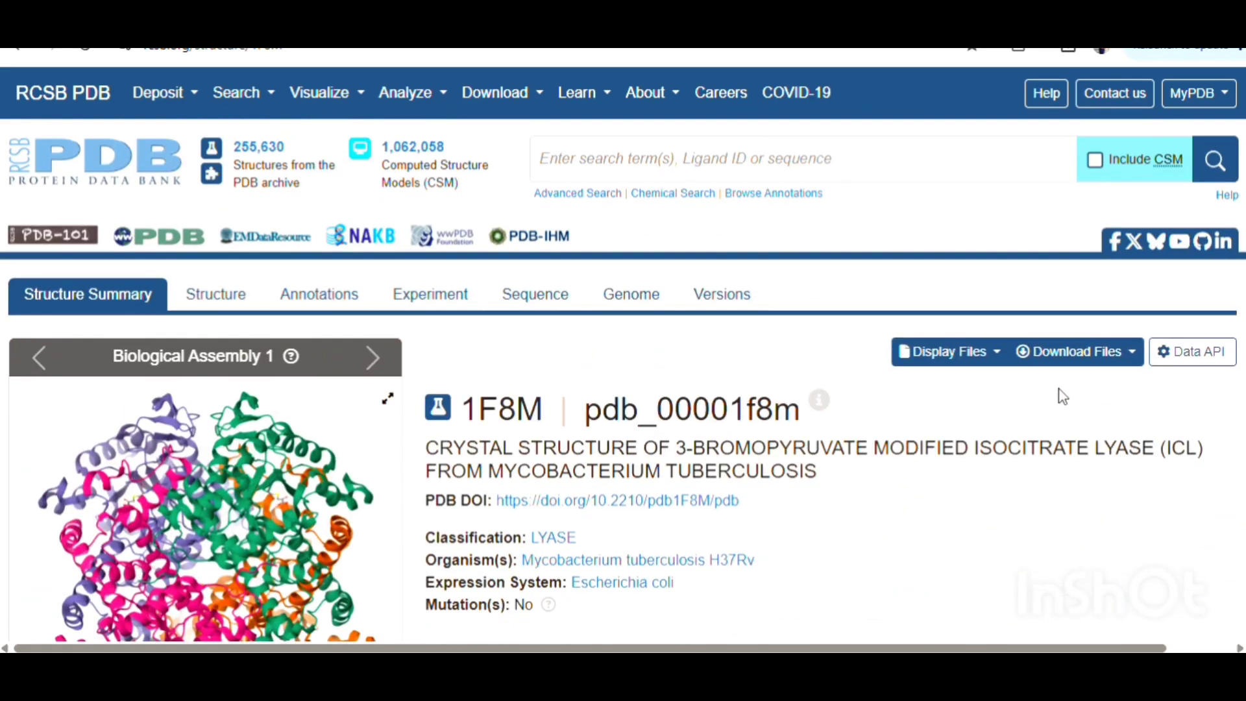
# Download the 1F8M crystal structure in Legacy PDB Format.
pyautogui.click(1039, 351)
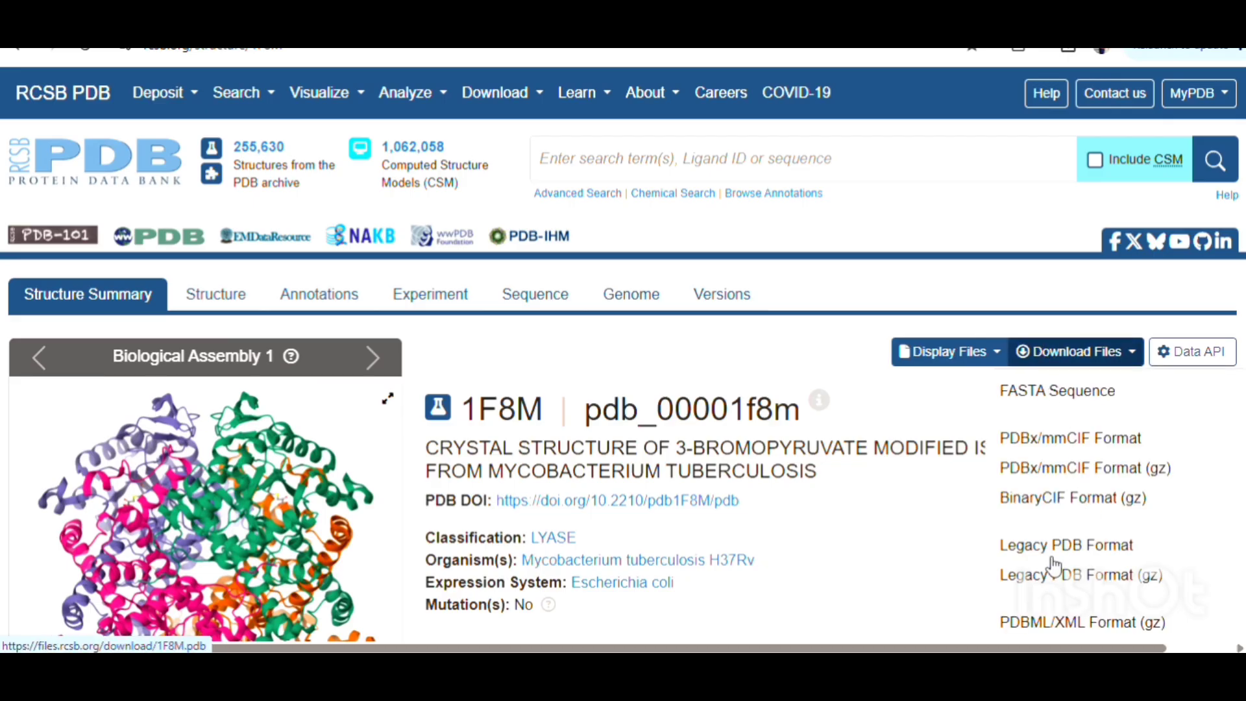
pyautogui.scroll(-4, 935, 477)
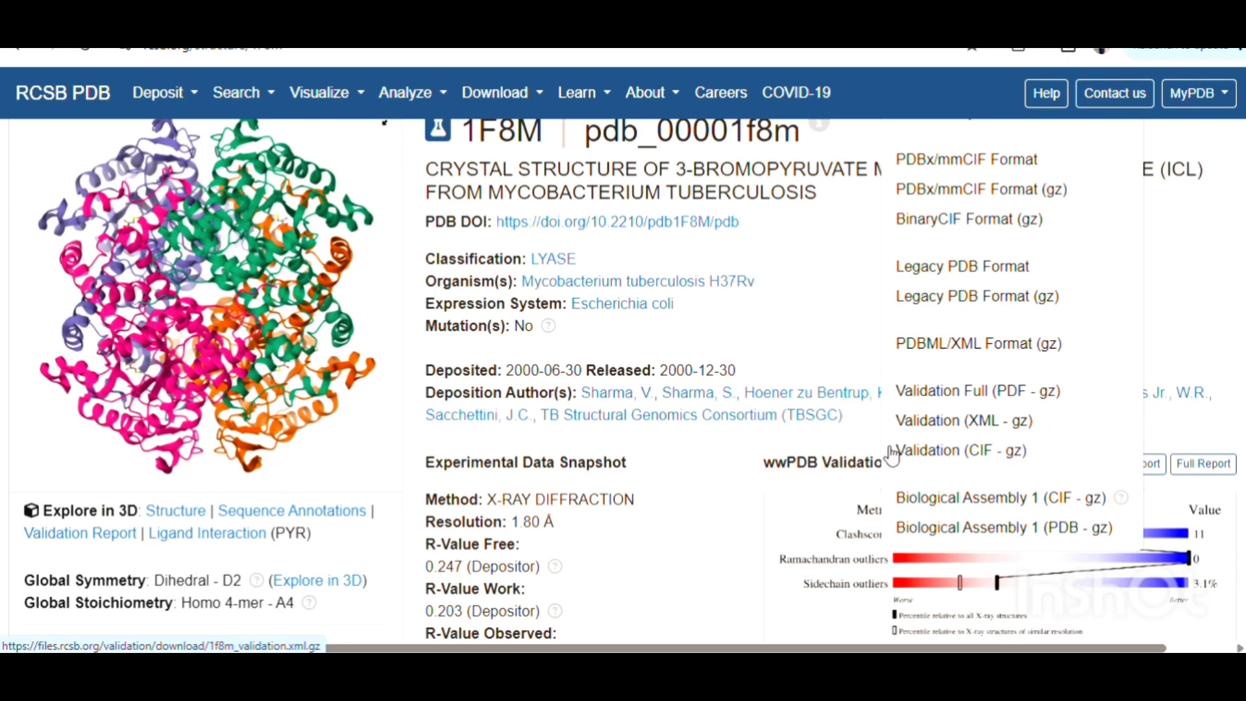
pyautogui.scroll(3, 894, 453)
pyautogui.scroll(-1, 909, 441)
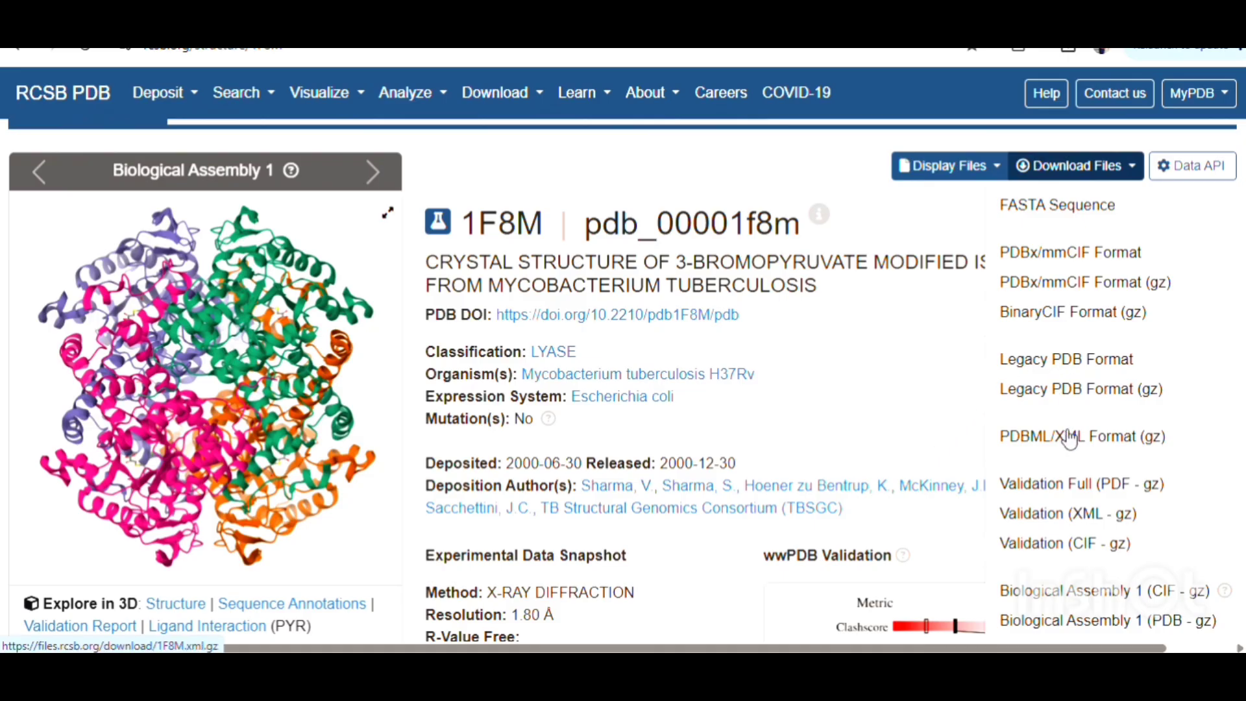
pyautogui.click(1052, 372)
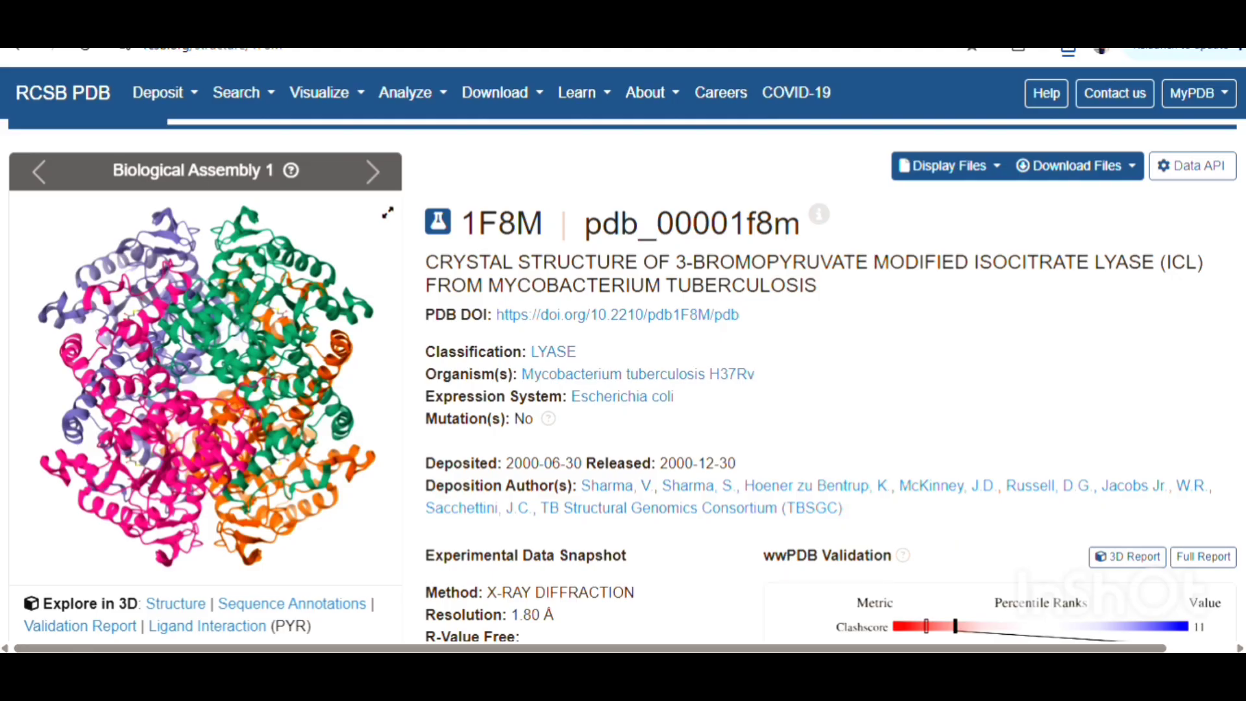
# Close Discovery Studio Visualizer without saving the changes.
pyautogui.moveTo(928, 652)
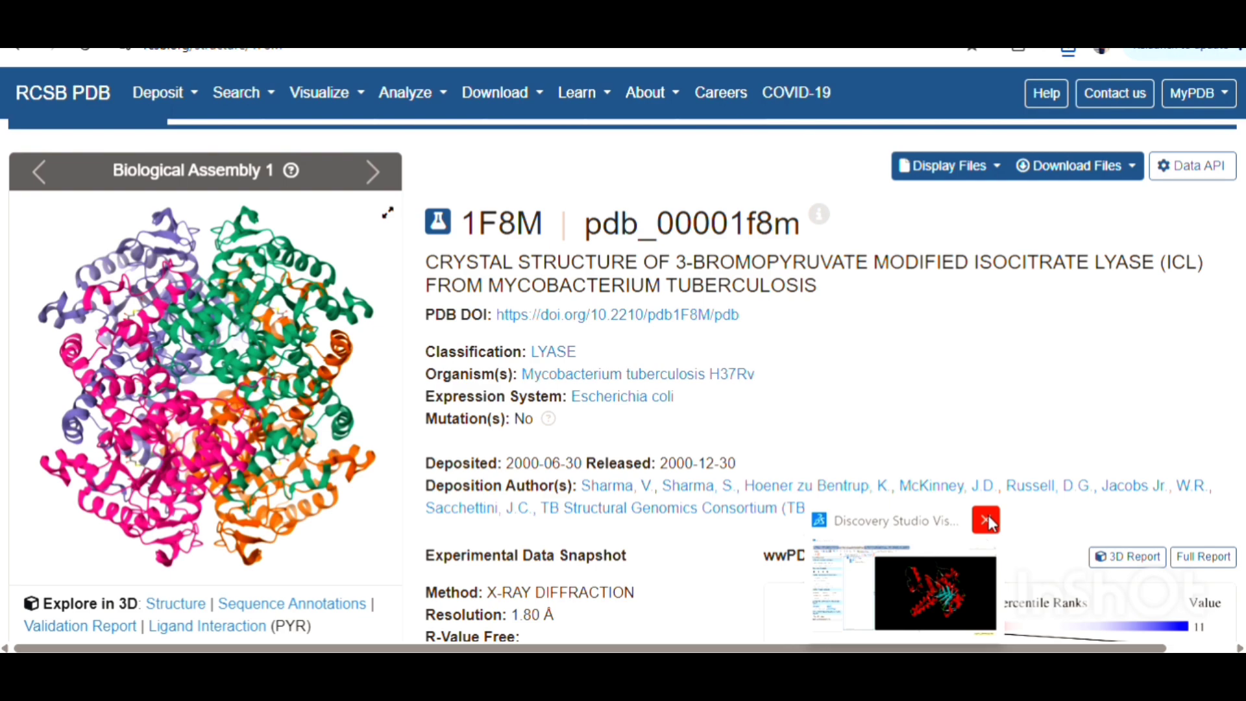
pyautogui.click(987, 520)
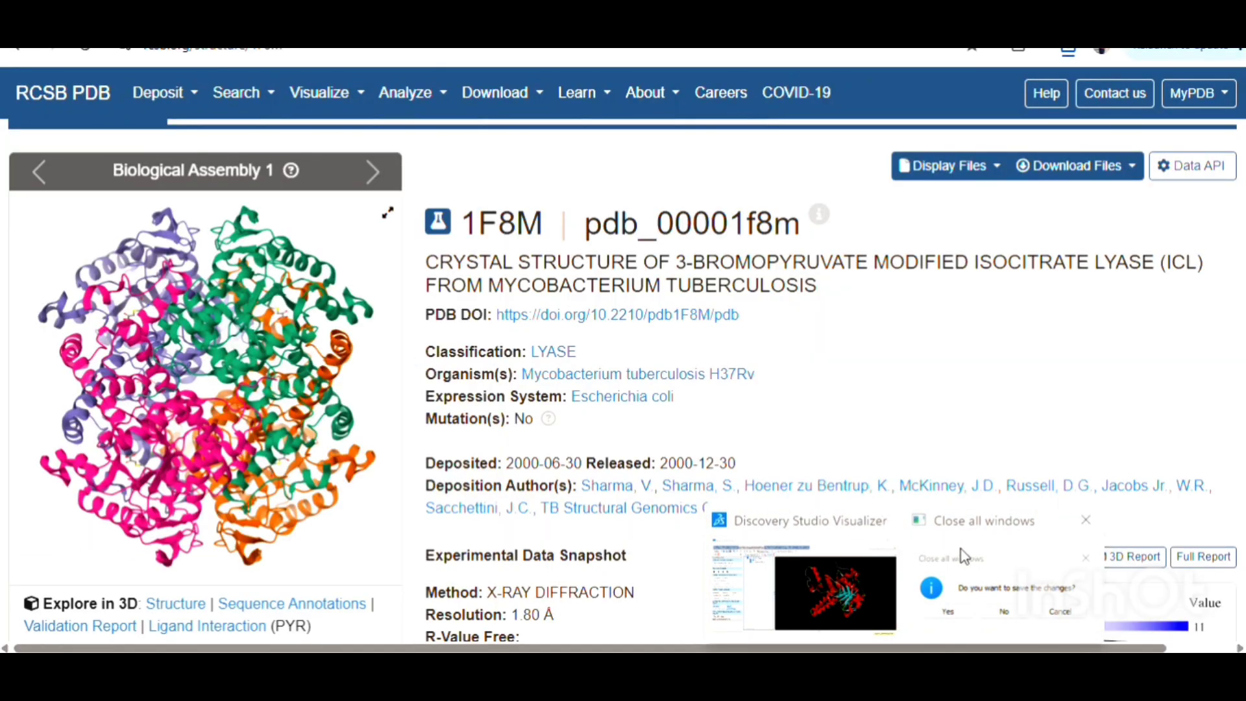
pyautogui.click(961, 557)
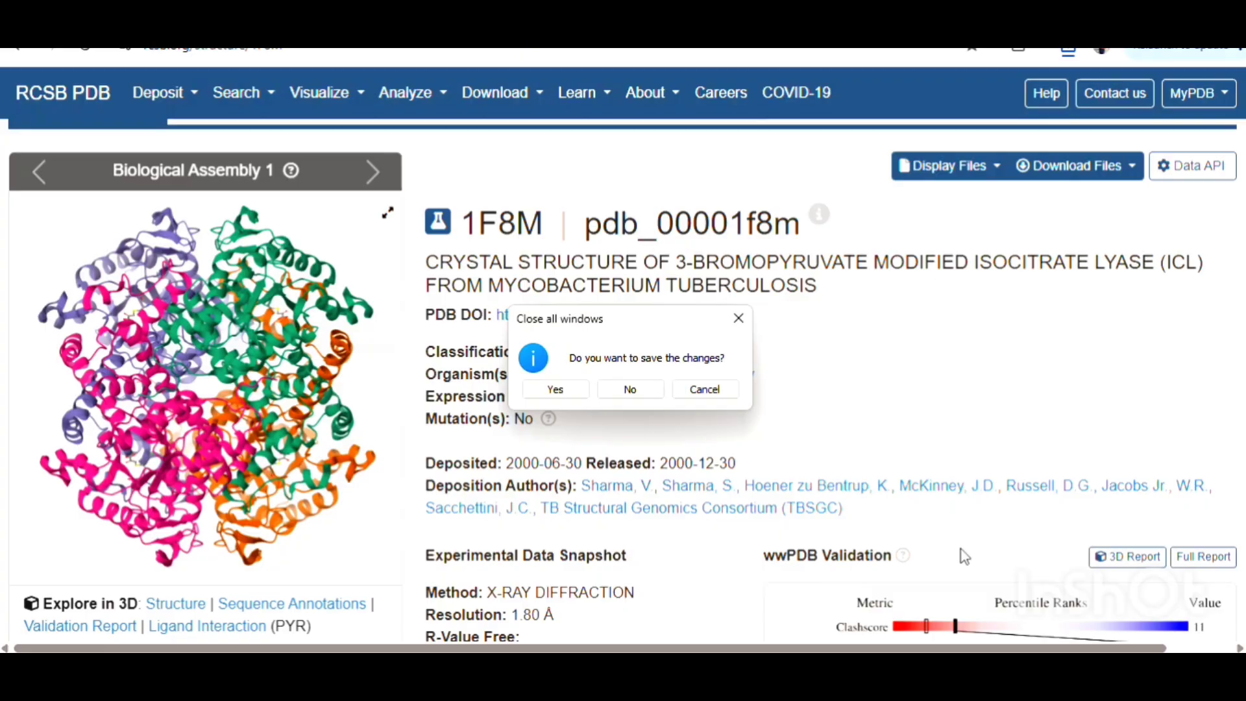
pyautogui.click(635, 389)
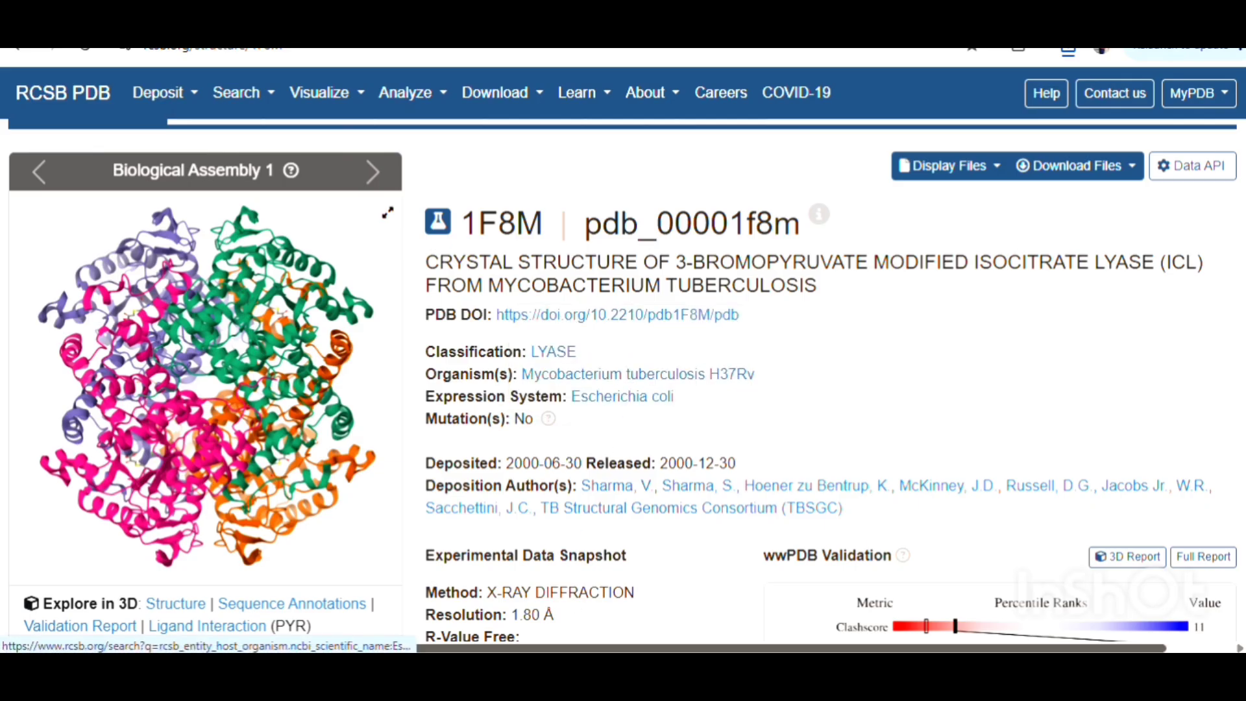
# Launch PyMOL without activating a license, and enlarge its 3D viewer and window.
pyautogui.click(438, 676)
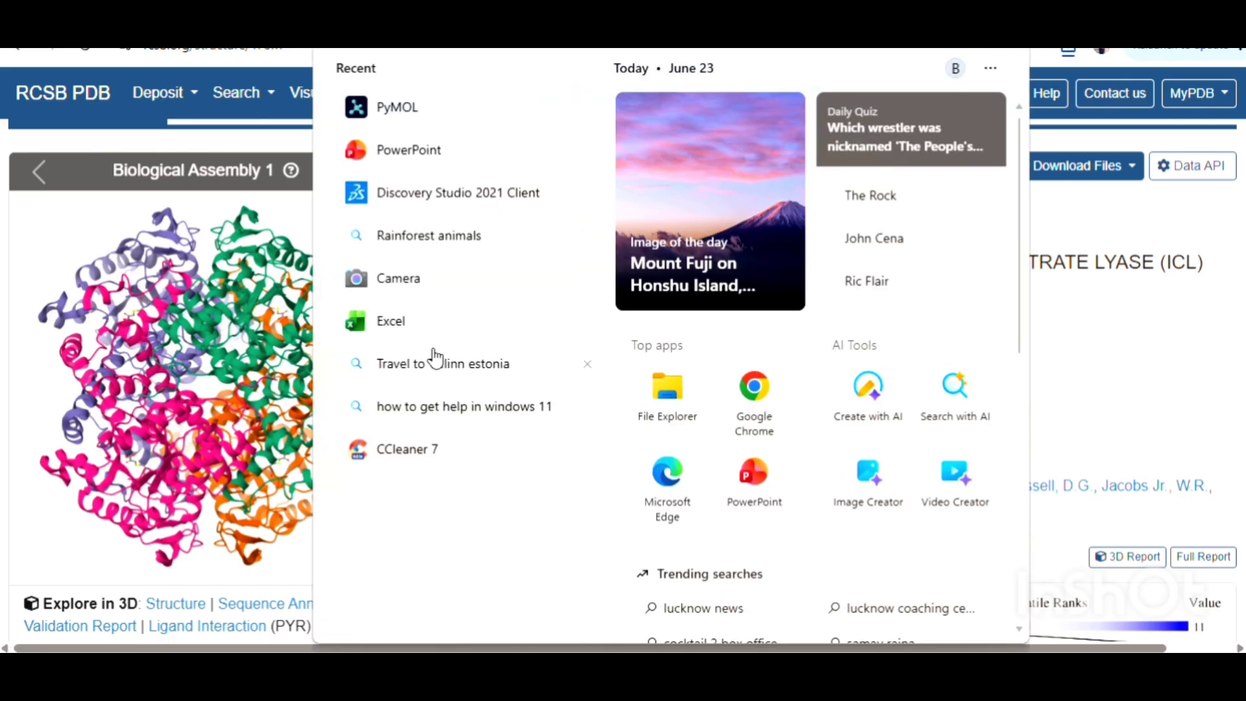
pyautogui.click(472, 112)
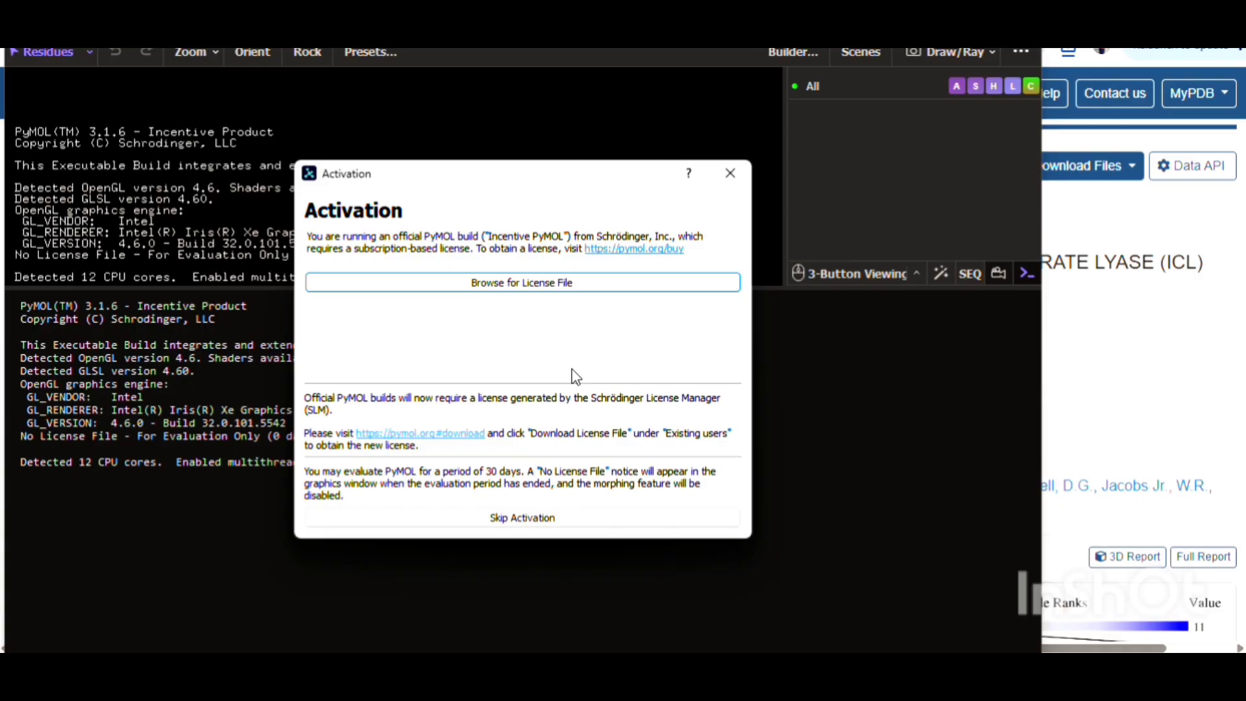
pyautogui.click(730, 174)
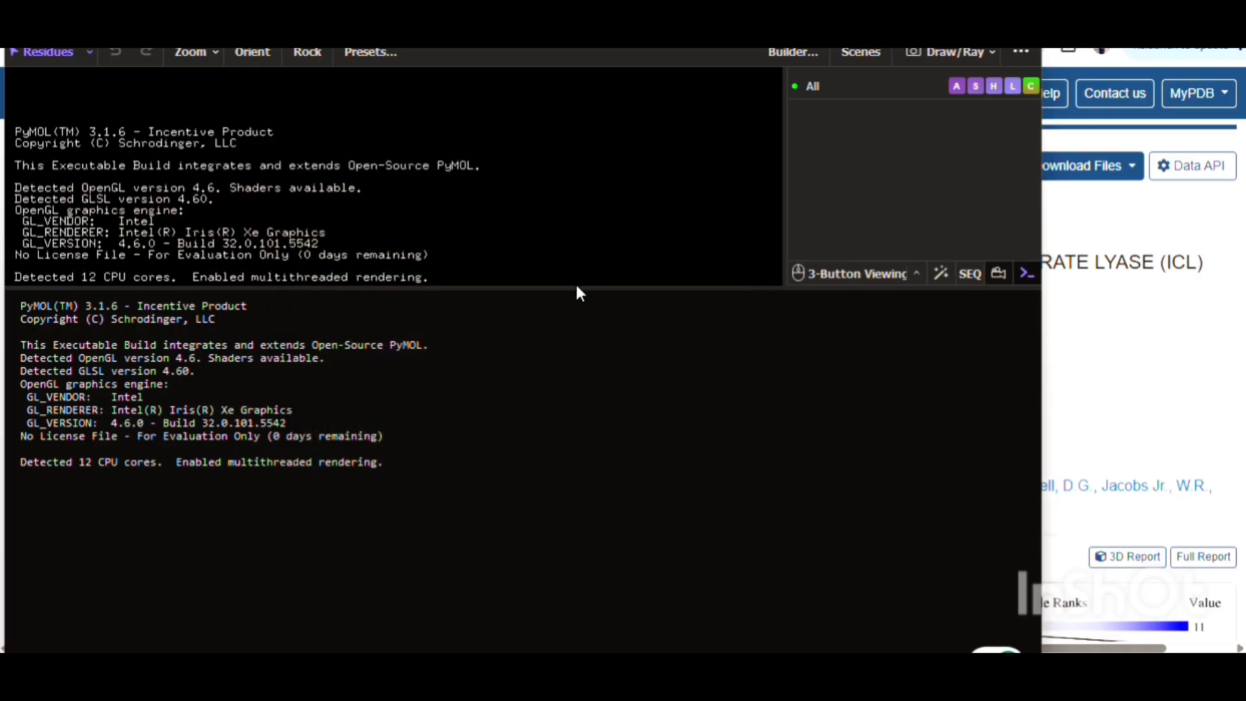
pyautogui.moveTo(574, 287); pyautogui.dragTo(556, 509)
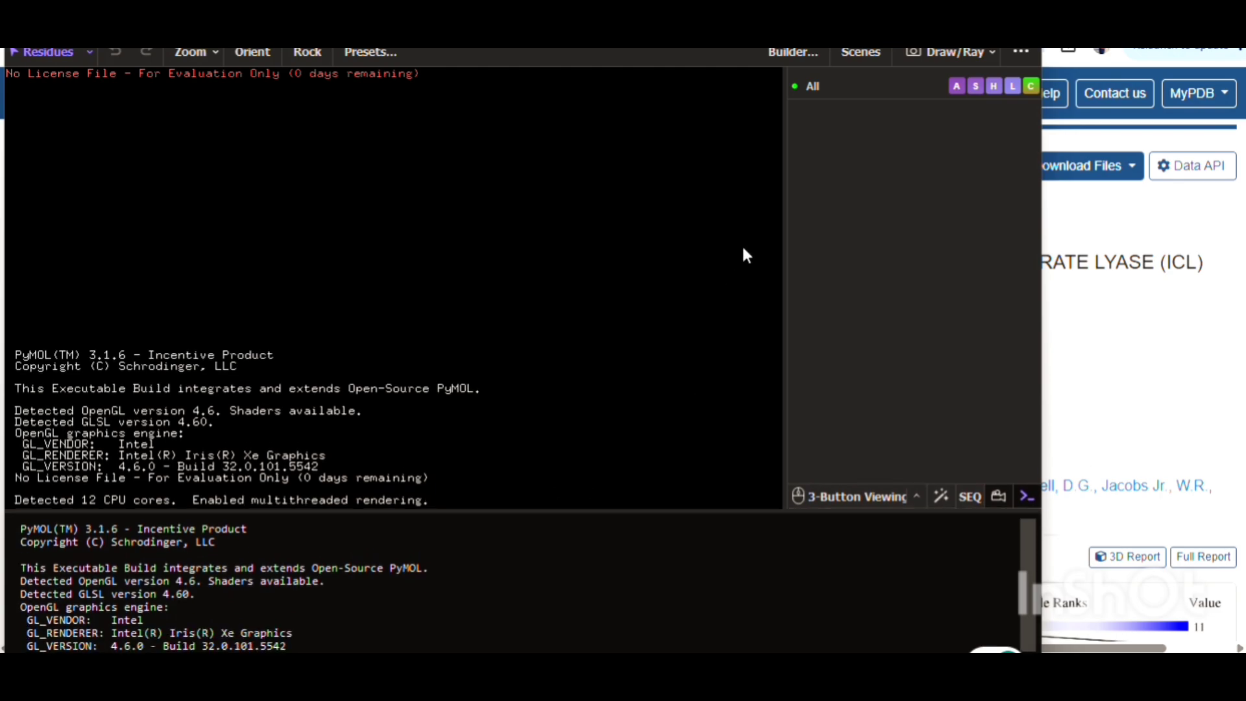
pyautogui.click(984, 11)
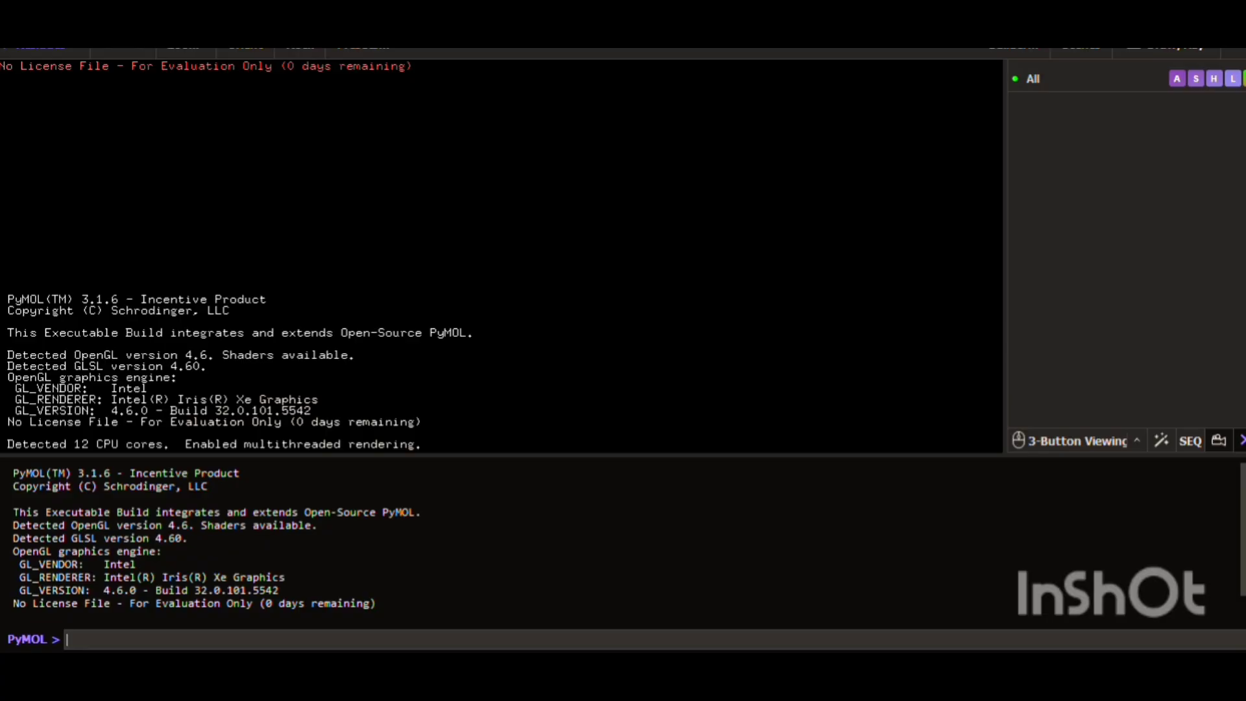
# Load the predicted structure ICL_Youtube from the fold_icl_video folder in Downloads.
pyautogui.click(9, 29)
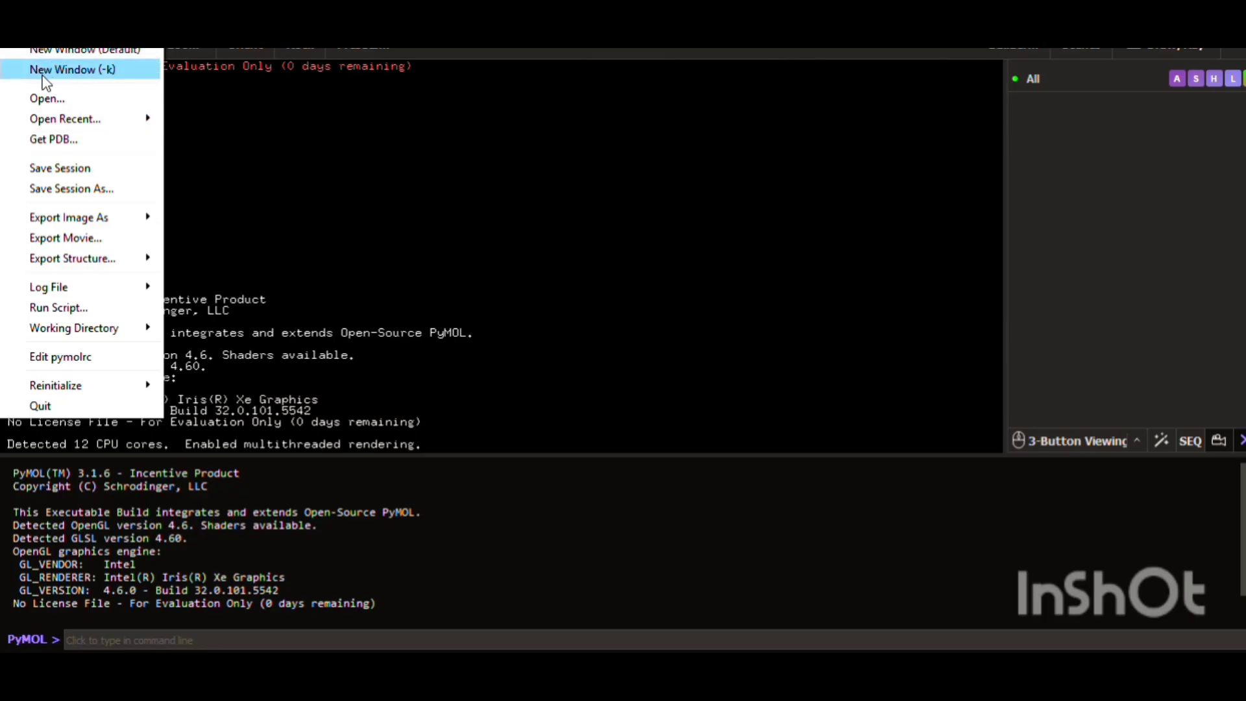
pyautogui.click(53, 97)
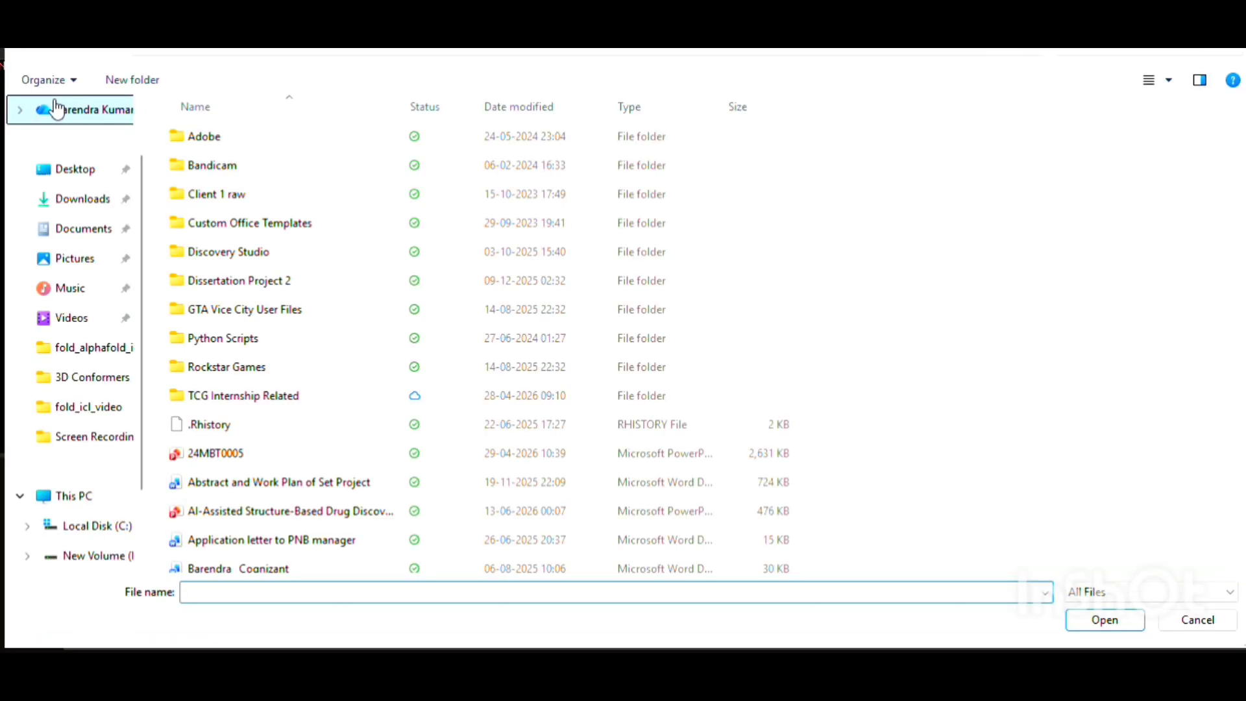
pyautogui.click(111, 209)
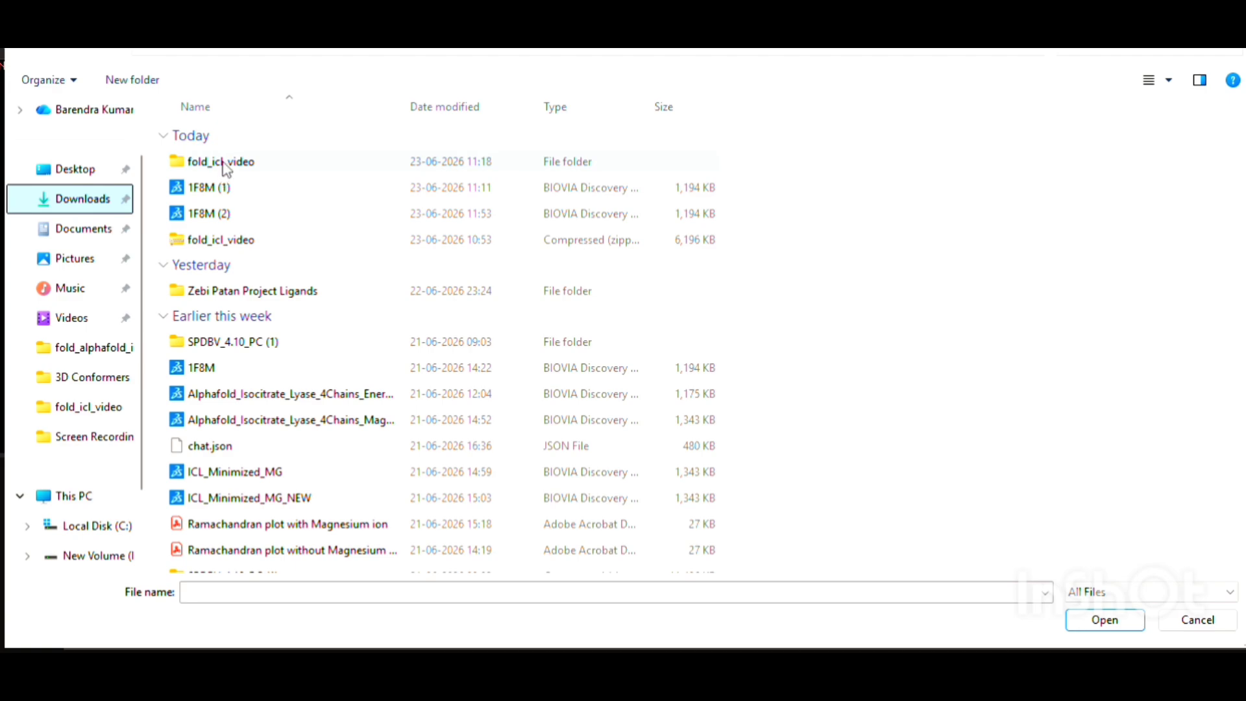
pyautogui.click(229, 166)
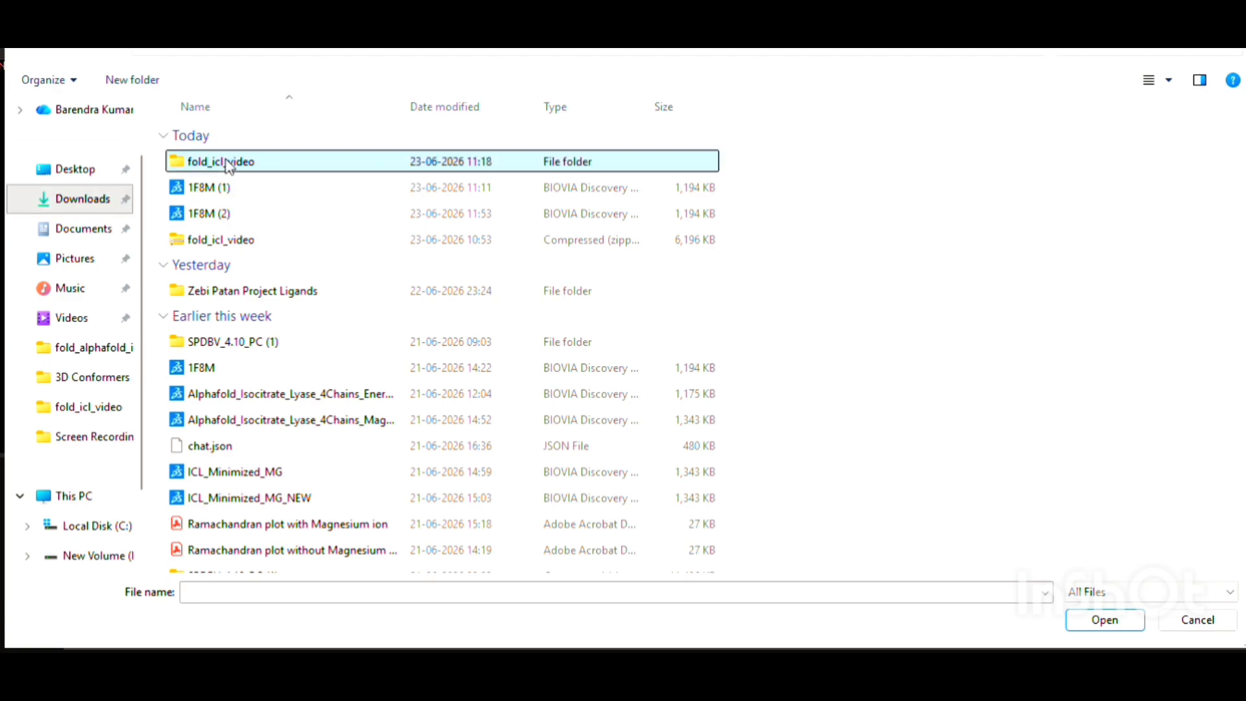
pyautogui.doubleClick(228, 166)
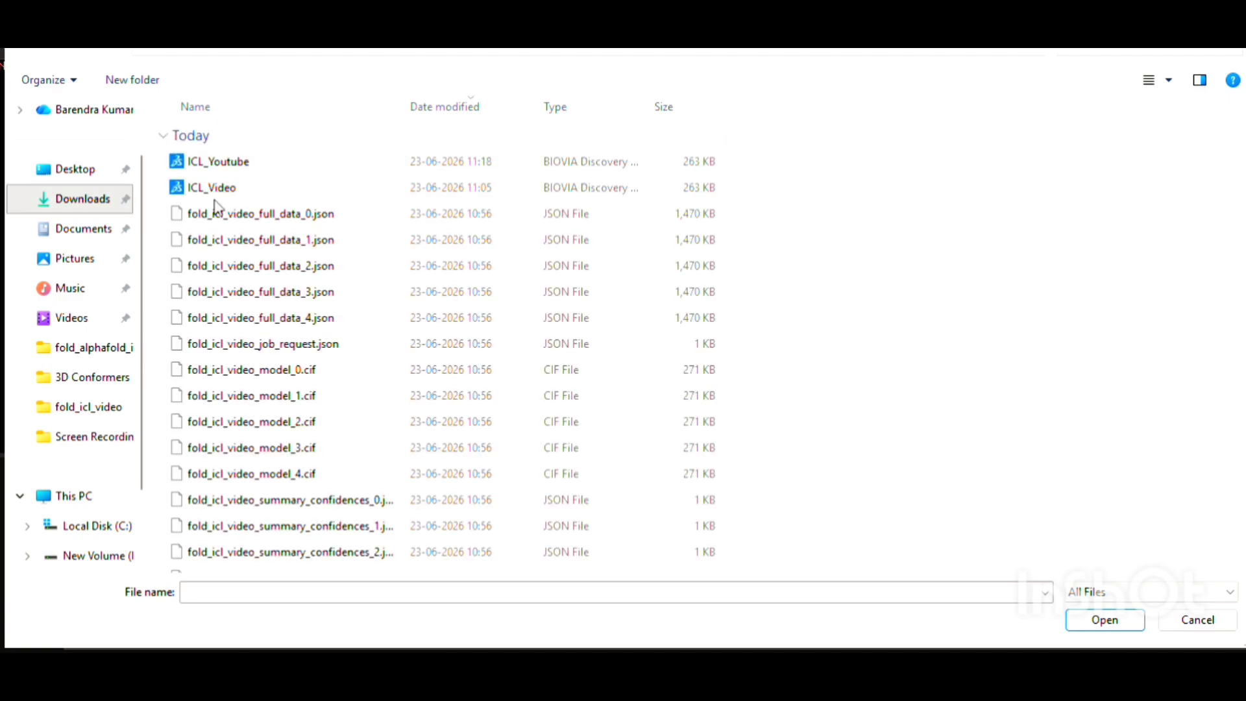
pyautogui.click(229, 166)
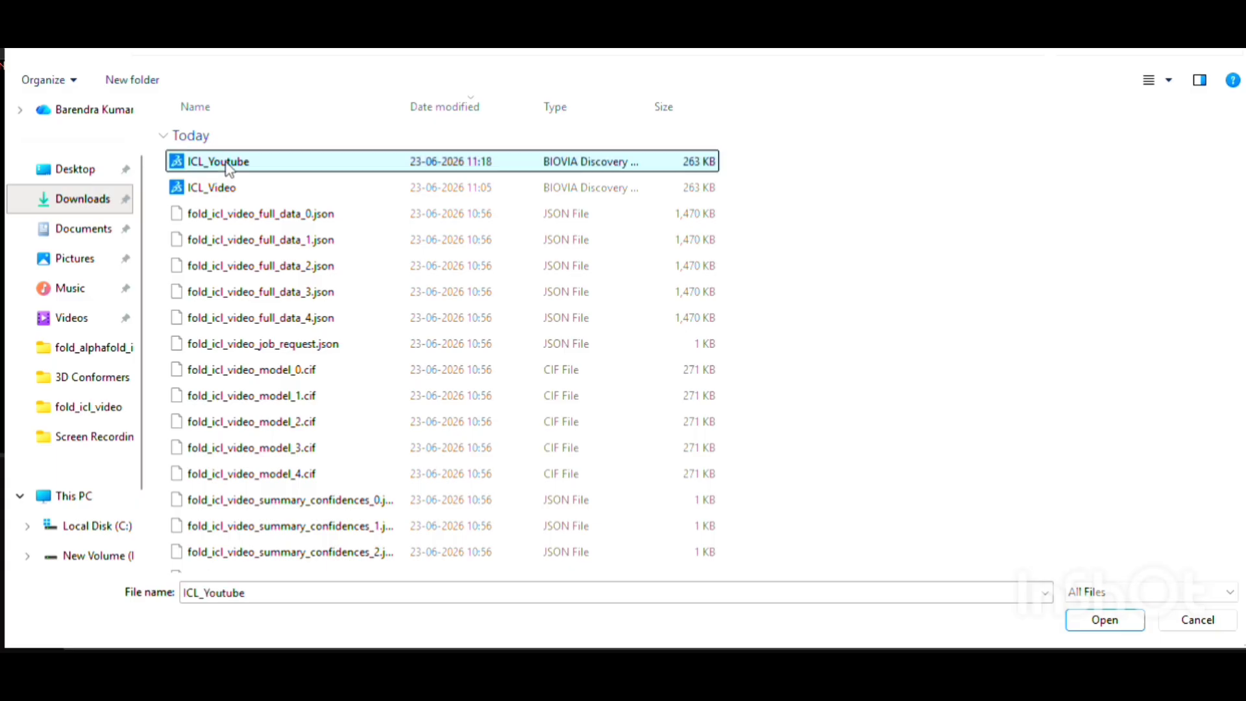
pyautogui.click(1106, 621)
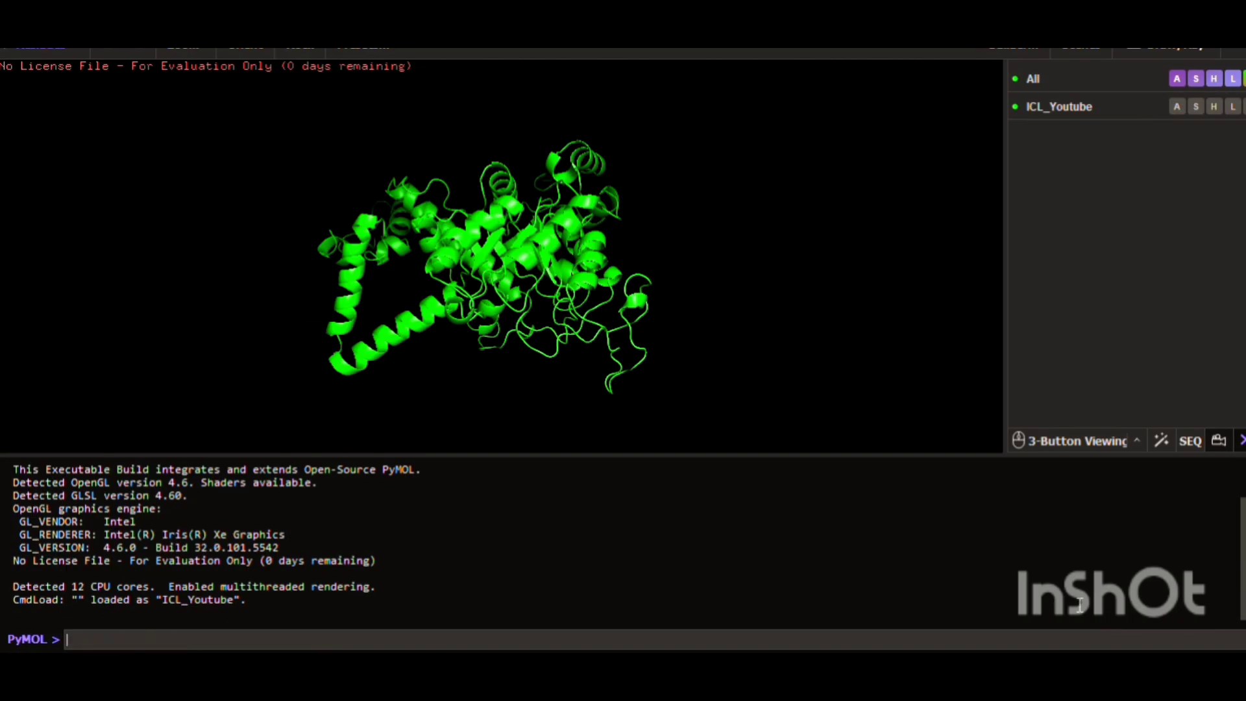
# Load the downloaded crystal structure file 1F8M (2) from Downloads alongside the predicted model.
pyautogui.moveTo(156, 216); pyautogui.dragTo(283, 259)
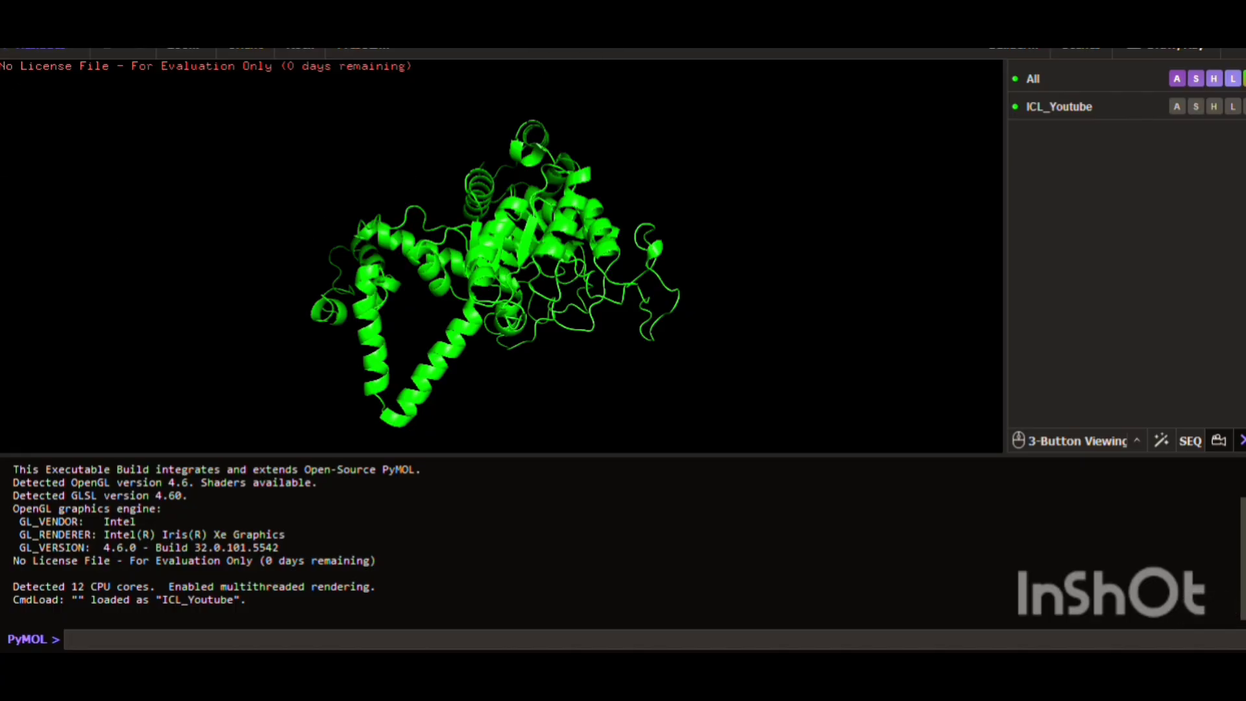
pyautogui.click(18, 48)
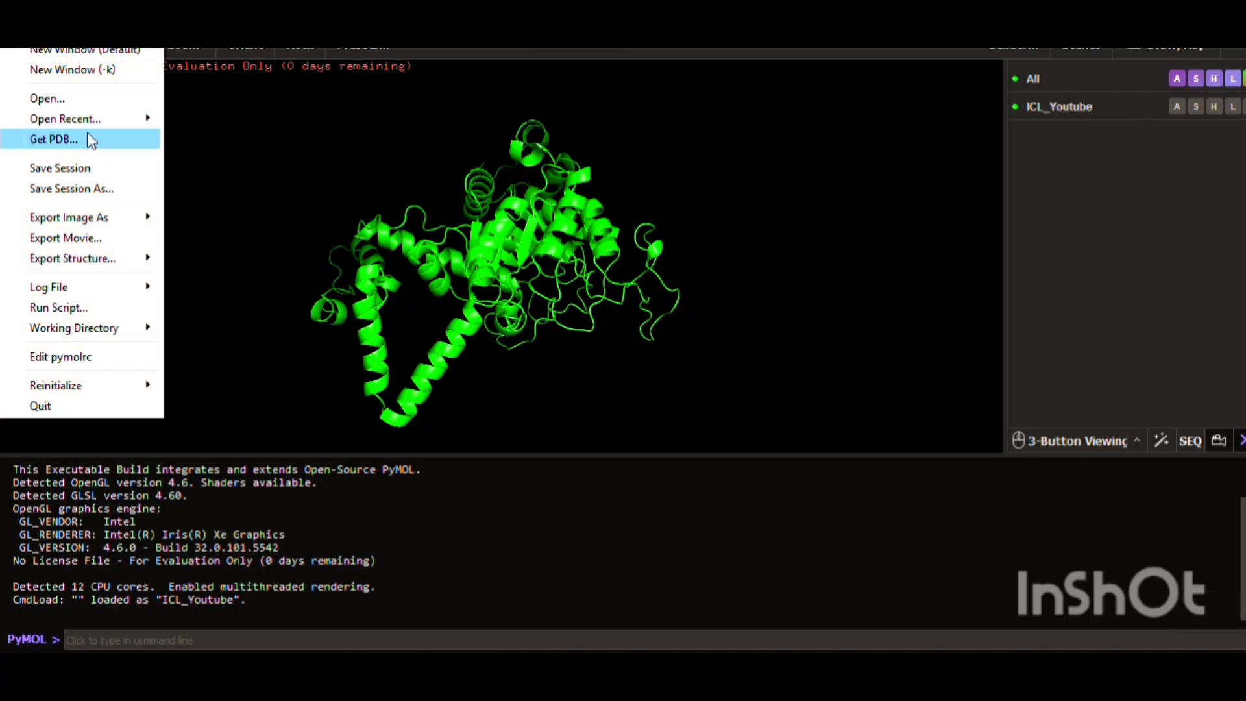
pyautogui.click(74, 94)
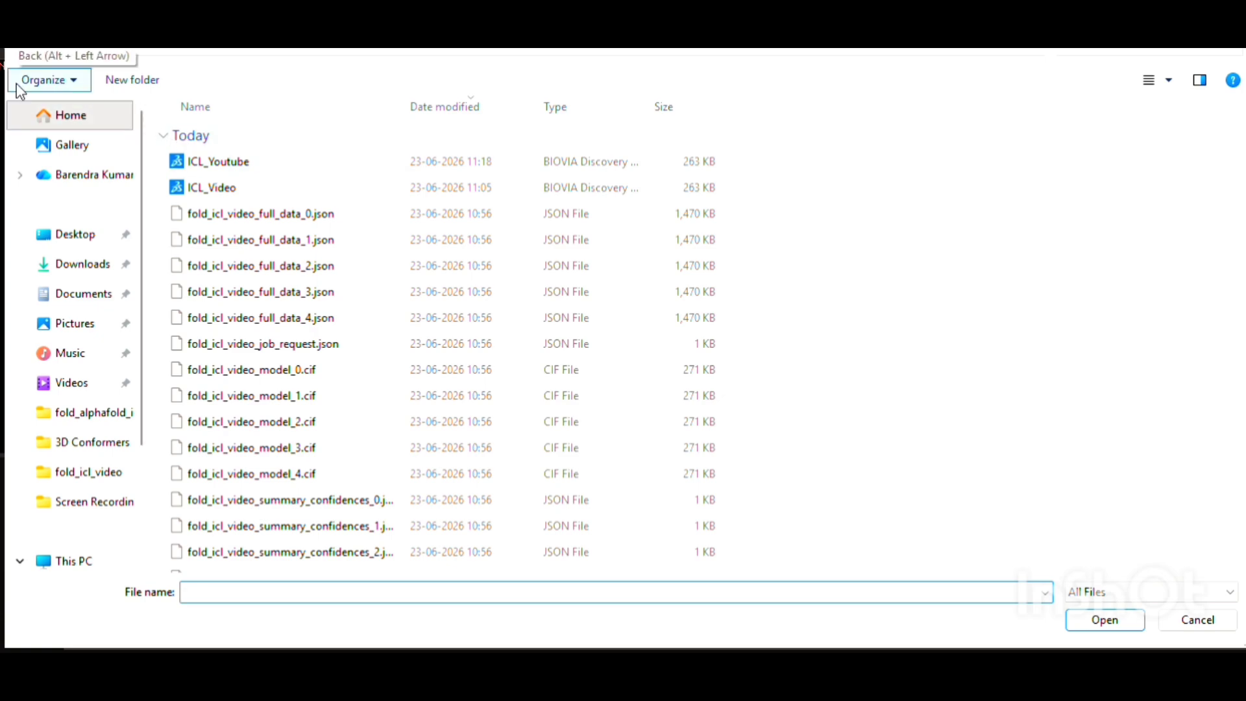
pyautogui.click(65, 268)
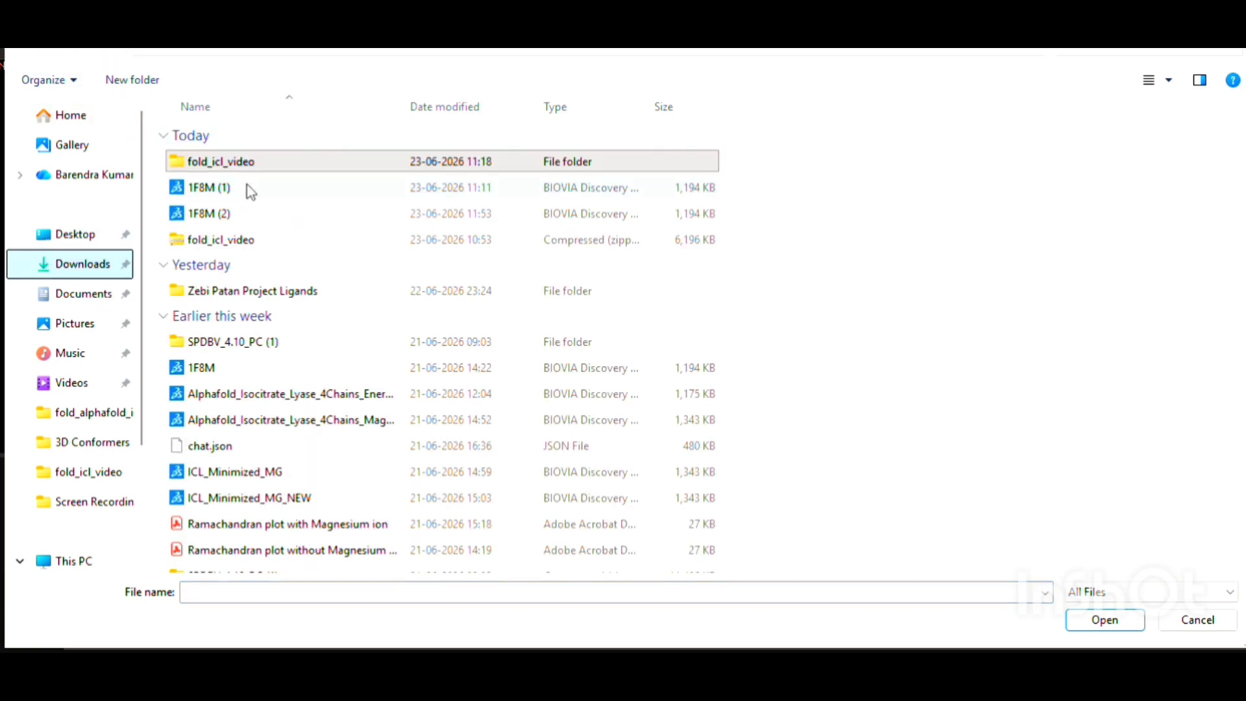
pyautogui.click(229, 221)
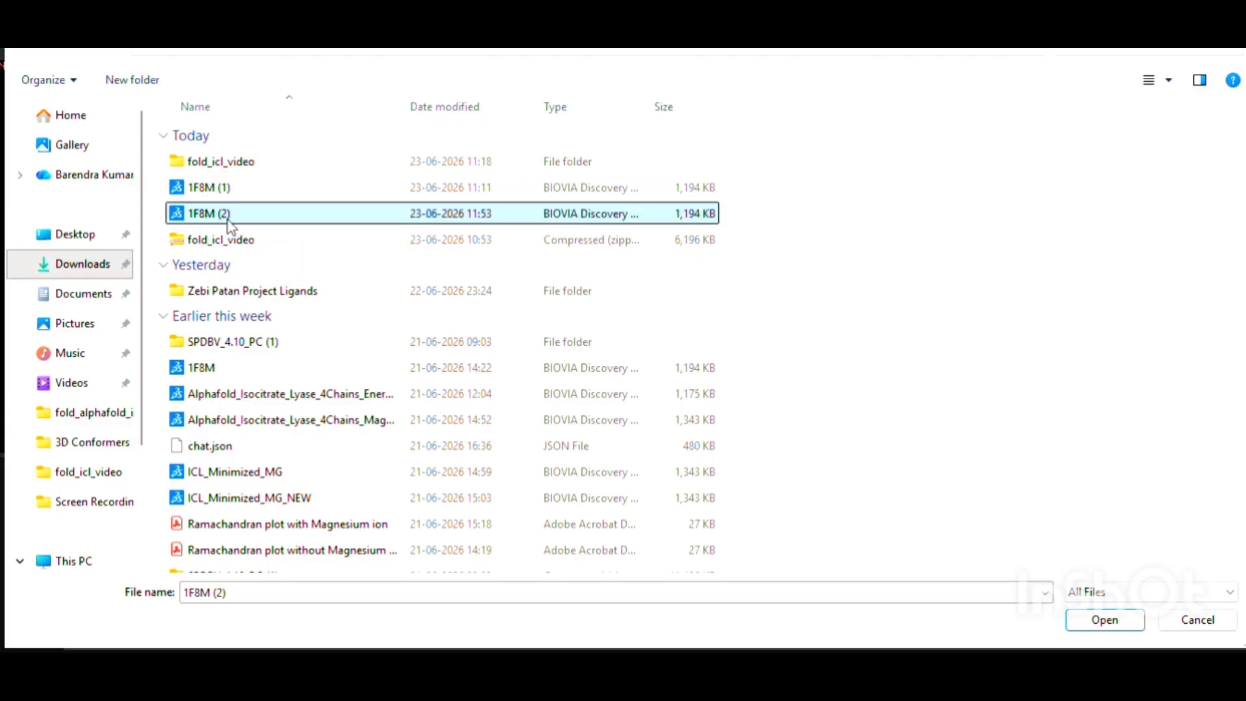
pyautogui.click(1131, 625)
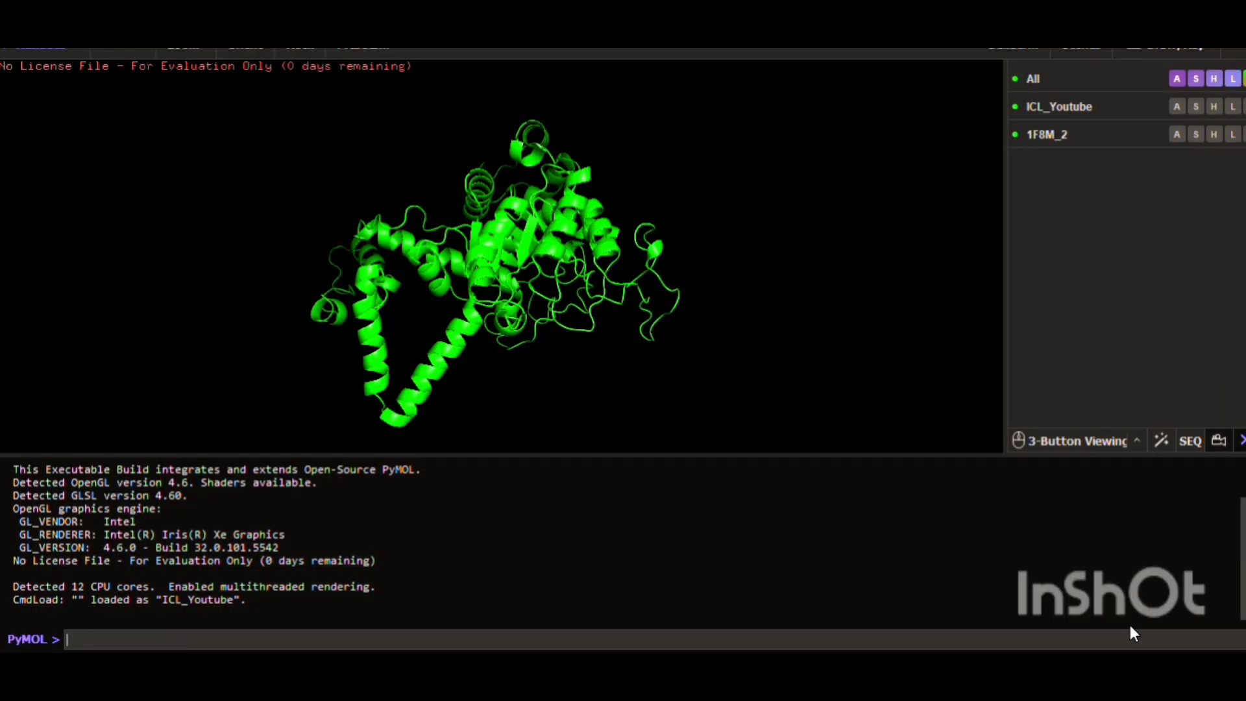
pyautogui.moveTo(777, 332); pyautogui.dragTo(679, 369)
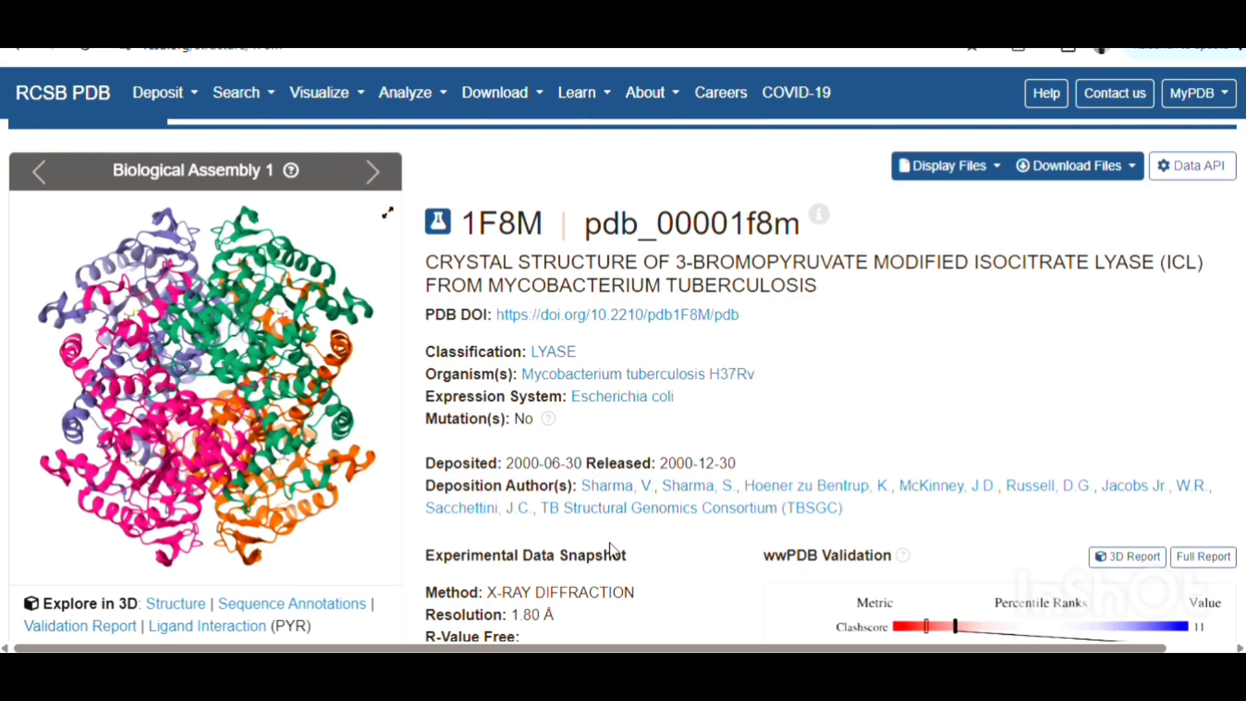
# Check the isocitrate lyase chains under Macromolecules on the RCSB PDB page, highlighting them, and return to PyMOL.
pyautogui.scroll(-1, 753, 235)
pyautogui.scroll(-10, 753, 235)
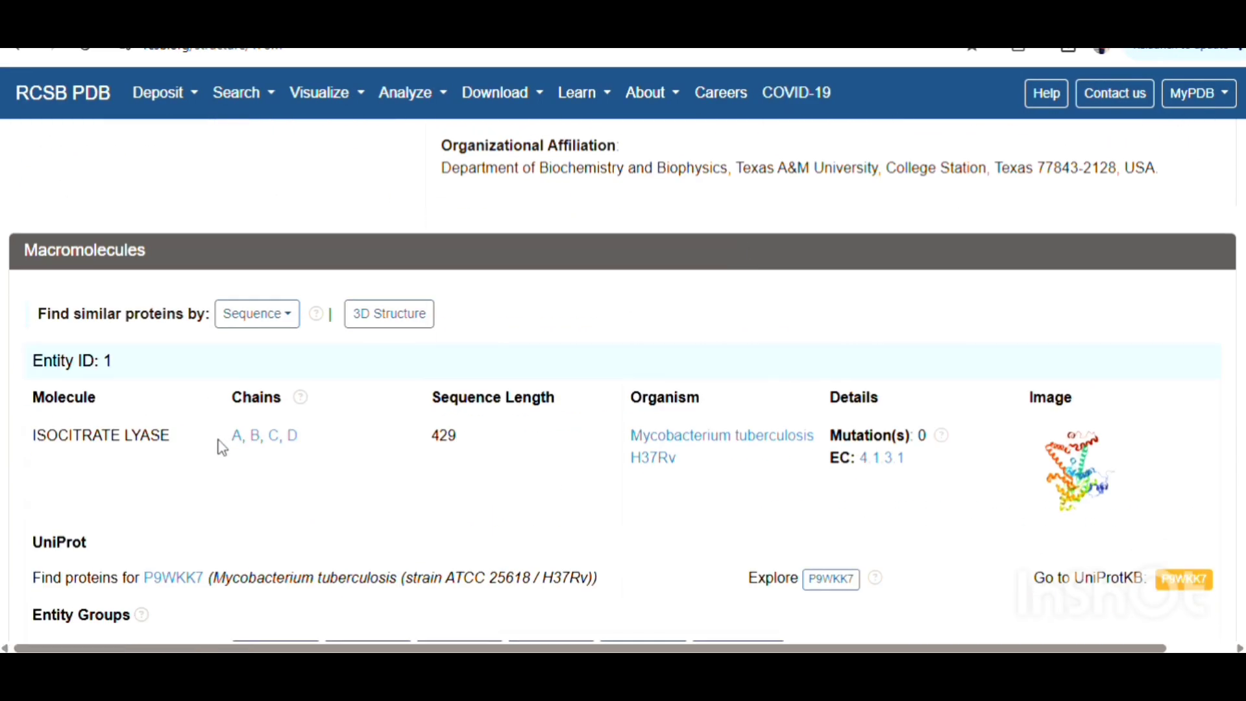
pyautogui.moveTo(219, 445); pyautogui.dragTo(337, 462)
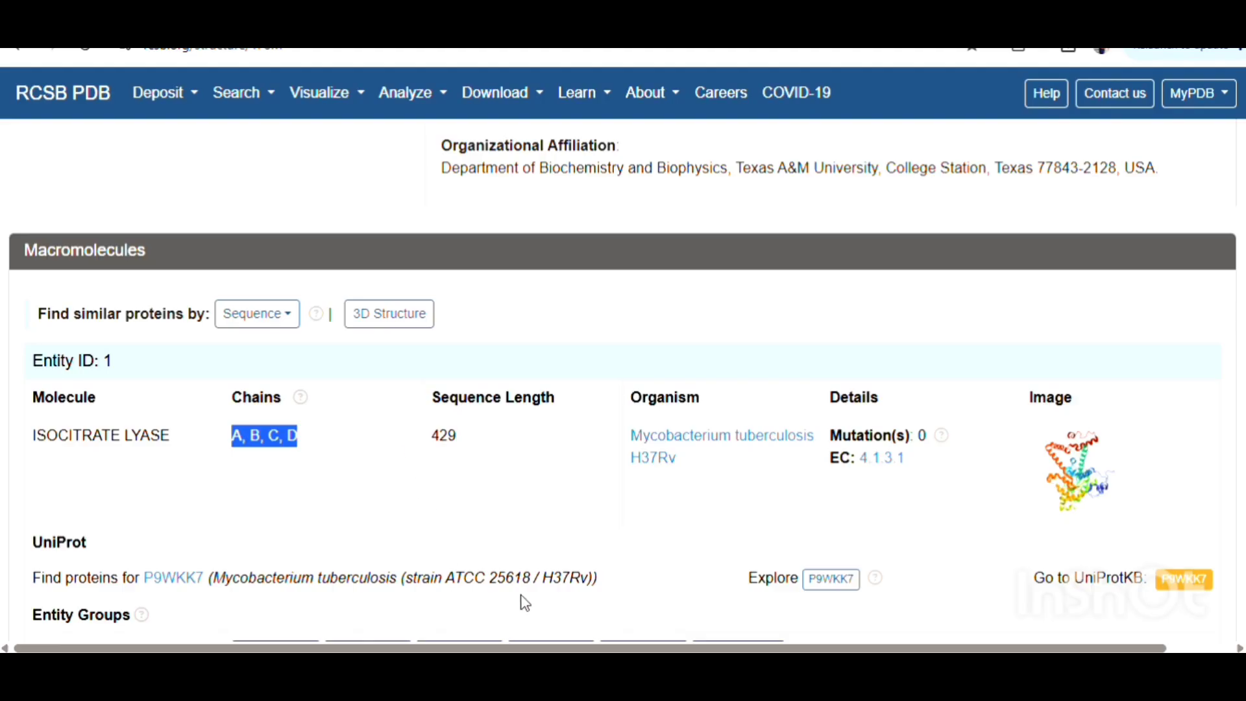
pyautogui.moveTo(578, 672)
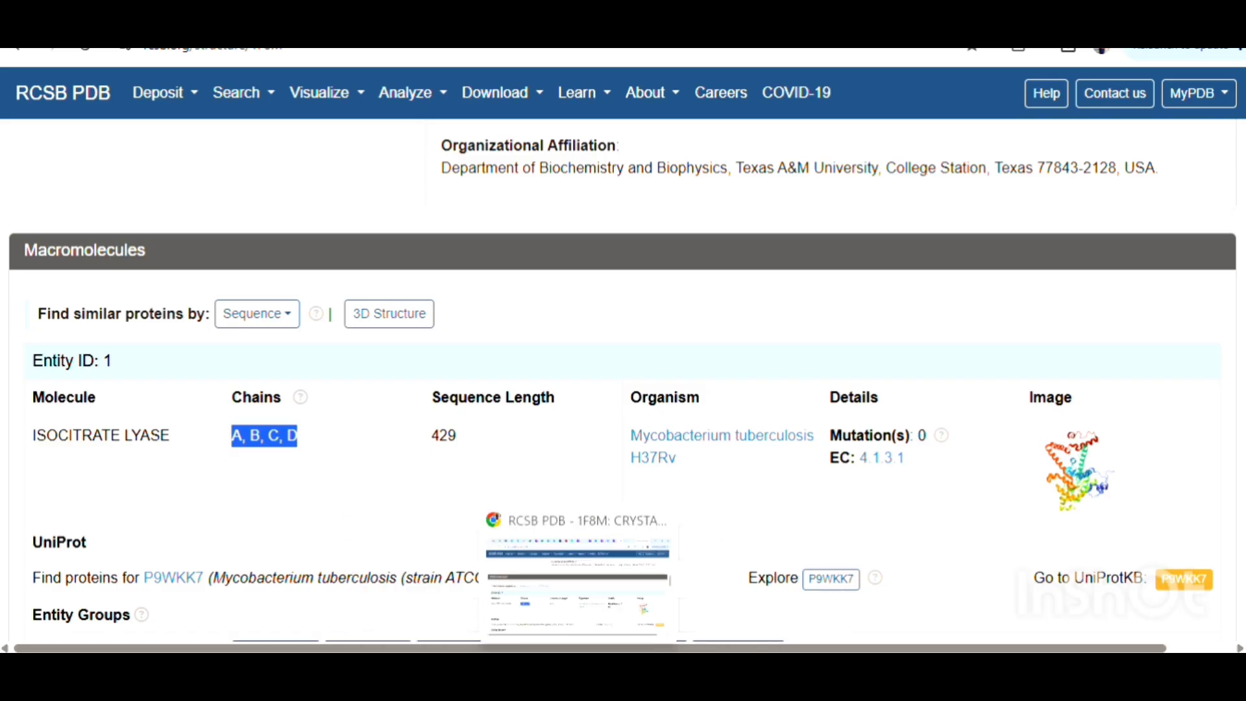
pyautogui.click(578, 672)
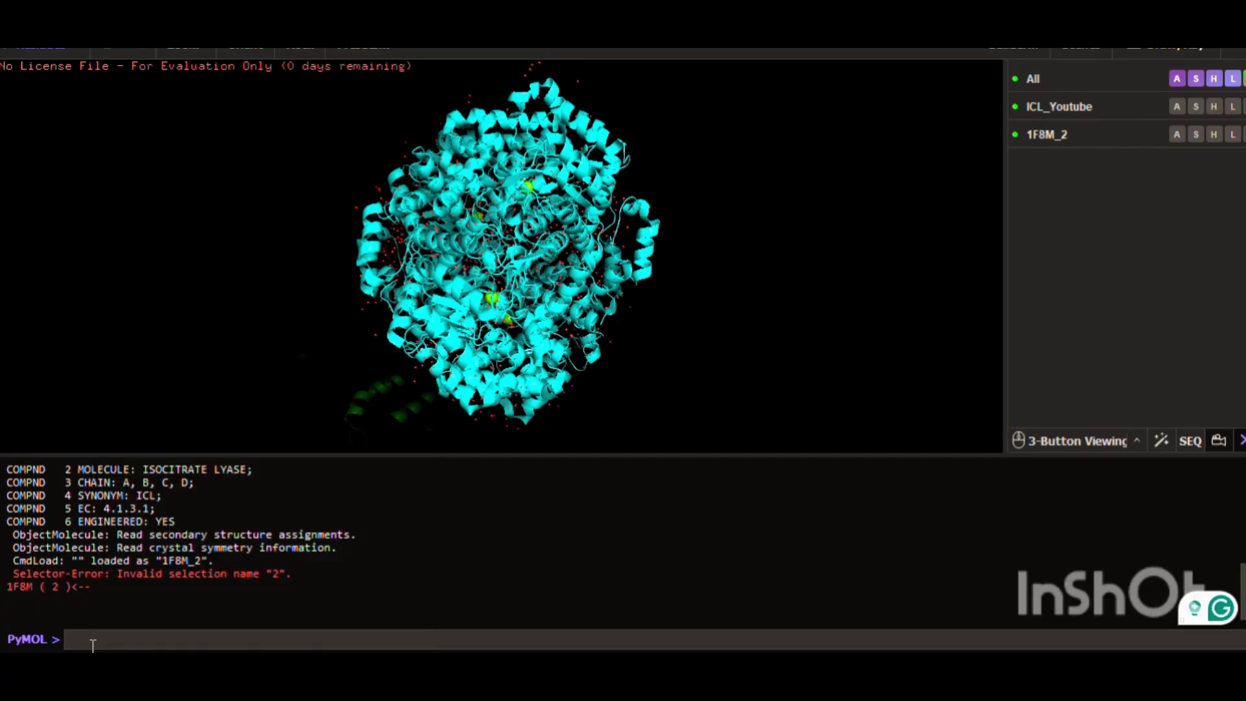
# Try to remove everything but chain A from the crystal structure with the command "remove 1F8M(2) and not chainA", enlarging the command log.
pyautogui.write('remove 1')
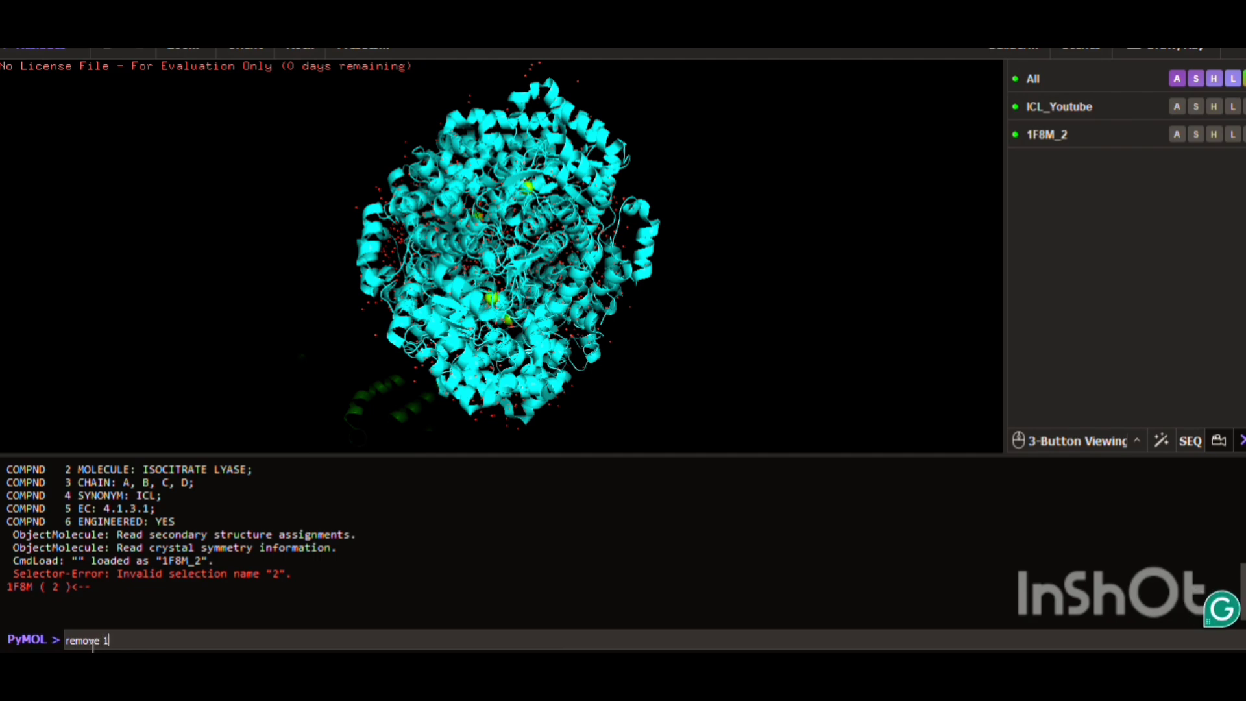
pyautogui.write('f')
pyautogui.press('BackSpace')
pyautogui.write('F8M(2) an')
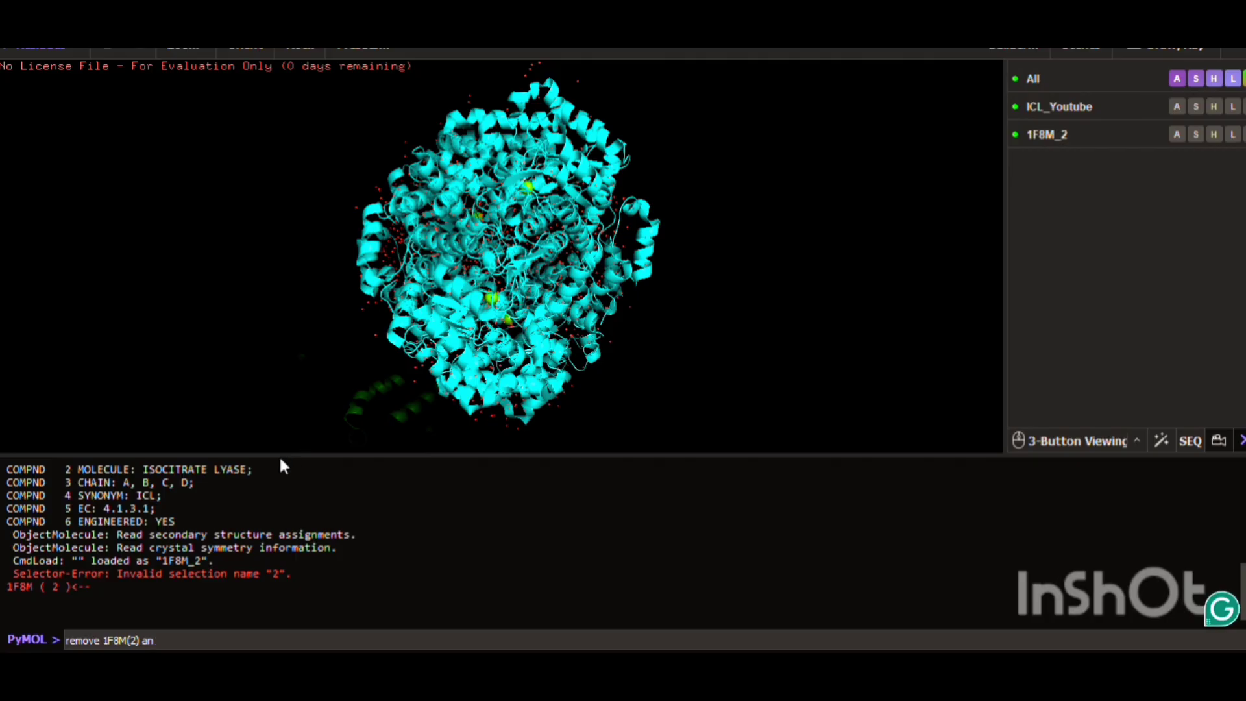
pyautogui.moveTo(286, 455); pyautogui.dragTo(305, 277)
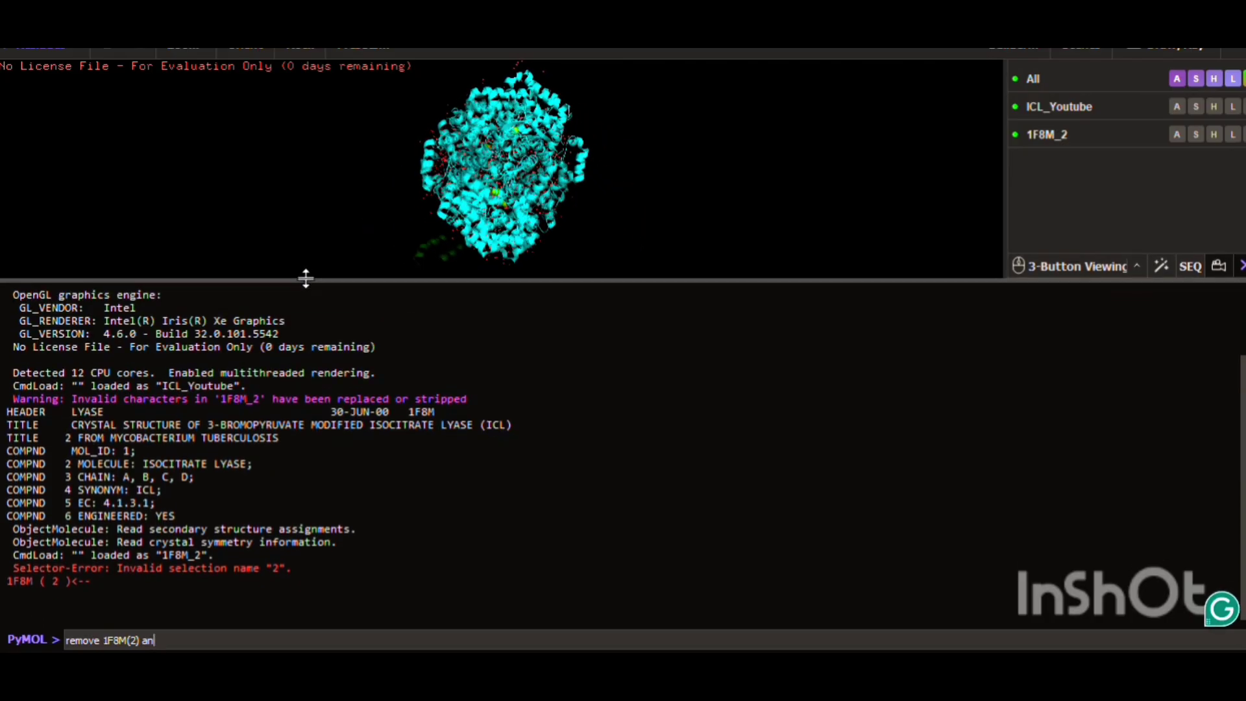
pyautogui.moveTo(160, 641); pyautogui.dragTo(64, 639)
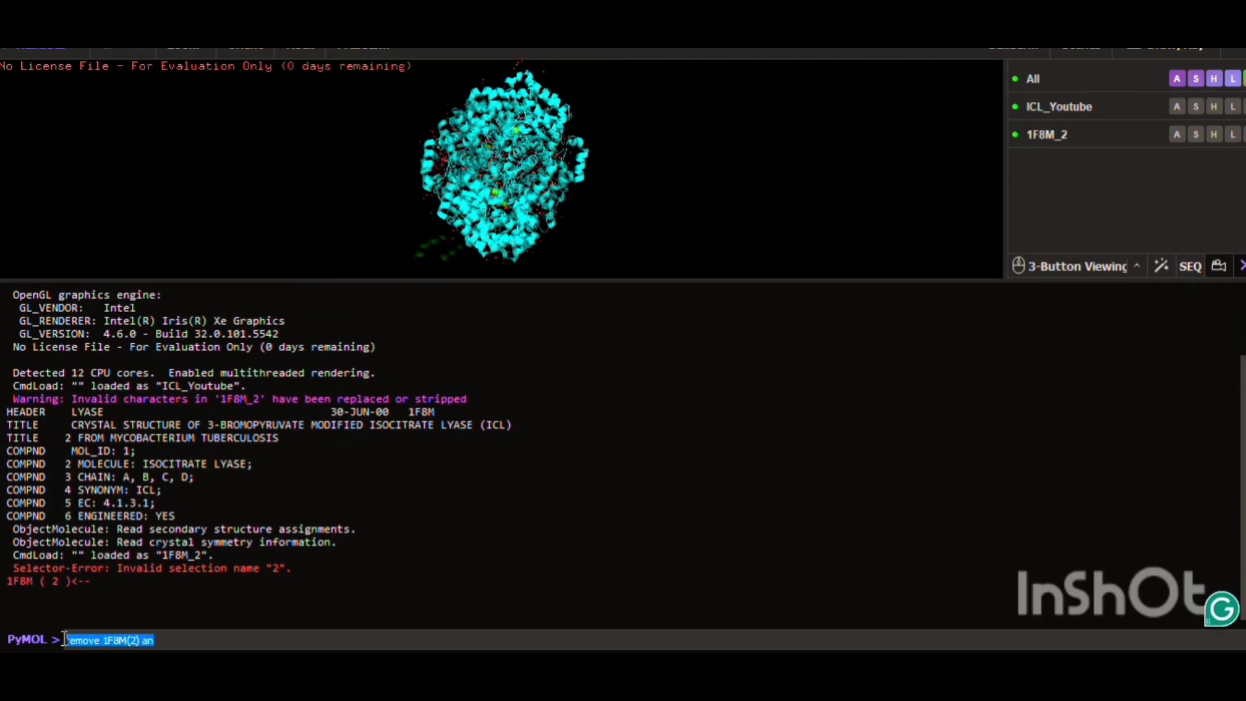
pyautogui.click(179, 648)
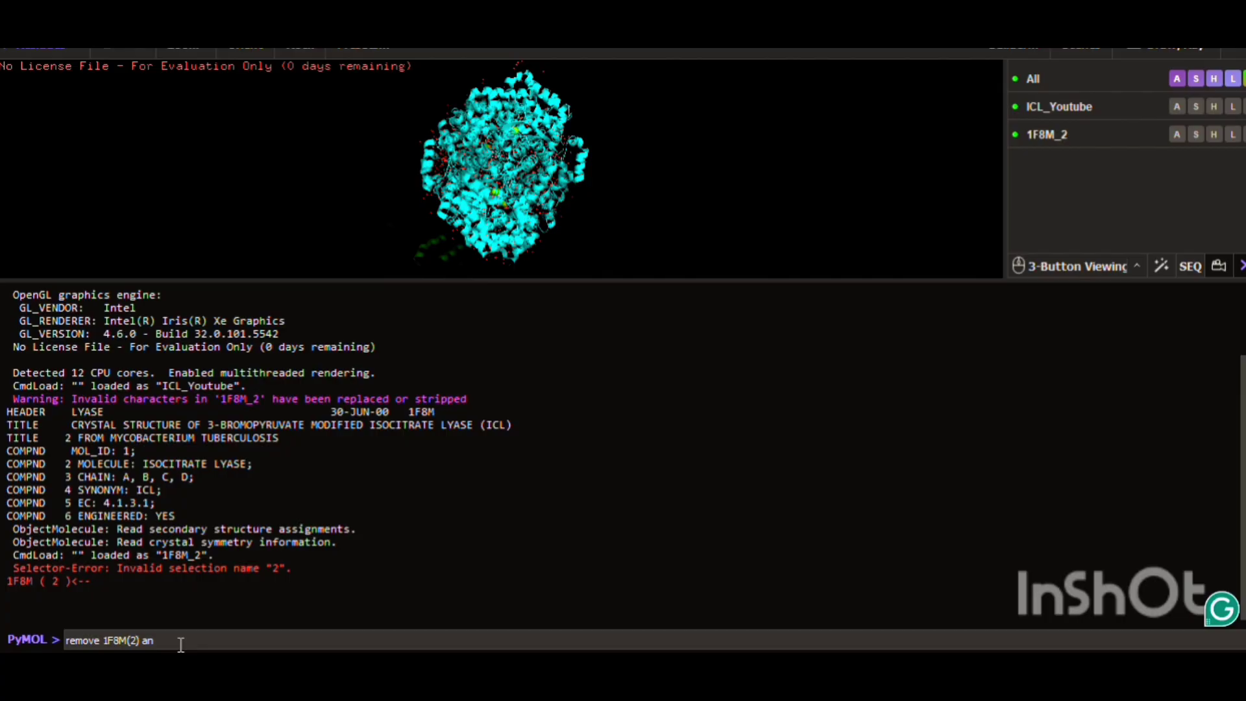
pyautogui.write('d not chain')
pyautogui.write('A')
pyautogui.press('Return')
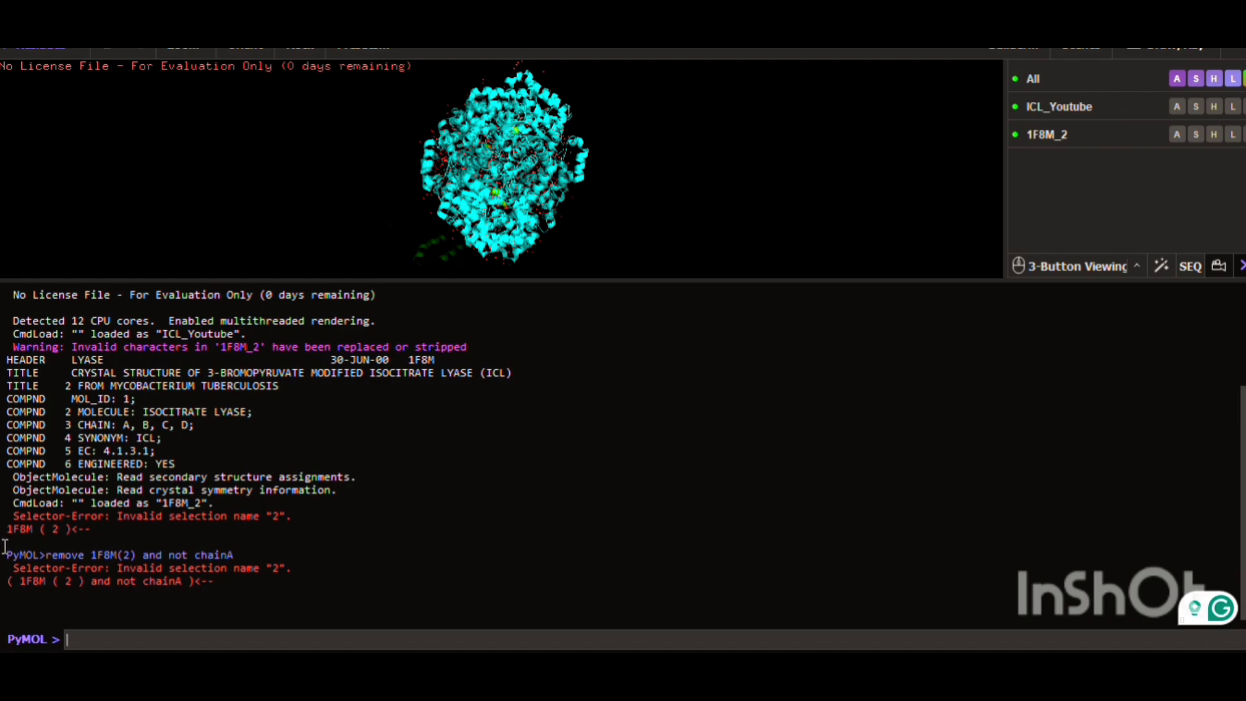
pyautogui.moveTo(7, 554); pyautogui.dragTo(162, 603)
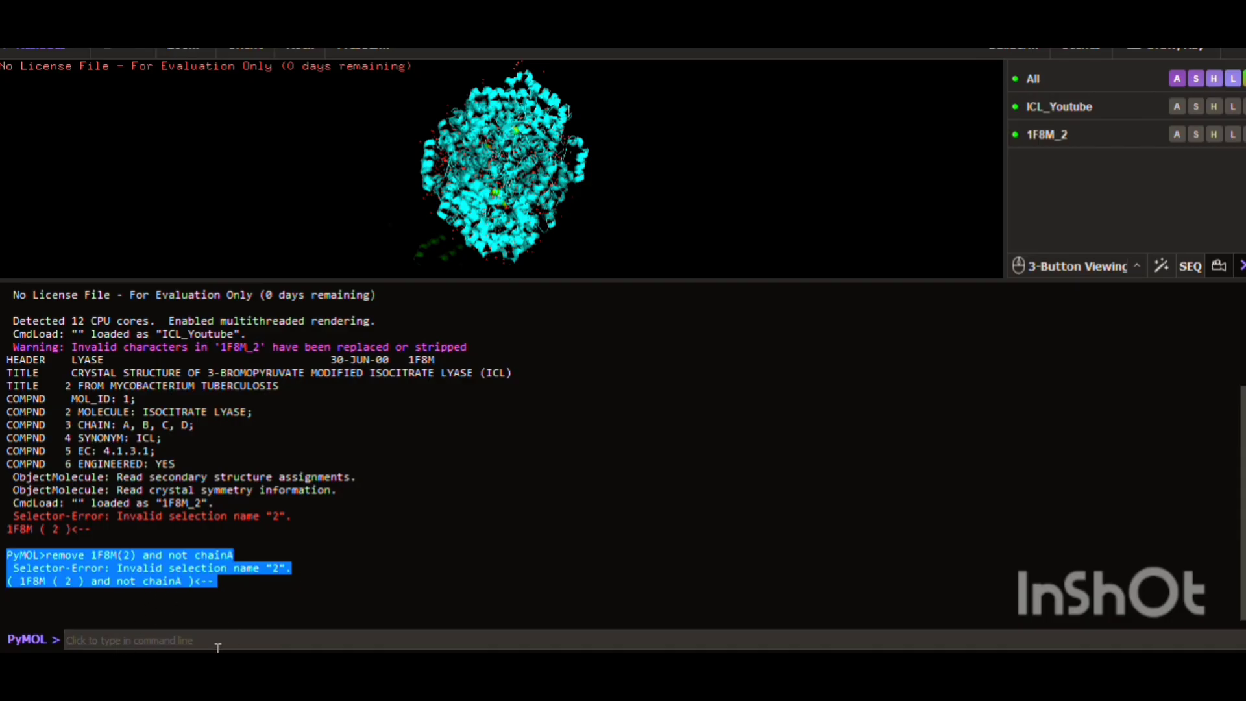
# Remove every chain except chain A from the crystal structure object 1F8M_2.
pyautogui.click(235, 636)
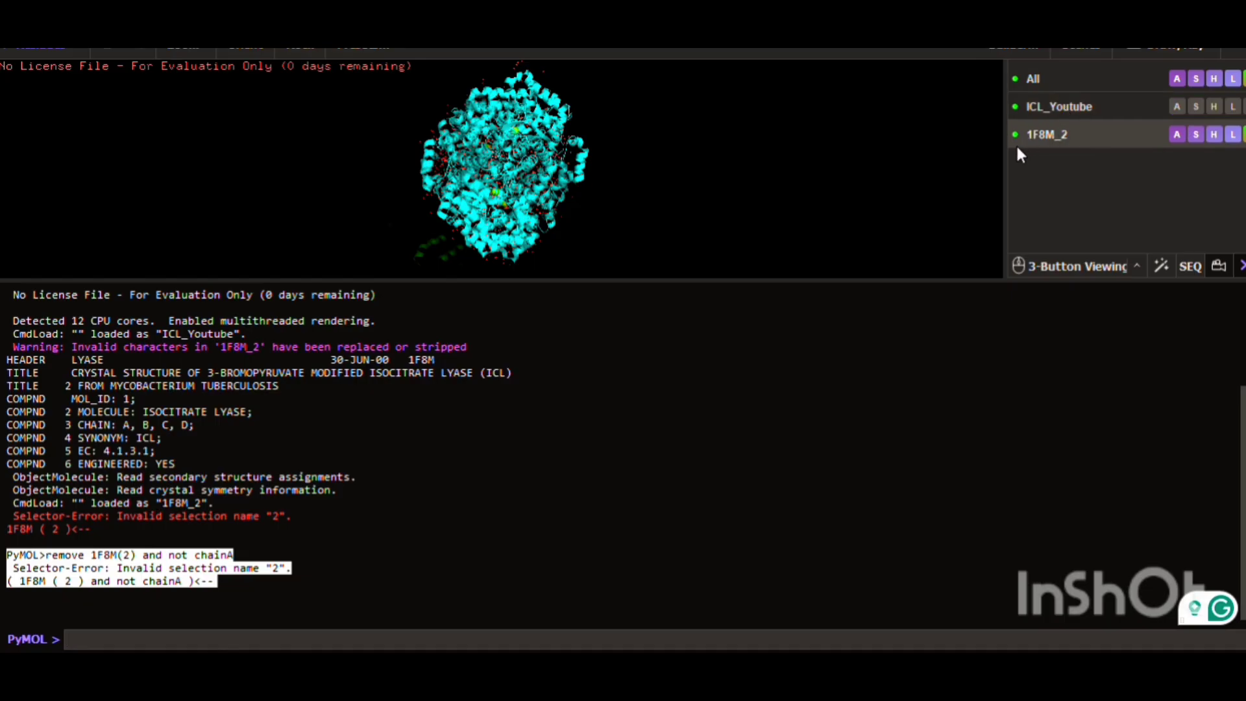
pyautogui.write('re')
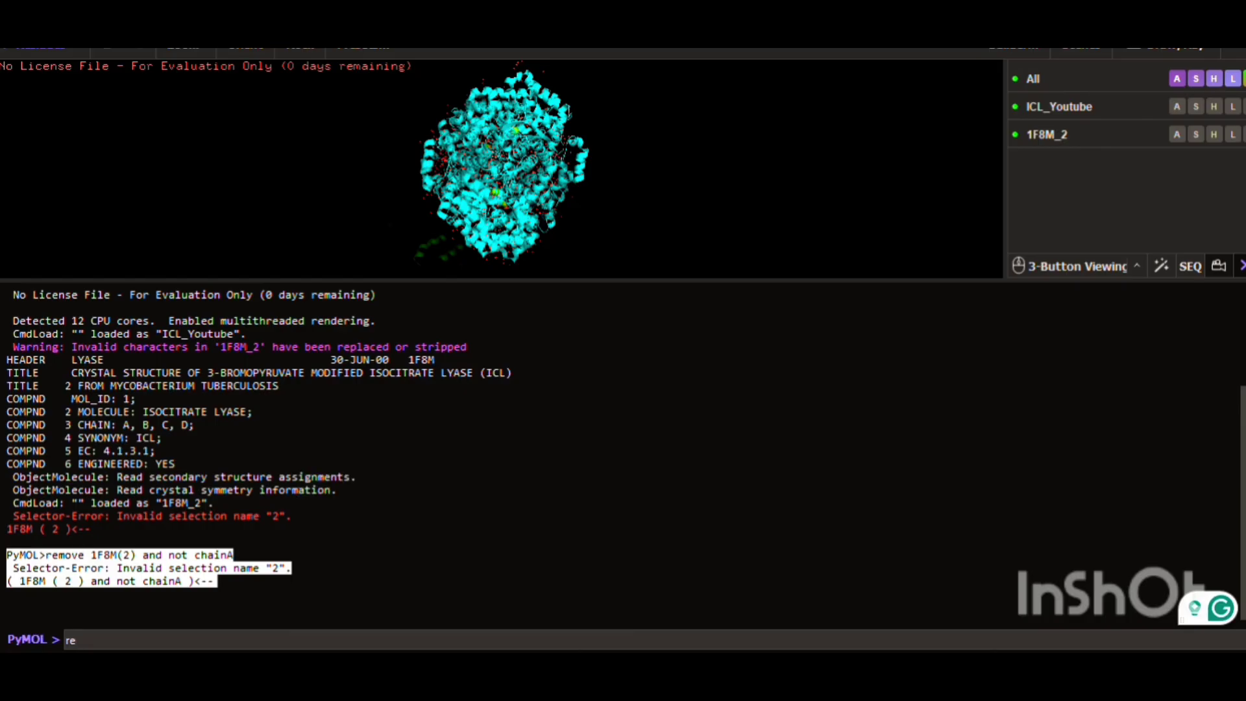
pyautogui.write('move')
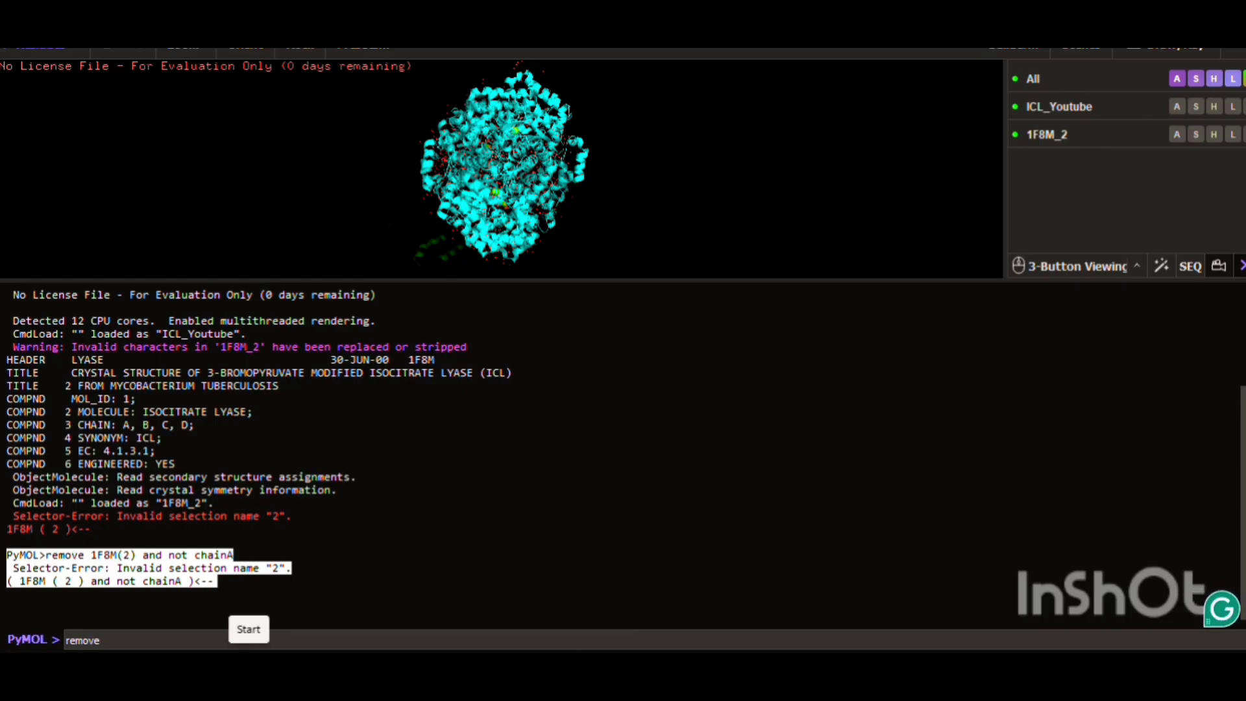
pyautogui.write(' 1F8M_2 and not cha')
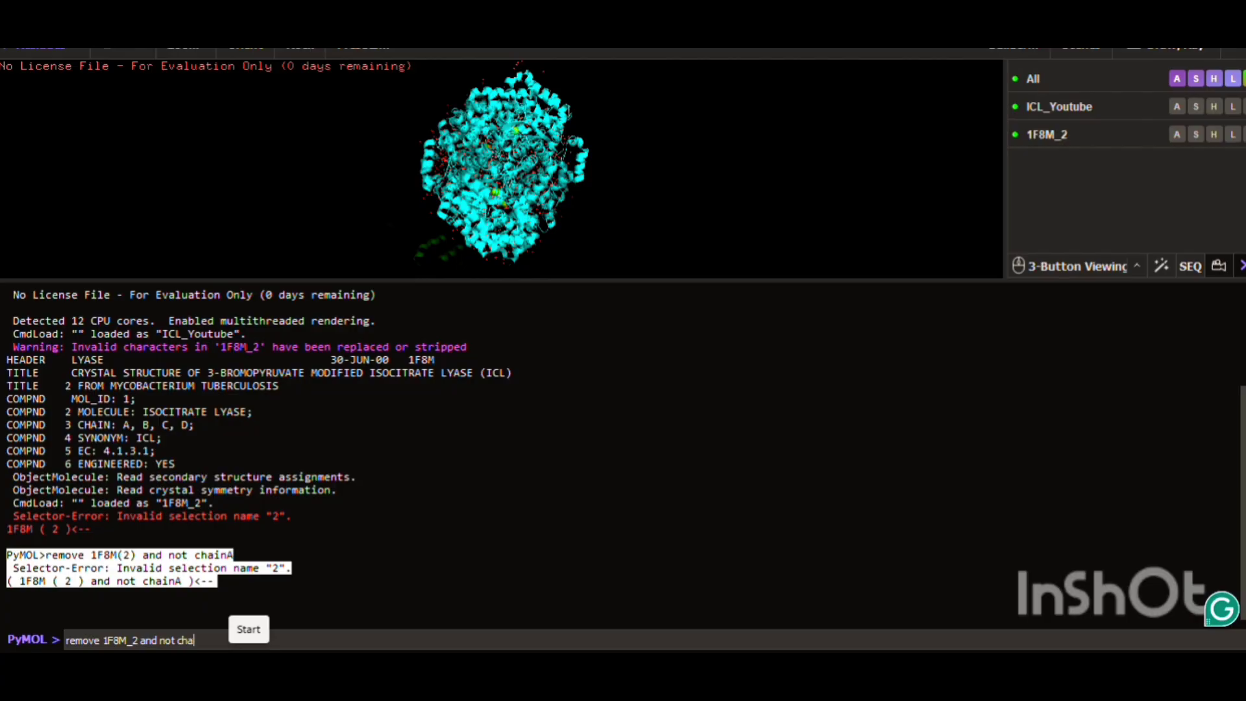
pyautogui.write('in A')
pyautogui.moveTo(162, 289); pyautogui.dragTo(161, 314)
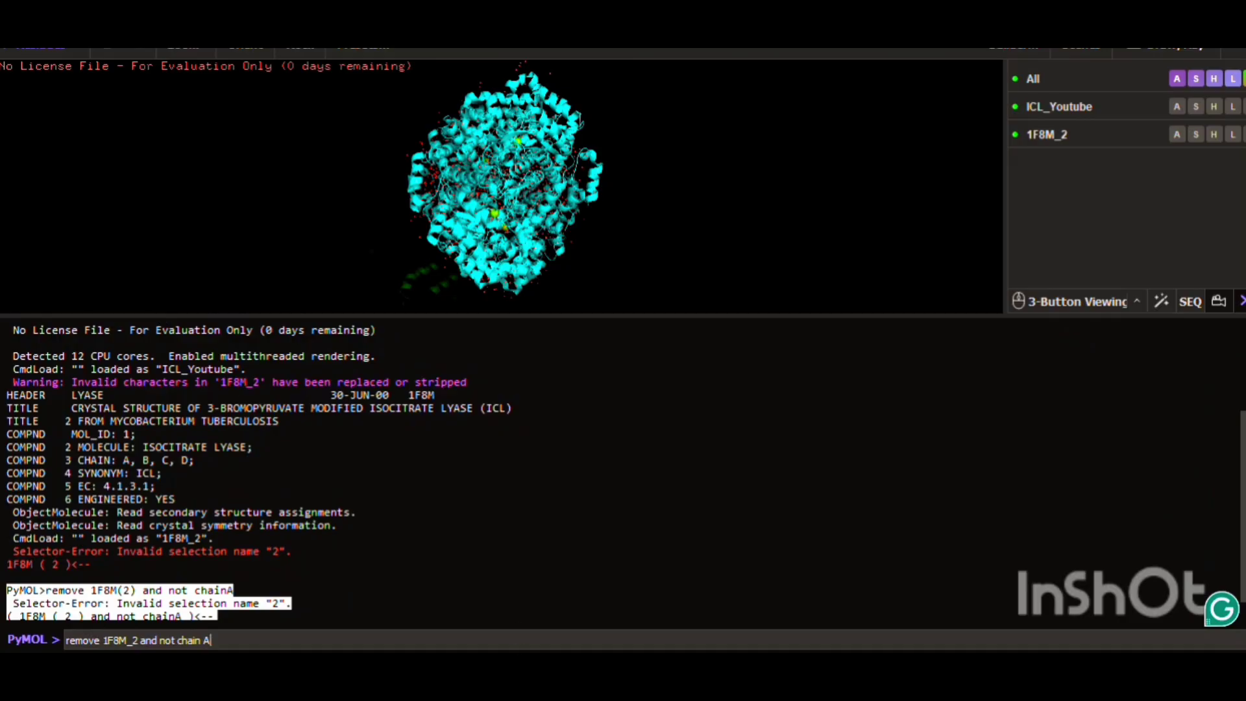
pyautogui.press('Return')
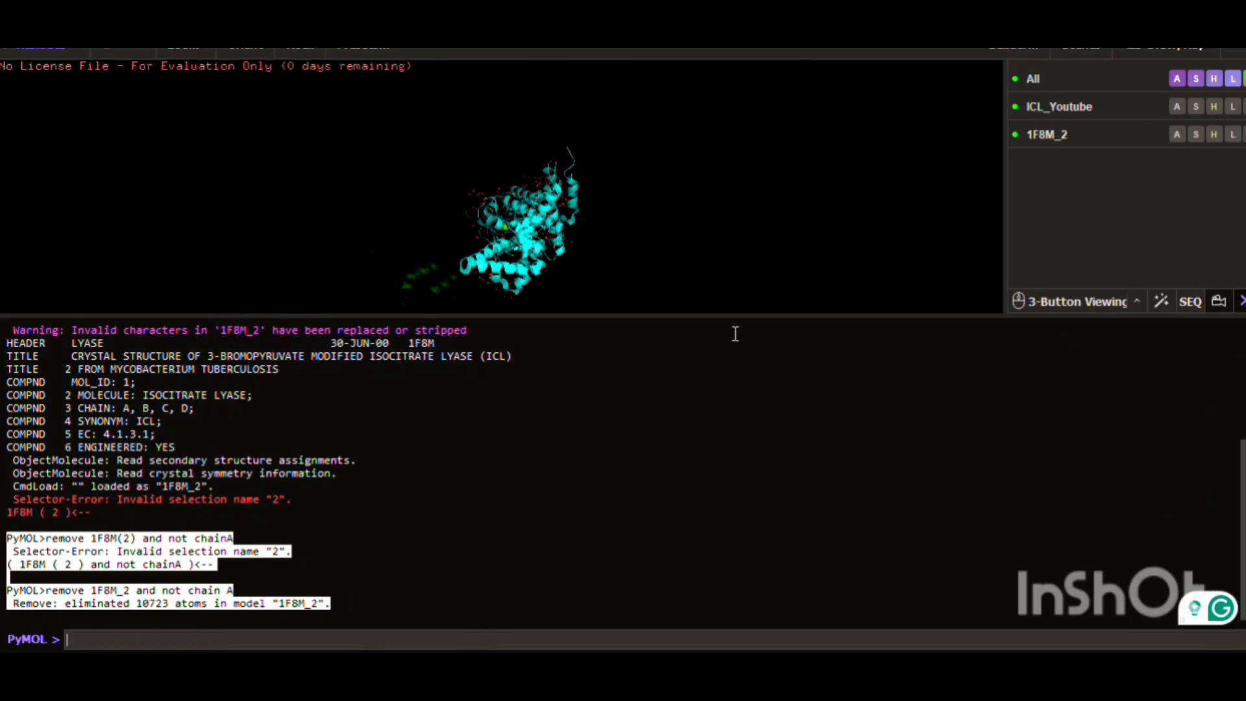
# Enlarge the 3D viewer and examine the predicted model and the crystal structure's chain A from several angles.
pyautogui.moveTo(733, 317); pyautogui.dragTo(727, 568)
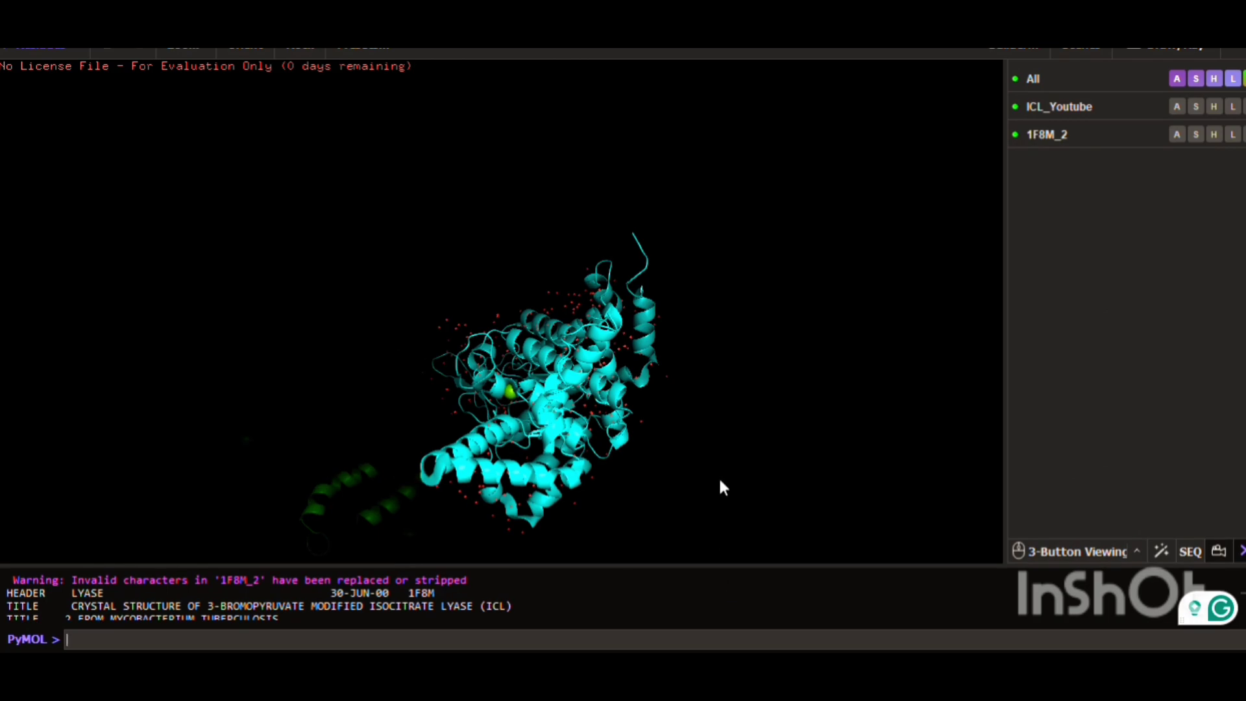
pyautogui.moveTo(751, 434); pyautogui.dragTo(783, 536)
pyautogui.moveTo(252, 265); pyautogui.dragTo(289, 307)
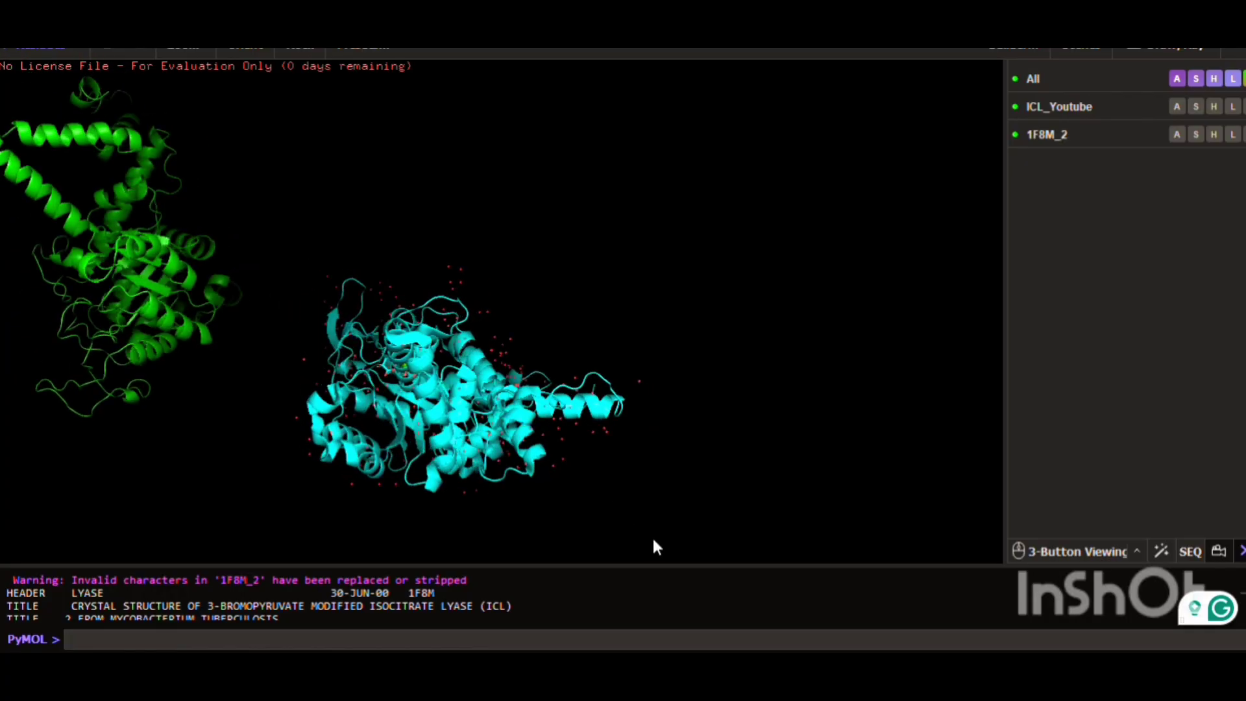
pyautogui.moveTo(218, 574)
pyautogui.mouseDown()
pyautogui.moveTo(222, 562)
pyautogui.moveTo(201, 561)
pyautogui.mouseUp()
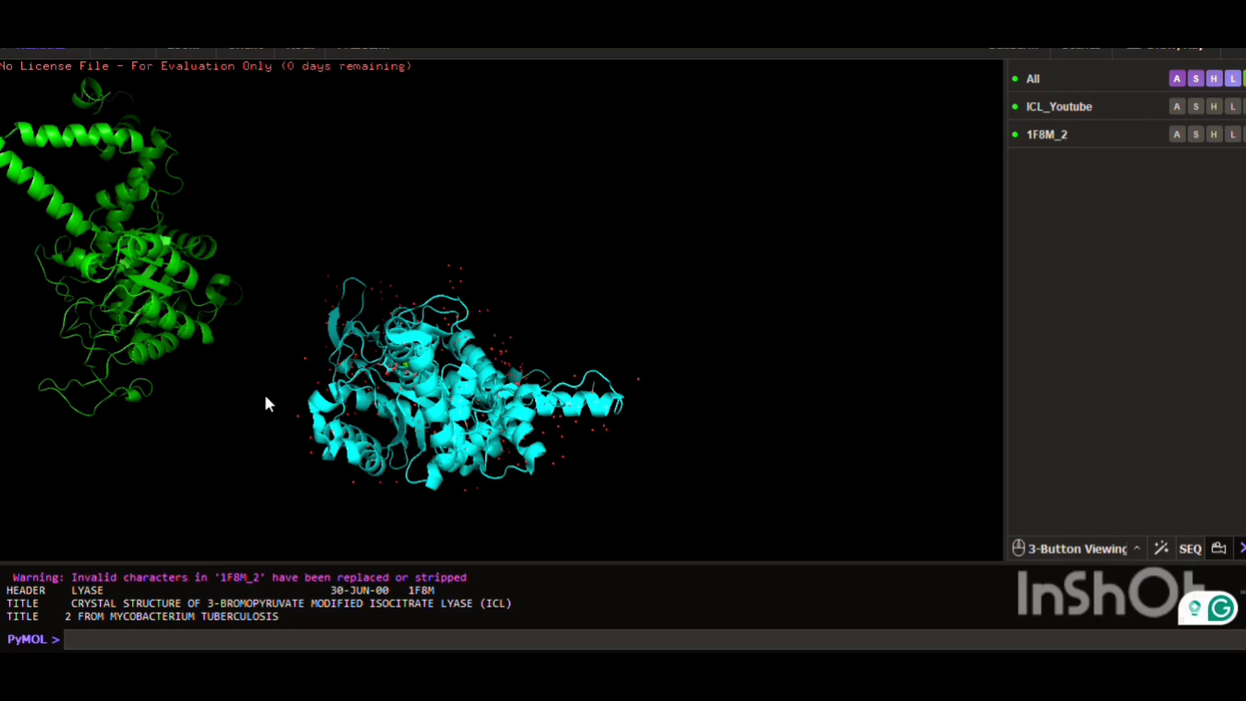
pyautogui.moveTo(111, 292); pyautogui.dragTo(322, 337)
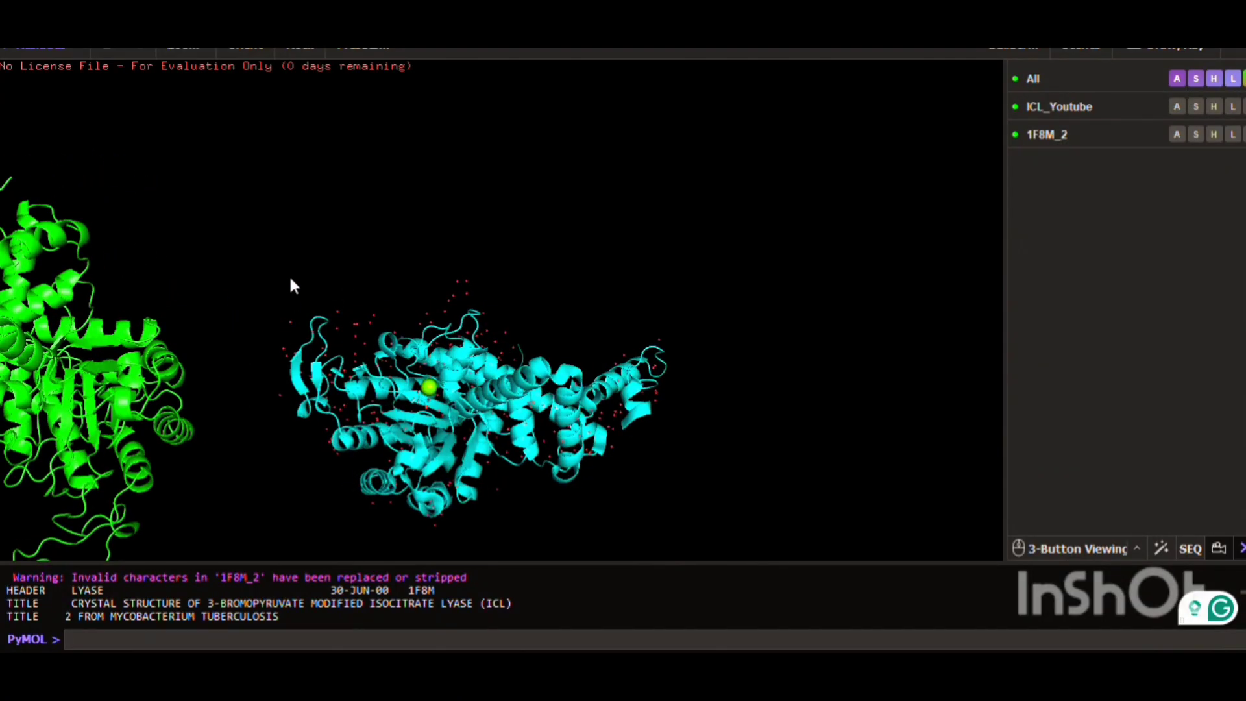
pyautogui.moveTo(291, 285); pyautogui.dragTo(674, 387)
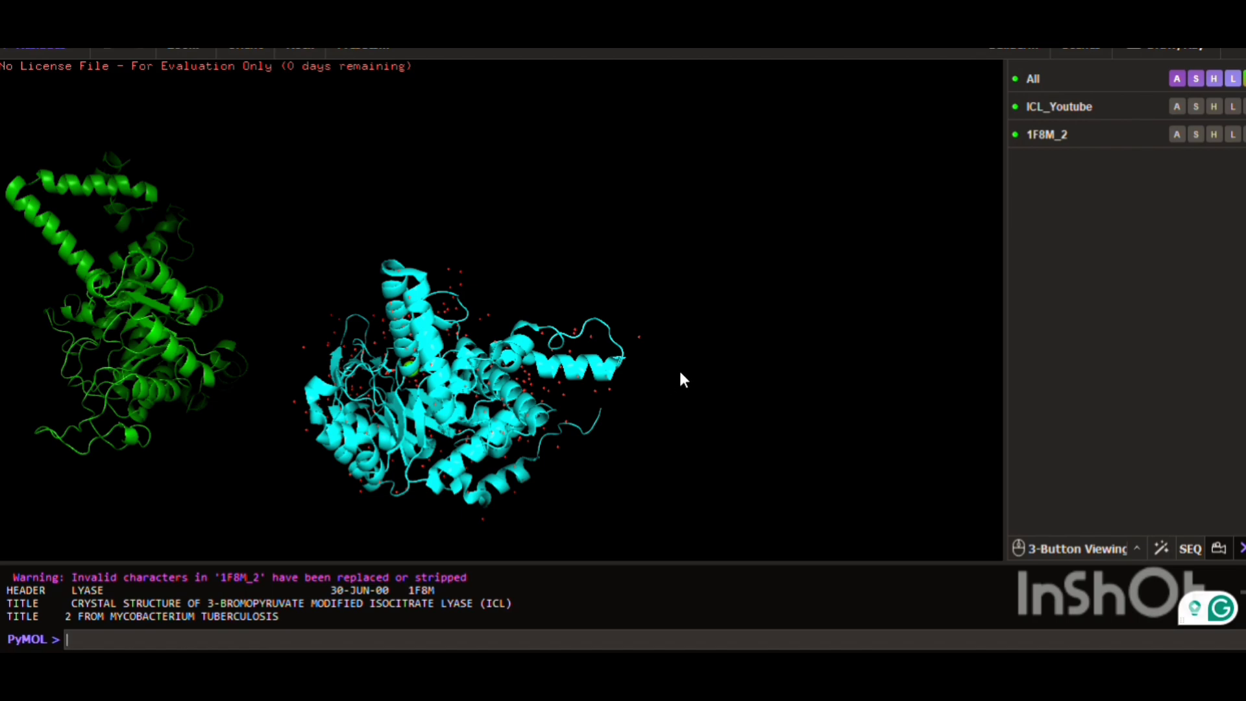
# Align the predicted structure ICL_Youtube onto 1F8M_2 and check the overlay from different angles.
pyautogui.click(356, 648)
pyautogui.write('align ')
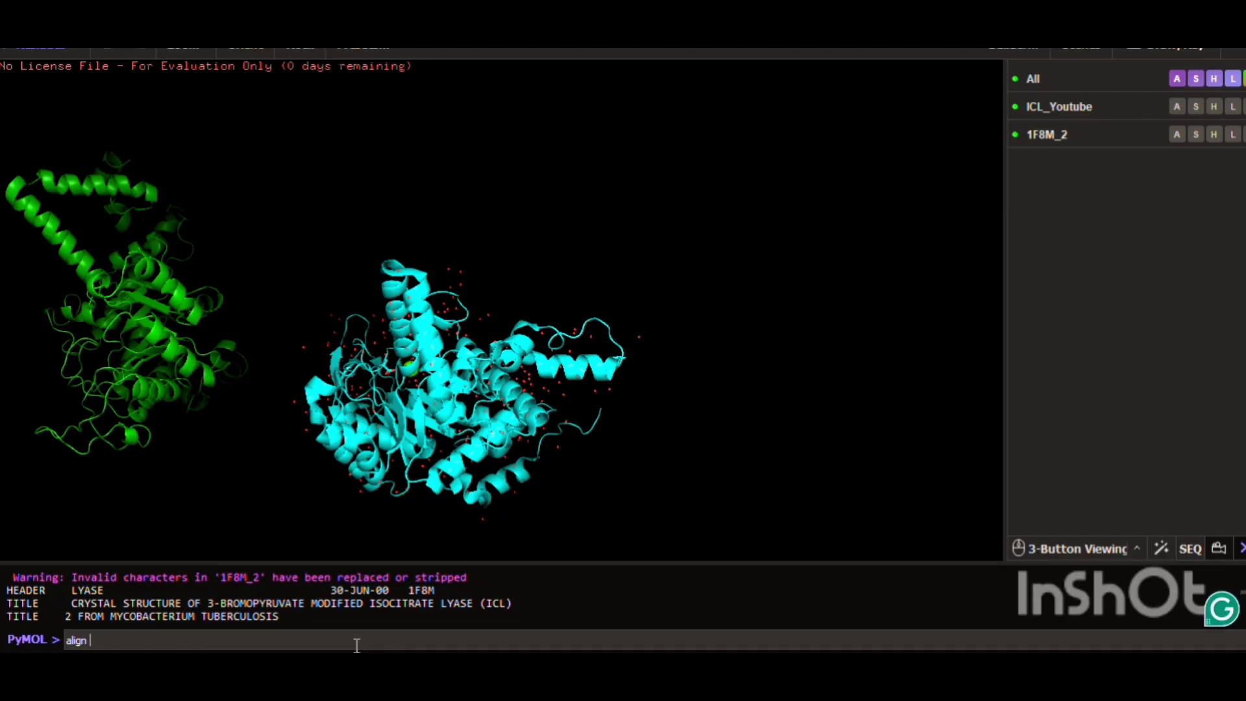
pyautogui.write('ICL_Youtube, ')
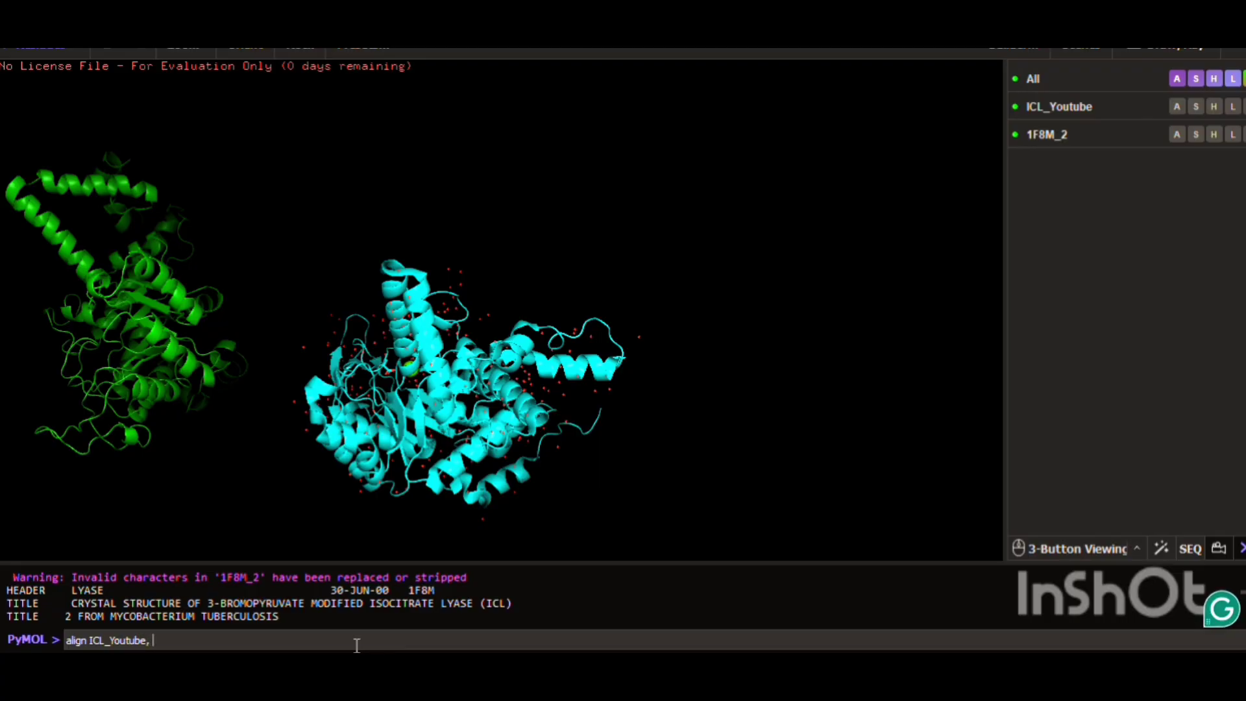
pyautogui.write('1F8M_2')
pyautogui.press('Return')
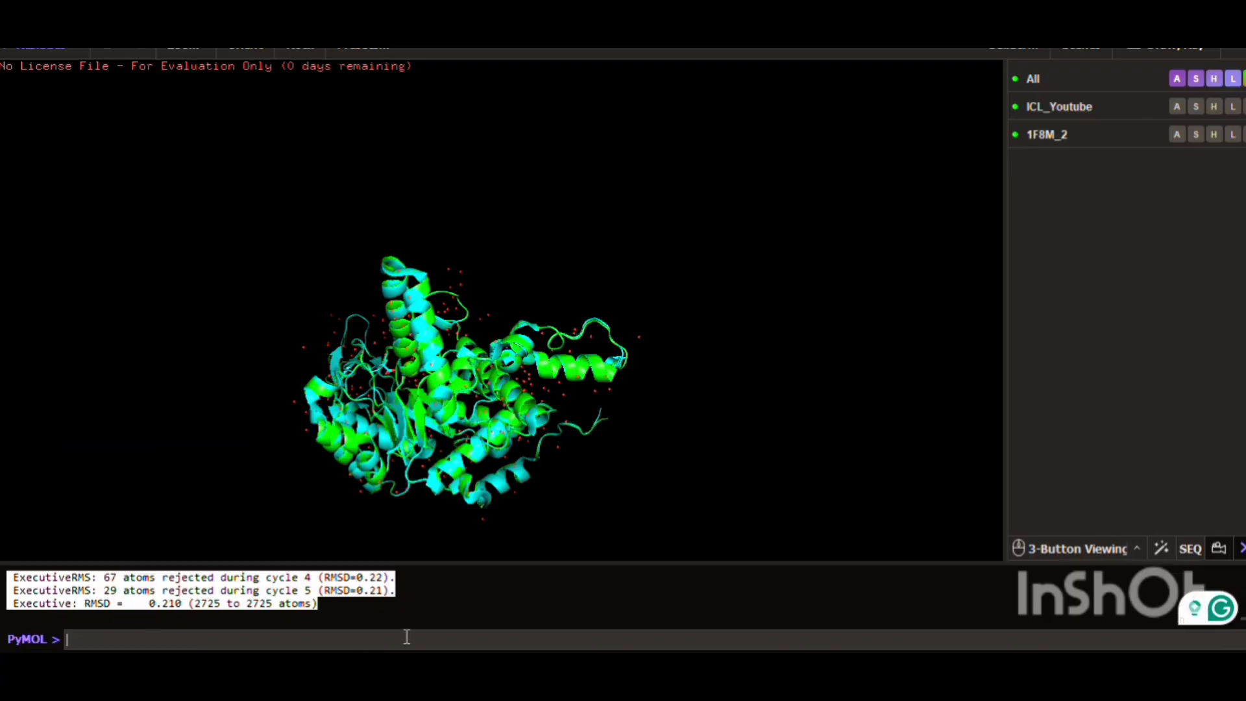
pyautogui.moveTo(665, 459); pyautogui.dragTo(686, 443)
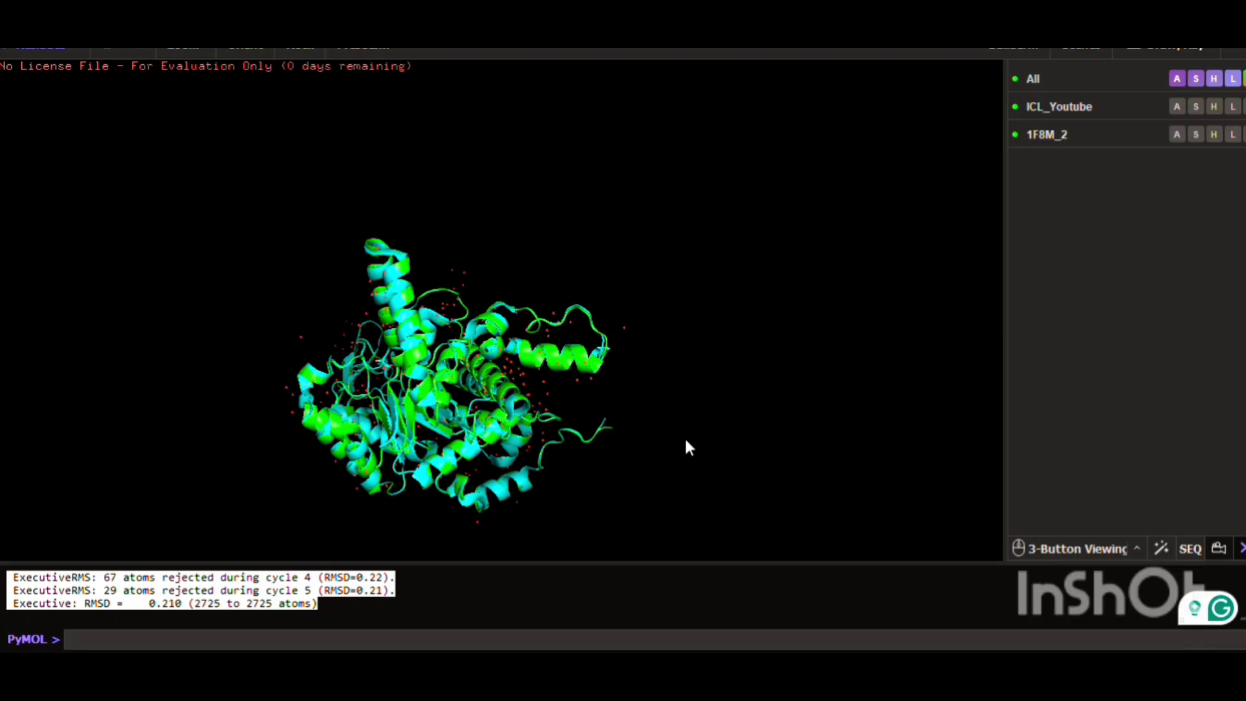
pyautogui.moveTo(687, 441); pyautogui.dragTo(641, 431)
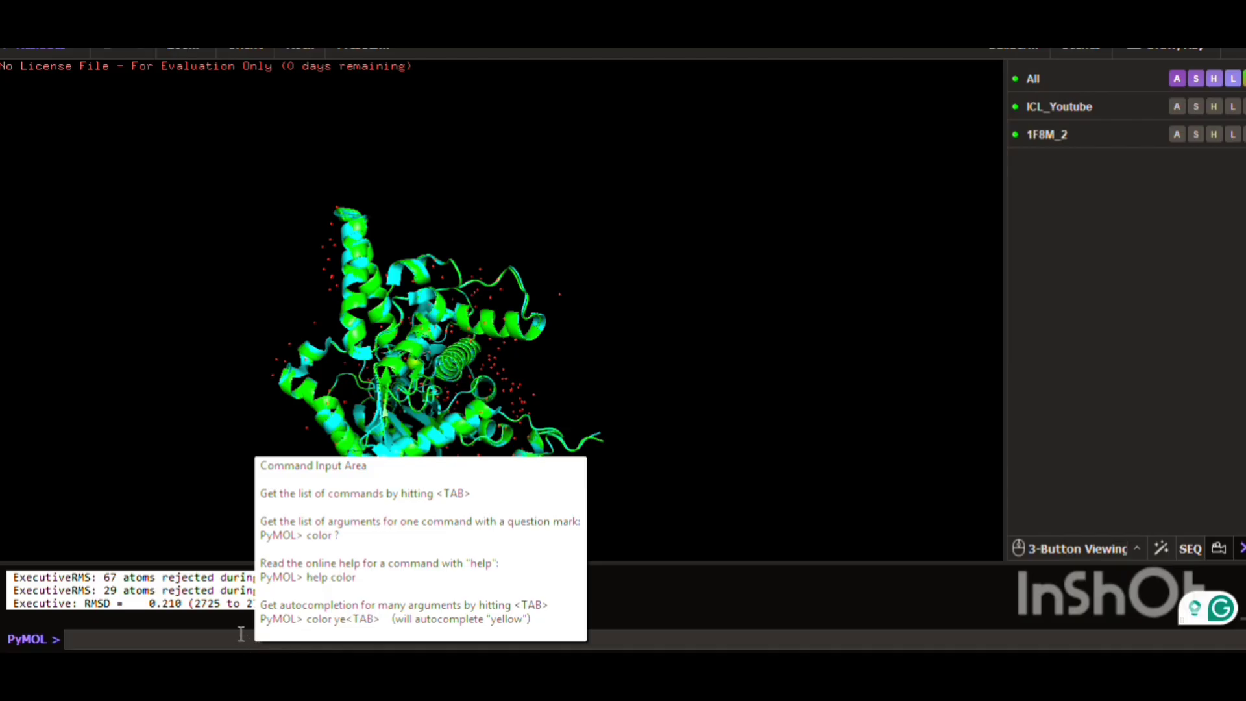
# Check the ligands under Small Molecules on the RCSB PDB page, highlighting pyruvic acid and the magnesium ion, and return to PyMOL.
pyautogui.click(214, 638)
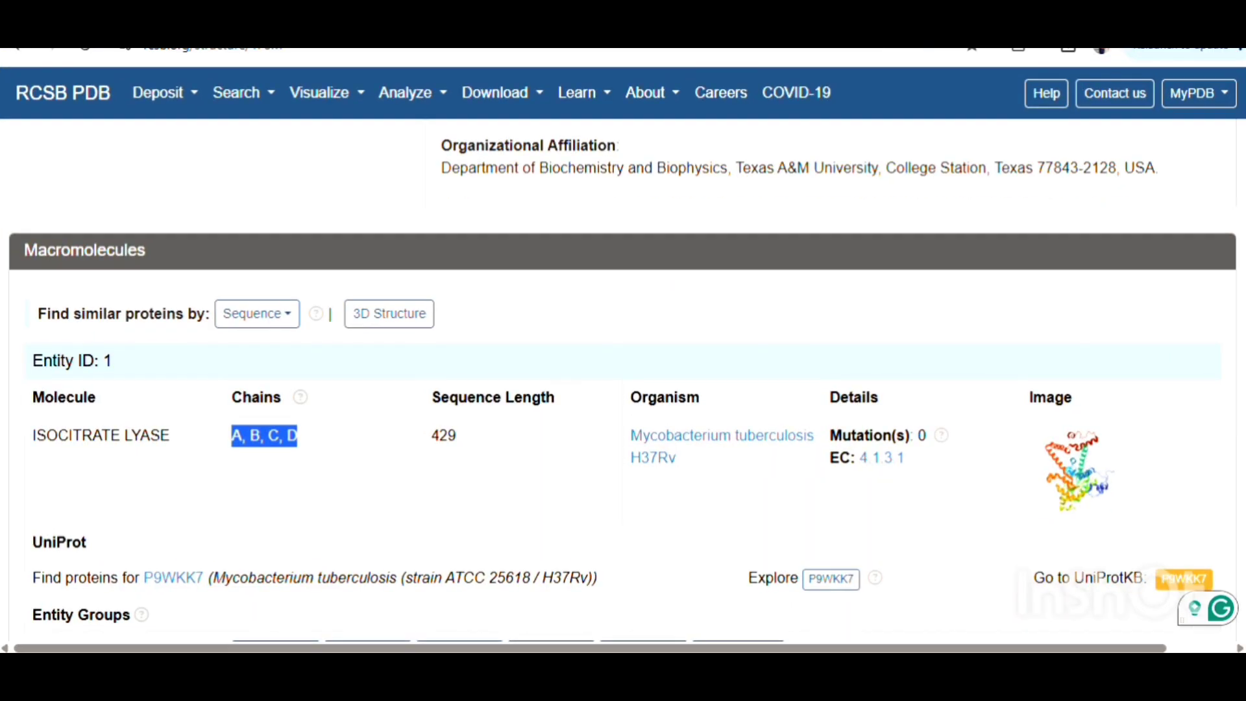
pyautogui.scroll(-15, 500, 445)
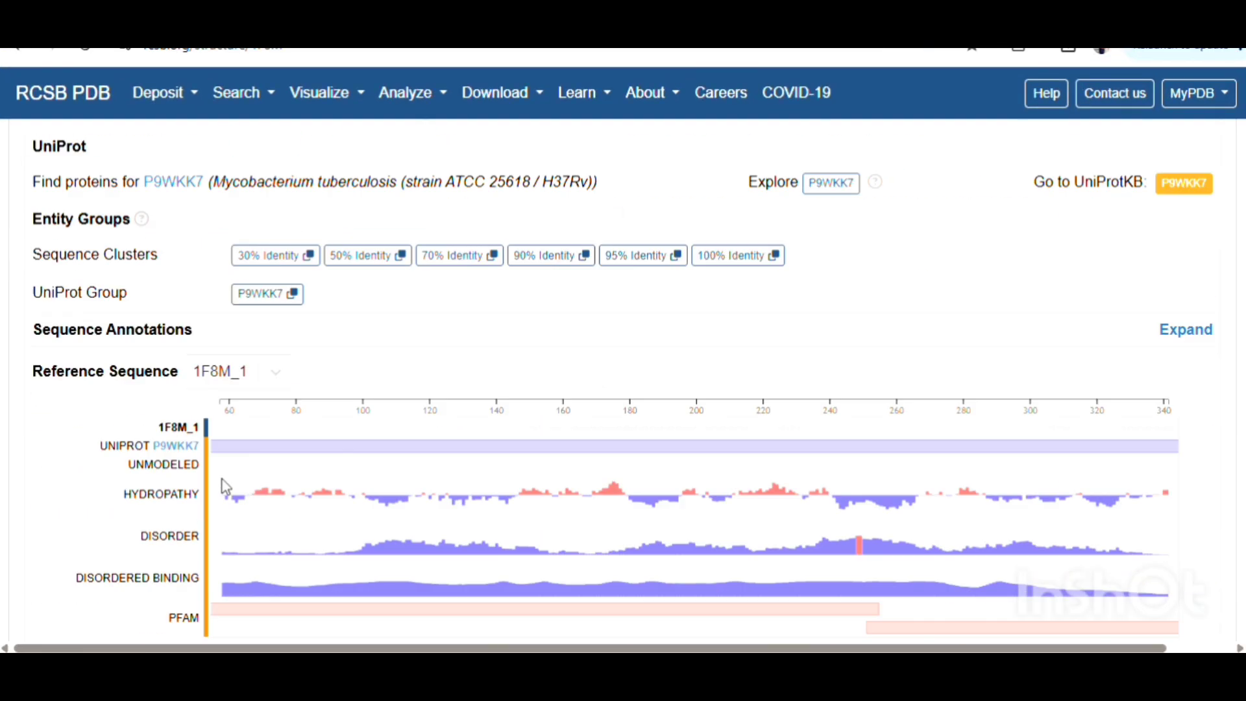
pyautogui.scroll(4, 226, 487)
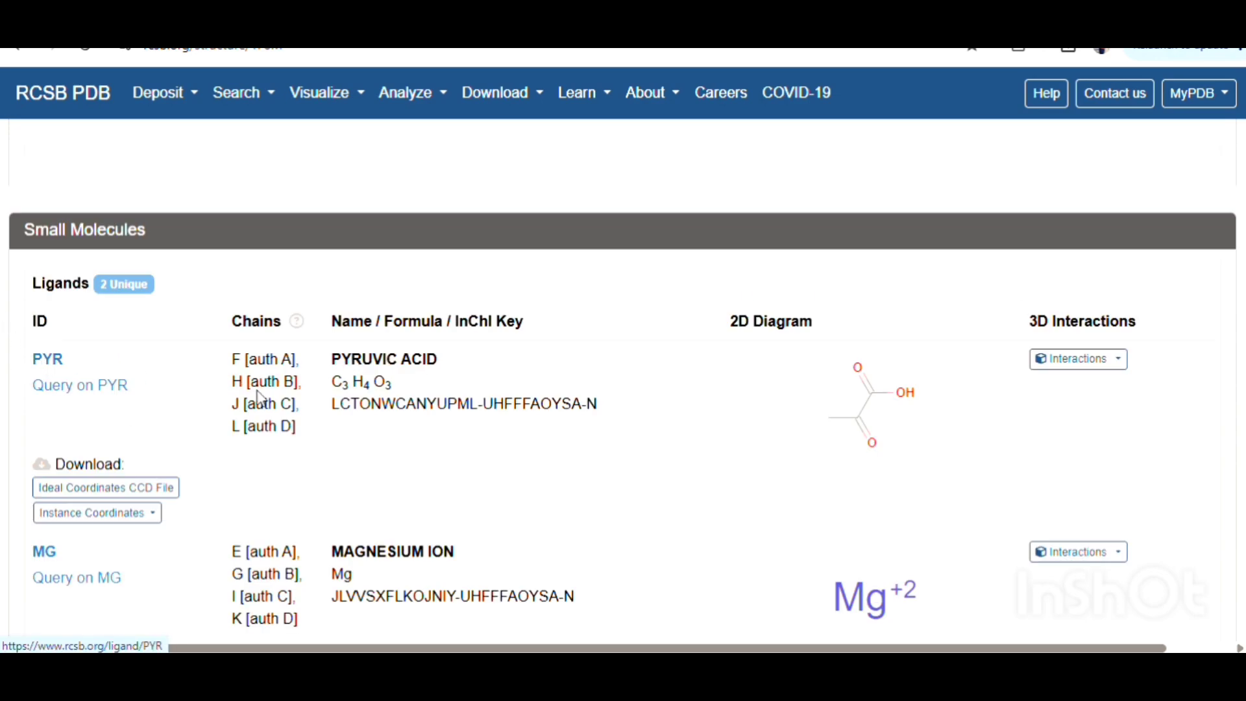
pyautogui.moveTo(333, 357); pyautogui.dragTo(462, 370)
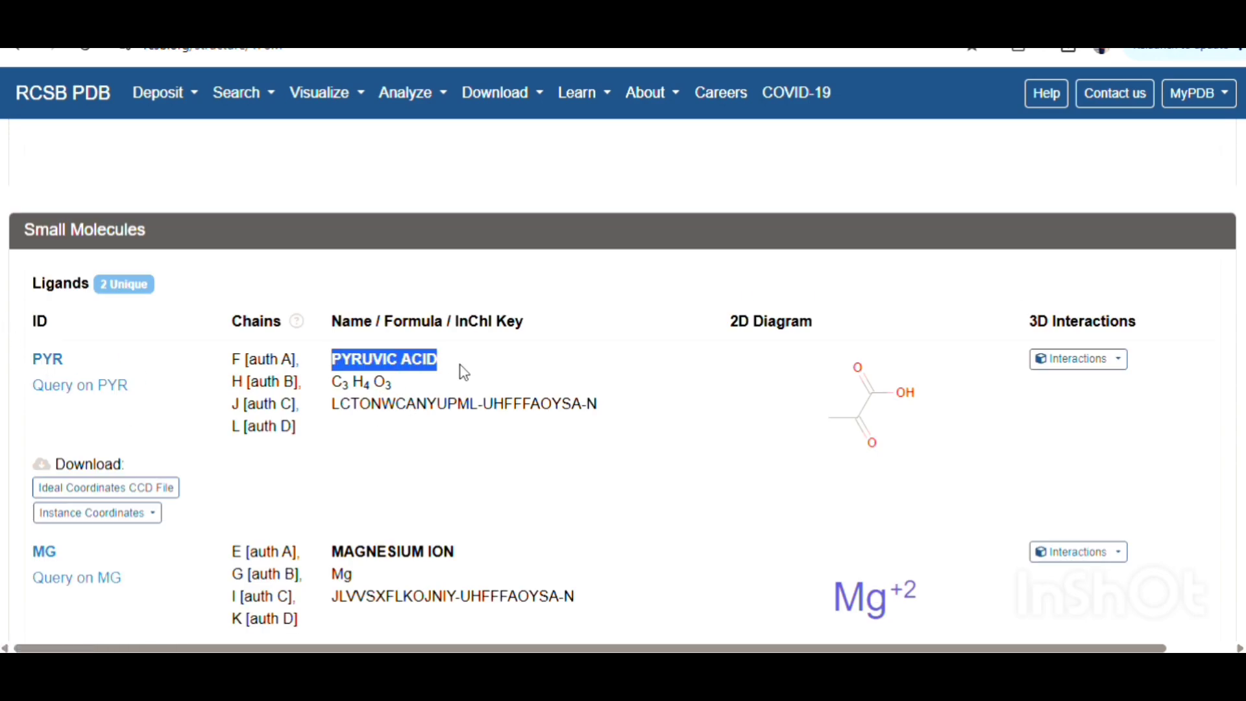
pyautogui.scroll(-4, 426, 428)
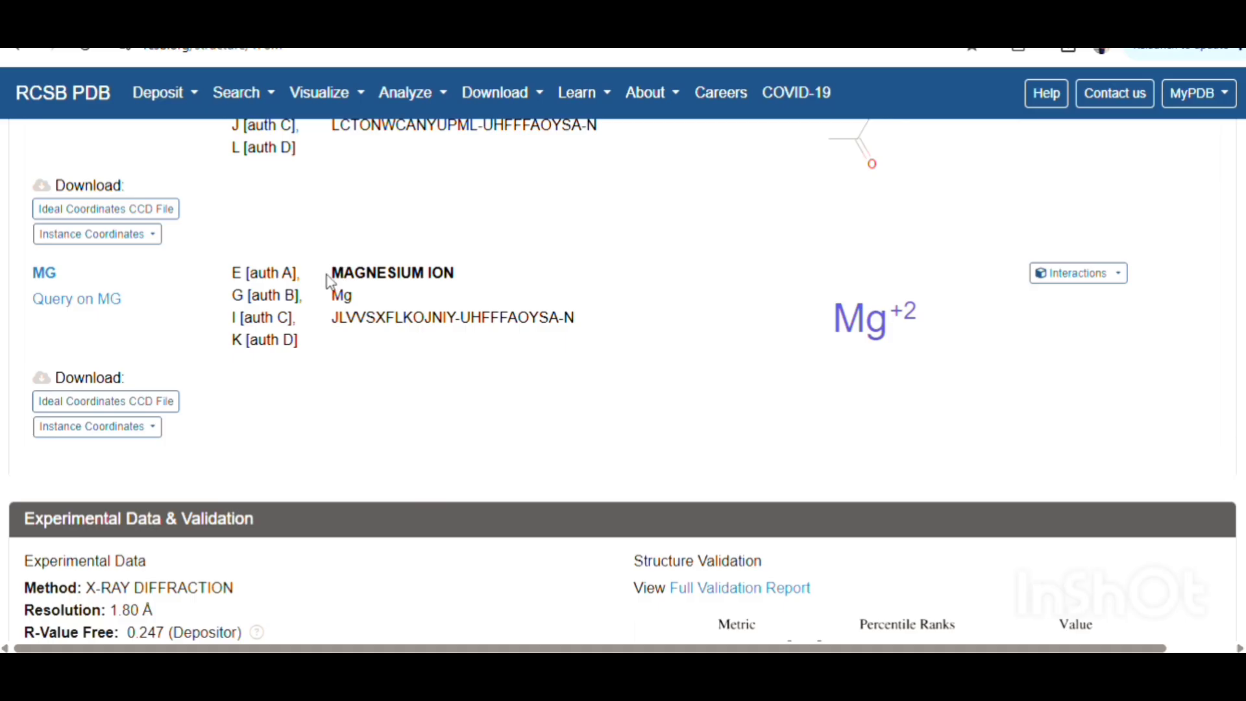
pyautogui.moveTo(331, 267); pyautogui.dragTo(495, 321)
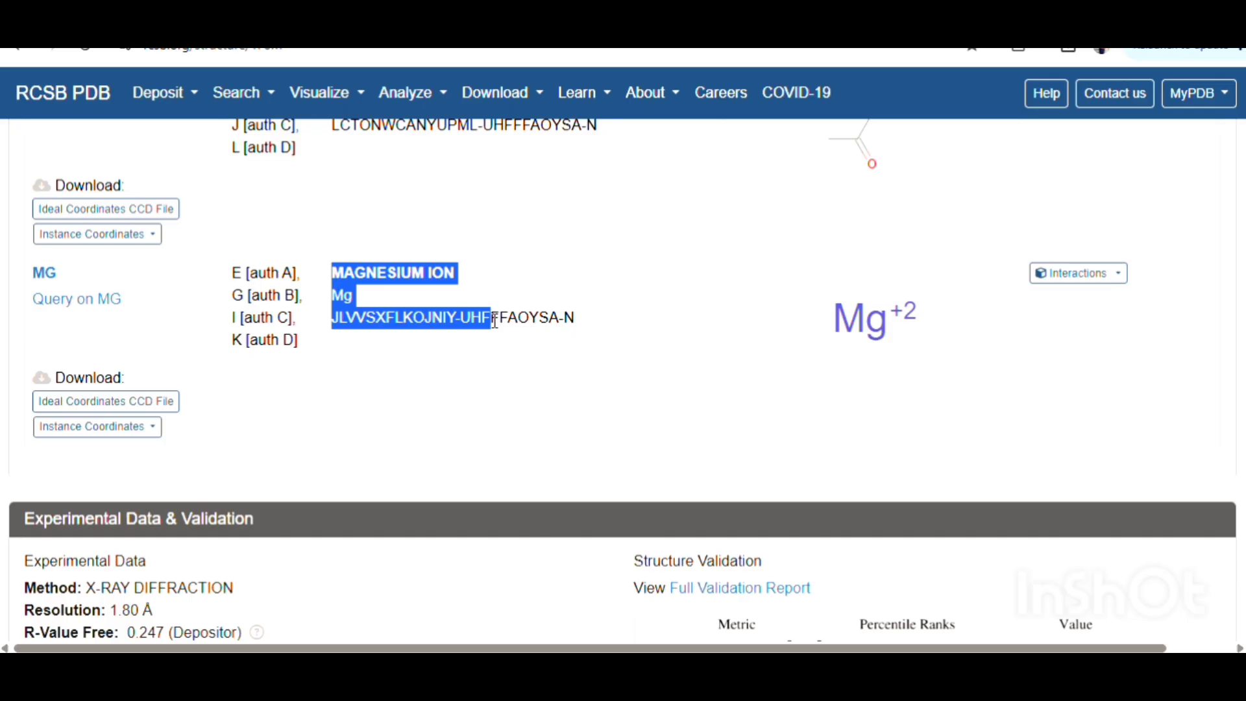
pyautogui.moveTo(495, 321); pyautogui.dragTo(578, 331)
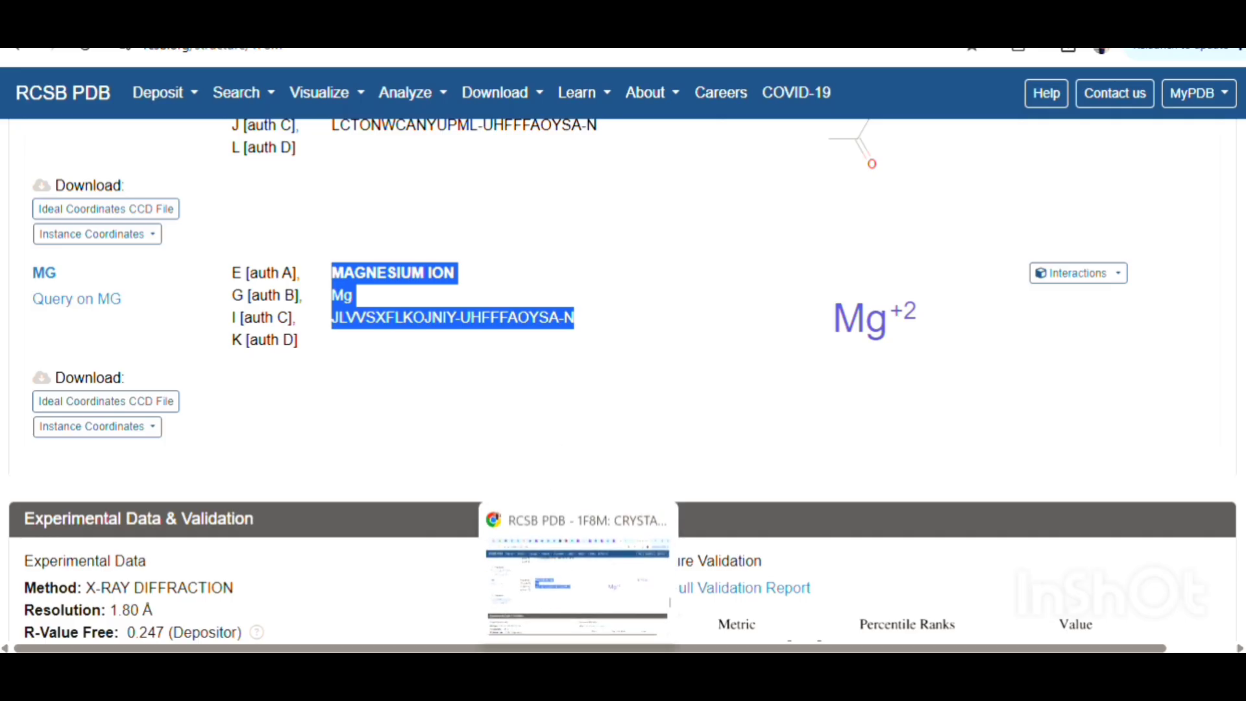
pyautogui.click(578, 669)
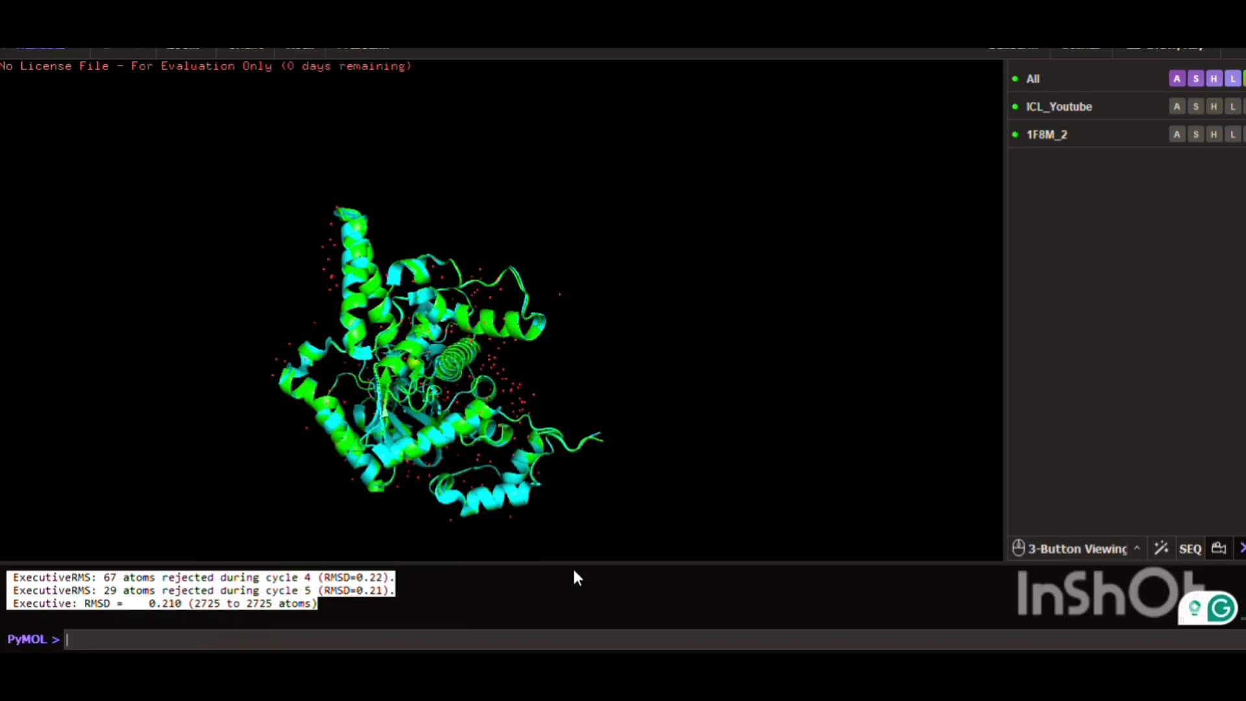
# Create a selection named mag_ion containing the residues named MG.
pyautogui.write('select ma')
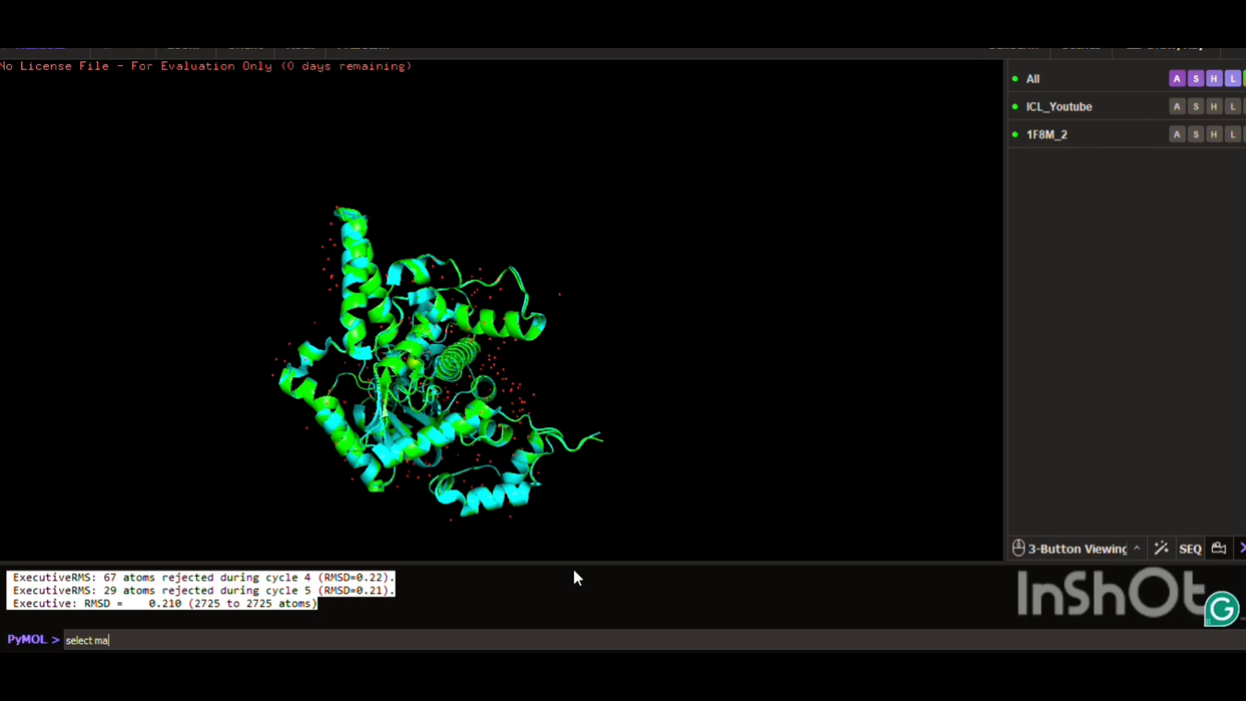
pyautogui.write('g_ion, resn MG')
pyautogui.press('Return')
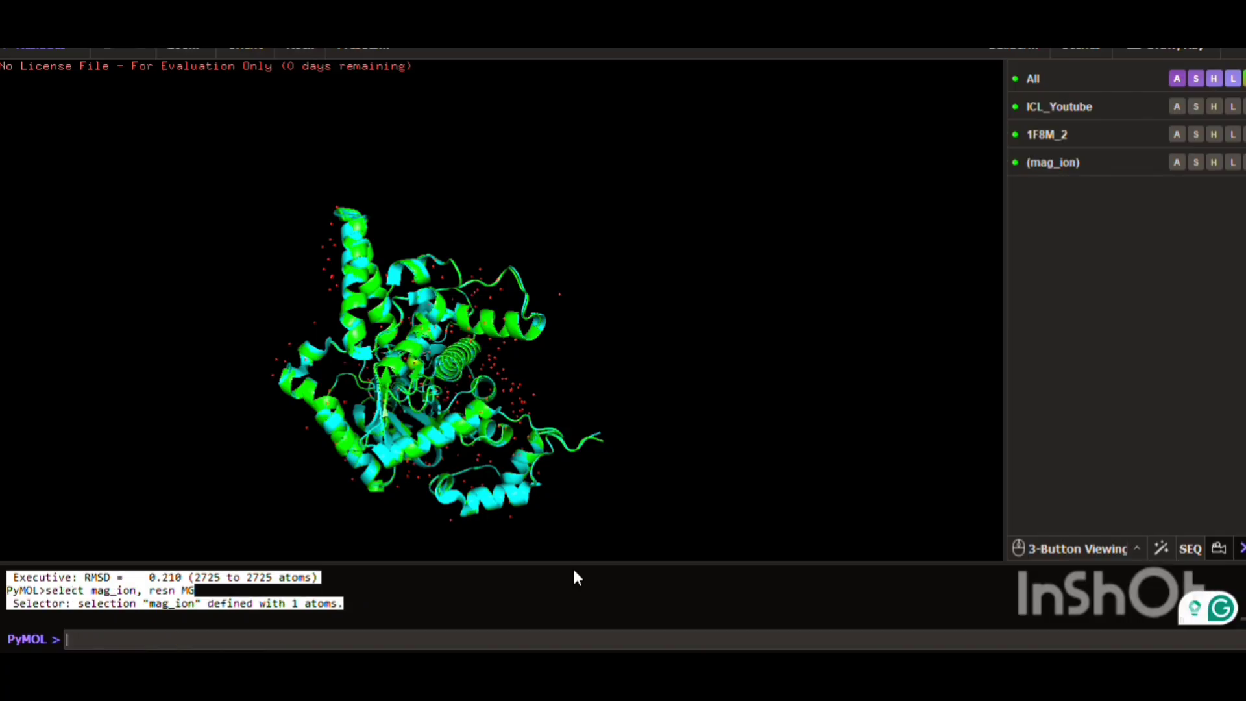
pyautogui.click(1051, 162)
pyautogui.click(1020, 170)
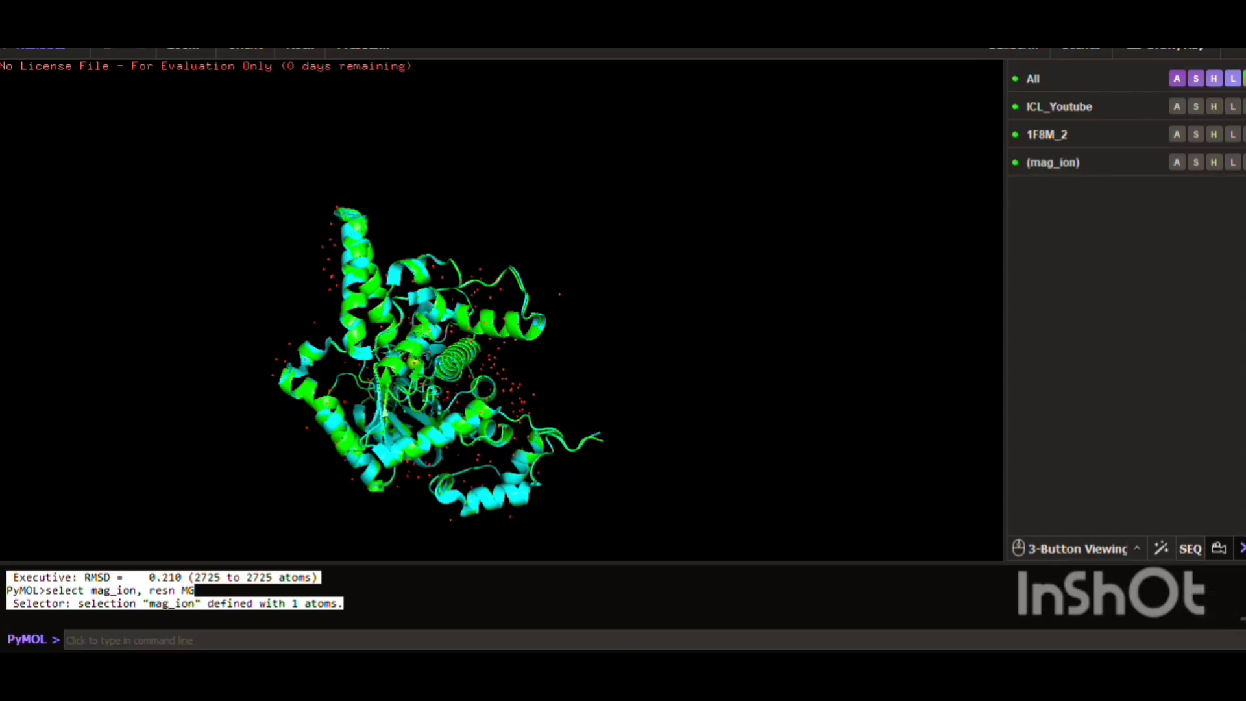
pyautogui.click(304, 643)
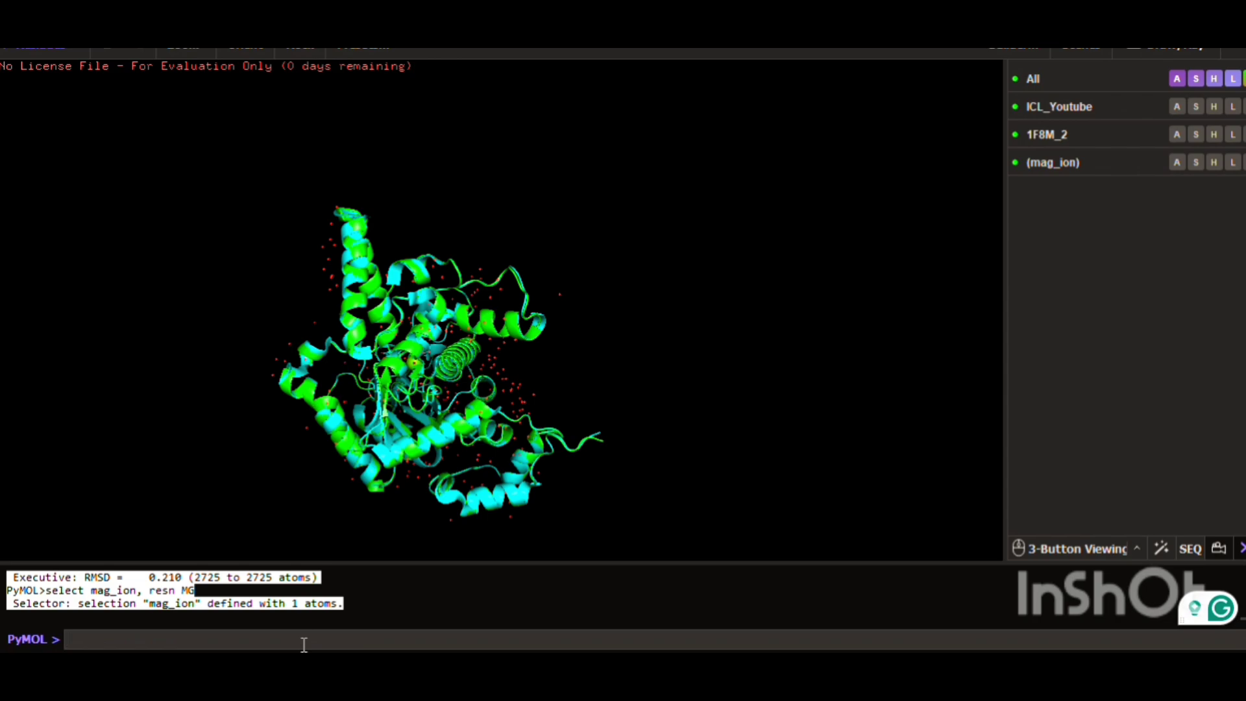
# Zoom in on the mag_ion selection and show it as spheres.
pyautogui.write('z')
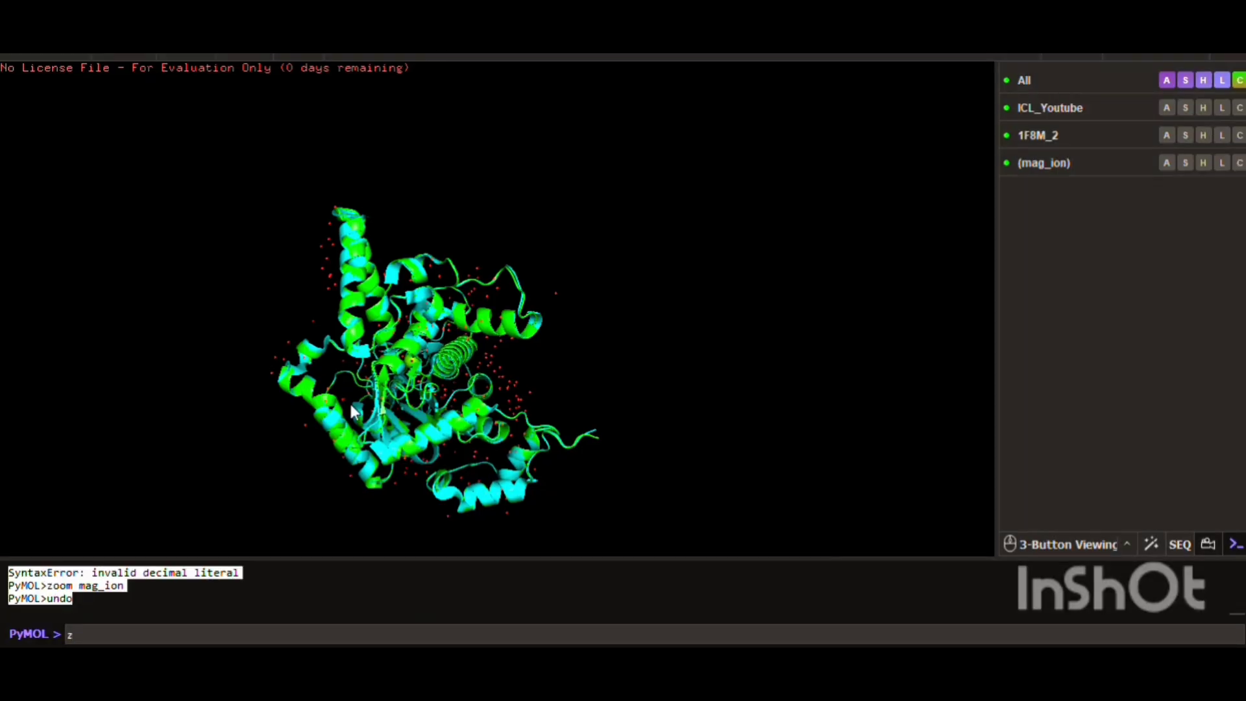
pyautogui.write('oom mag_ion')
pyautogui.press('Return')
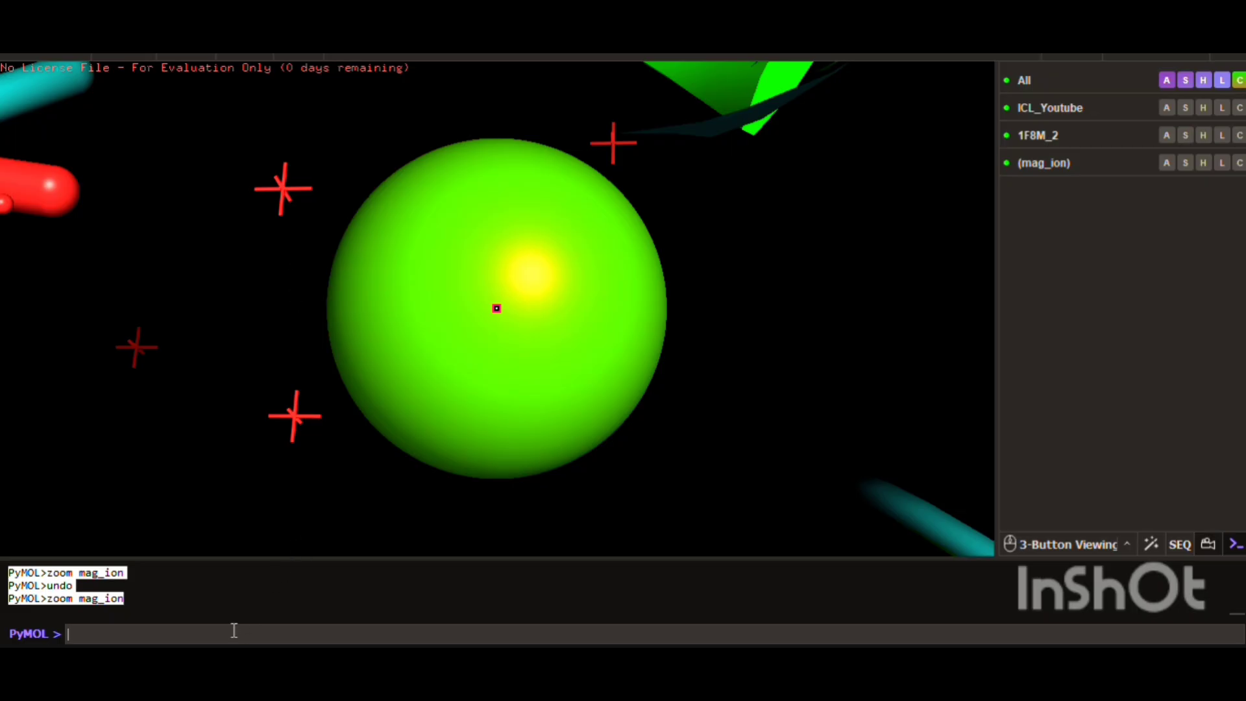
pyautogui.write('show spheres, mag_ion')
pyautogui.press('Return')
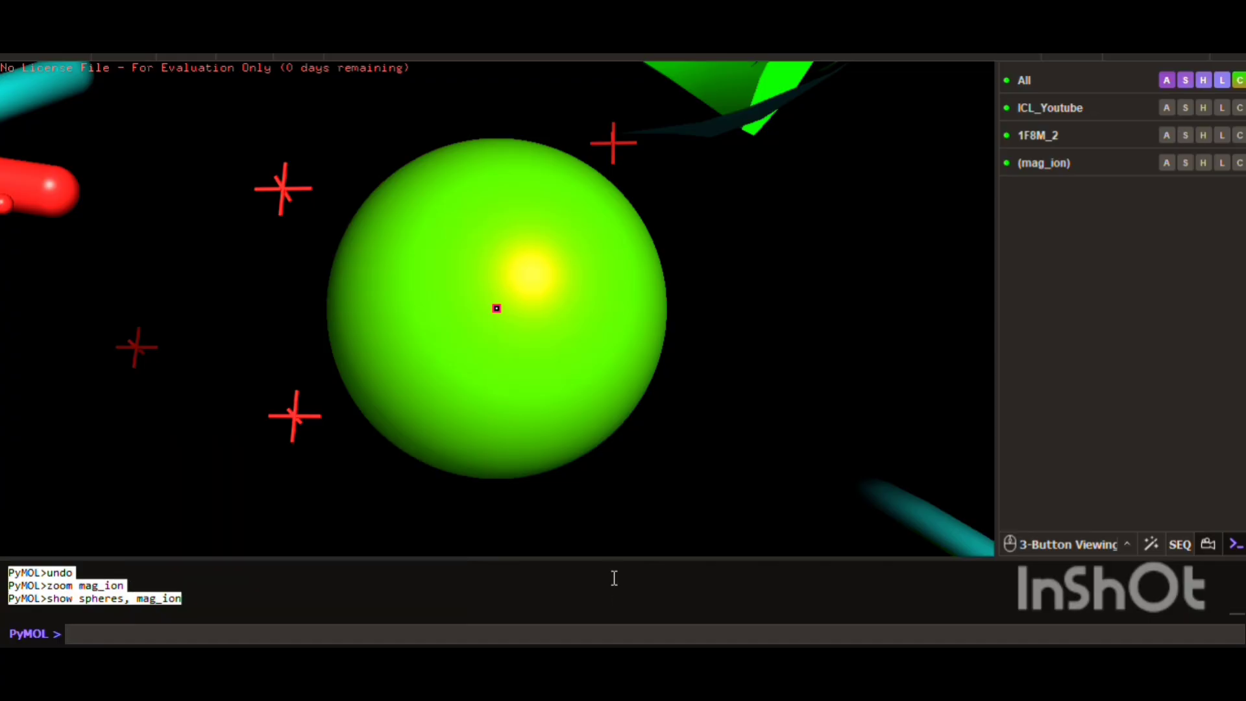
# Color the mag_ion selection yellow.
pyautogui.write('colo')
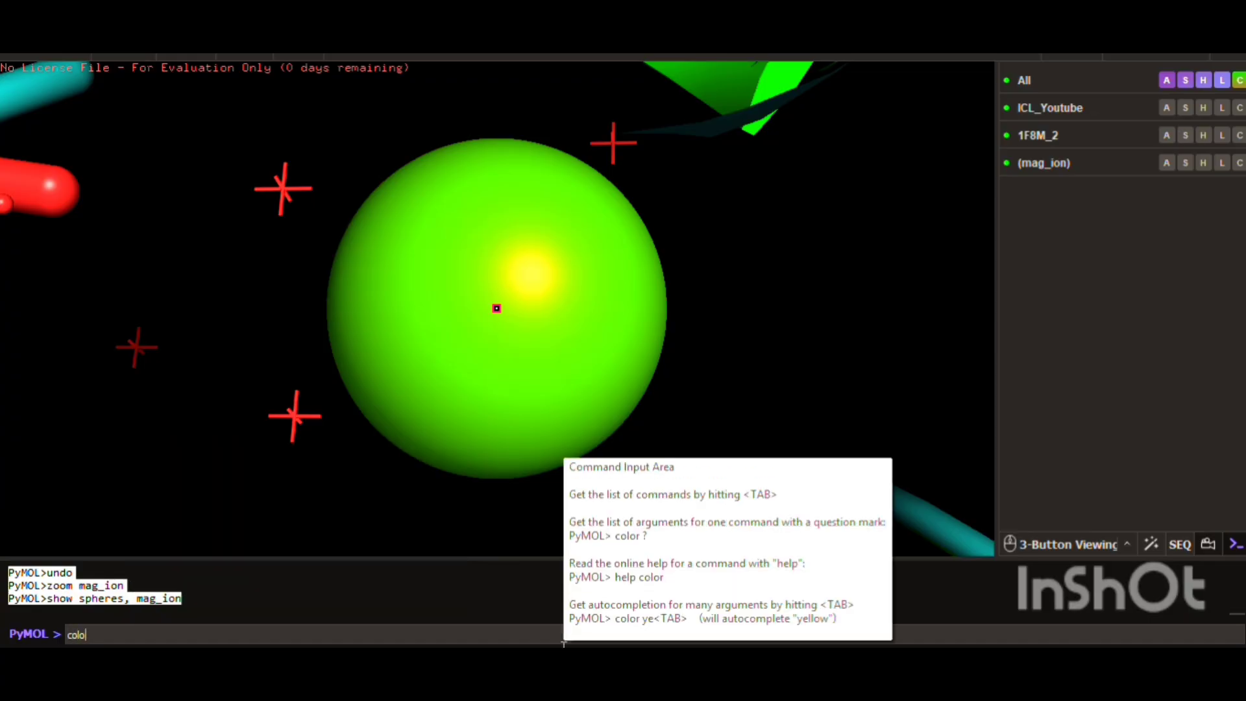
pyautogui.moveTo(735, 663)
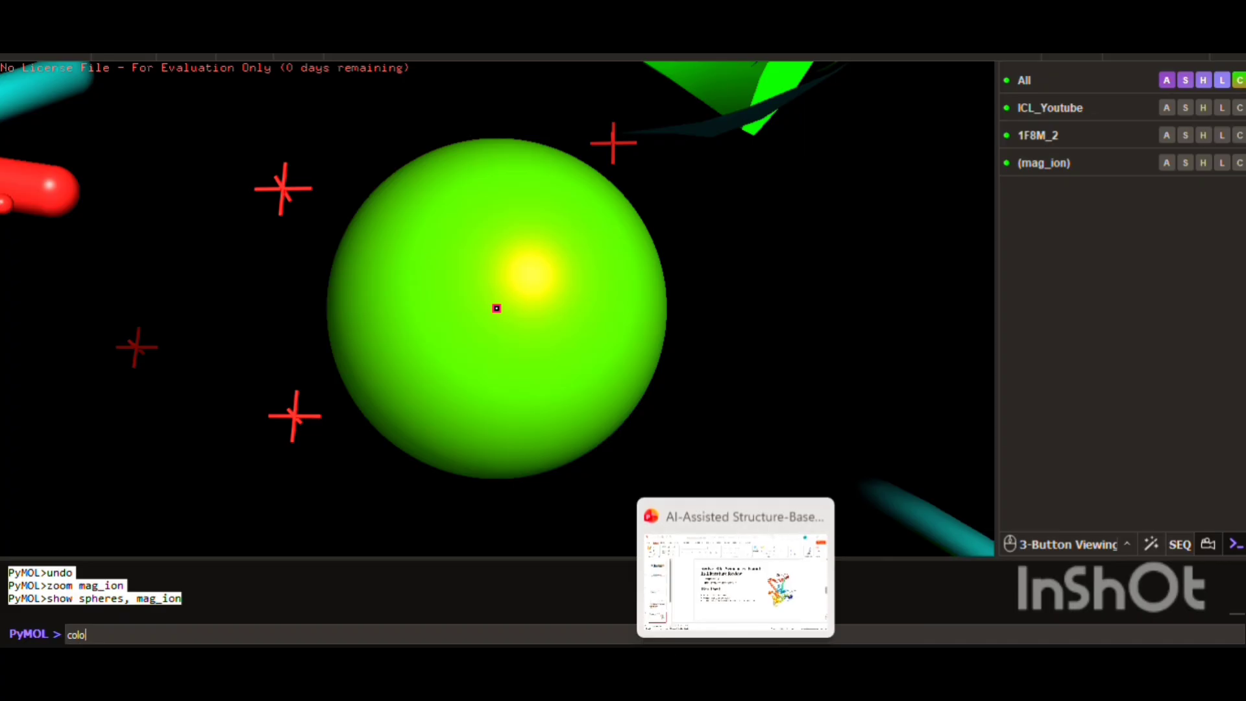
pyautogui.write('r')
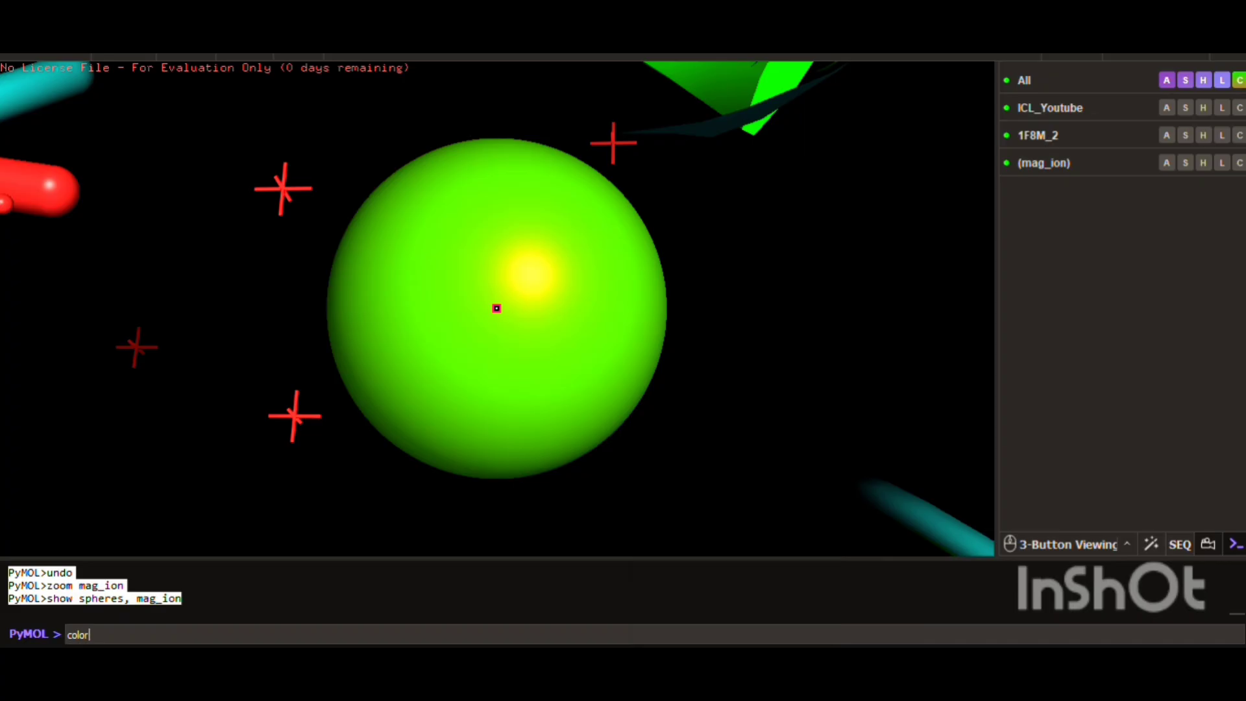
pyautogui.write(' yellow, mag_ion')
pyautogui.press('Return')
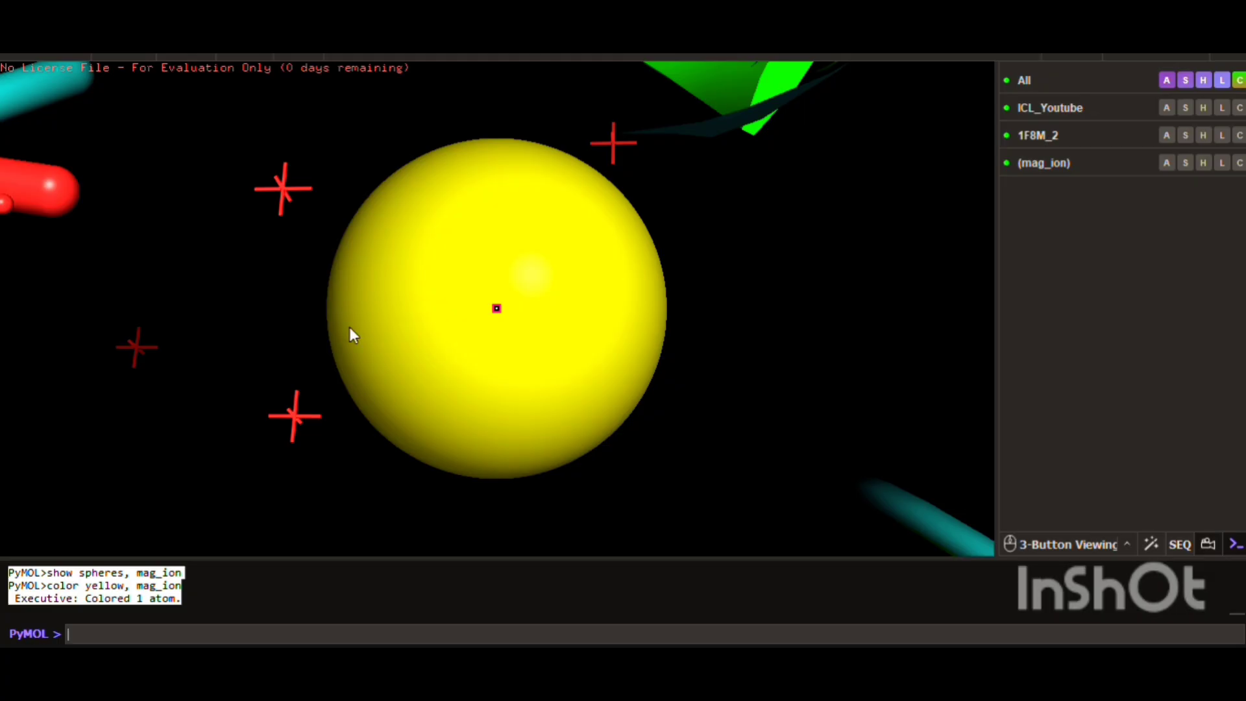
# Examine the magnesium ion and the red nonbonded crosses around it from different angles and distances.
pyautogui.moveTo(702, 285); pyautogui.dragTo(713, 223)
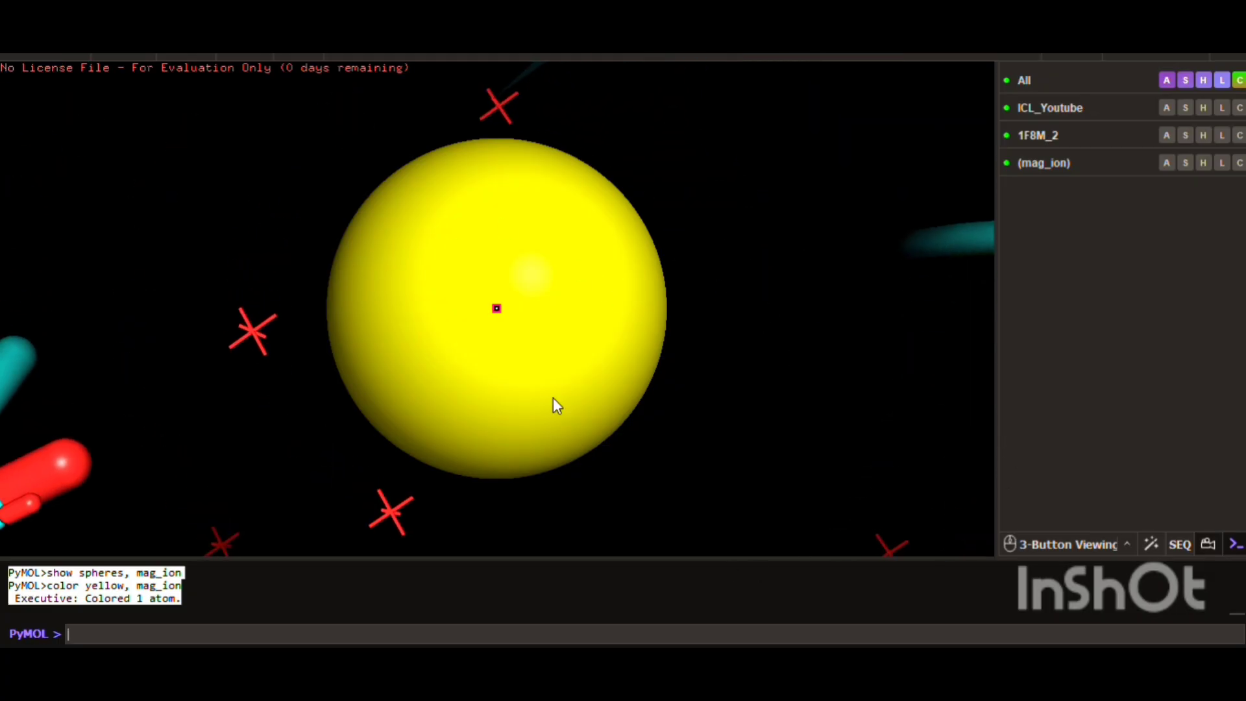
pyautogui.scroll(3, 547, 305)
pyautogui.scroll(-5, 548, 305)
pyautogui.scroll(4, 548, 305)
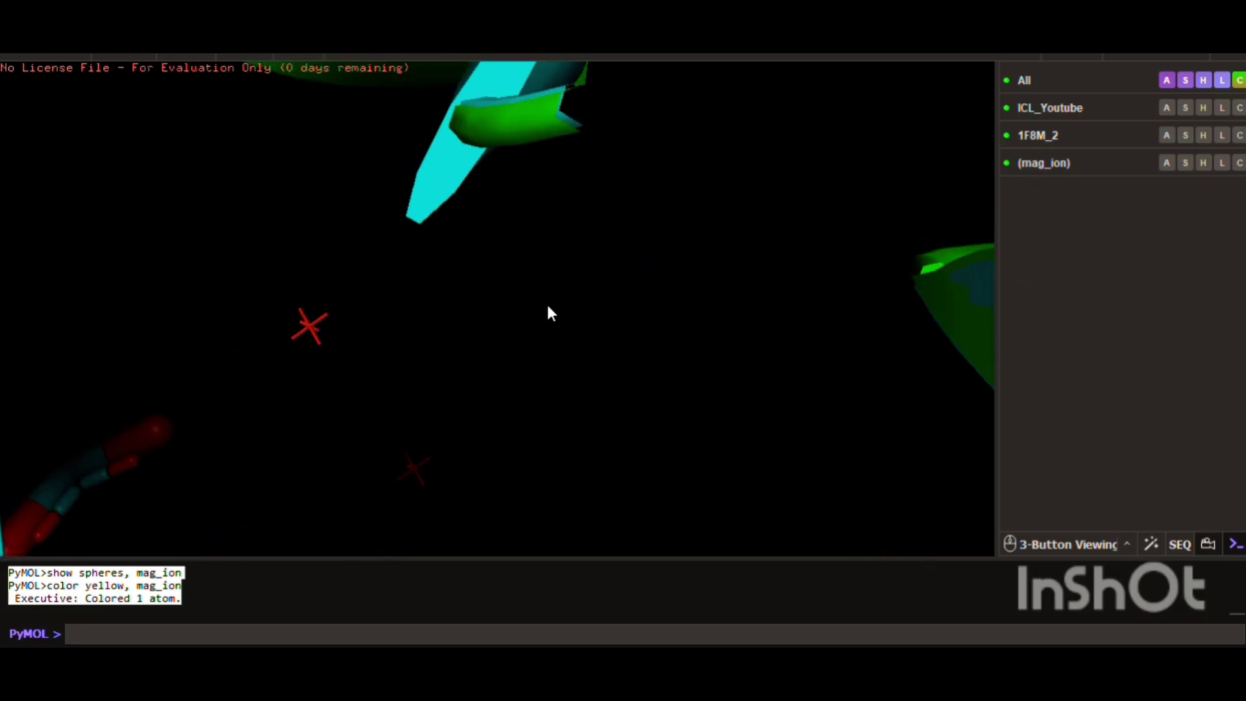
pyautogui.scroll(-4, 548, 306)
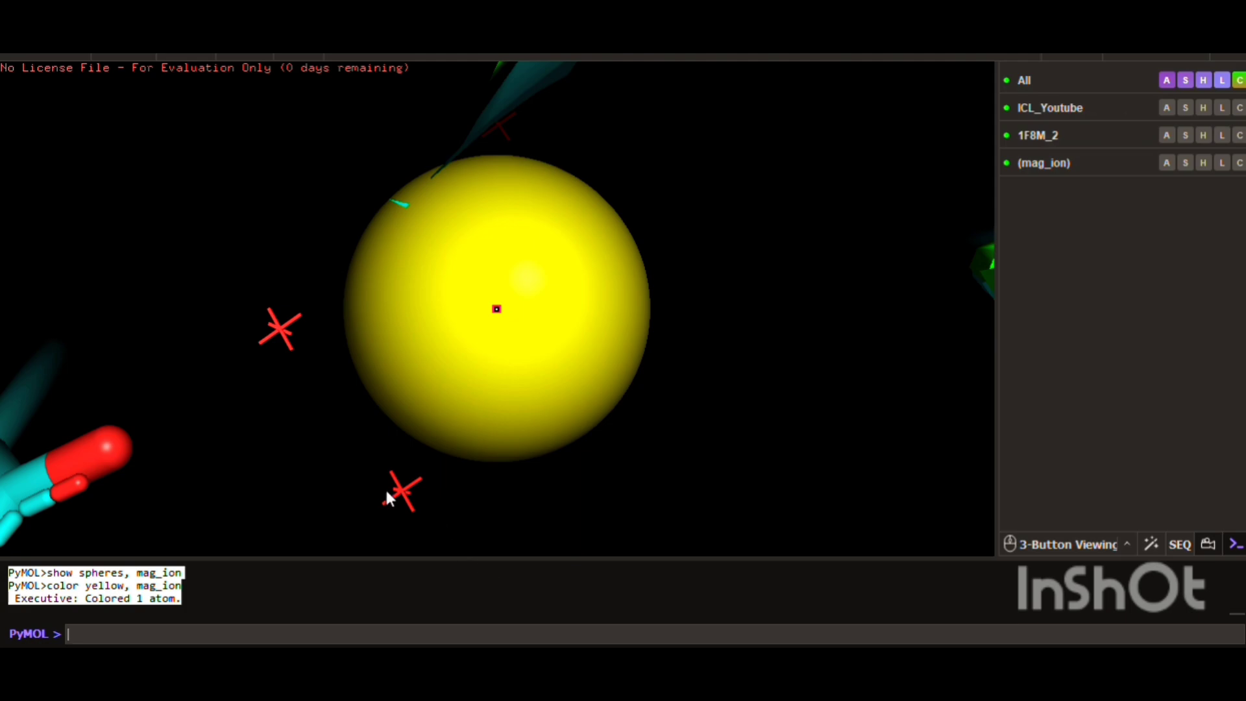
pyautogui.scroll(-1, 310, 385)
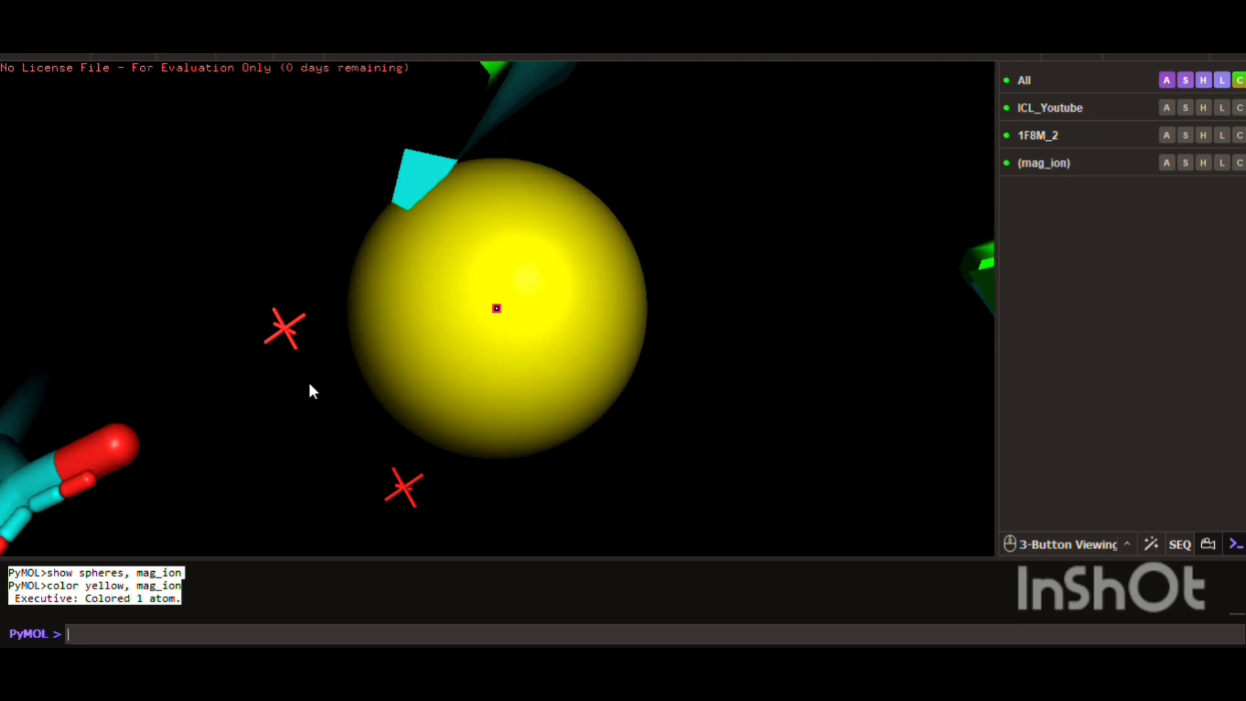
pyautogui.scroll(-3, 310, 384)
pyautogui.scroll(4, 310, 384)
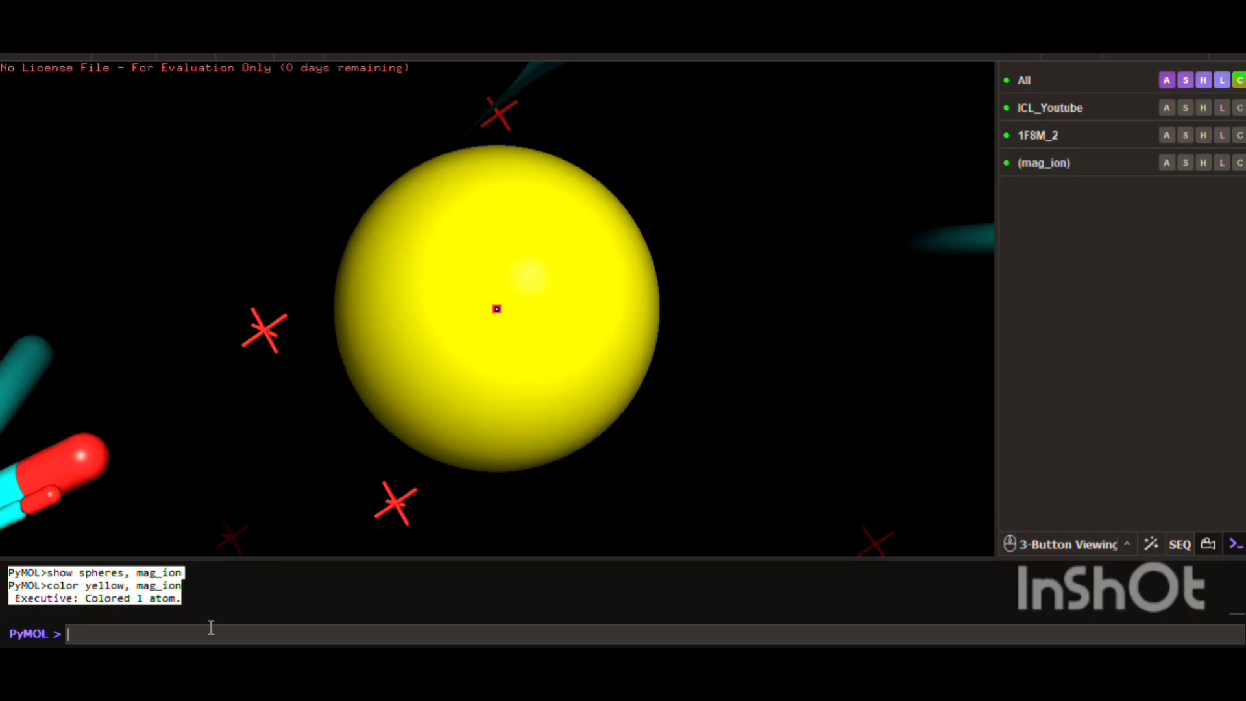
# Hide the nonbonded representation of 1F8M_2, undoing and redoing the change once to compare the views.
pyautogui.write('hide m')
pyautogui.press('BackSpace')
pyautogui.write('nonbonded, 1f8m_')
pyautogui.press('BackSpace')
pyautogui.press('BackSpace')
pyautogui.press('BackSpace')
pyautogui.press('BackSpace')
pyautogui.write('F8M_2')
pyautogui.press('Return')
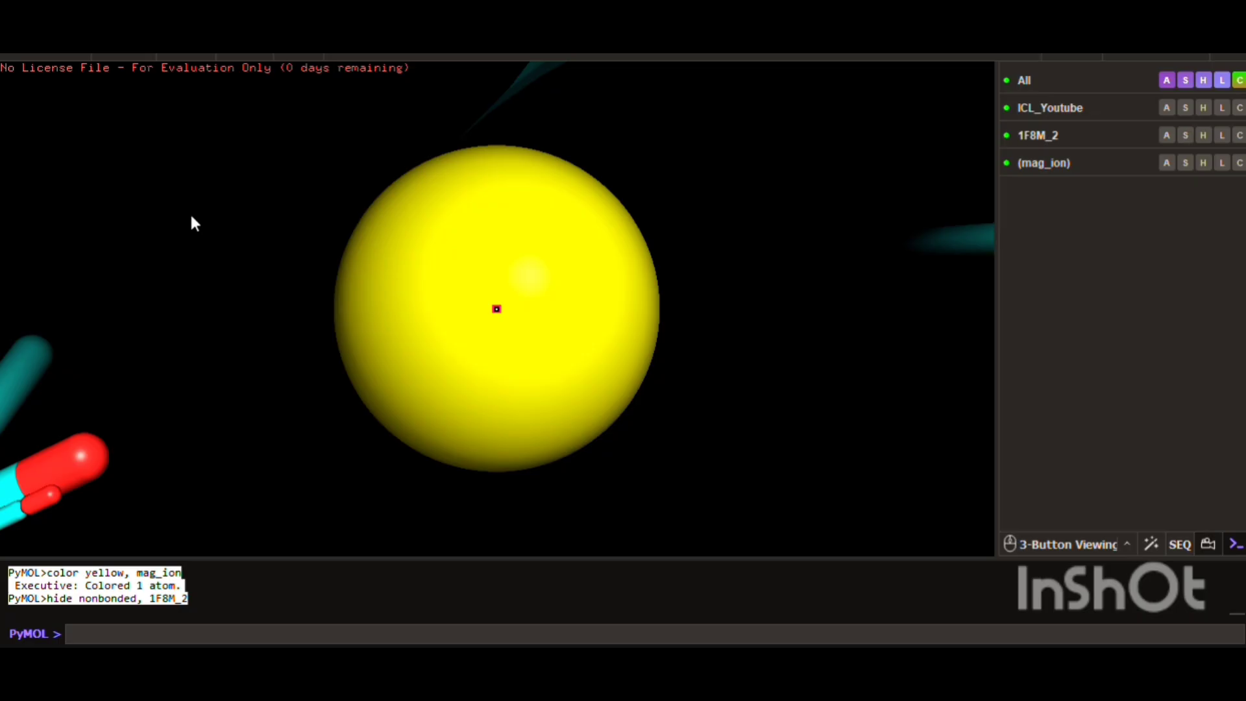
pyautogui.hotkey('ctrl', 'z')
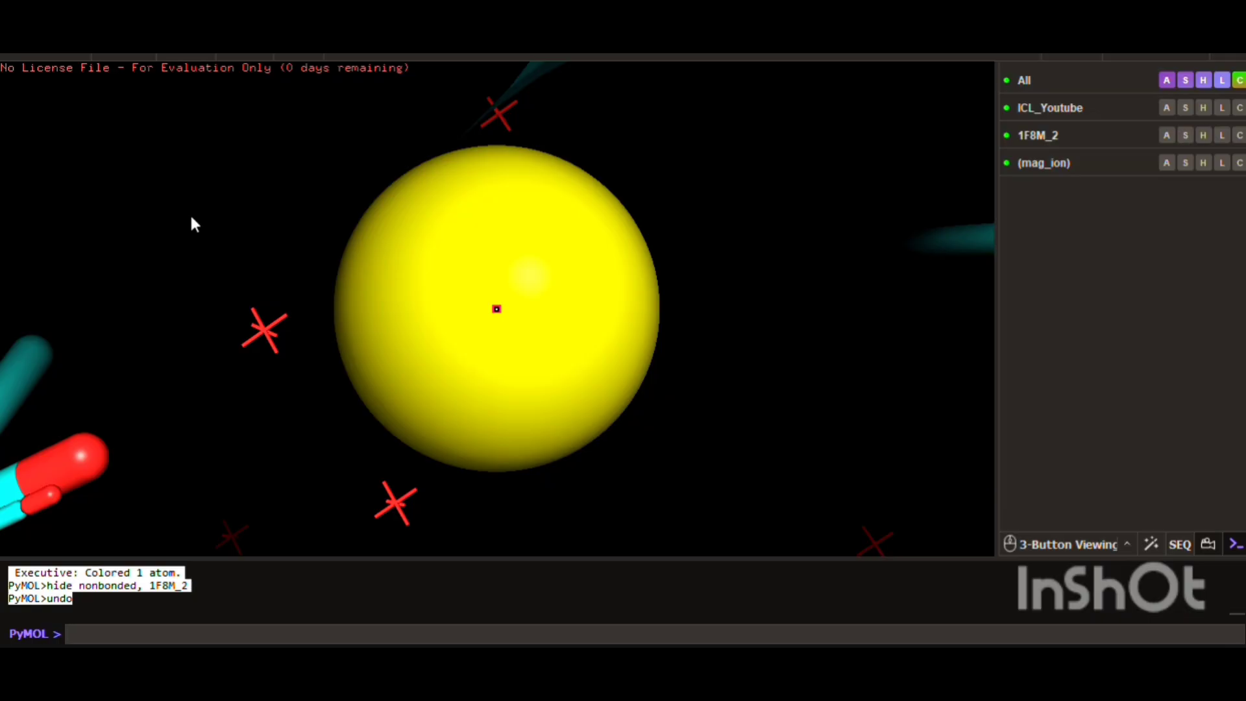
pyautogui.hotkey('ctrl', 'y')
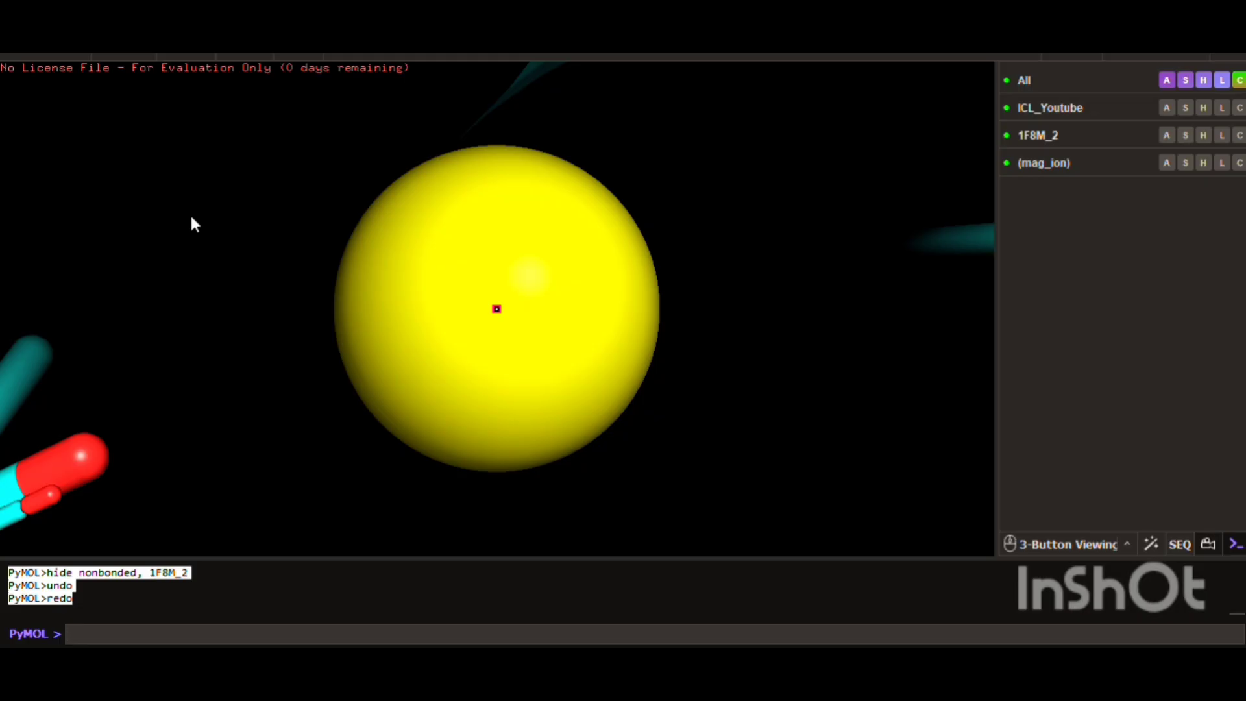
# Zoom to mag_ion and toggle the visibility of 1F8M_2 to compare it with the prediction, leaving 1F8M_2 hidden.
pyautogui.write('zoom mag_ion')
pyautogui.press('Return')
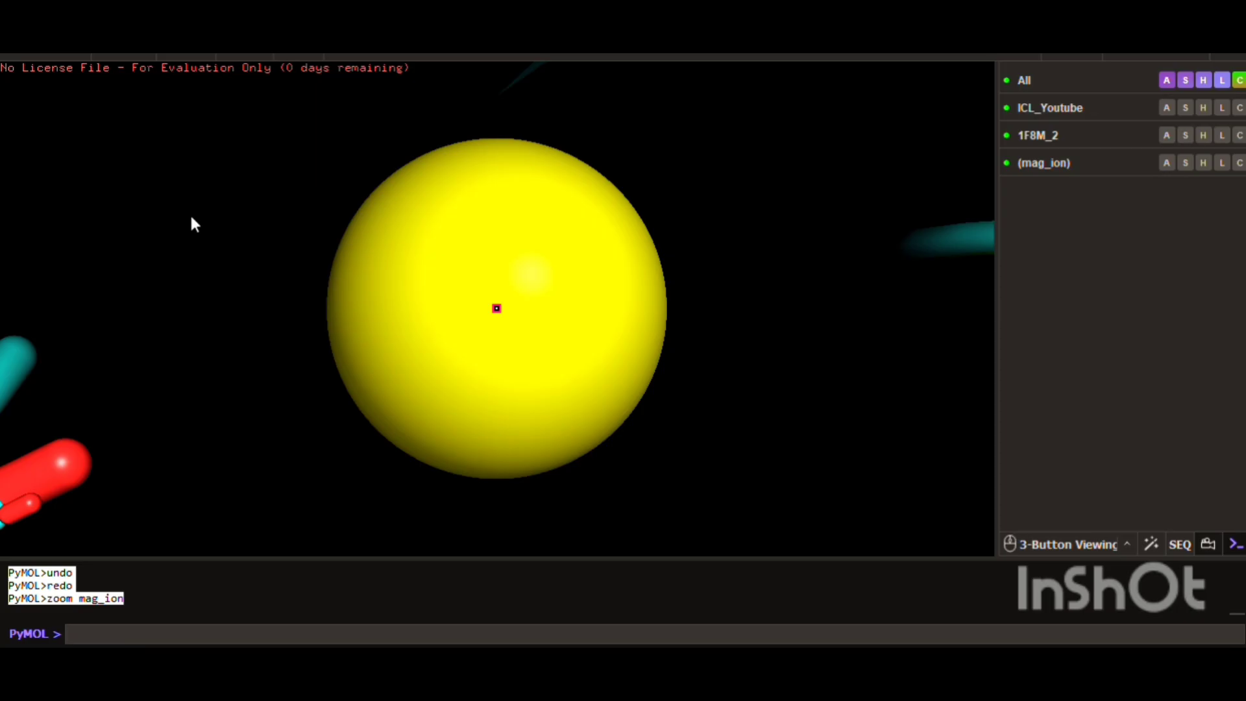
pyautogui.click(1008, 135)
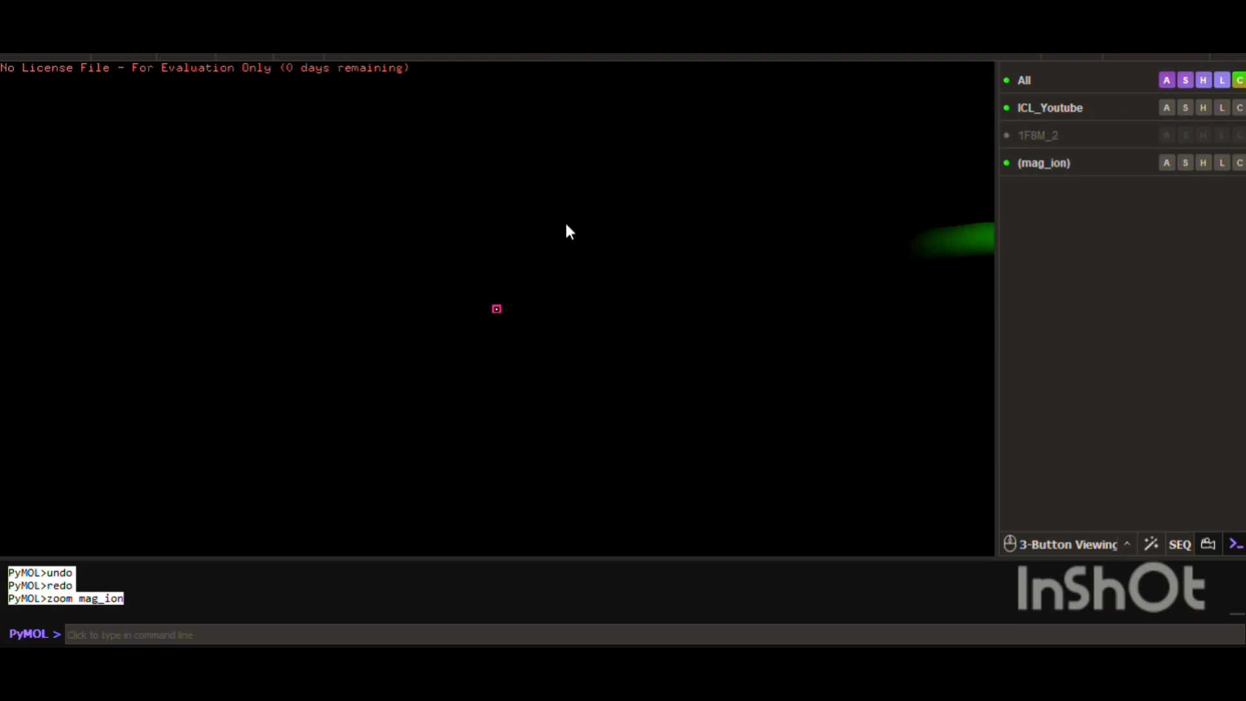
pyautogui.scroll(3, 566, 224)
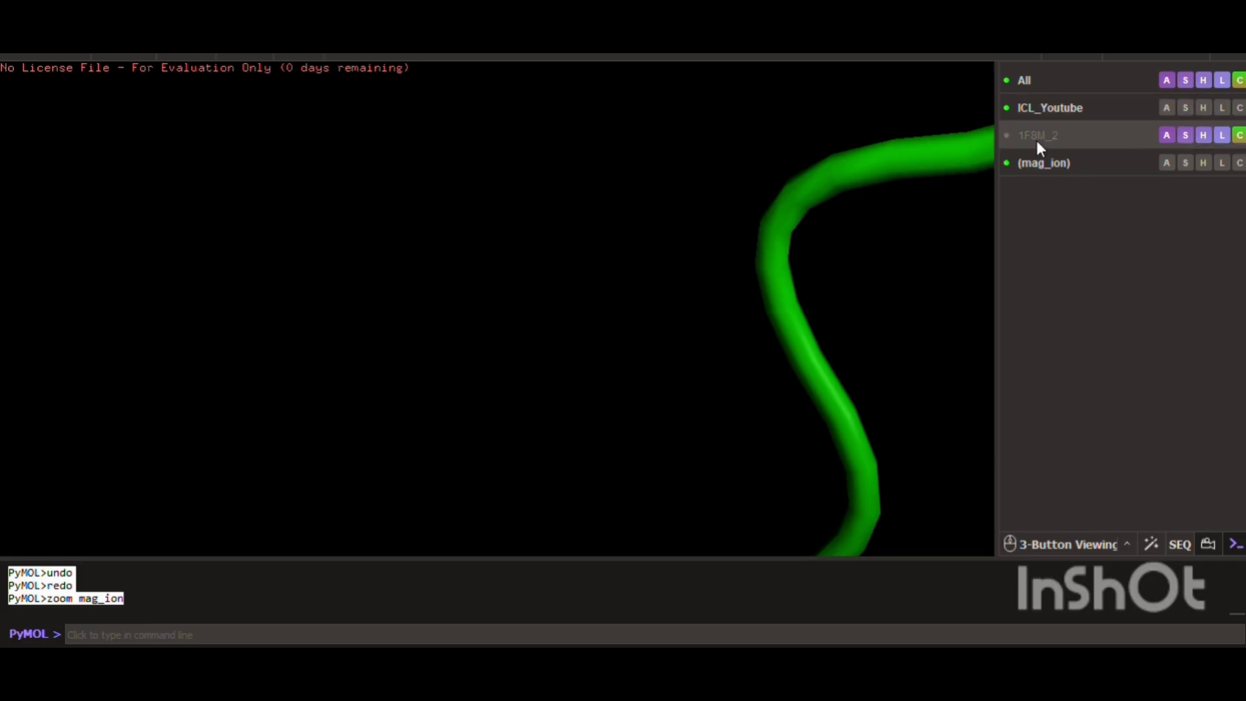
pyautogui.click(1017, 141)
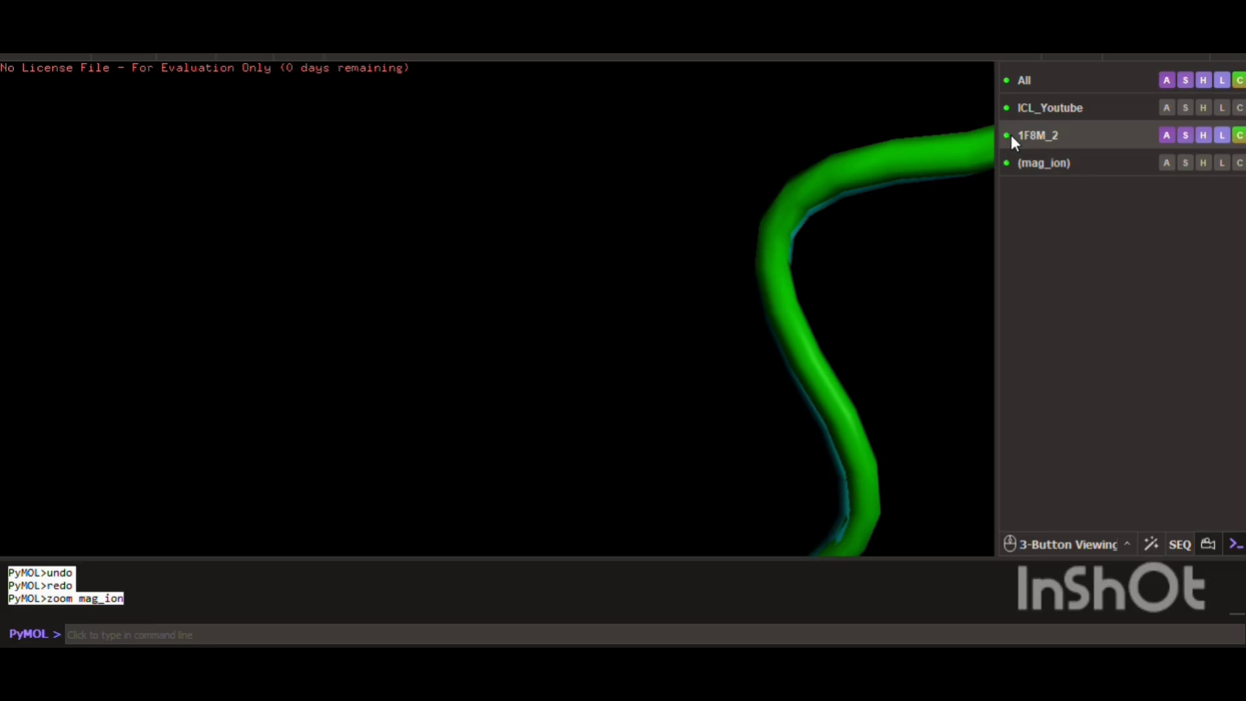
pyautogui.click(1014, 139)
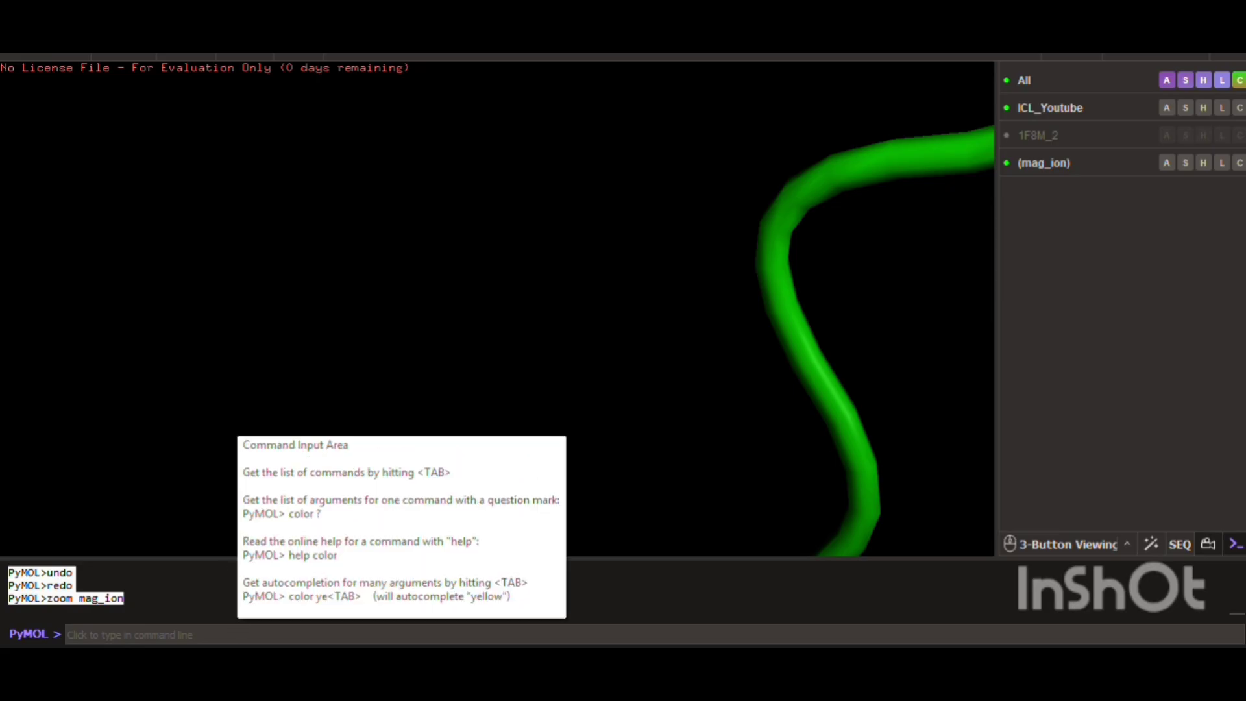
# Create a new object named final that combines ICL_Youtube and mag_ion.
pyautogui.click(135, 640)
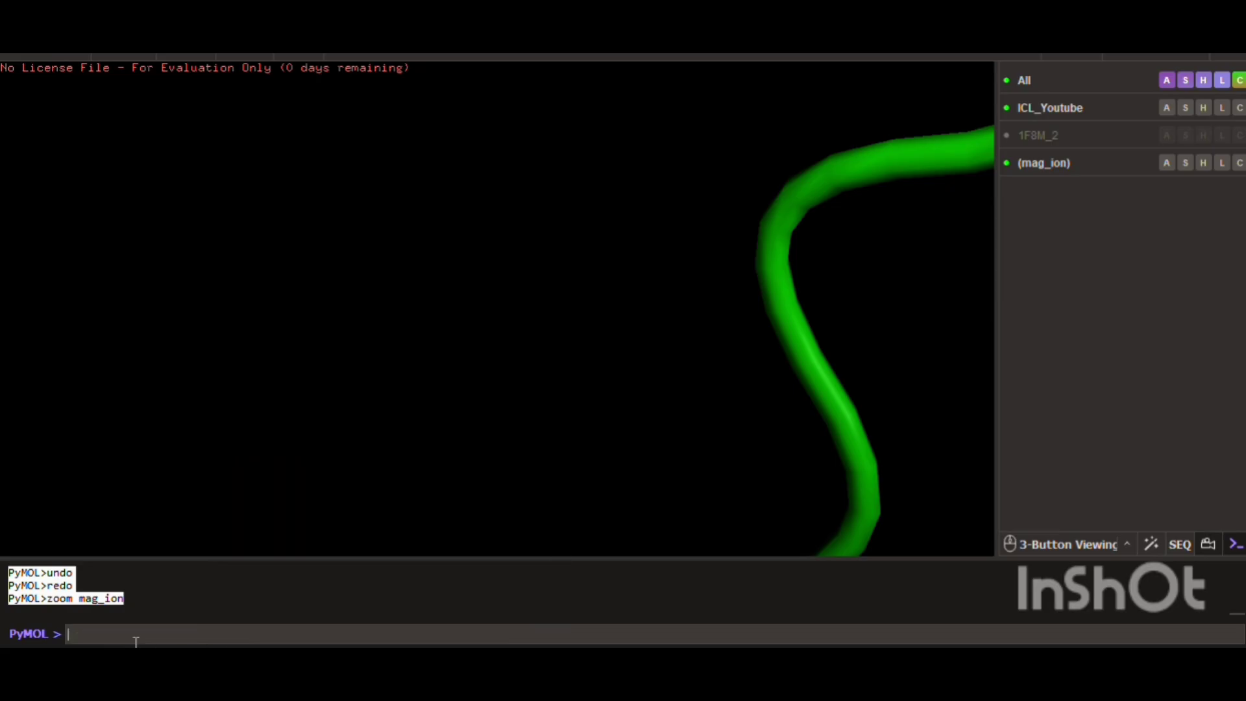
pyautogui.write('cre')
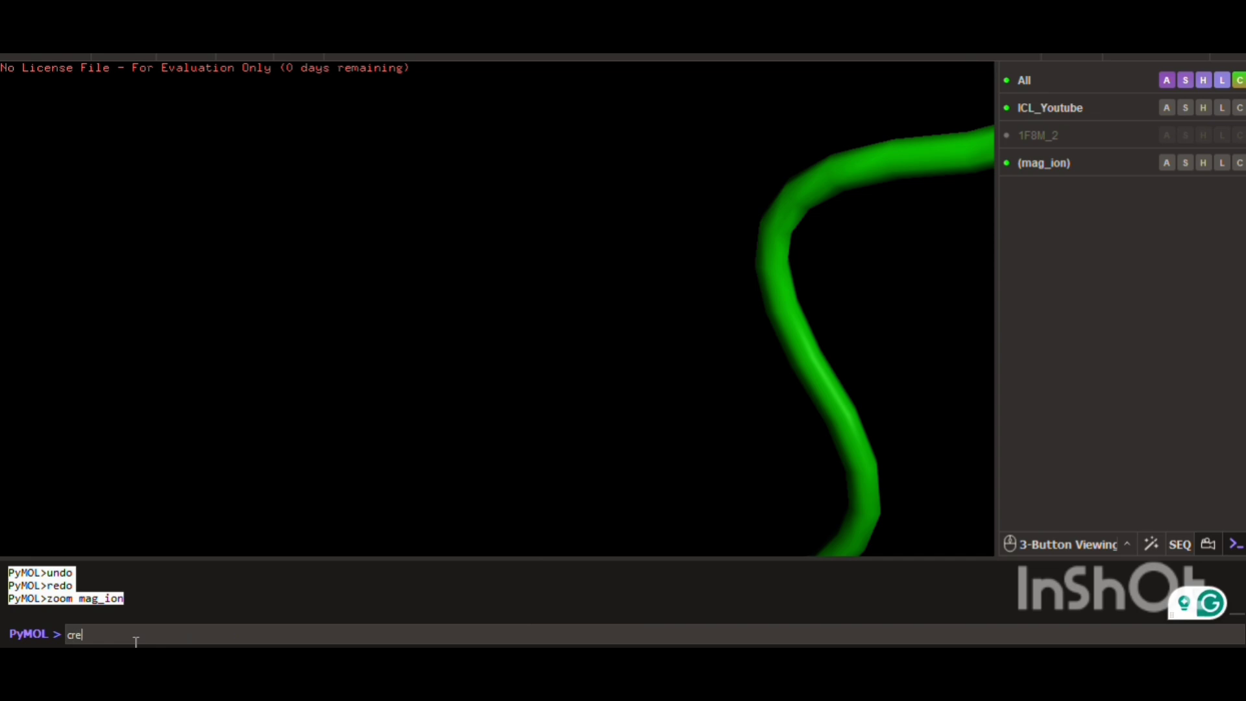
pyautogui.write('ate ')
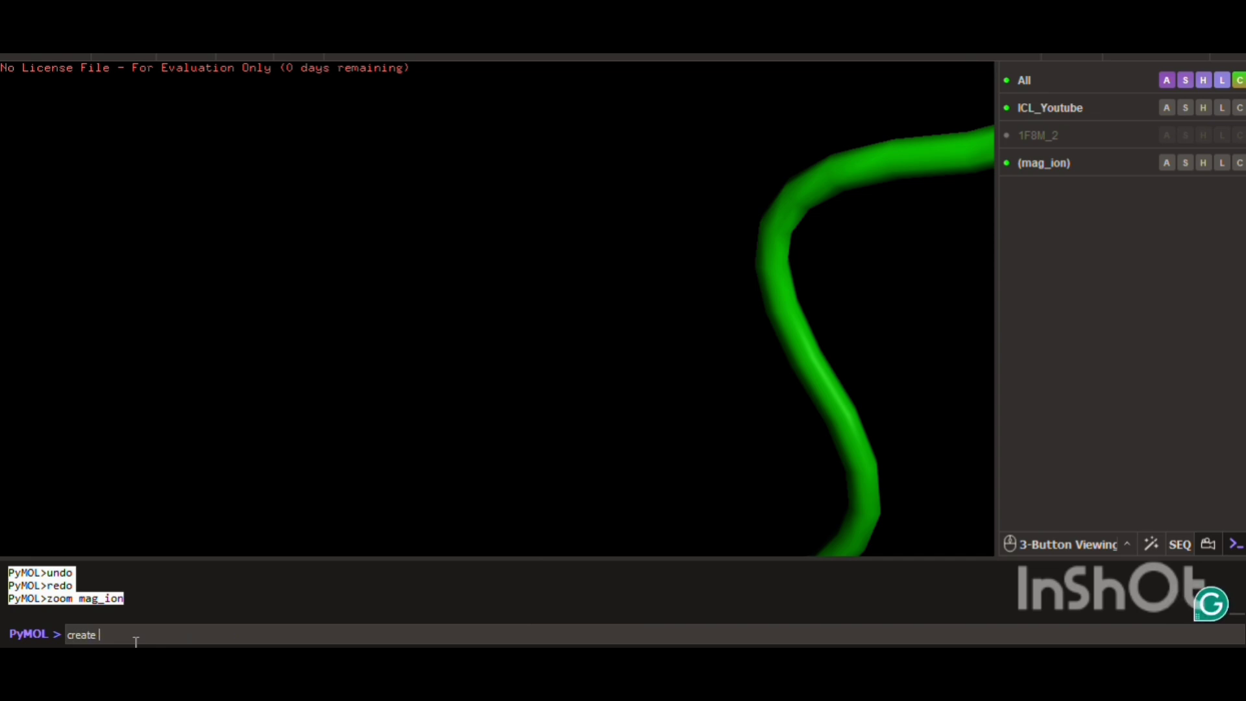
pyautogui.write('fina')
pyautogui.write('l, ICL_Youtube')
pyautogui.write('or m')
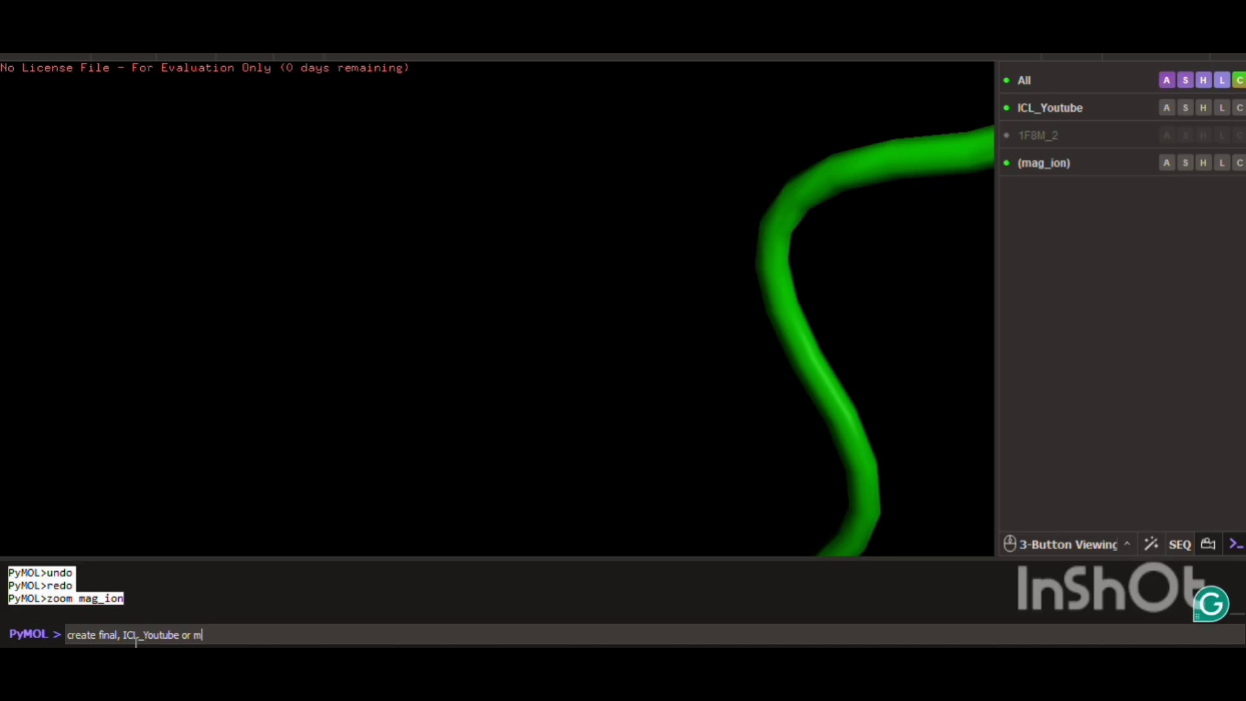
pyautogui.write('ag_ion')
pyautogui.press('Return')
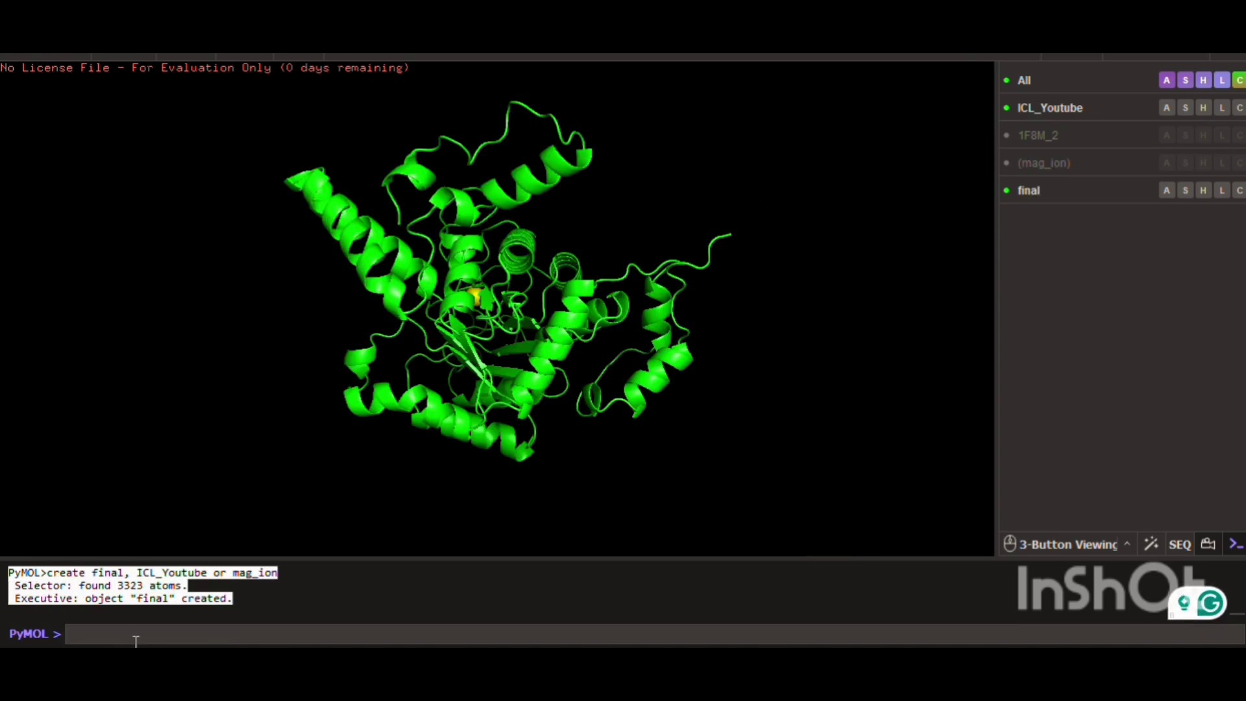
pyautogui.moveTo(706, 508); pyautogui.dragTo(360, 406)
pyautogui.moveTo(512, 326)
pyautogui.mouseDown()
pyautogui.moveTo(467, 357)
pyautogui.moveTo(491, 310)
pyautogui.moveTo(496, 329)
pyautogui.mouseUp()
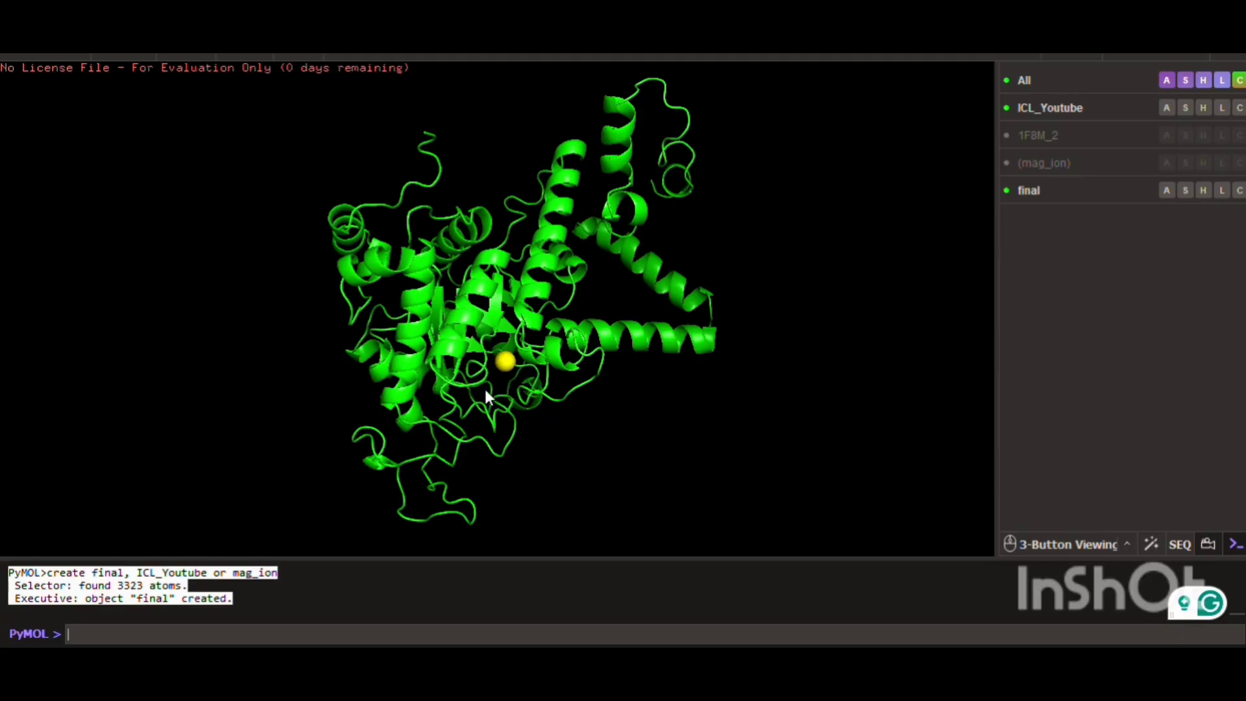
pyautogui.moveTo(195, 435); pyautogui.dragTo(387, 499)
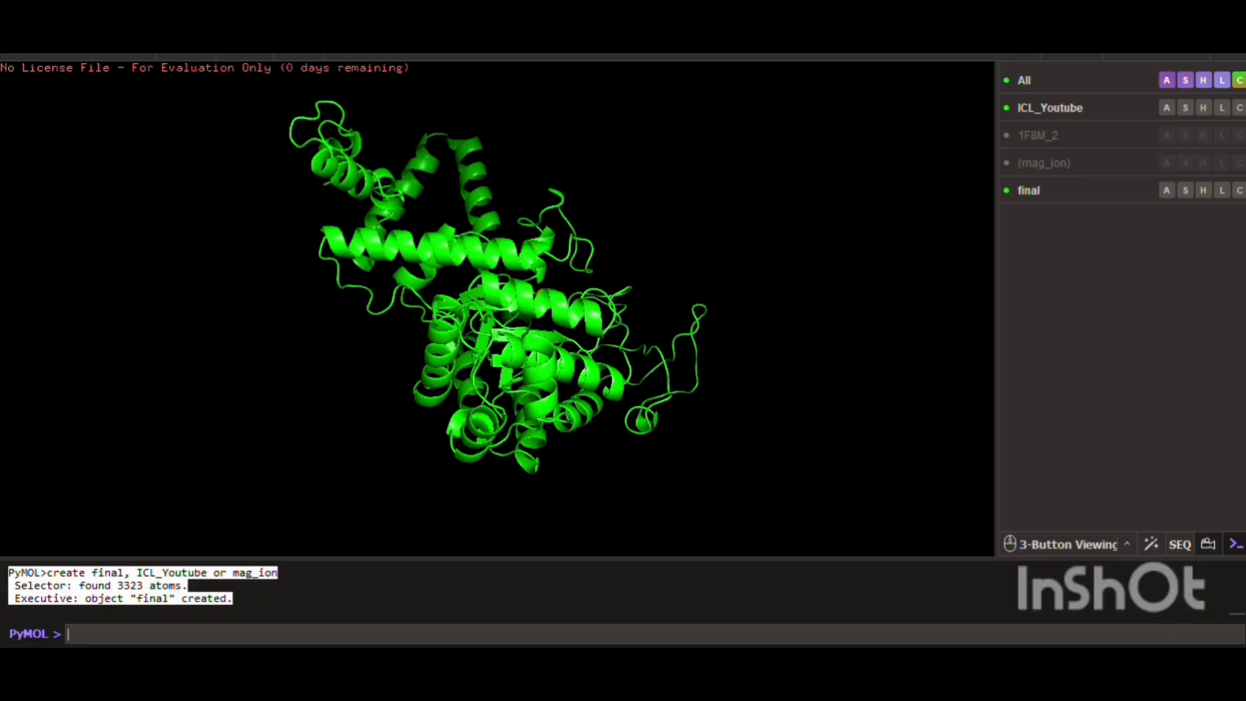
# Start exporting the structure as a molecule file, with only the final object as the selection and the current state.
pyautogui.click(9, 32)
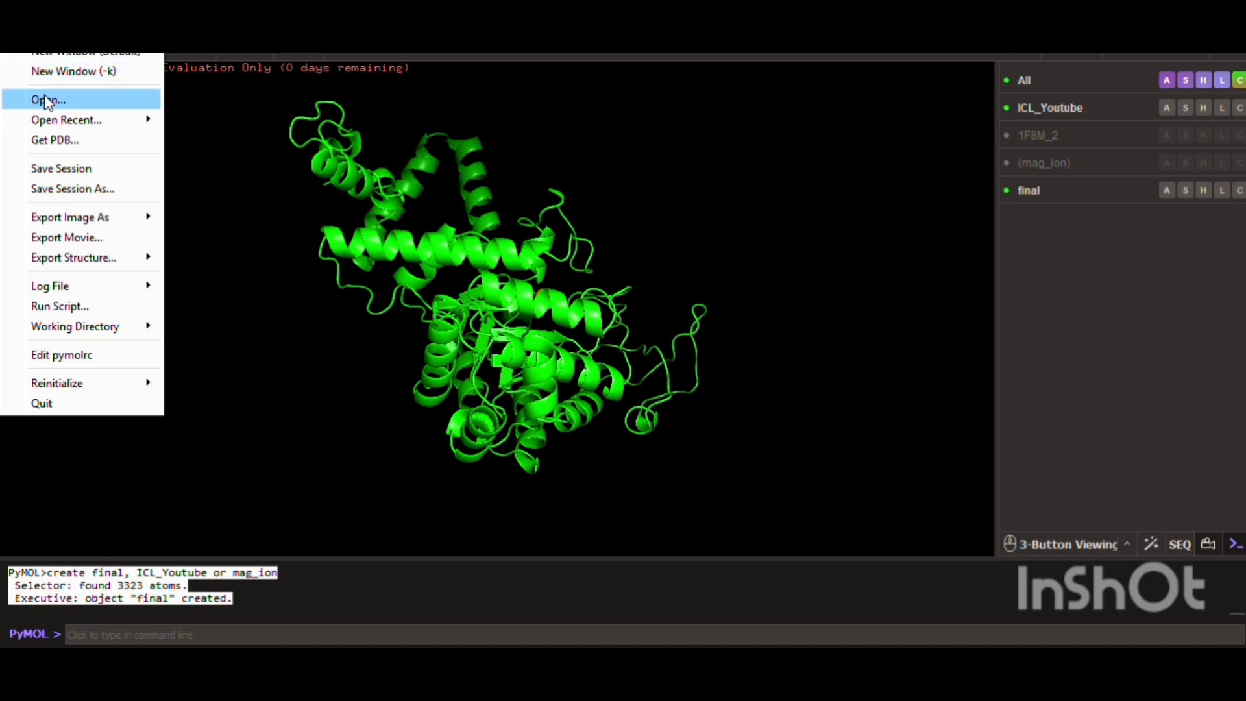
pyautogui.moveTo(71, 259)
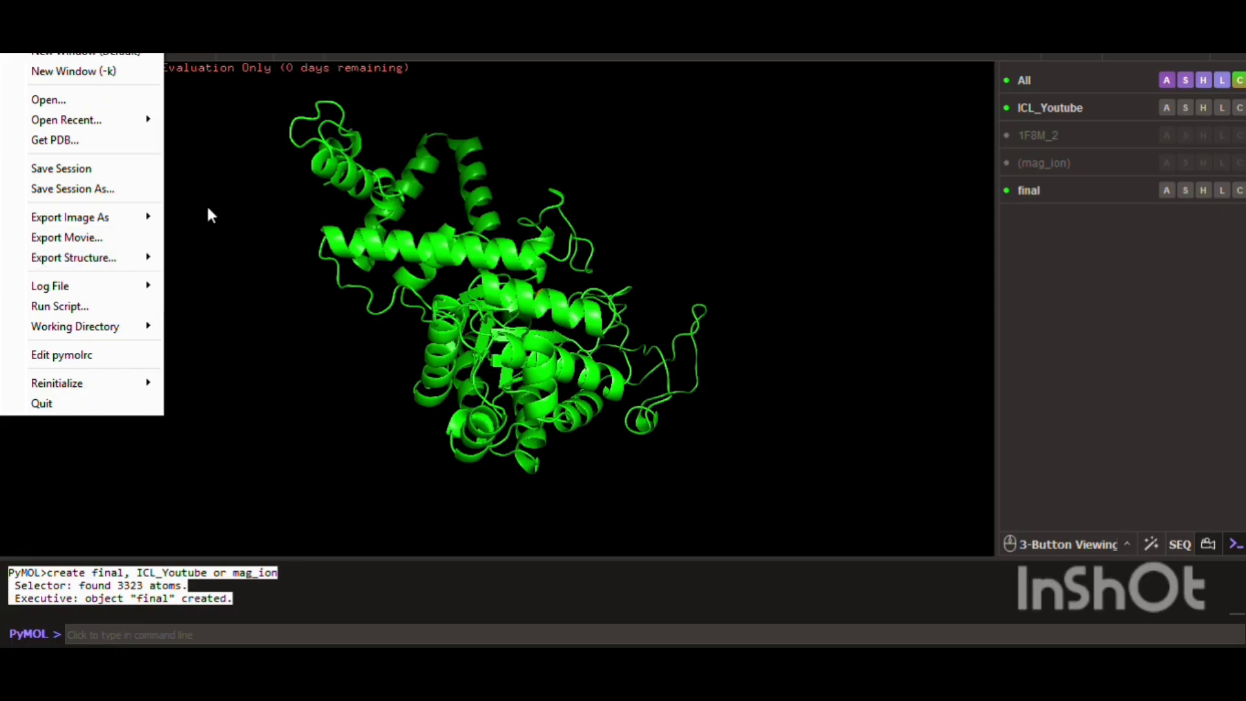
pyautogui.click(197, 259)
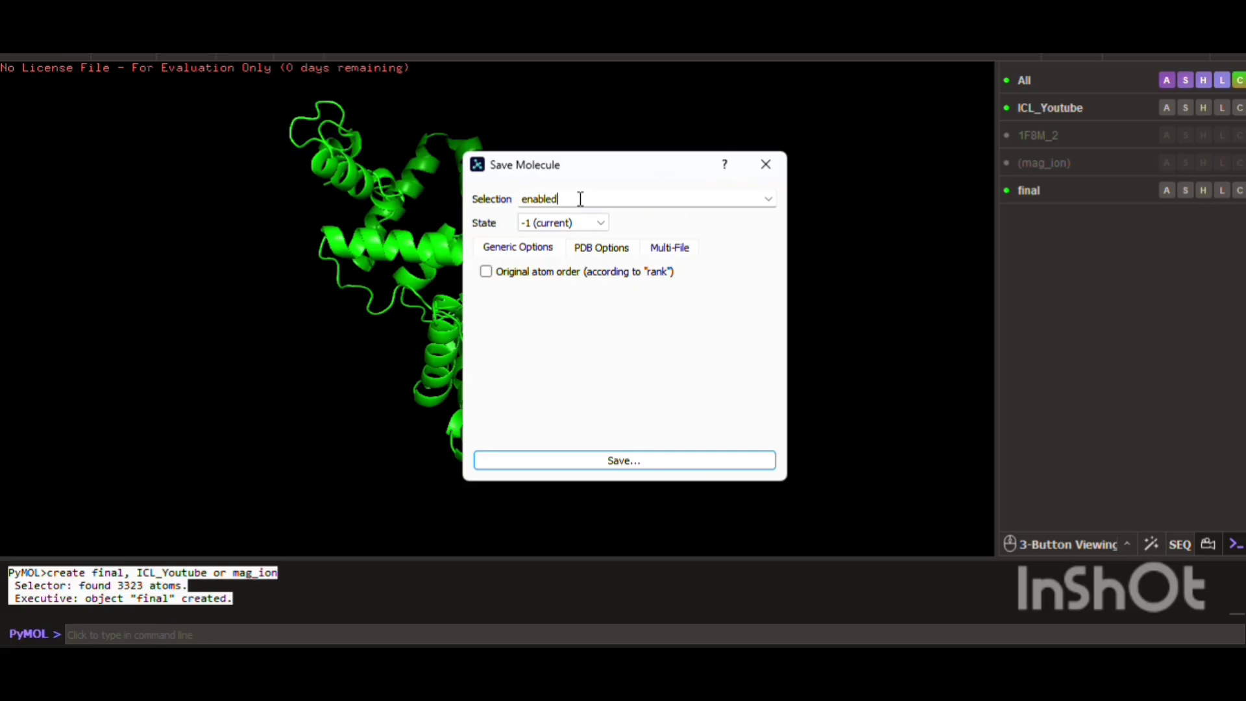
pyautogui.click(769, 199)
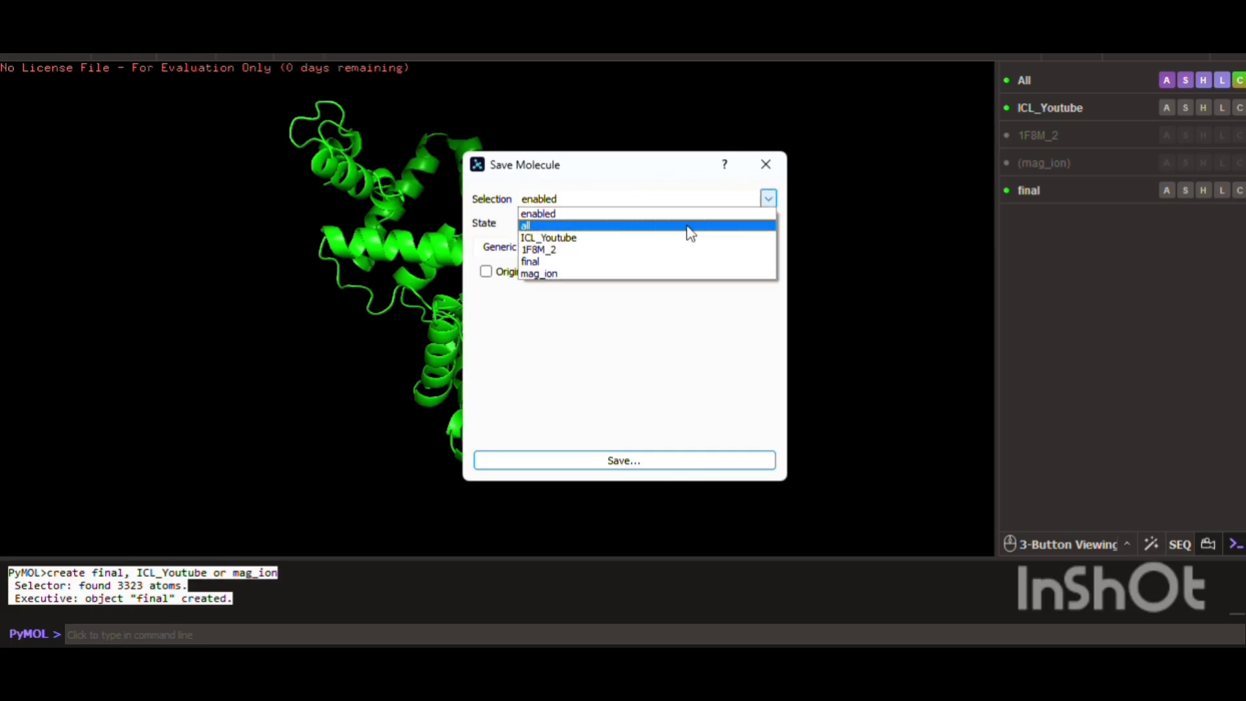
pyautogui.click(539, 262)
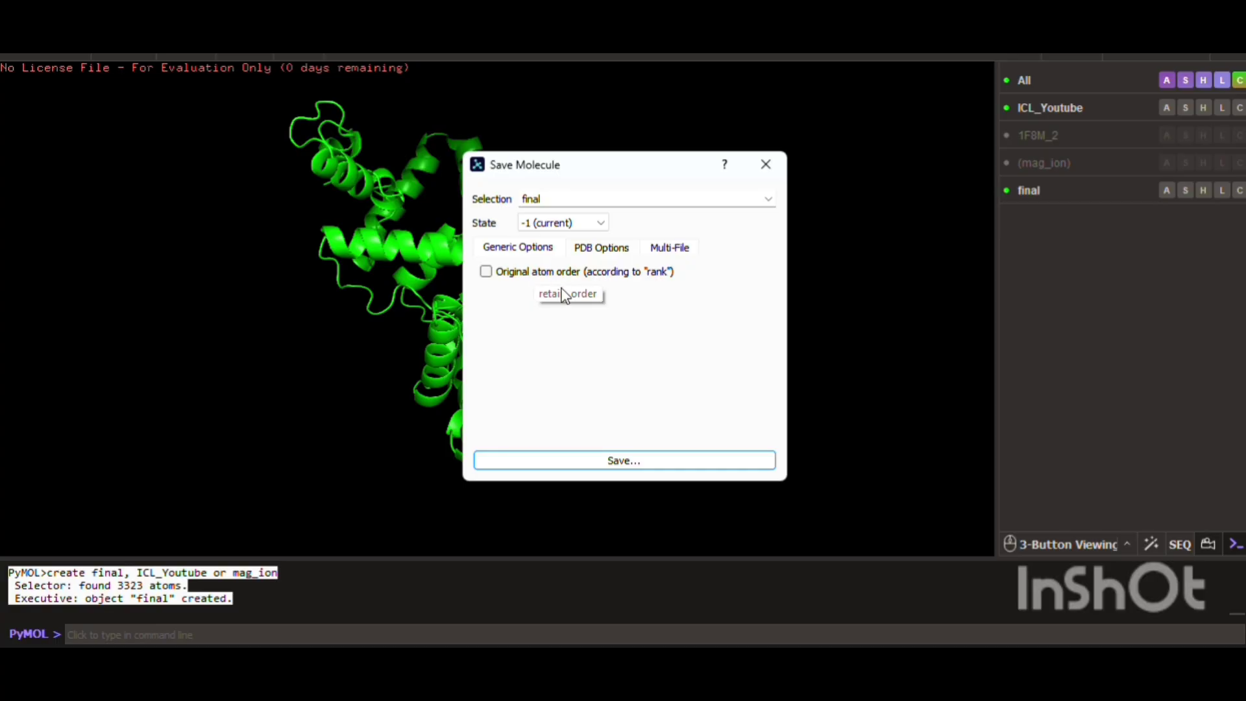
pyautogui.click(617, 461)
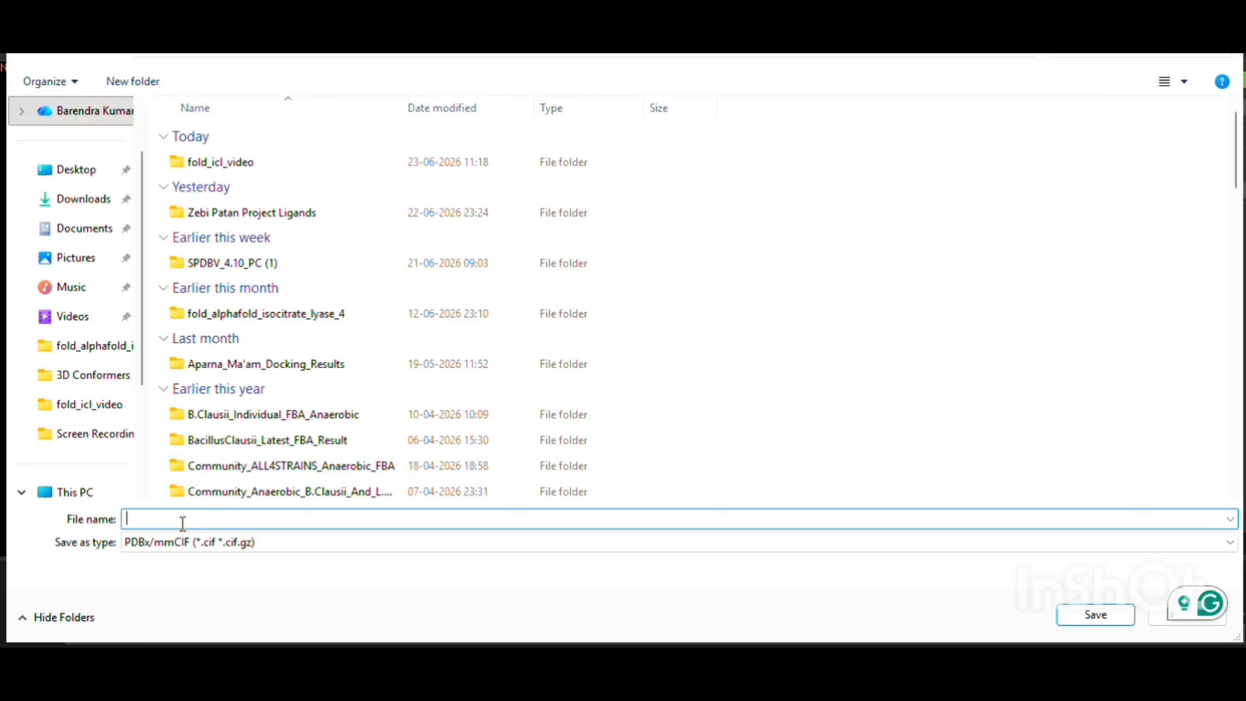
# Save the exported structure in PDB format under the file name ICL_Final.
pyautogui.write('Fin')
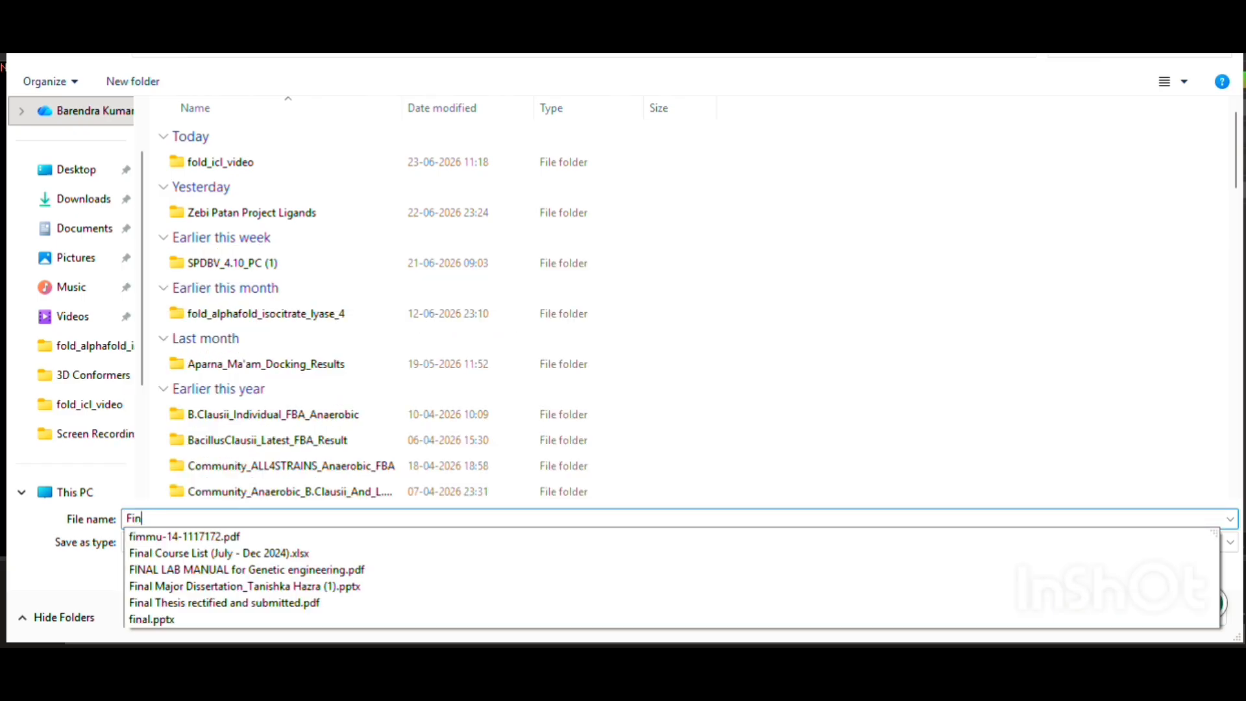
pyautogui.write('al_')
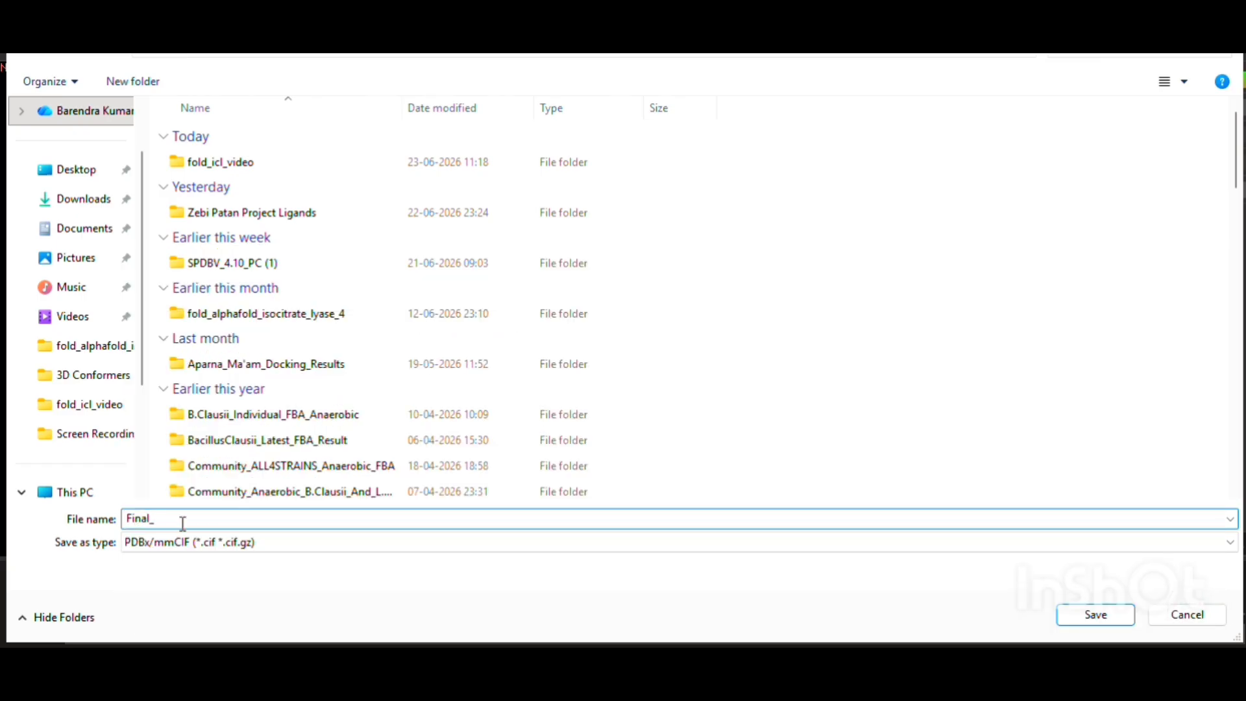
pyautogui.press('BackSpace')
pyautogui.press('BackSpace')
pyautogui.press('BackSpace')
pyautogui.press('BackSpace')
pyautogui.press('BackSpace')
pyautogui.press('BackSpace')
pyautogui.write('ICL_')
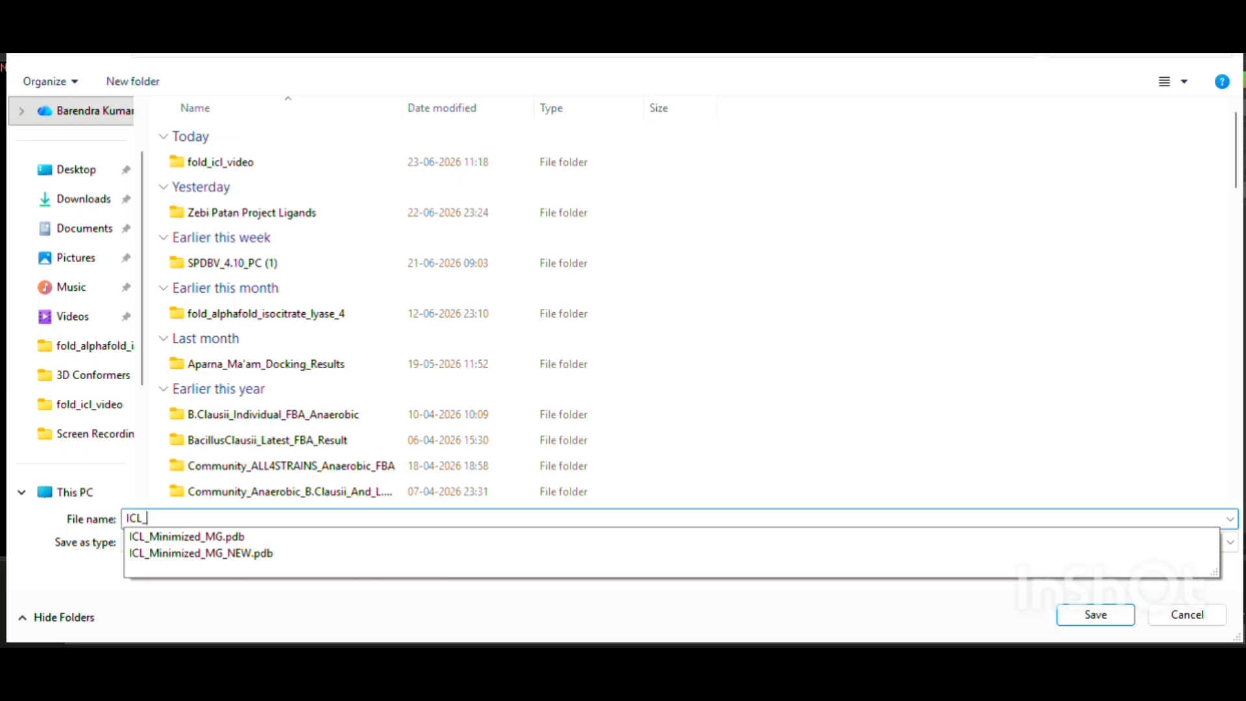
pyautogui.write('Fina')
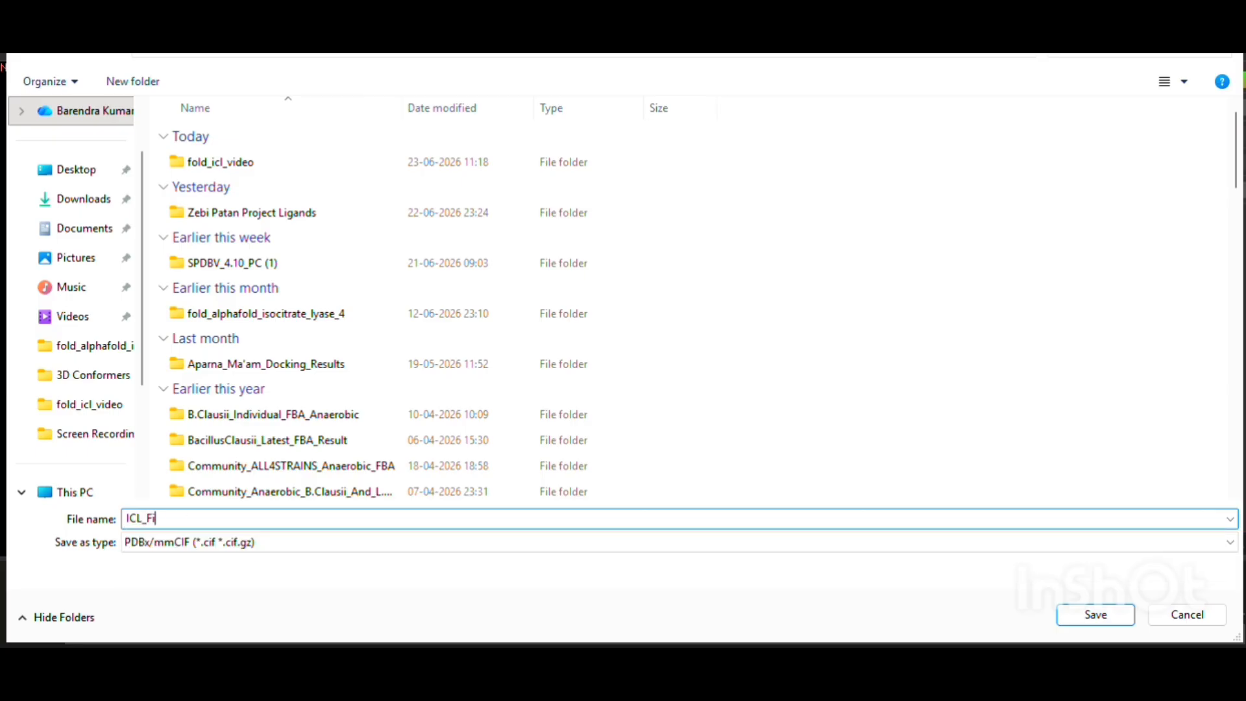
pyautogui.write('l.pdb')
pyautogui.click(172, 542)
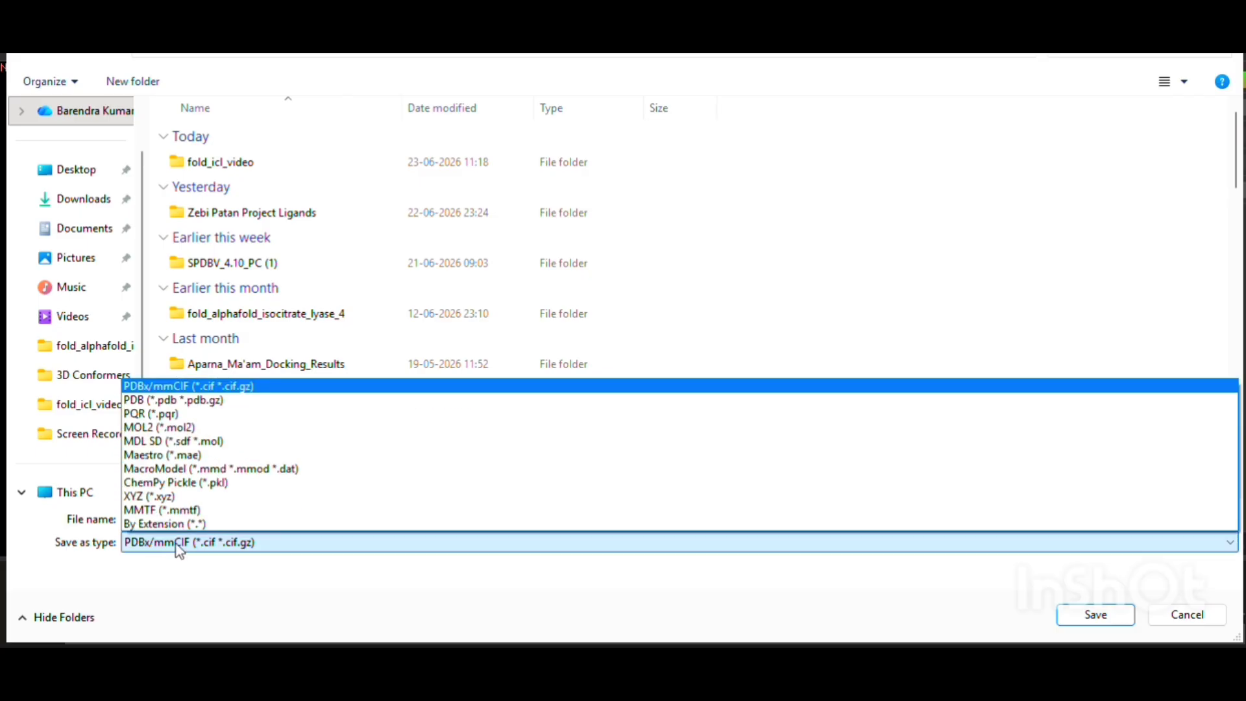
pyautogui.click(169, 400)
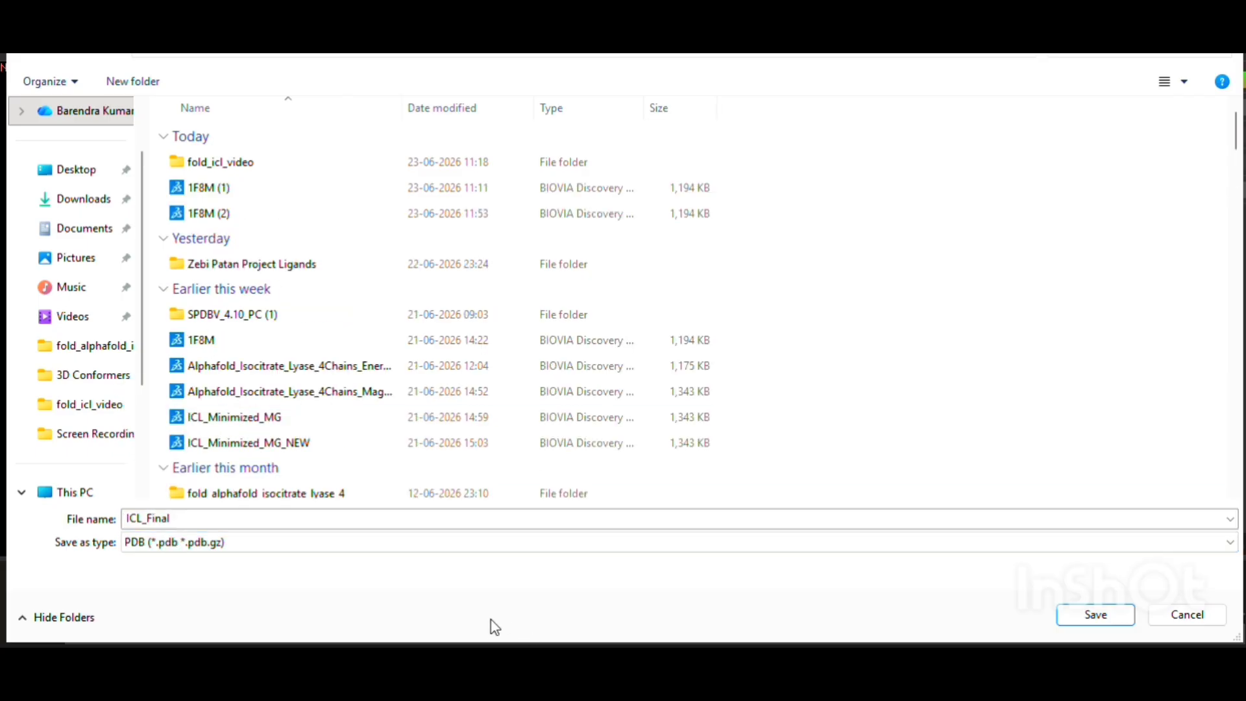
pyautogui.click(1097, 615)
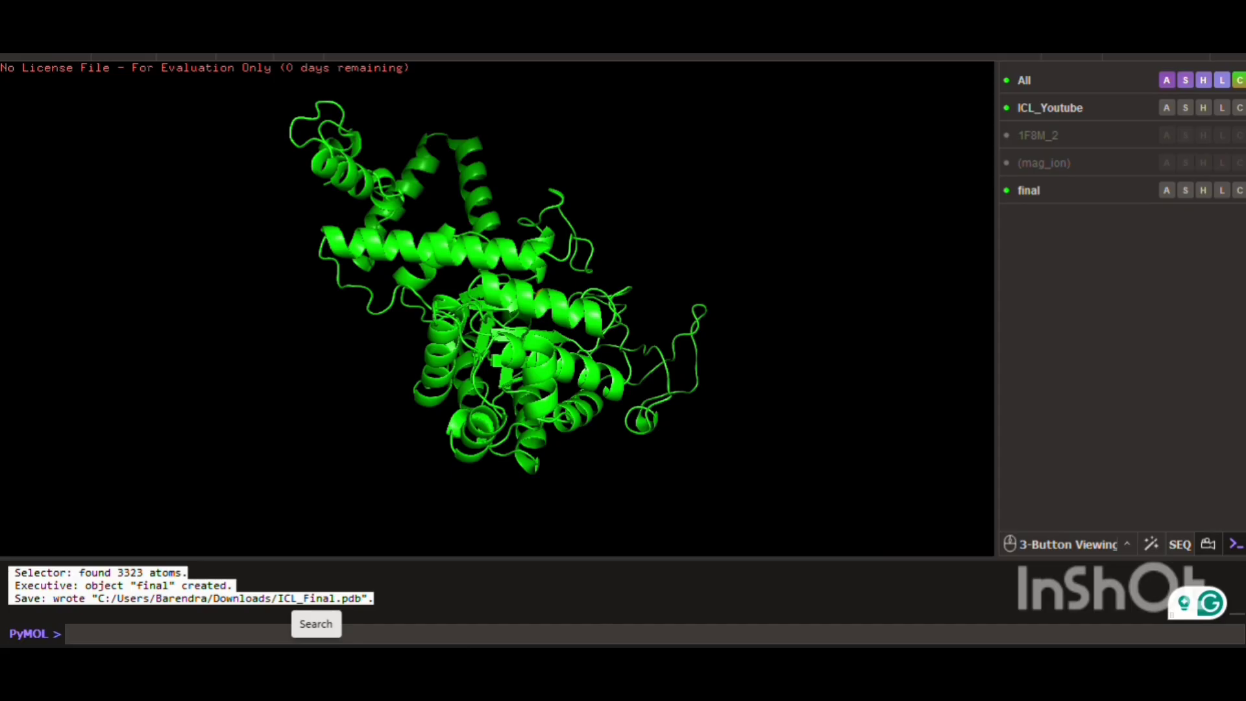
# Switch to Discovery Studio 2021 Client and browse to the Downloads folder for a structure file to open.
pyautogui.click(317, 668)
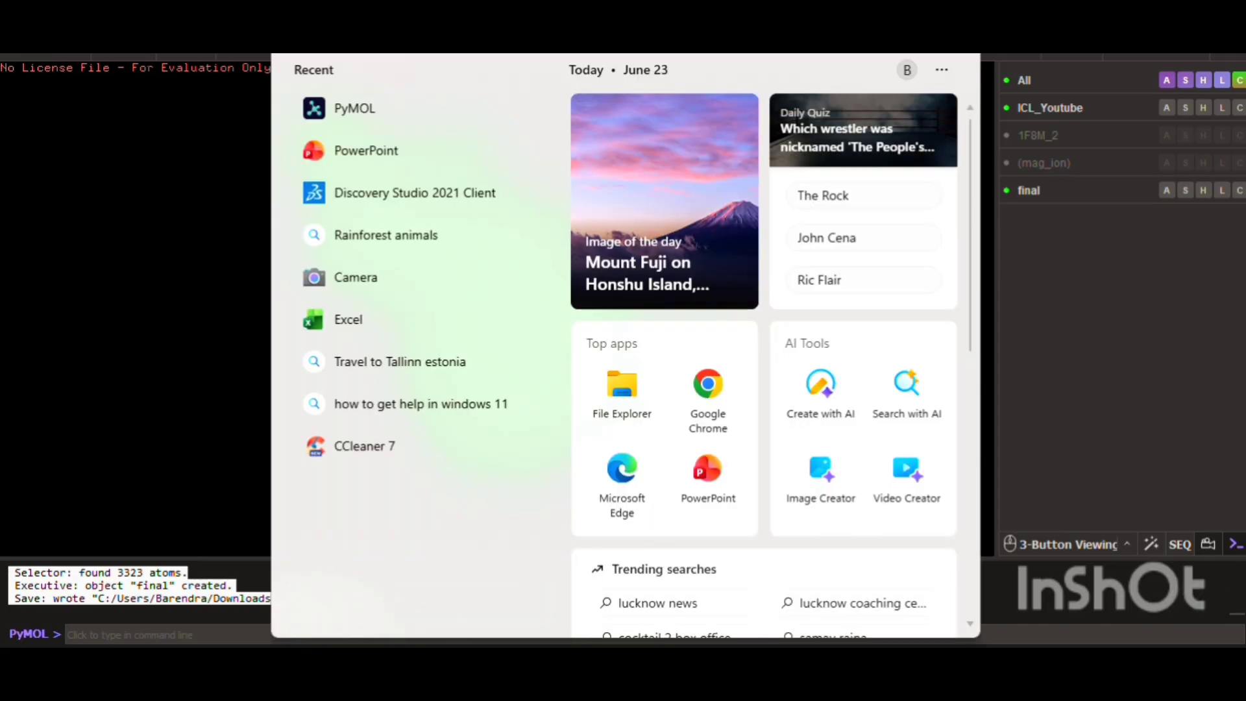
pyautogui.click(354, 206)
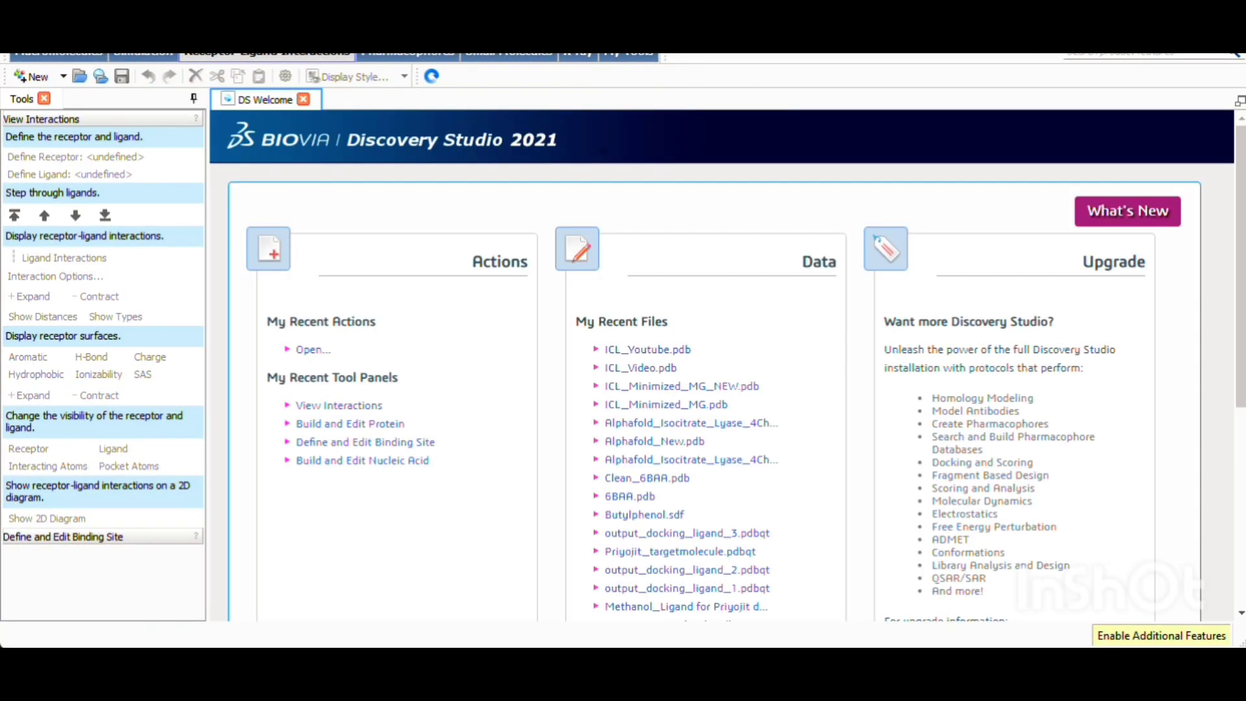
pyautogui.click(13, 35)
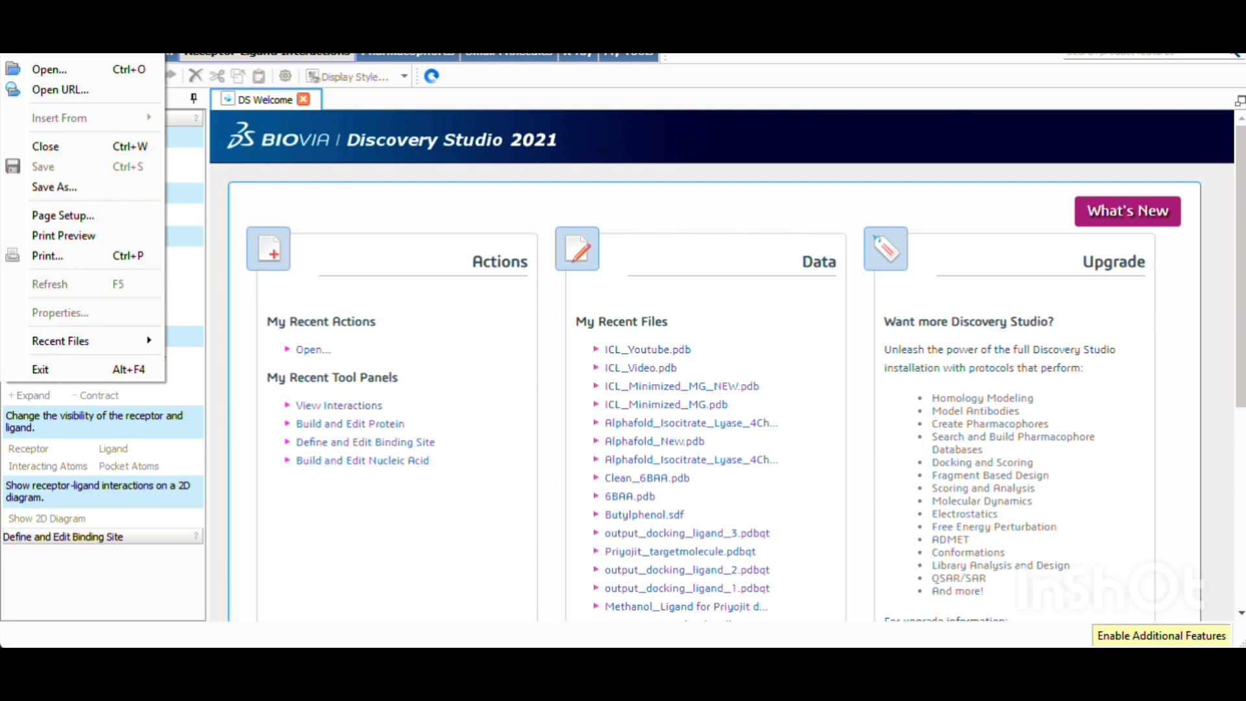
pyautogui.click(37, 63)
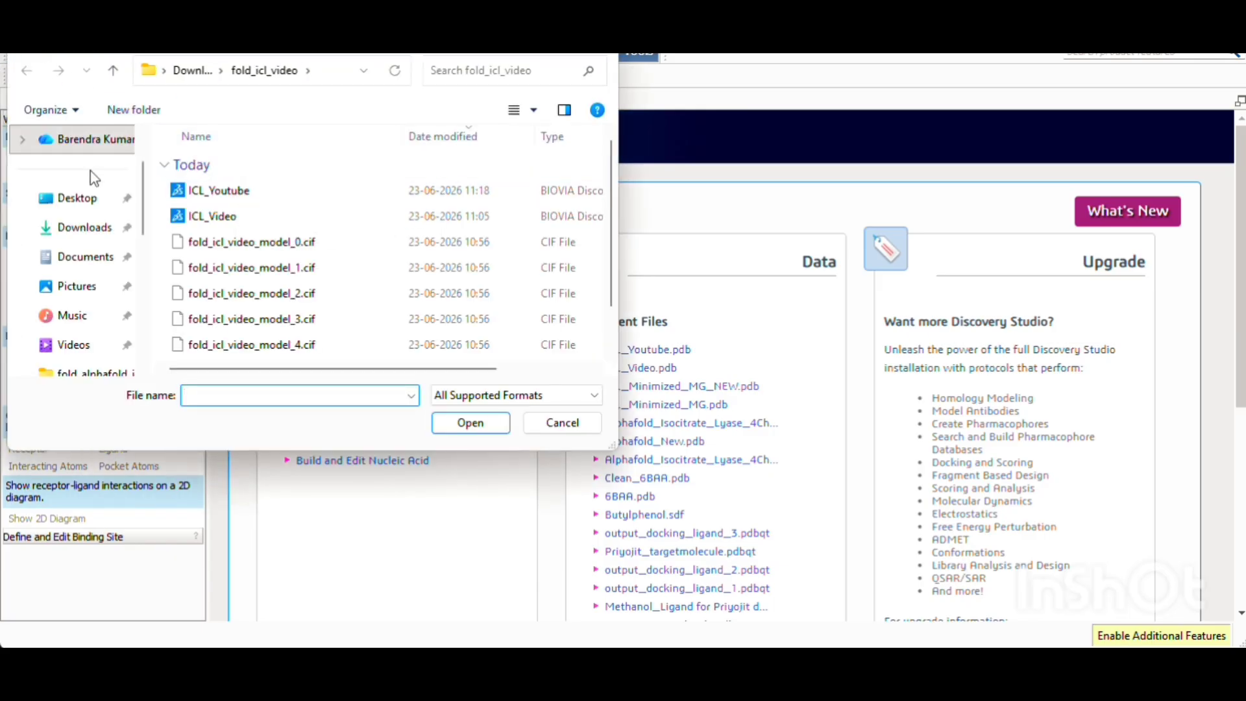
pyautogui.click(86, 227)
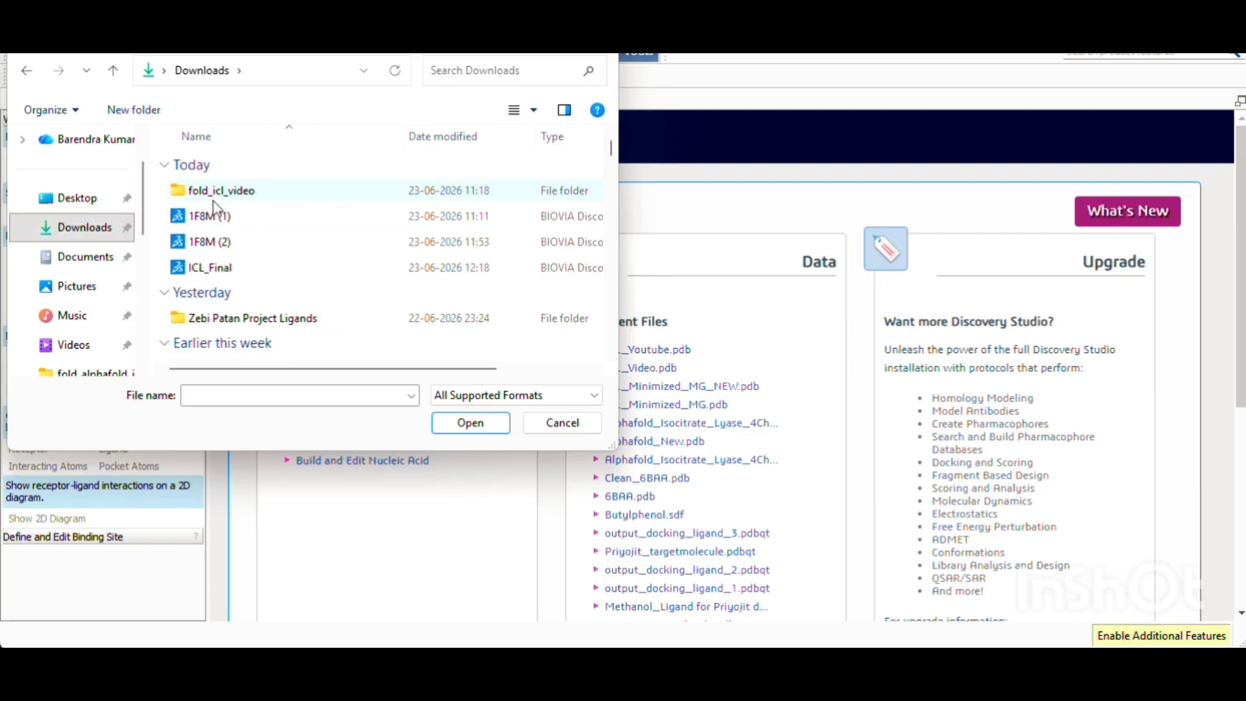
pyautogui.doubleClick(221, 194)
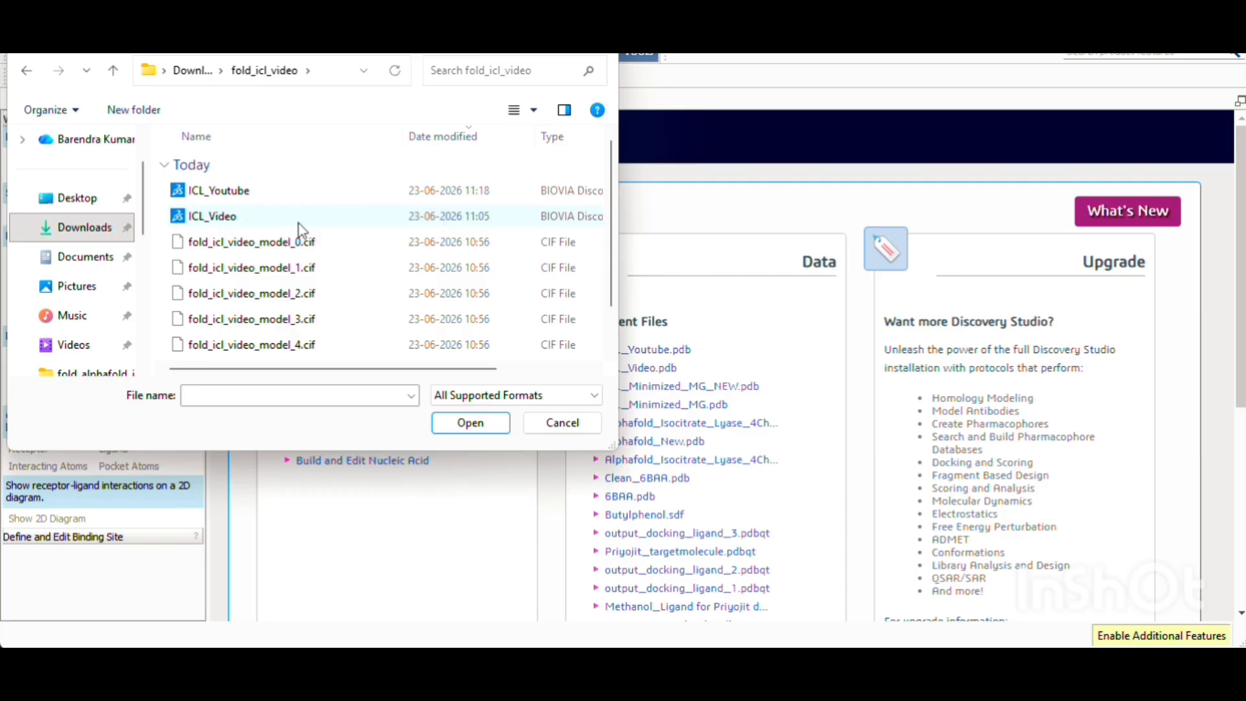
pyautogui.scroll(-1, 259, 243)
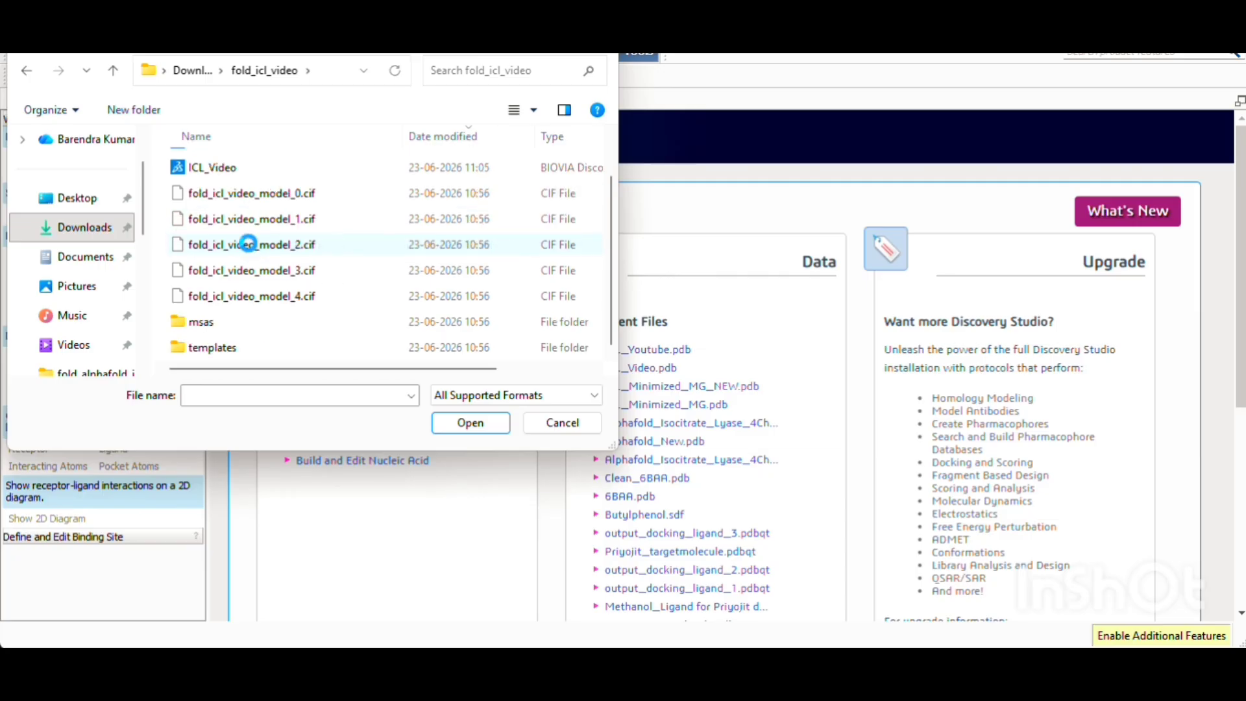
pyautogui.scroll(1, 253, 252)
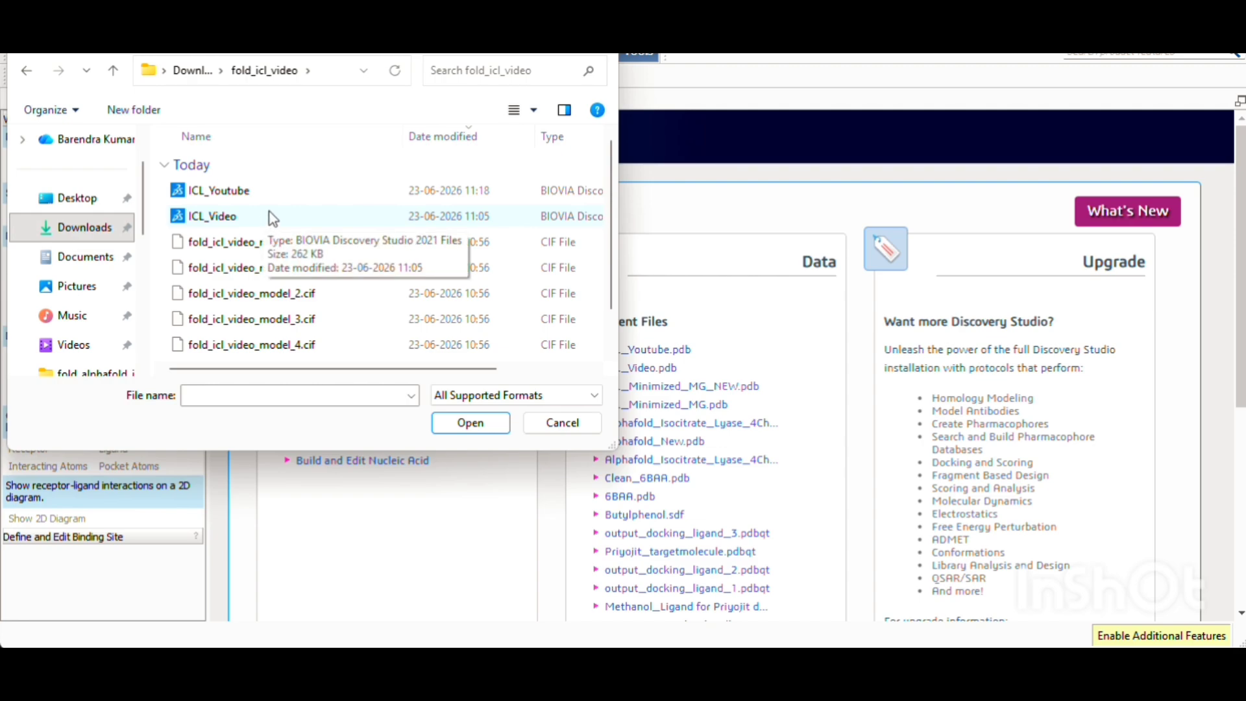
pyautogui.moveTo(266, 375)
pyautogui.mouseDown()
pyautogui.moveTo(372, 409)
pyautogui.moveTo(276, 384)
pyautogui.mouseUp()
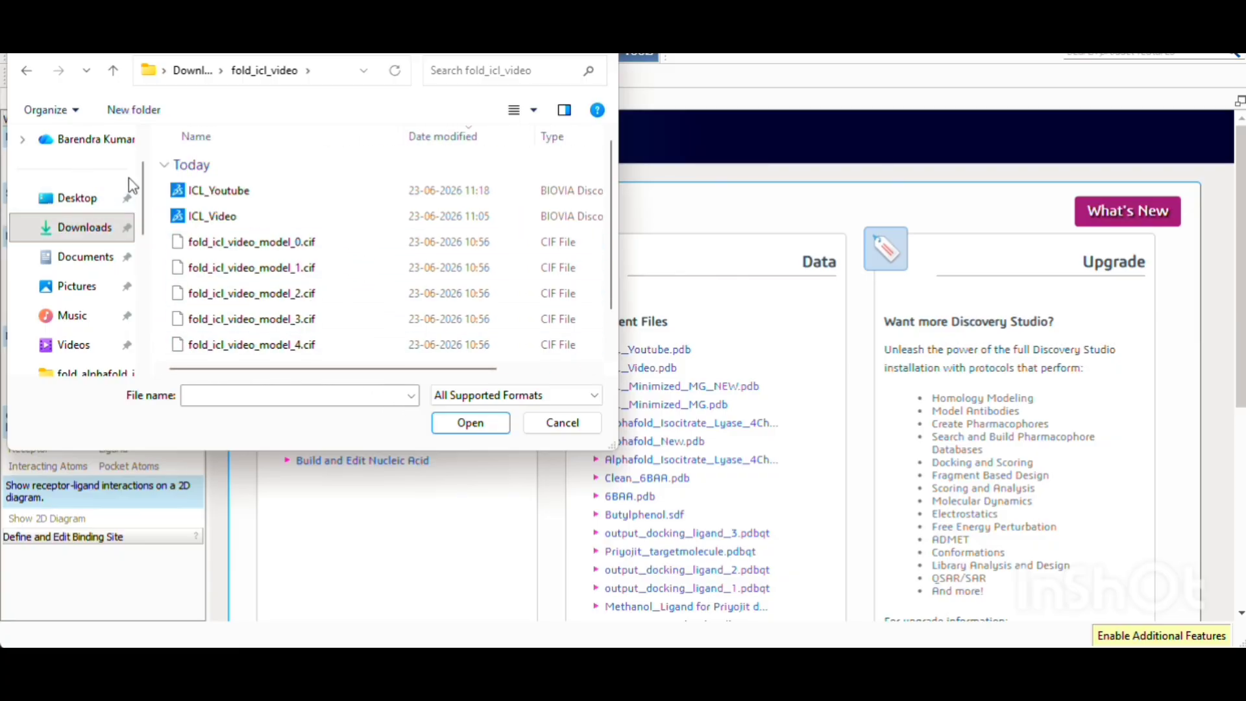
pyautogui.click(27, 71)
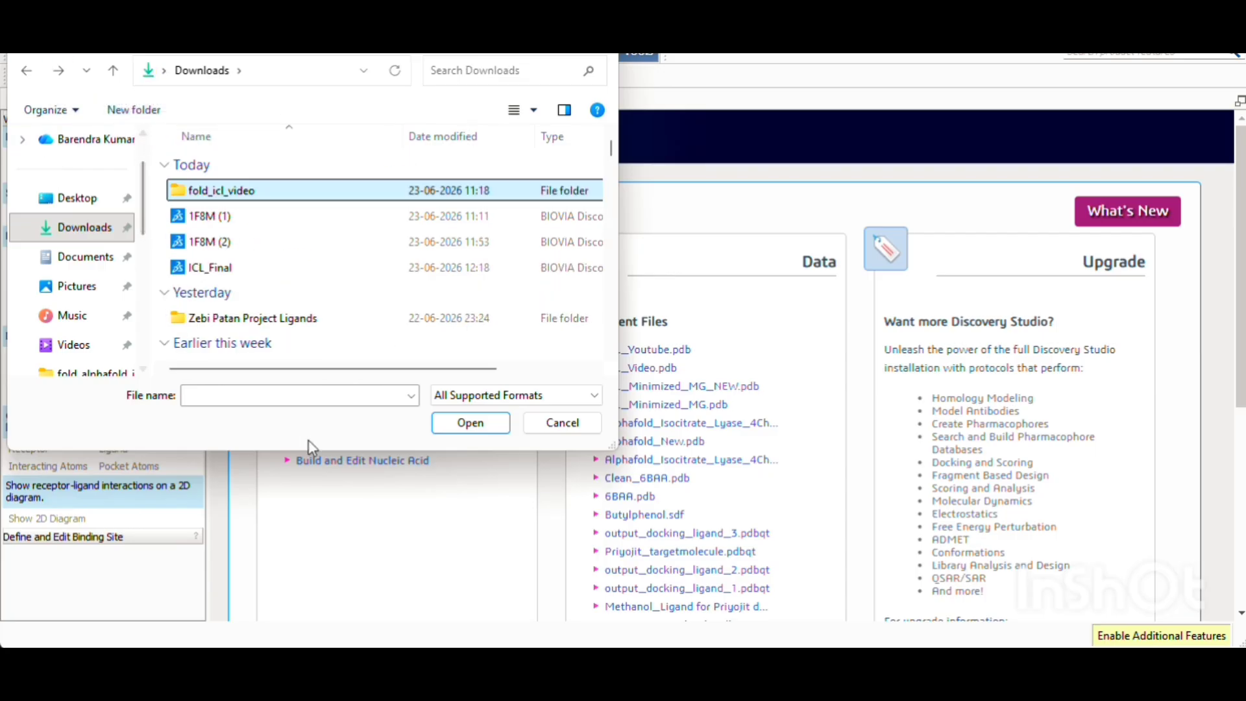
# Open the exported ICL_Final structure from the Downloads folder.
pyautogui.moveTo(283, 375)
pyautogui.mouseDown()
pyautogui.moveTo(370, 375)
pyautogui.moveTo(285, 375)
pyautogui.mouseUp()
pyautogui.click(323, 266)
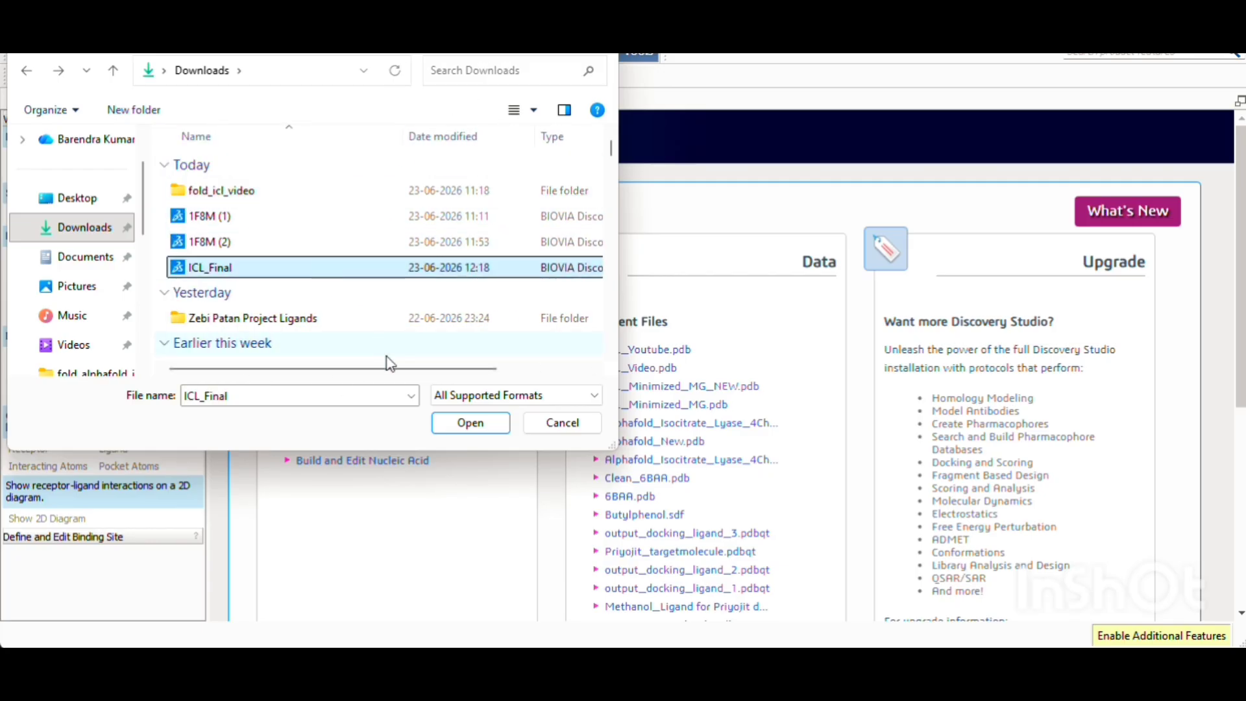
pyautogui.click(479, 425)
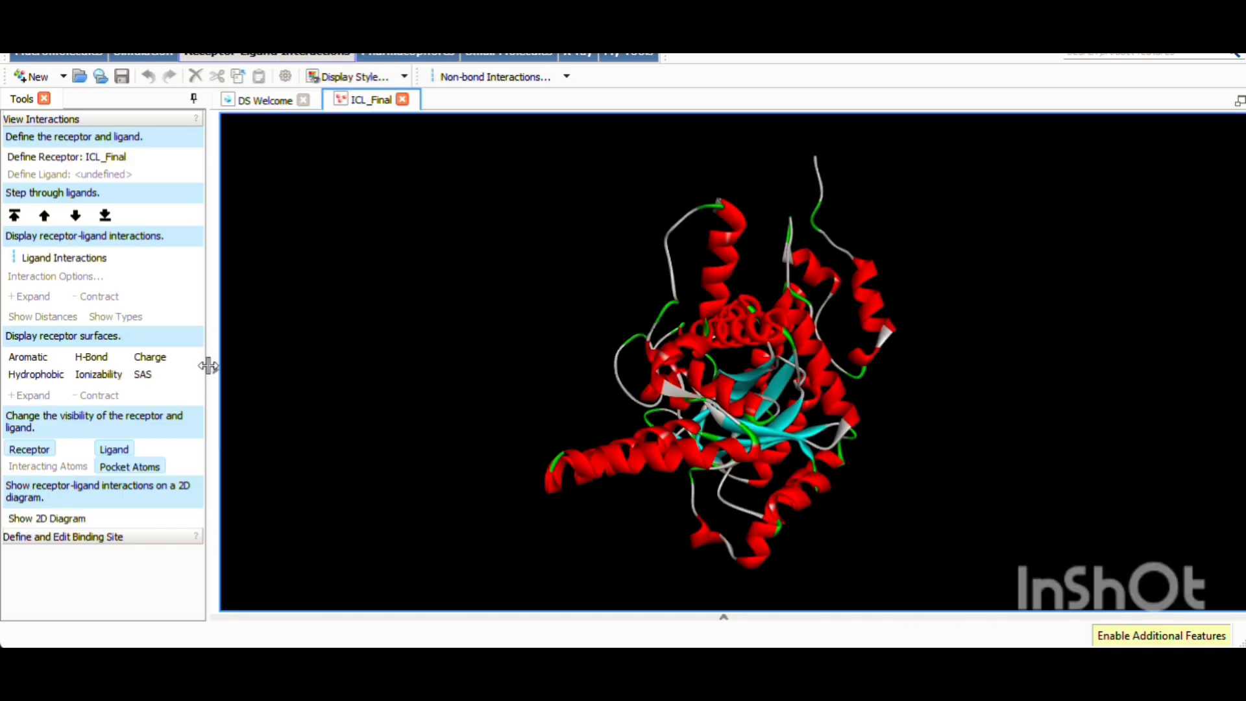
# Set the mouse mode to Rotate, turn the protein to another orientation, and show the structure's hierarchy.
pyautogui.rightClick(435, 304)
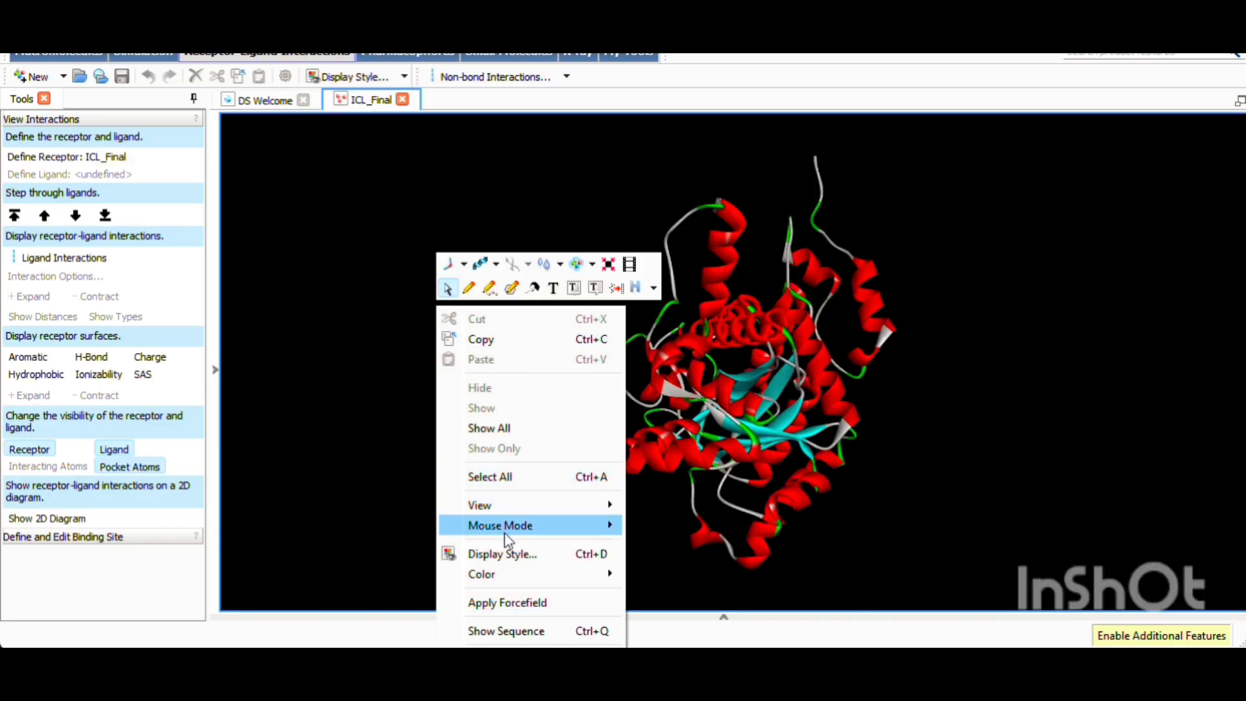
pyautogui.moveTo(546, 527)
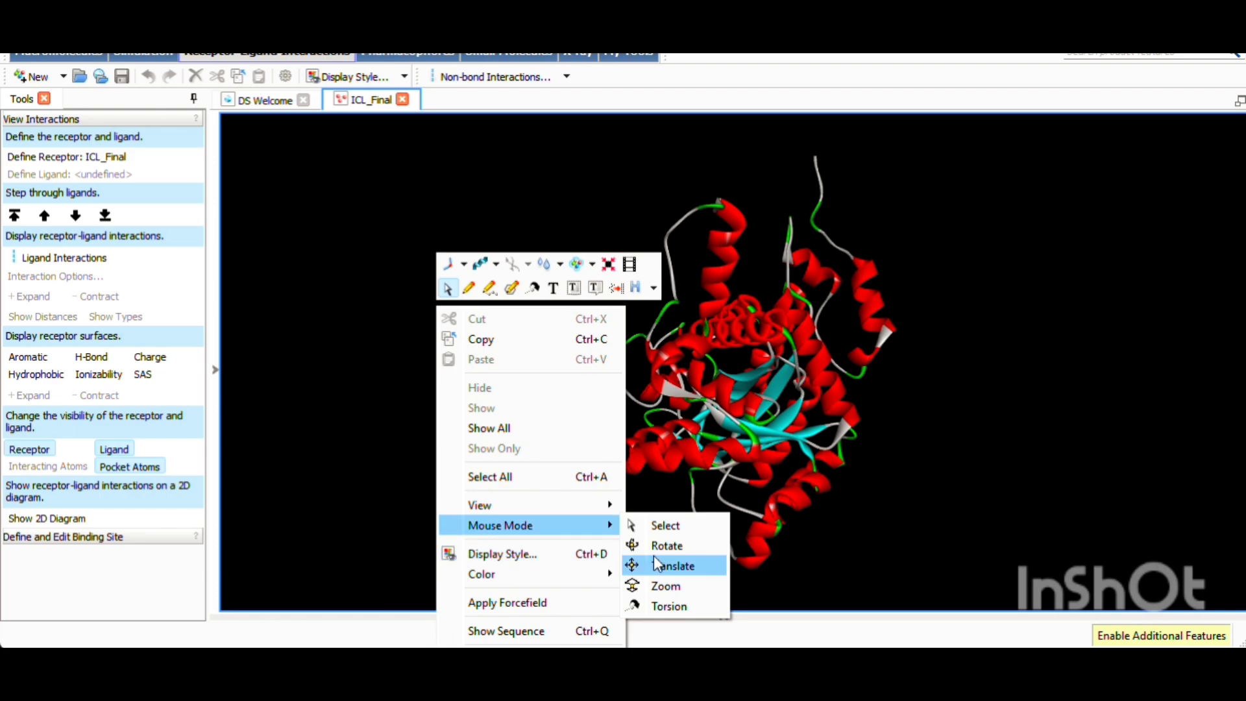
pyautogui.click(667, 545)
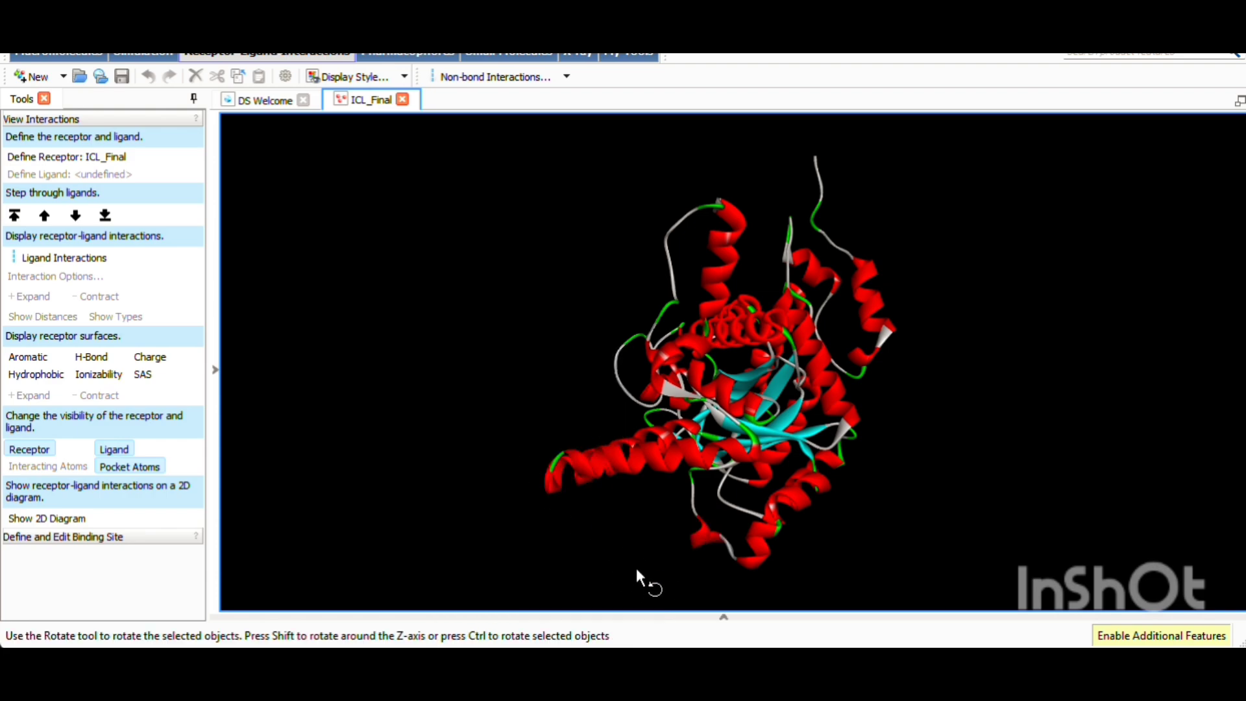
pyautogui.moveTo(637, 571); pyautogui.dragTo(565, 482)
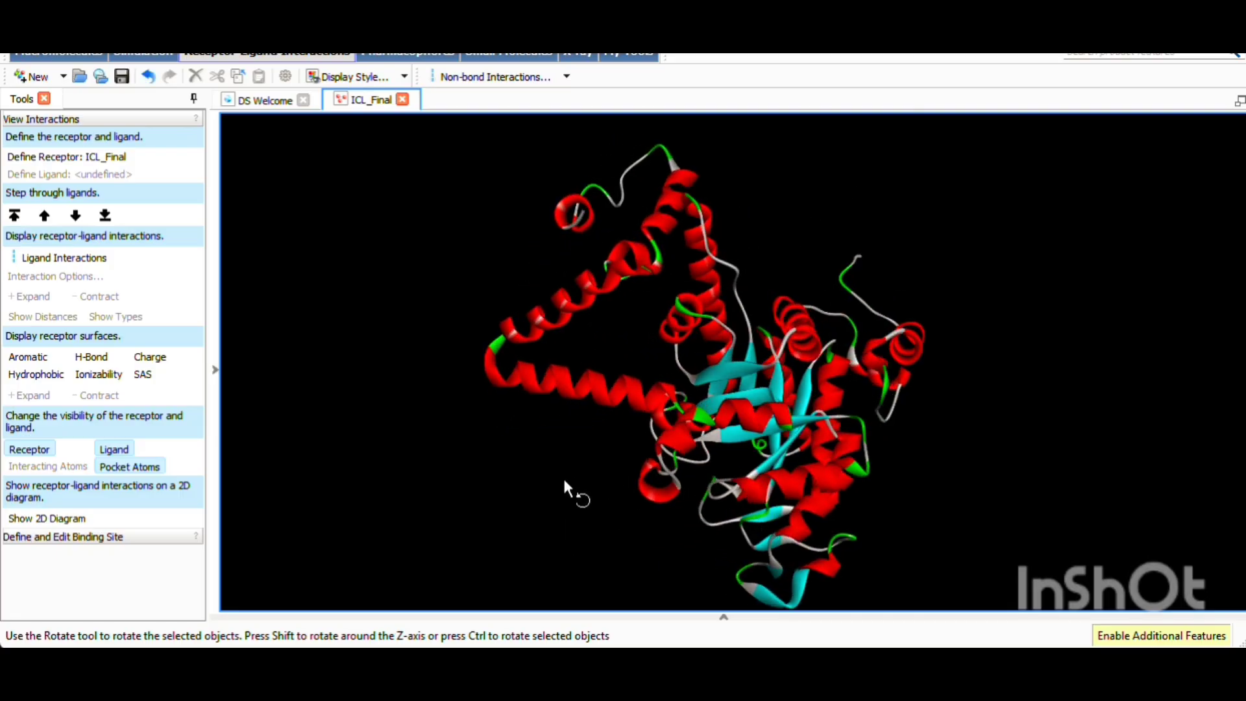
pyautogui.hotkey('ctrl', 'h')
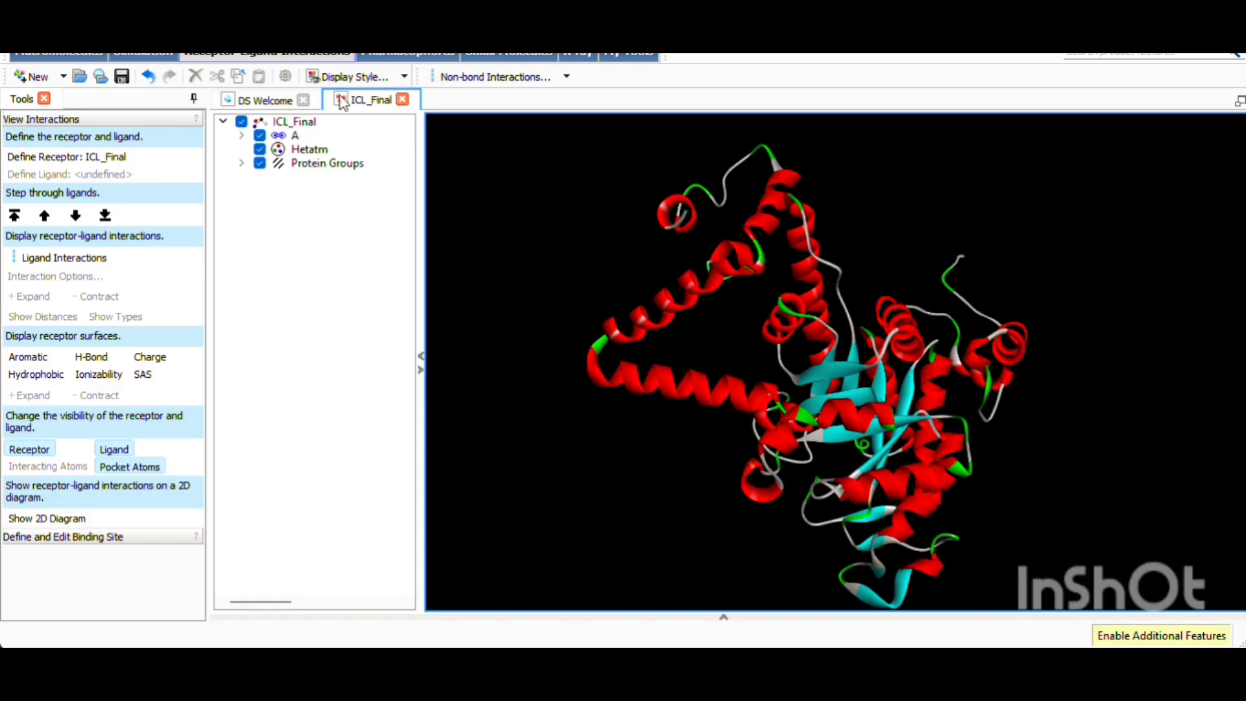
# Close ICL_Final without saving its changes and reopen it from the Downloads folder.
pyautogui.click(402, 98)
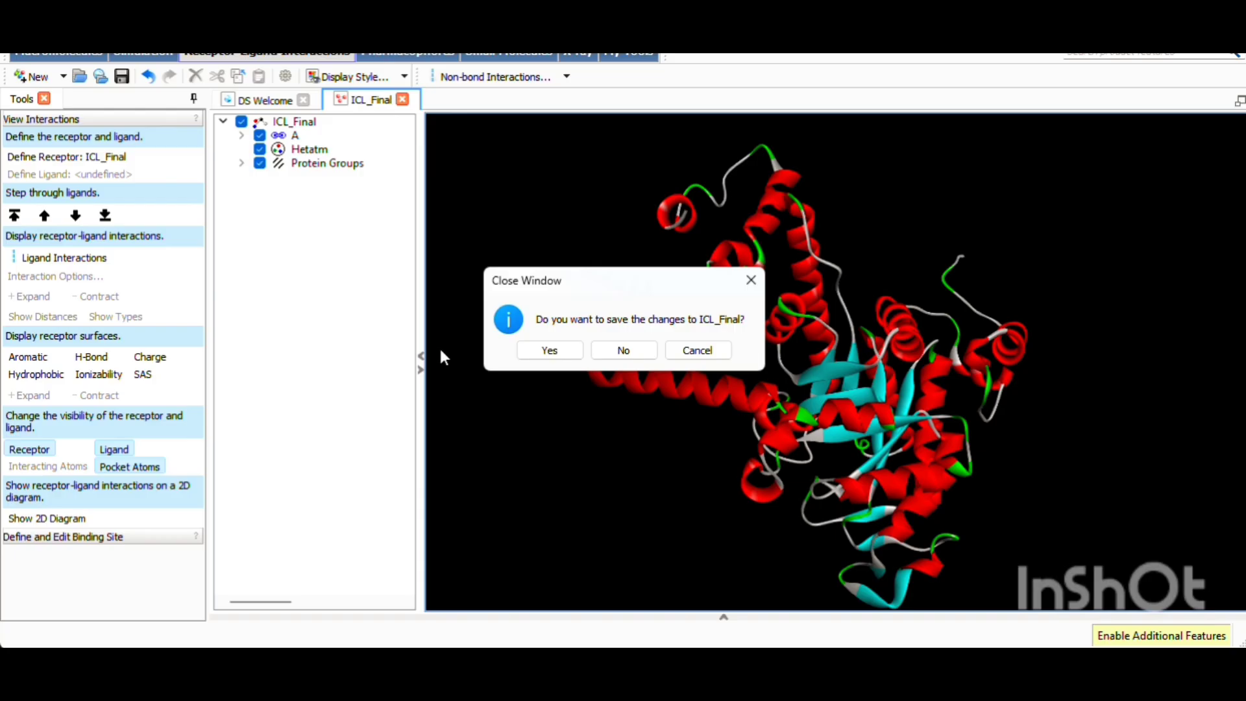
pyautogui.click(623, 350)
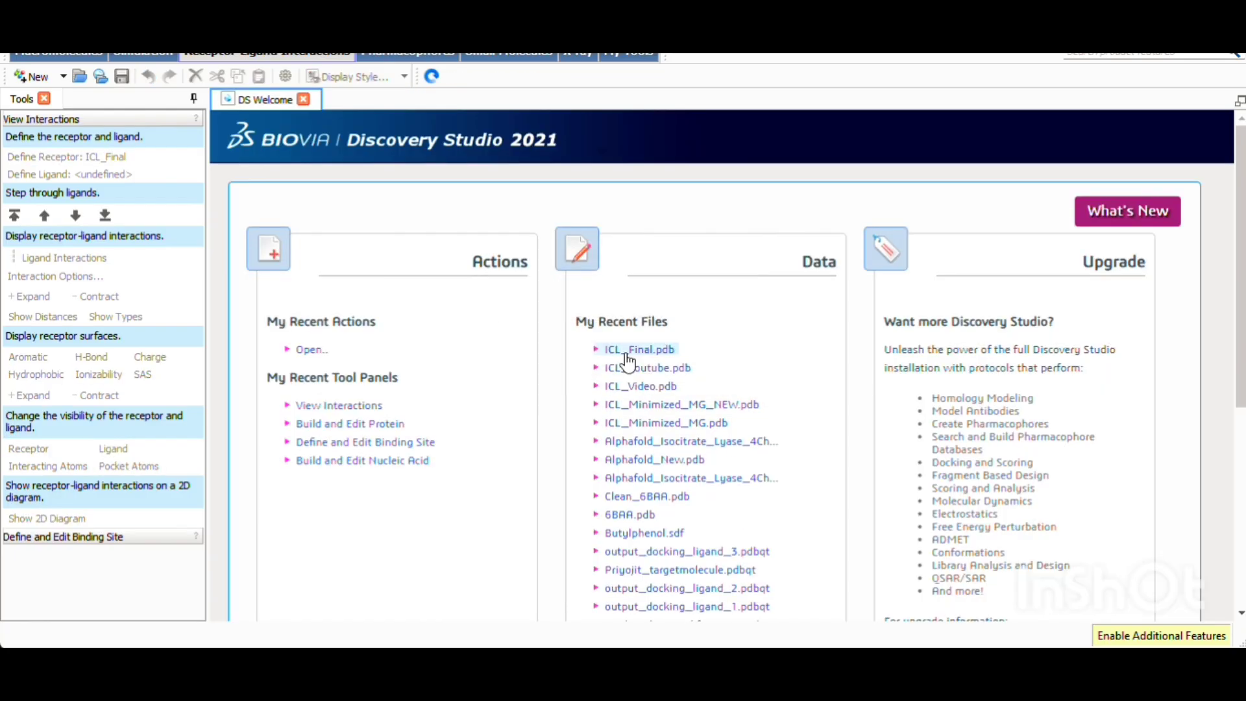
pyautogui.click(40, 60)
pyautogui.click(40, 66)
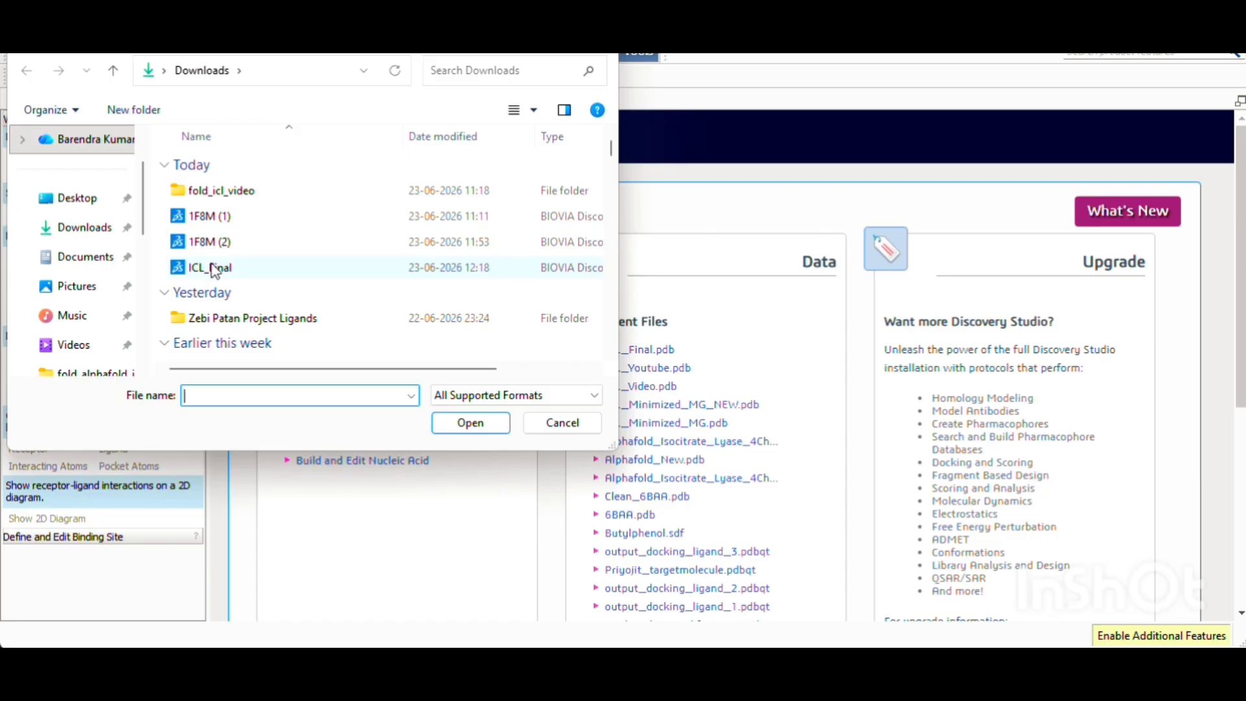
pyautogui.click(213, 268)
pyautogui.click(468, 422)
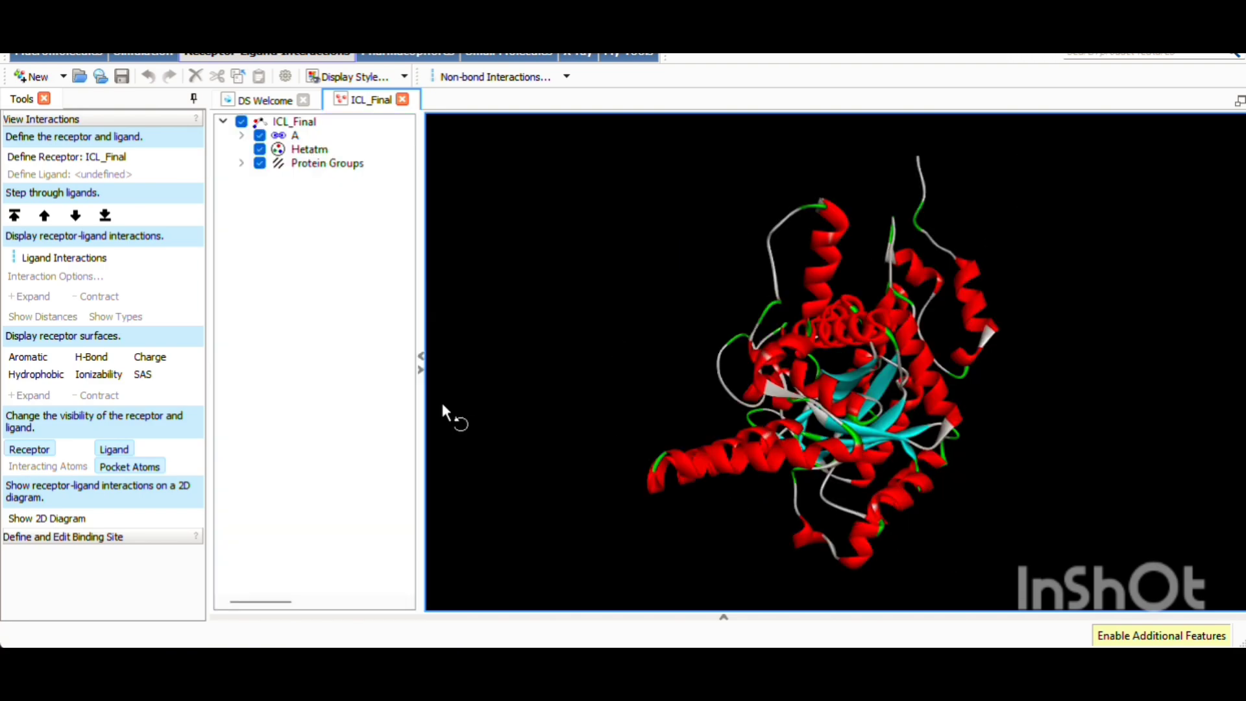
# Expand and collapse chain A of ICL_Final in the hierarchy to look at its contents.
pyautogui.click(241, 136)
pyautogui.click(241, 137)
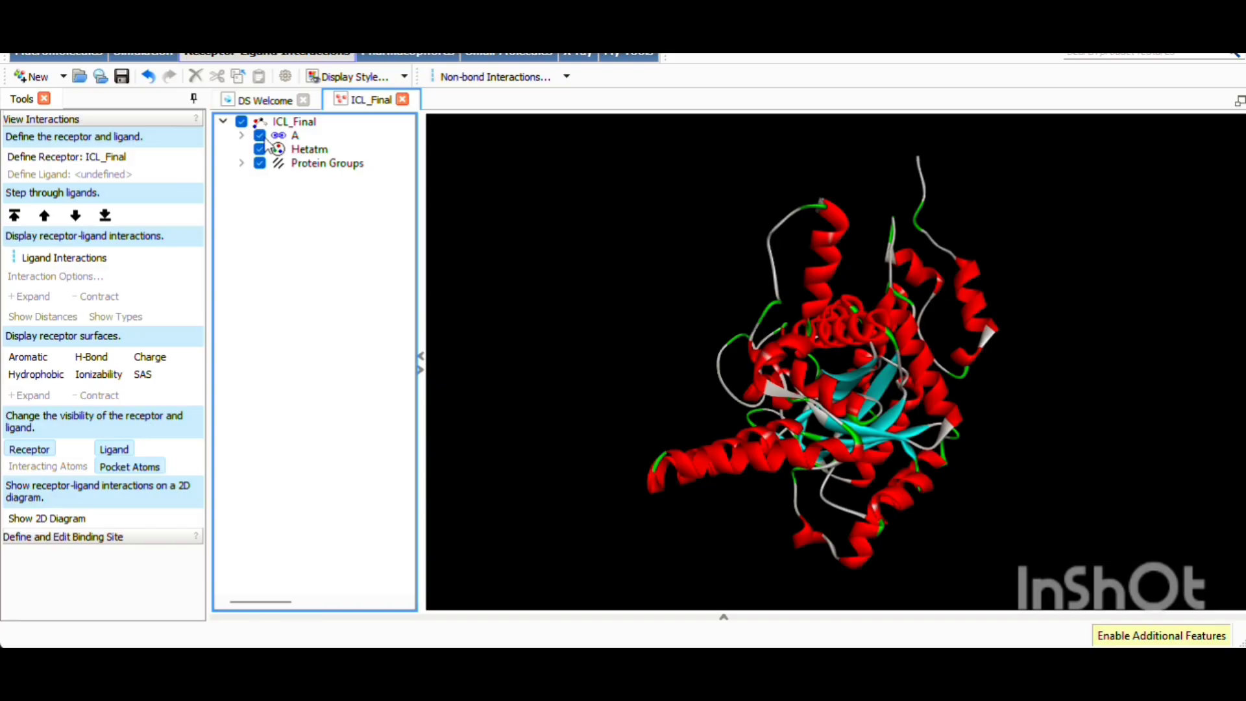
# Expand chain A of ICL_Final, highlight the MG451 entry, and look through the chain's residue list.
pyautogui.click(240, 136)
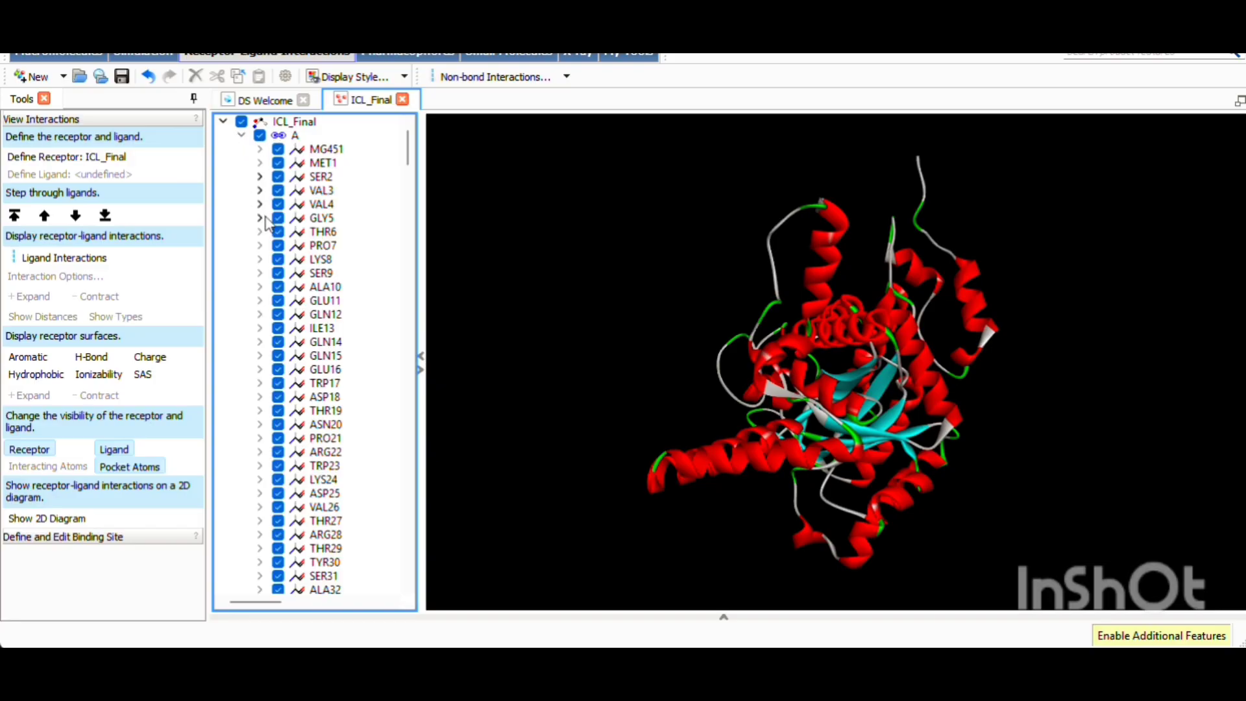
pyautogui.click(296, 152)
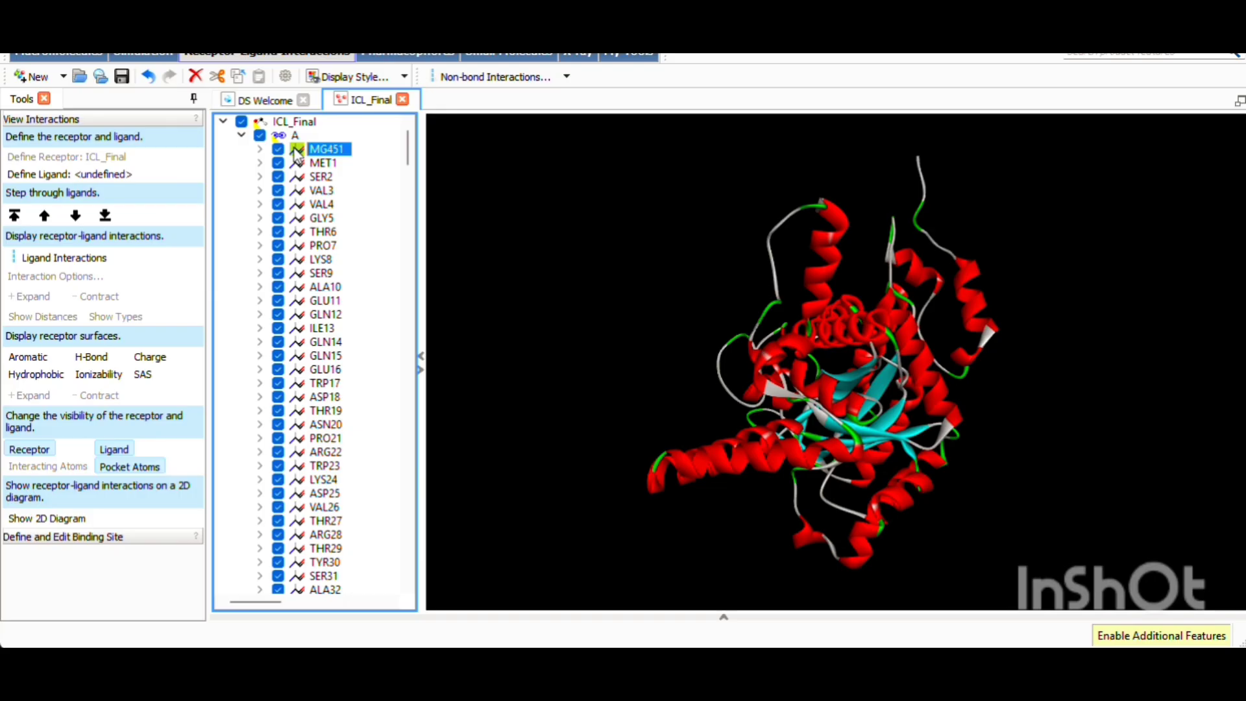
pyautogui.click(359, 178)
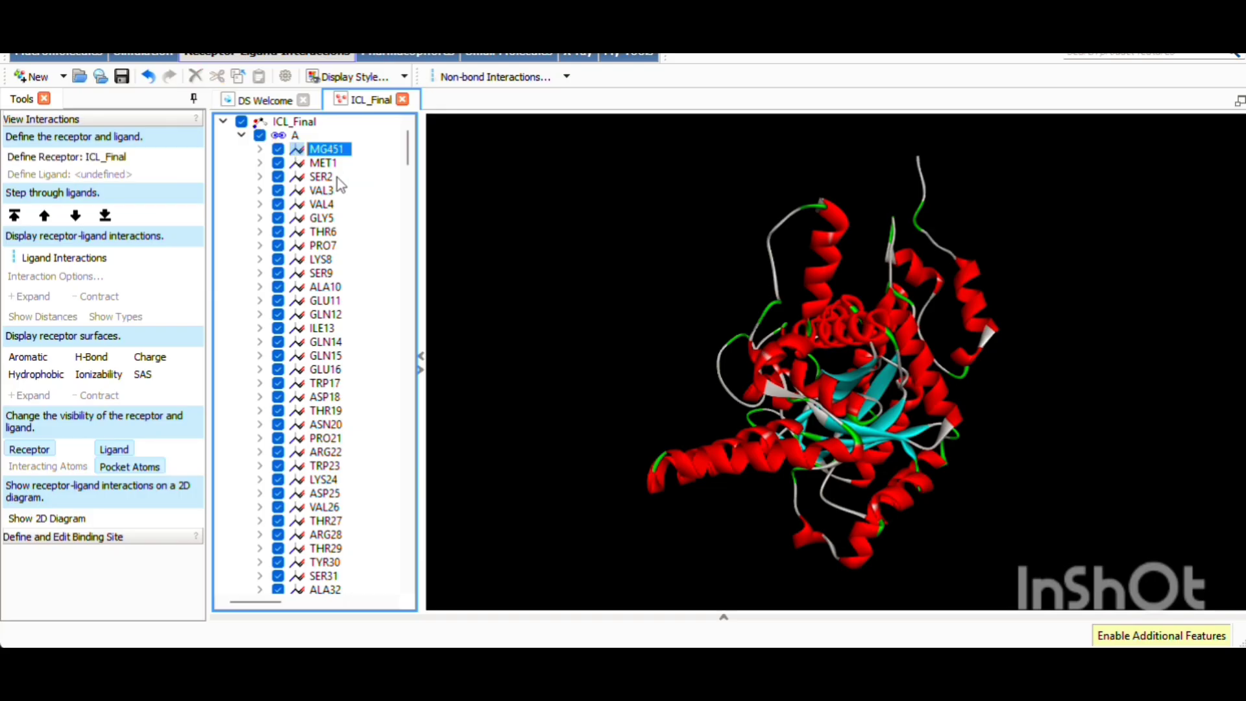
pyautogui.scroll(-16, 339, 241)
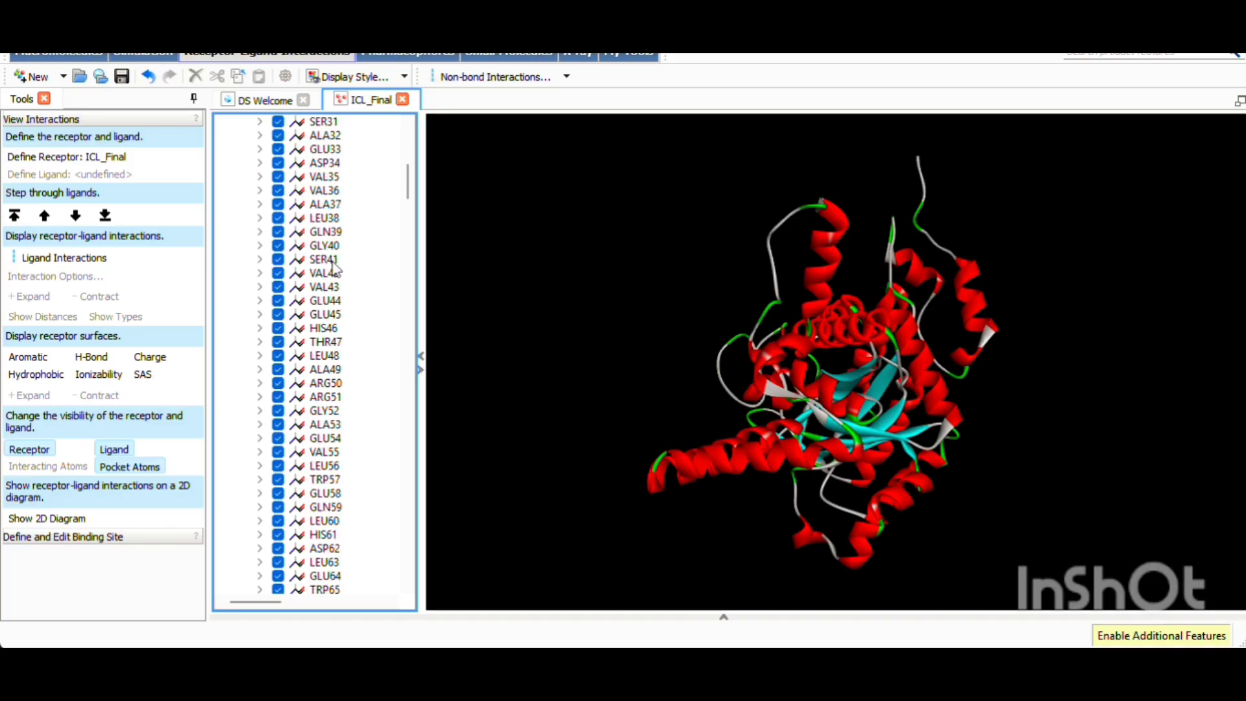
pyautogui.moveTo(407, 198); pyautogui.dragTo(418, 620)
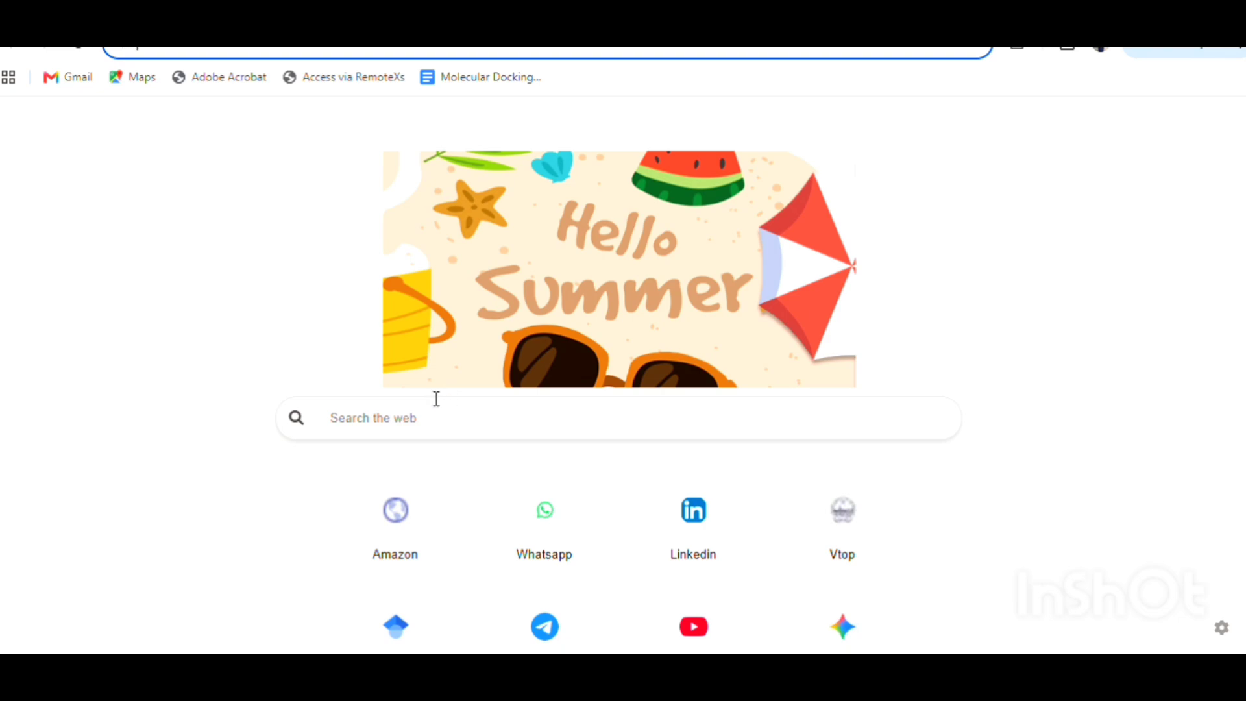
# Search the web for "saves 6.1" and open the SAVESv6.1 Structure Validation Server.
pyautogui.click(428, 405)
pyautogui.write('sa')
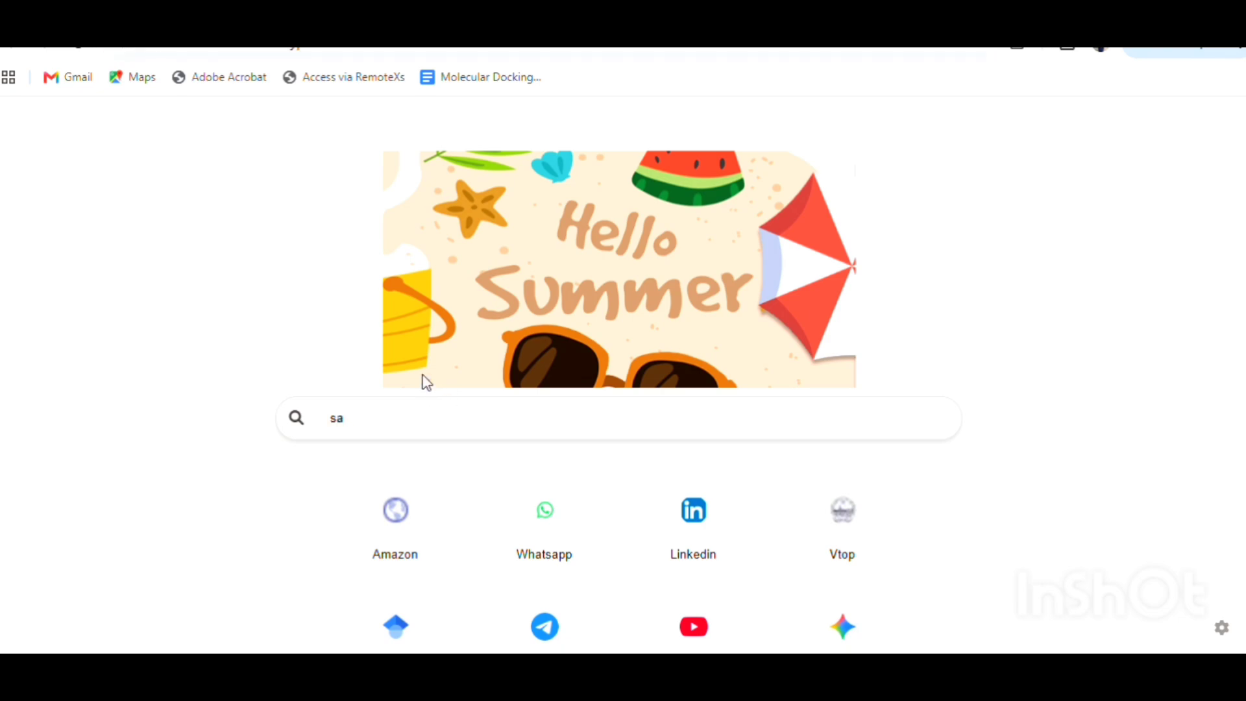
pyautogui.write('ves')
pyautogui.write('6.1')
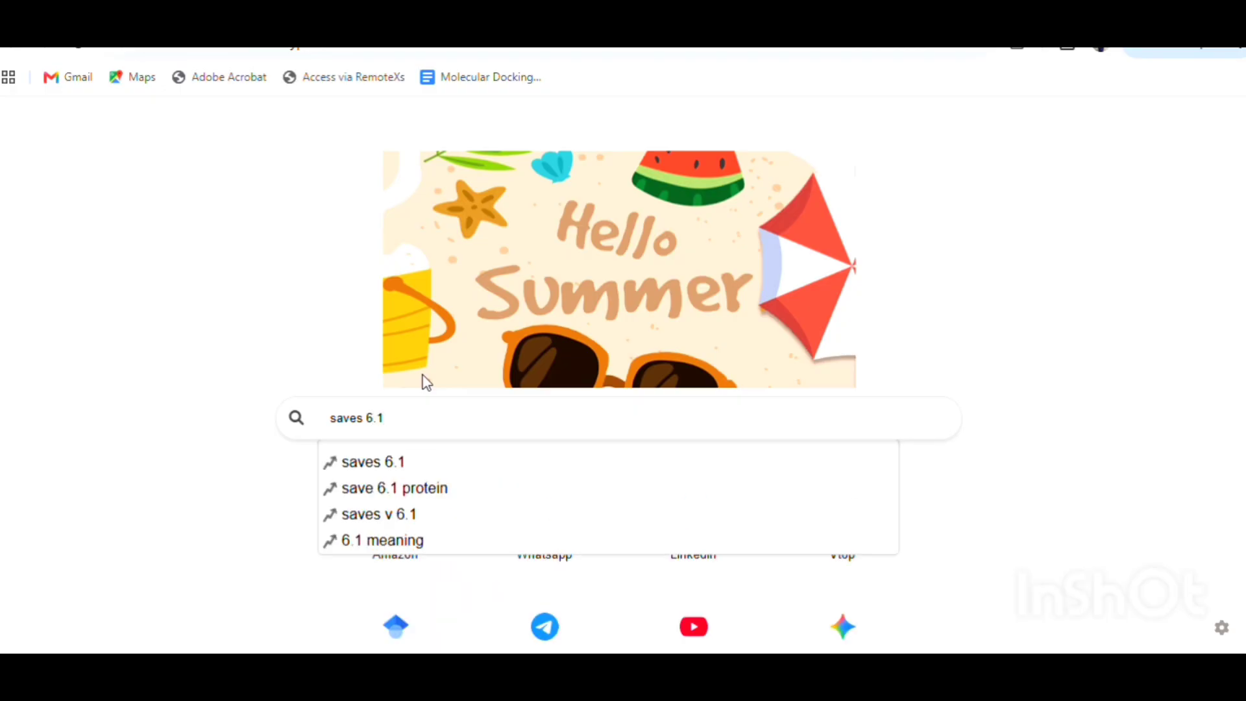
pyautogui.press('Return')
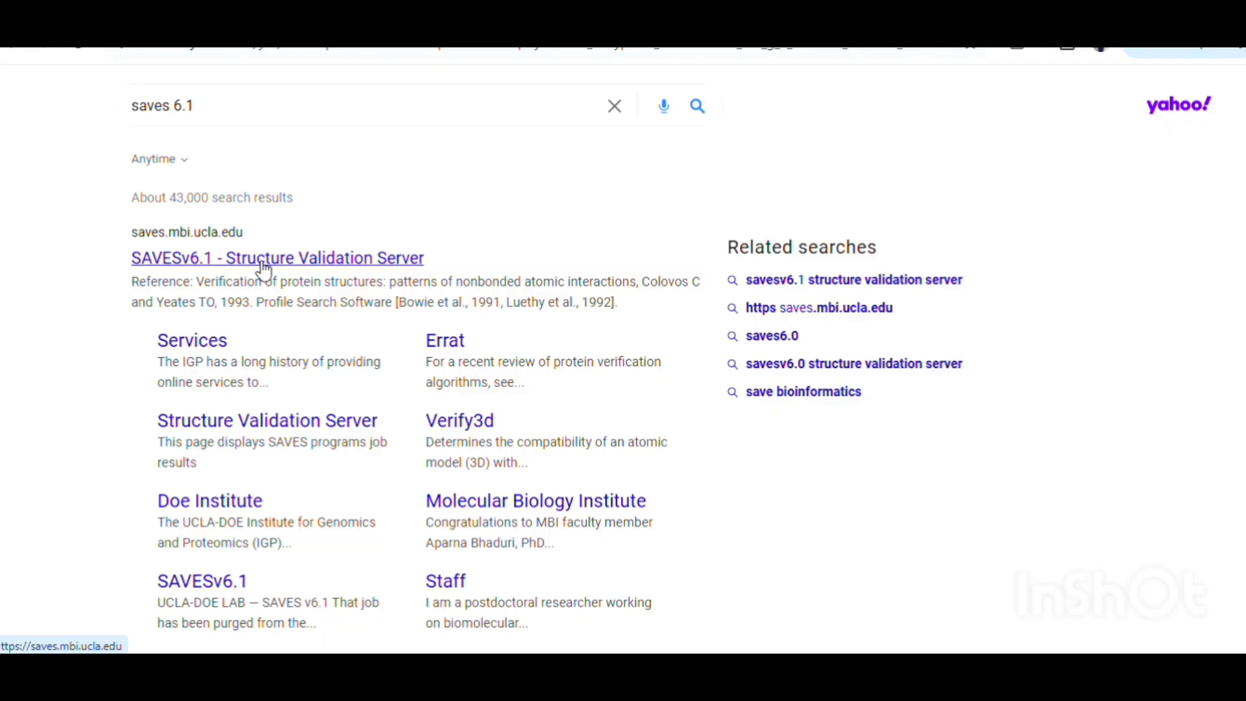
pyautogui.click(264, 259)
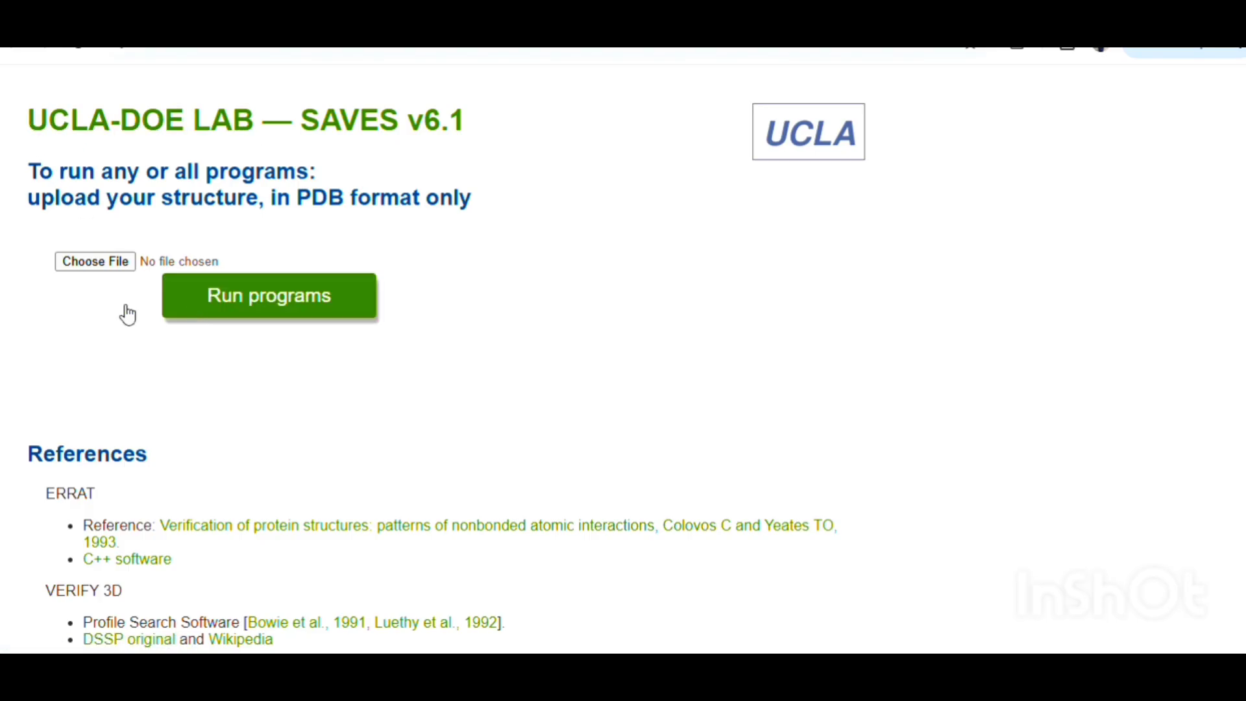
# Upload ICL_Final.pdb from the Downloads folder to SAVES v6.1 and run the validation job.
pyautogui.click(158, 269)
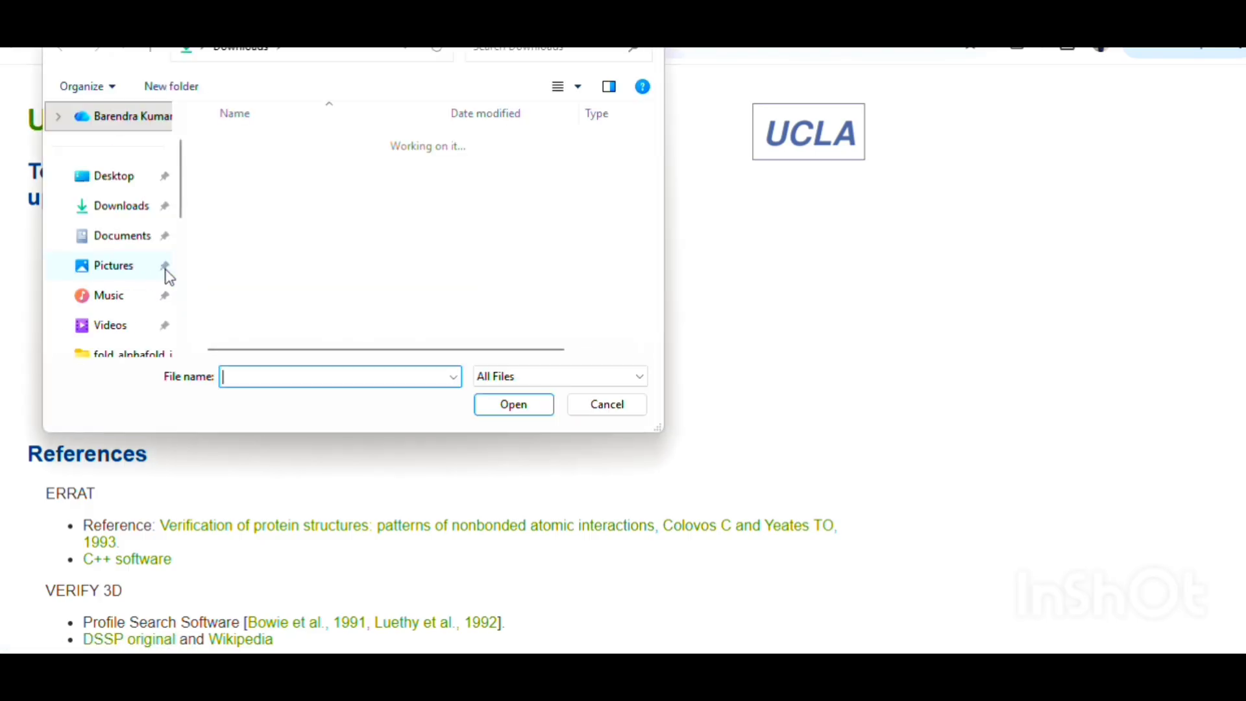
pyautogui.scroll(-1, 282, 247)
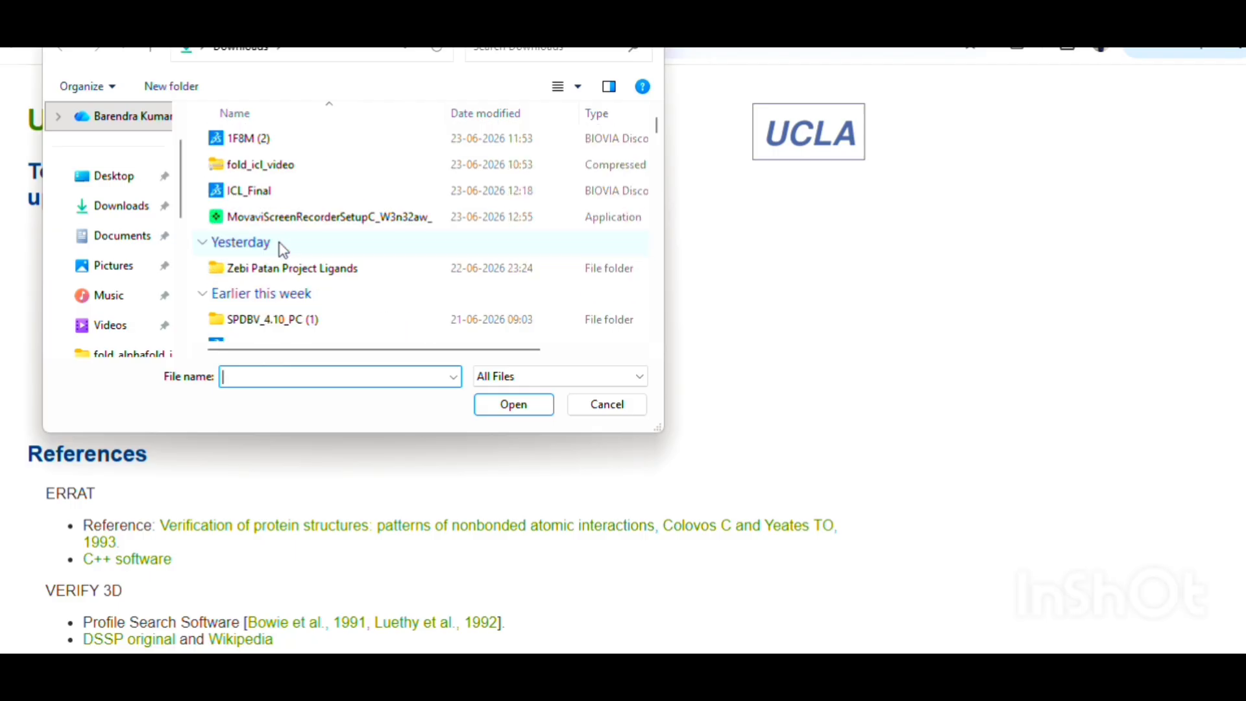
pyautogui.click(248, 198)
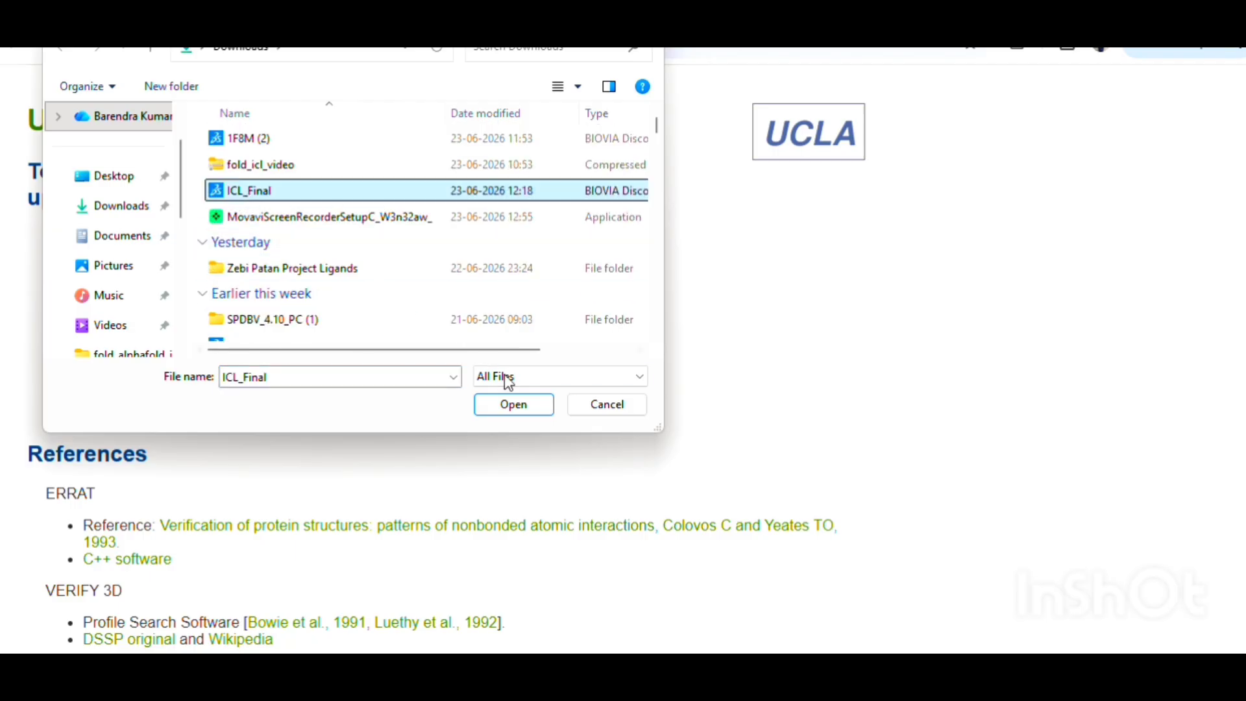
pyautogui.click(515, 405)
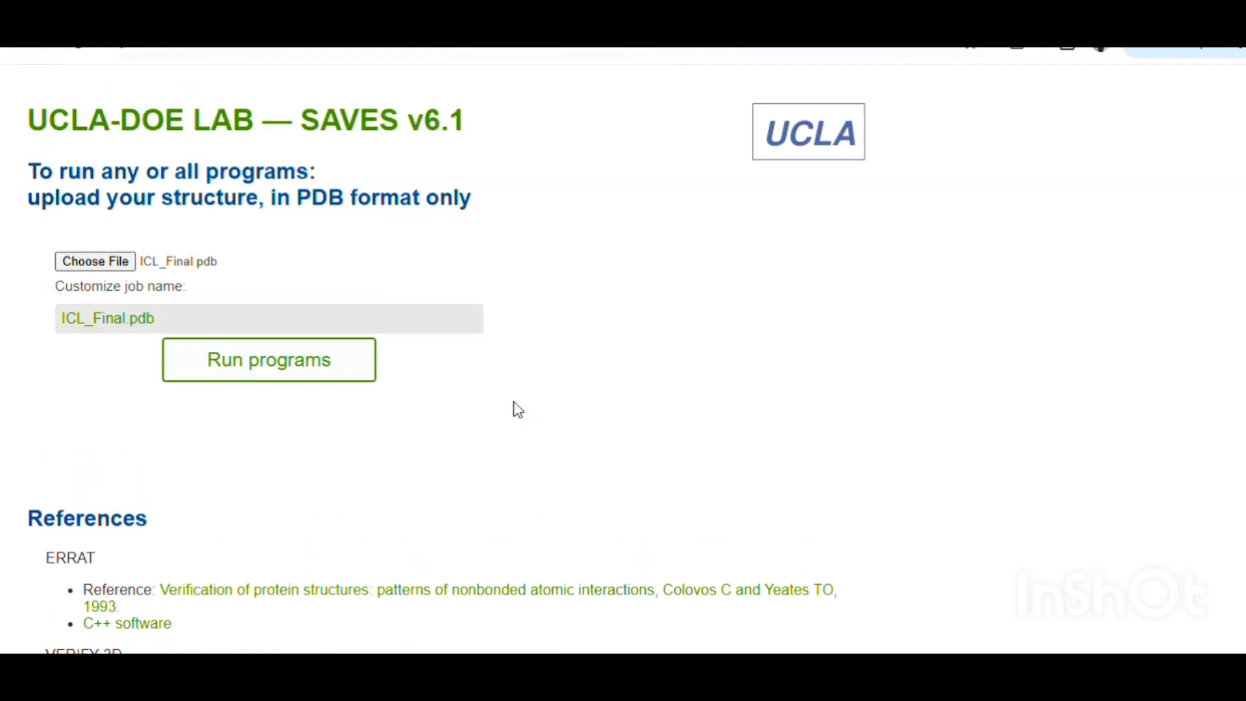
pyautogui.click(289, 383)
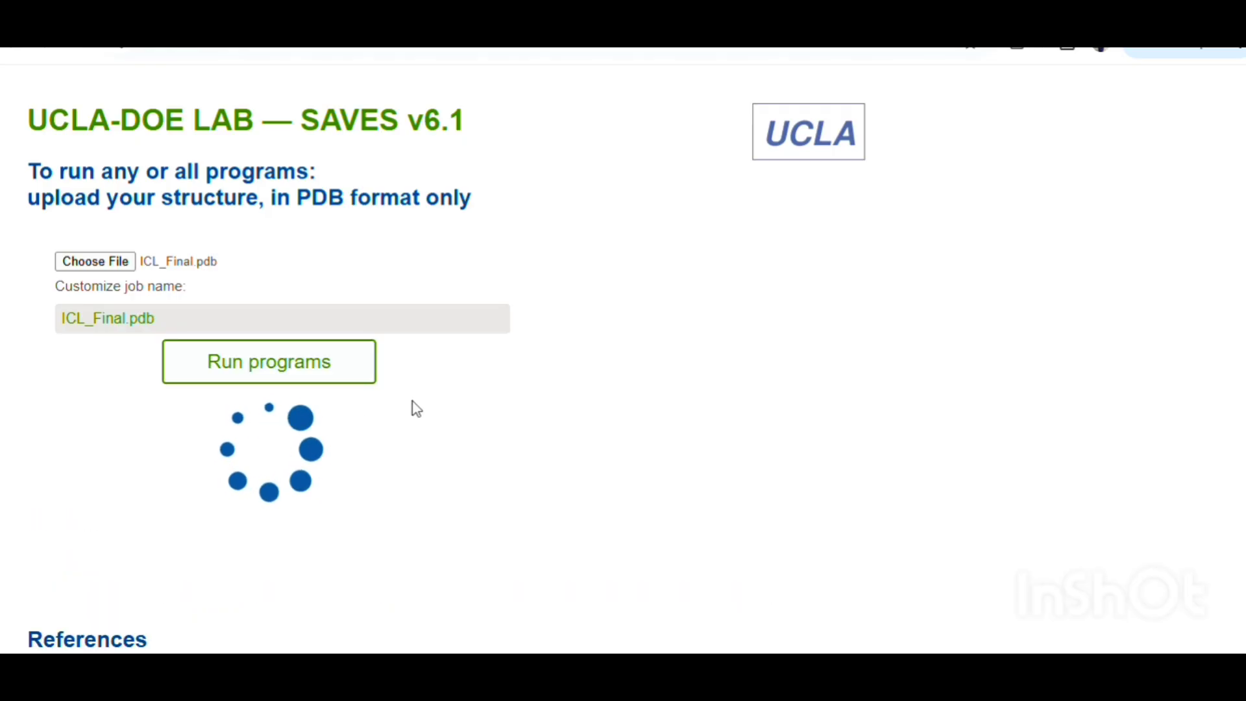
pyautogui.scroll(-1, 415, 410)
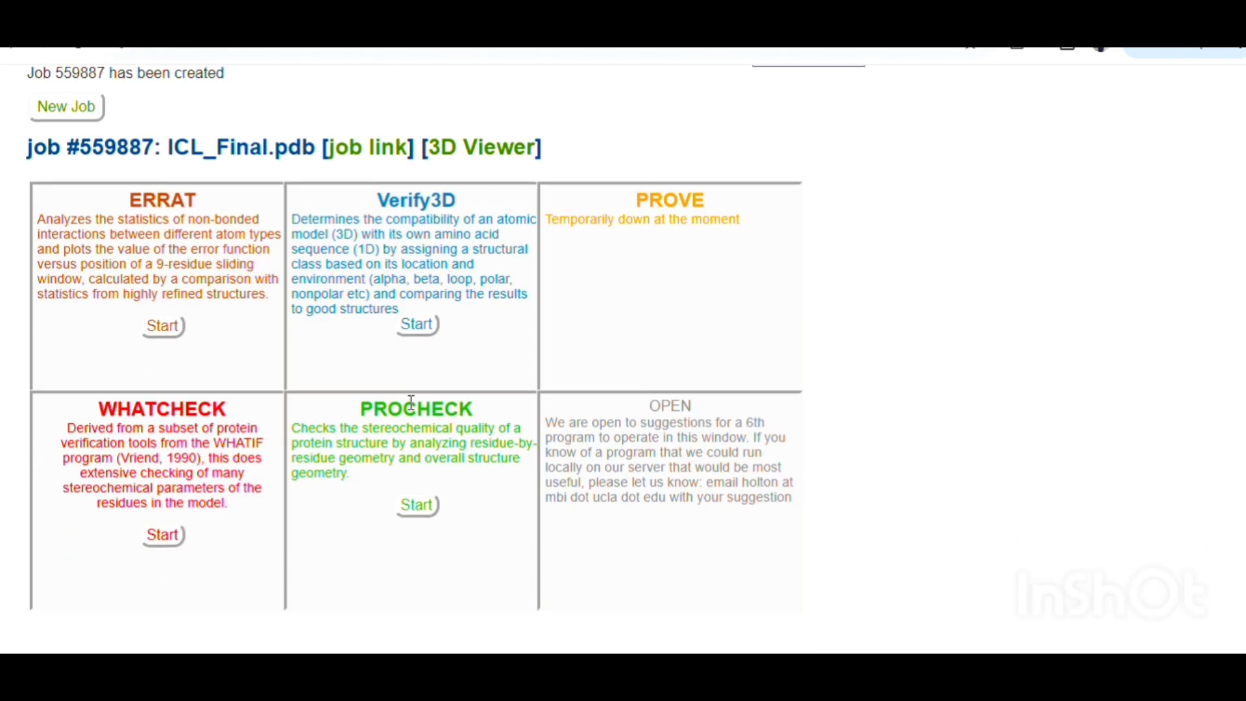
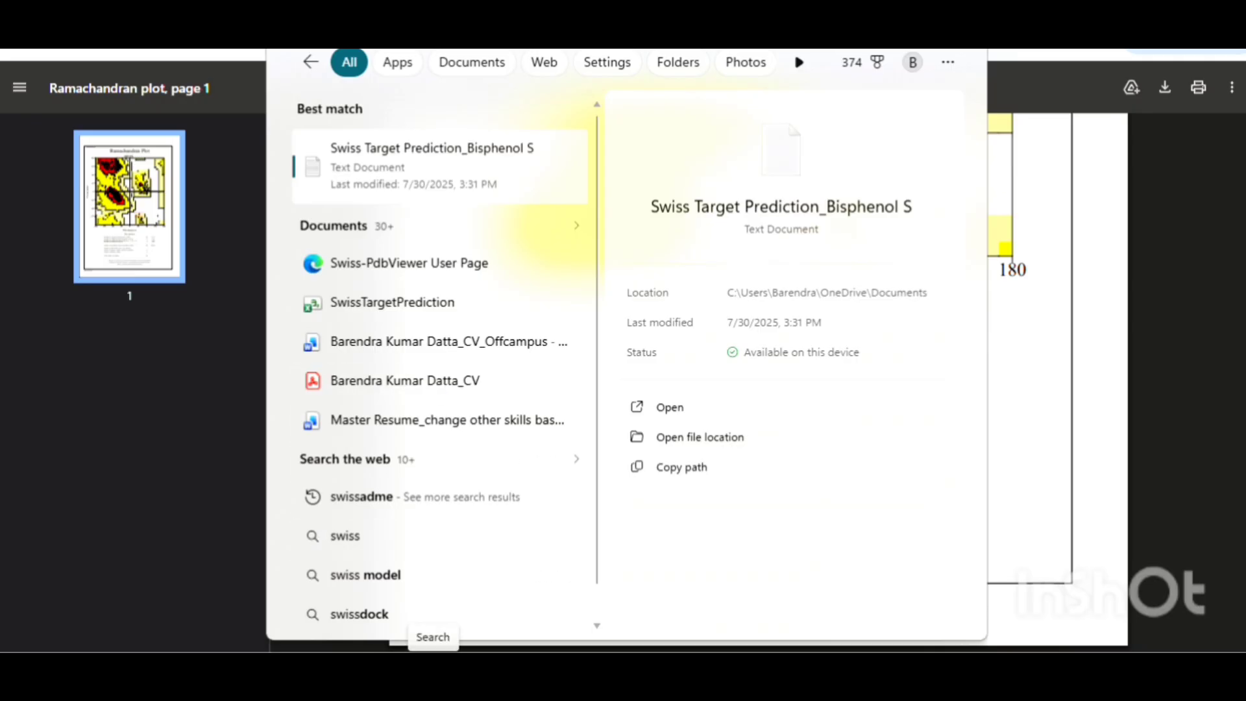
# Locate Swiss-PdbViewer in the SPDBV_4.10_PC (1) folder in Downloads and launch the spdbv application.
pyautogui.write('pdb')
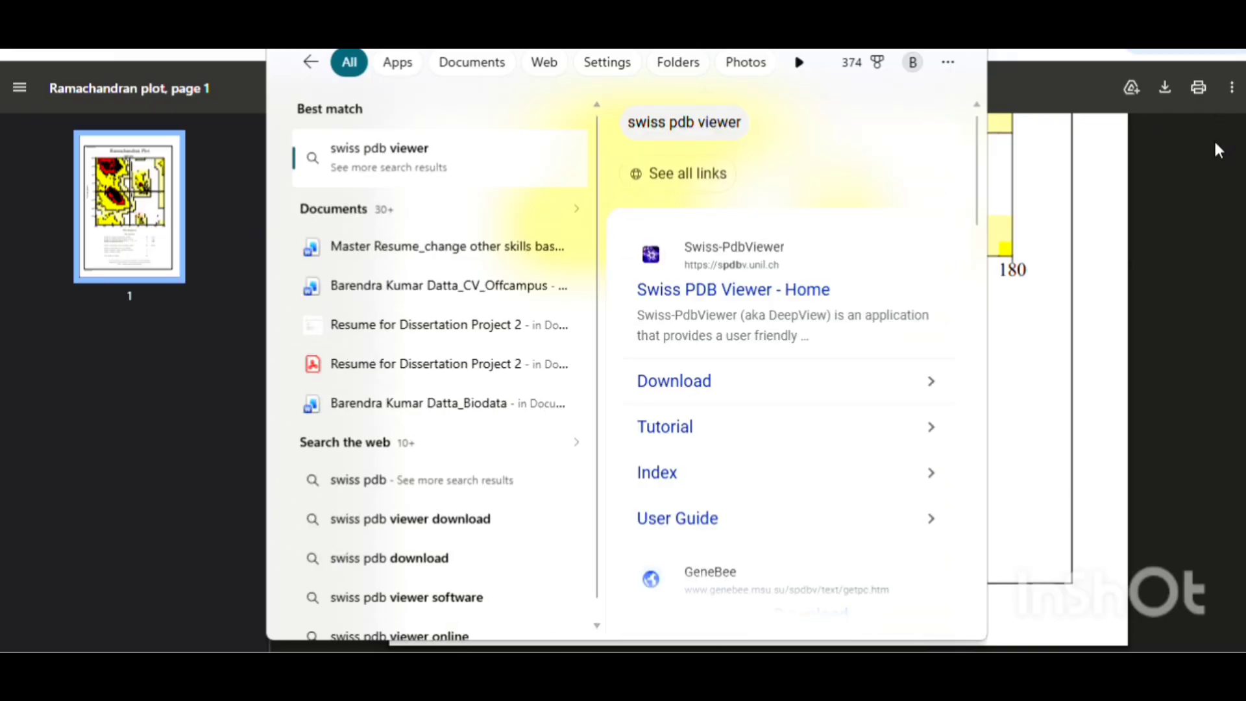
pyautogui.click(1164, 272)
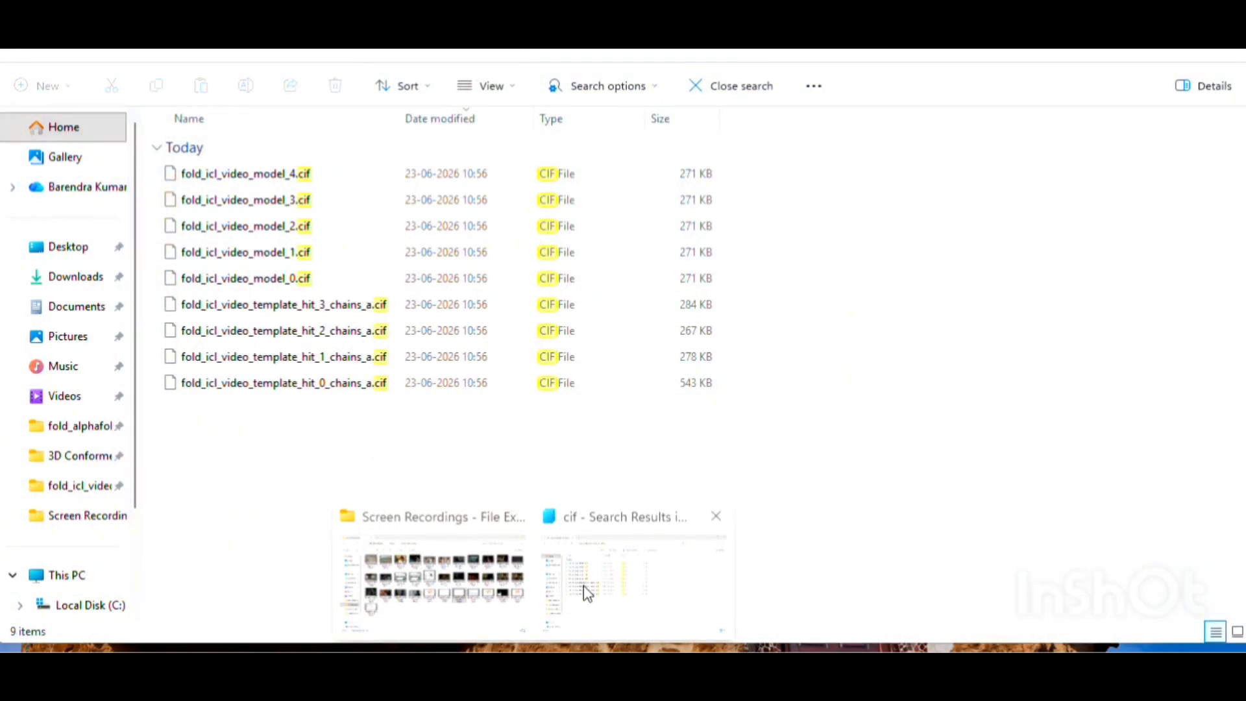
pyautogui.click(583, 585)
pyautogui.click(77, 277)
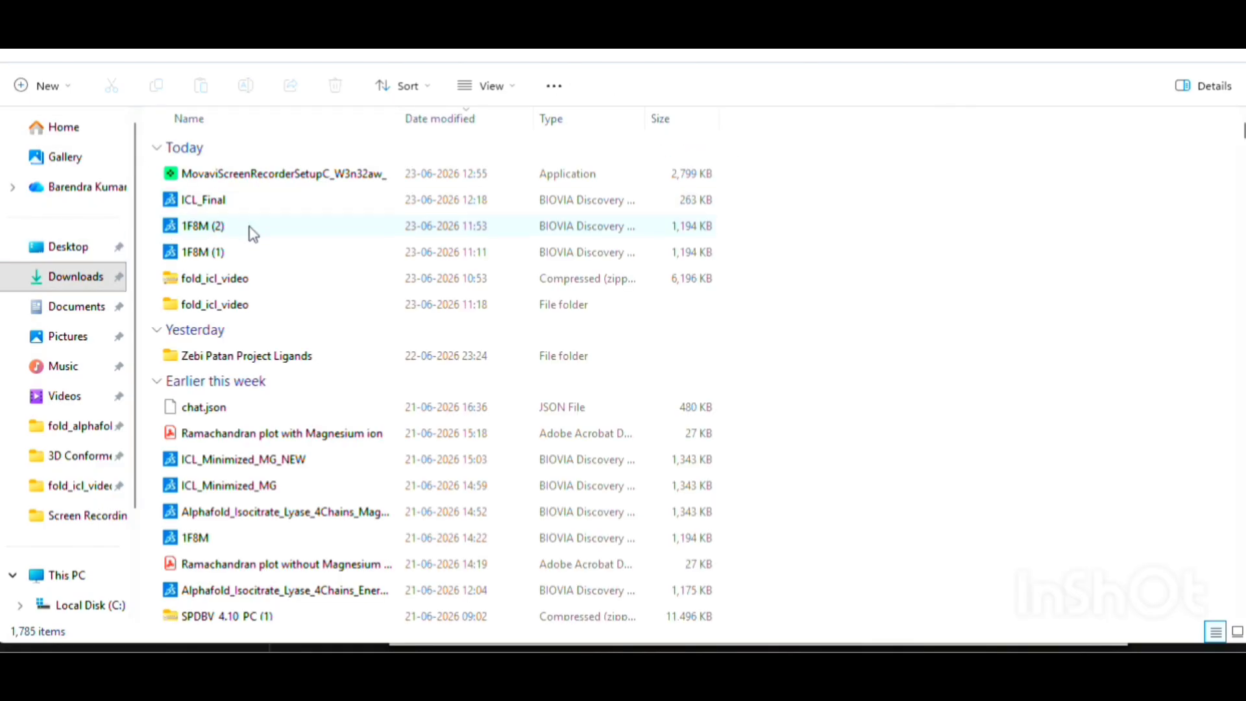
pyautogui.scroll(-5, 252, 232)
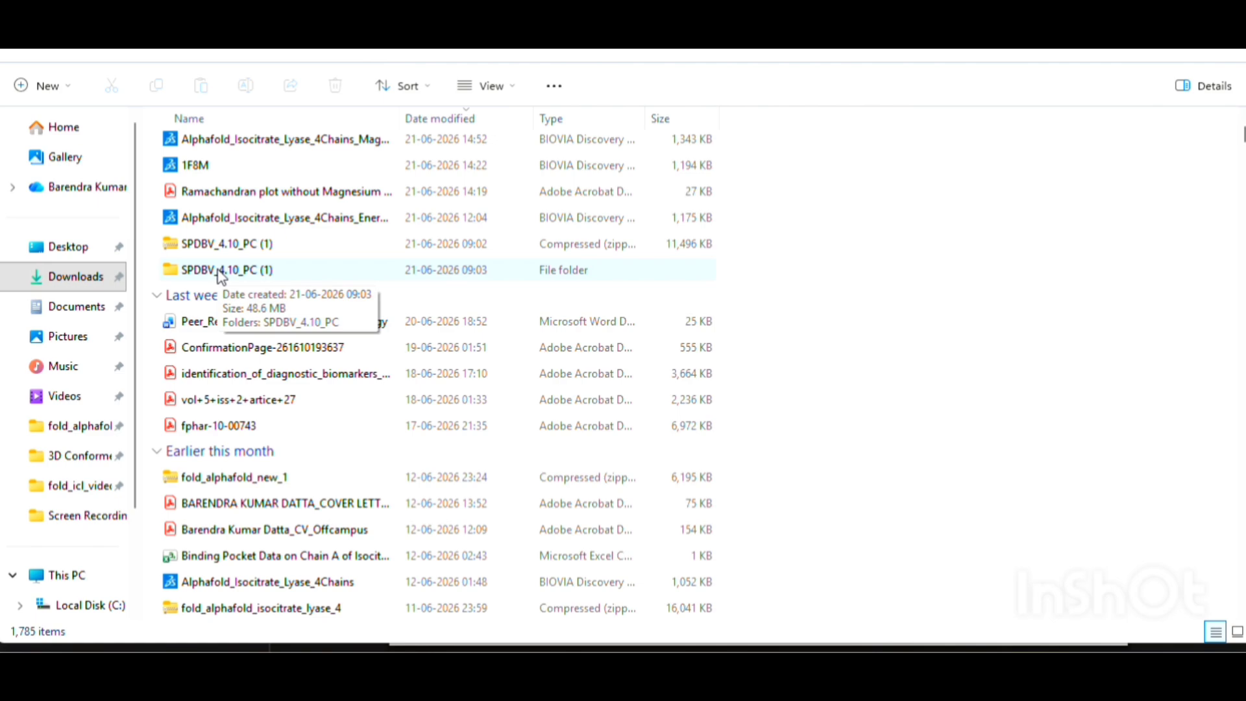
pyautogui.click(221, 271)
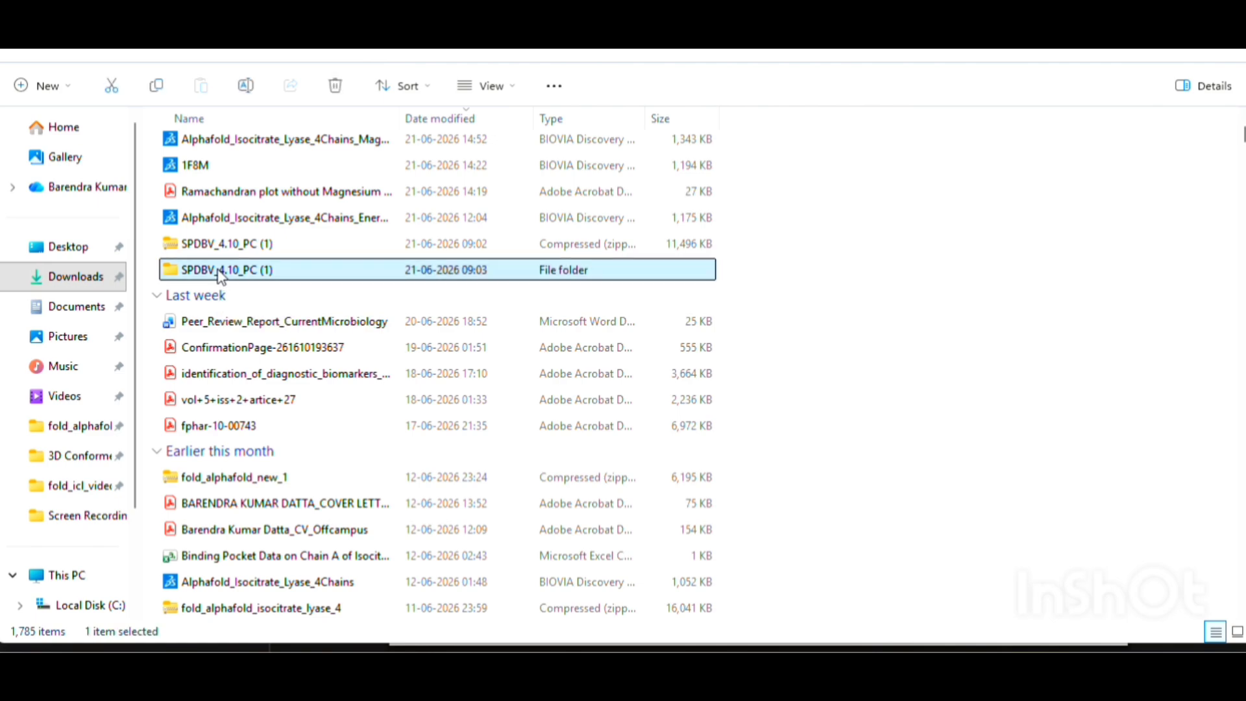
pyautogui.doubleClick(220, 271)
pyautogui.doubleClick(233, 172)
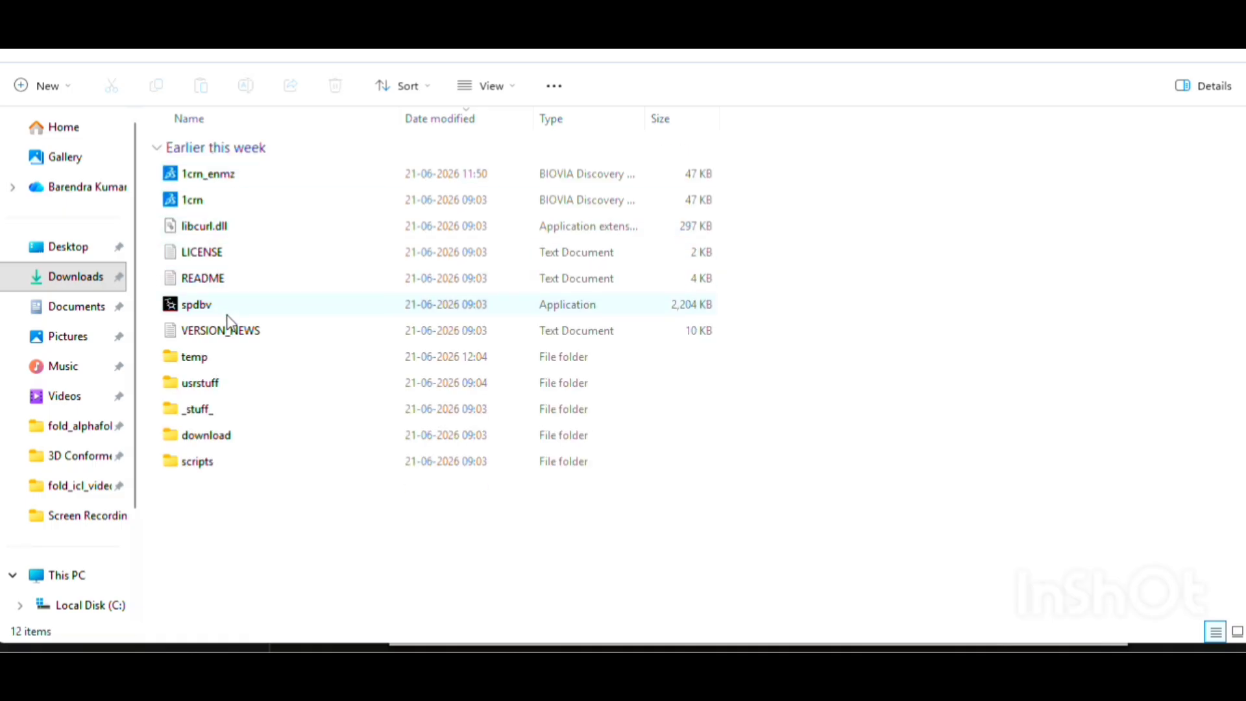
pyautogui.doubleClick(188, 305)
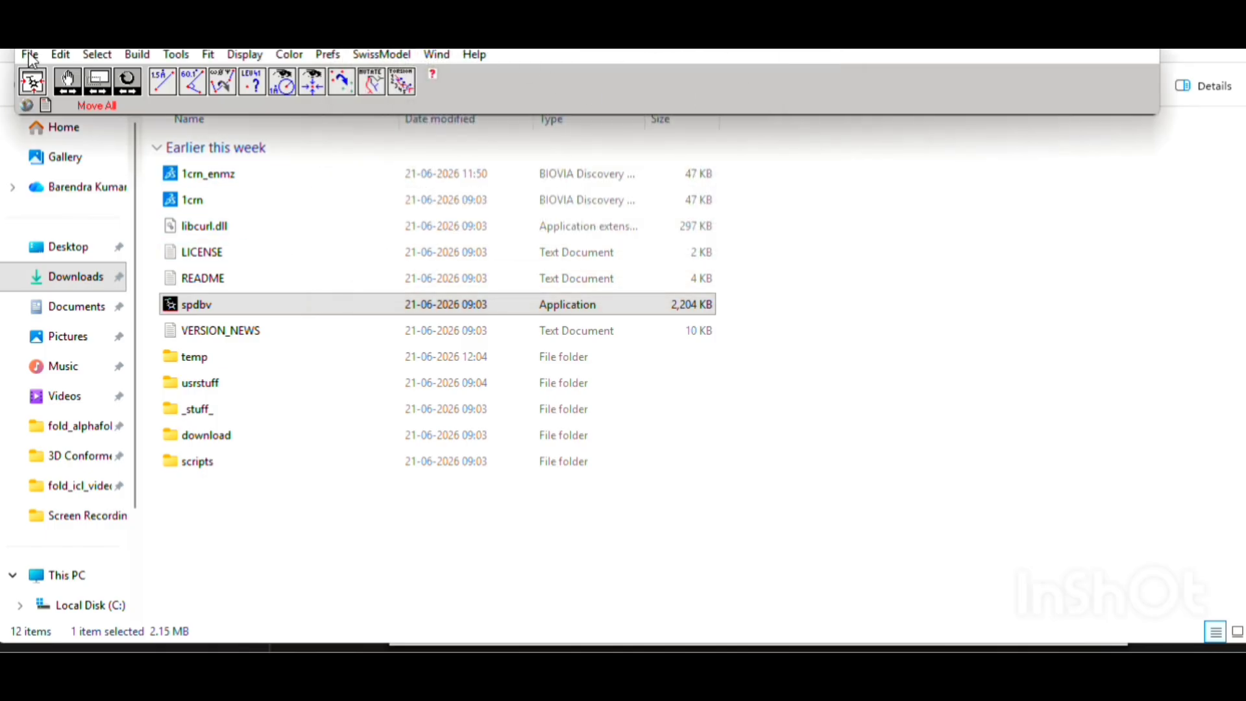
# Load the ICL_Final PDB file from Downloads into Swiss-PdbViewer and close the loading log.
pyautogui.moveTo(321, 31); pyautogui.dragTo(325, 99)
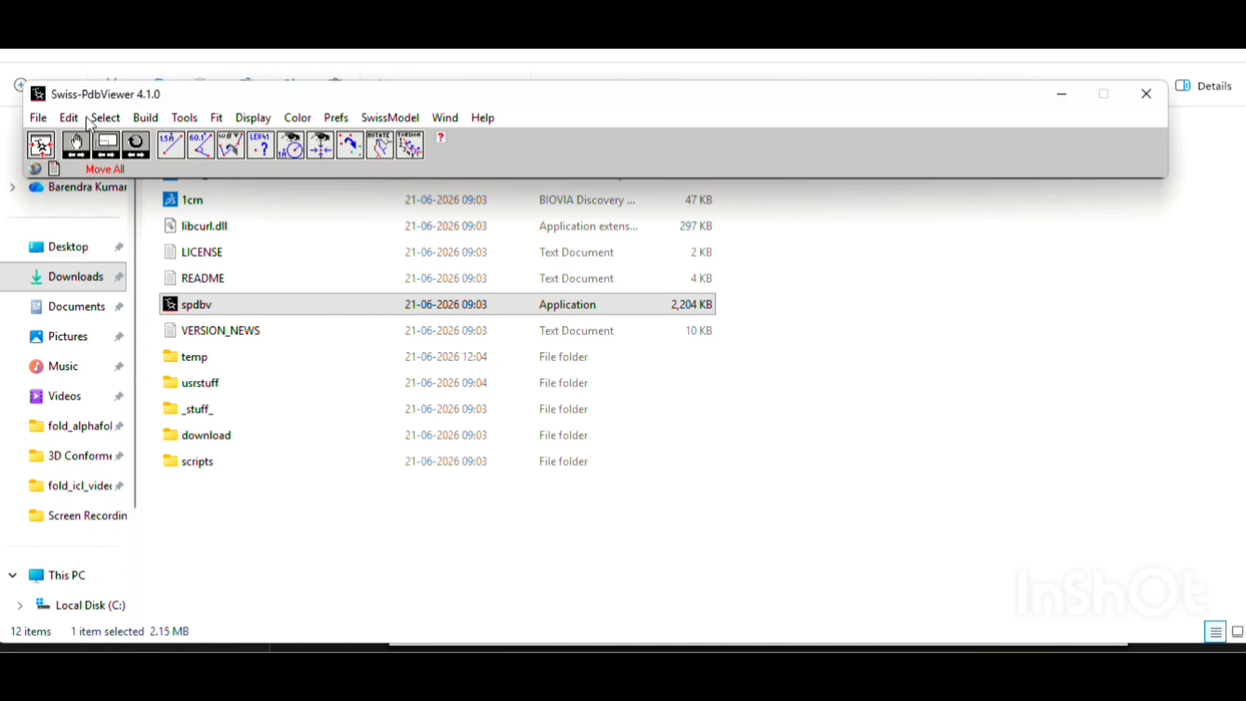
pyautogui.click(44, 120)
pyautogui.moveTo(69, 117)
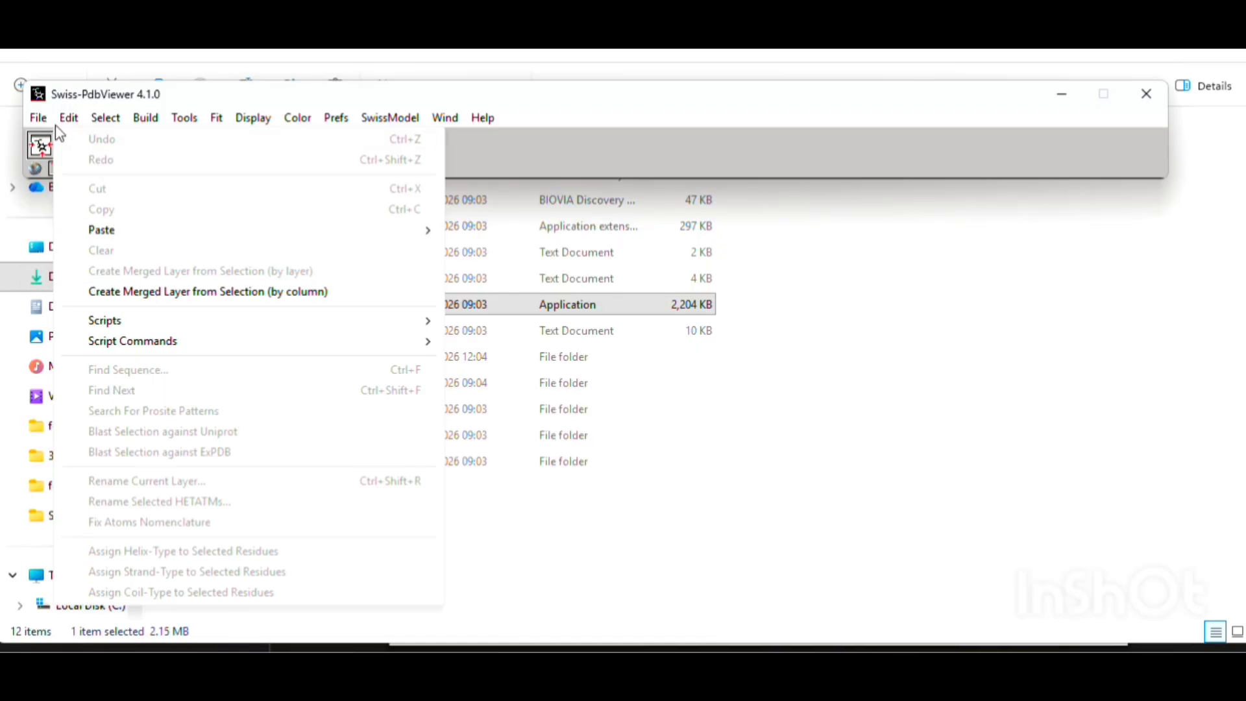
pyautogui.click(74, 143)
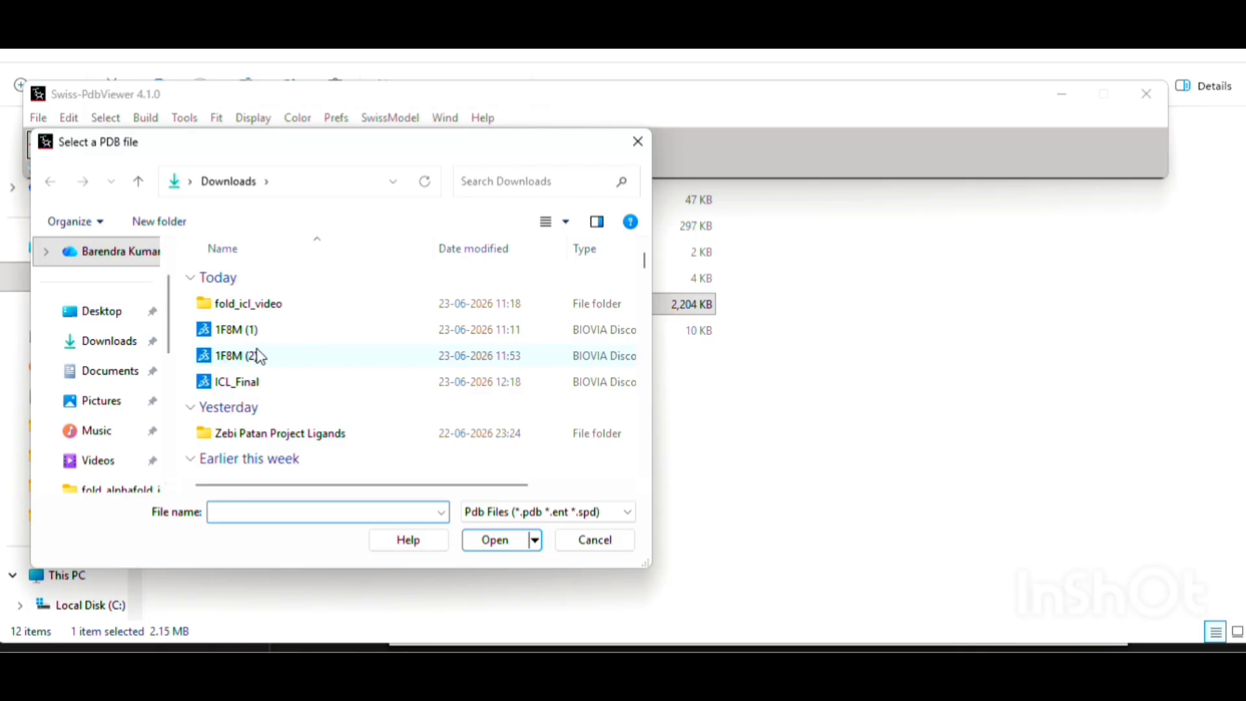
pyautogui.click(242, 388)
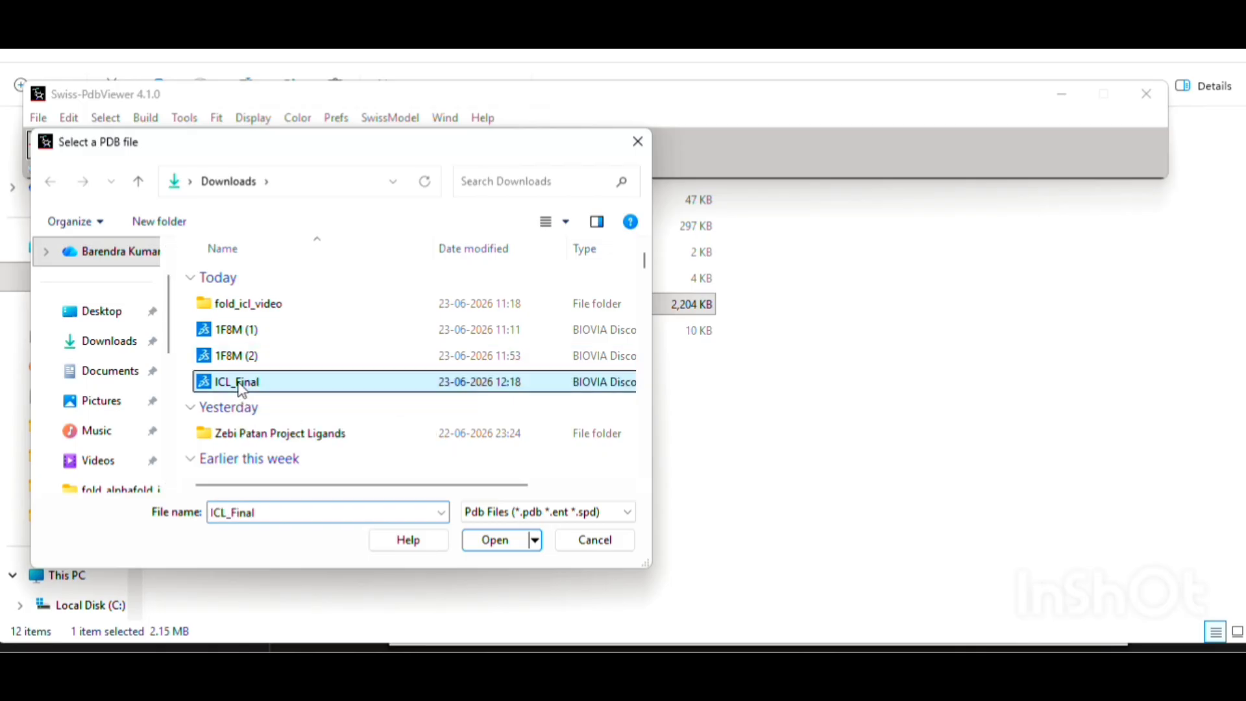
pyautogui.click(482, 549)
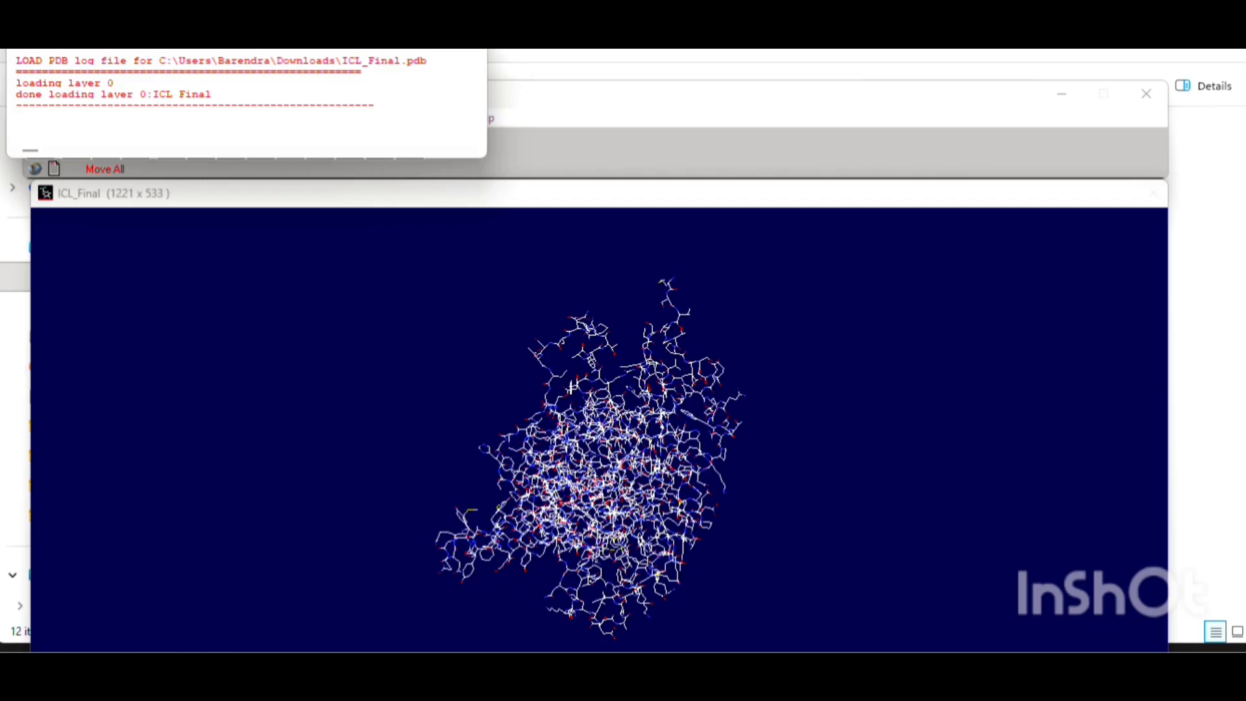
pyautogui.moveTo(417, 0); pyautogui.dragTo(425, 97)
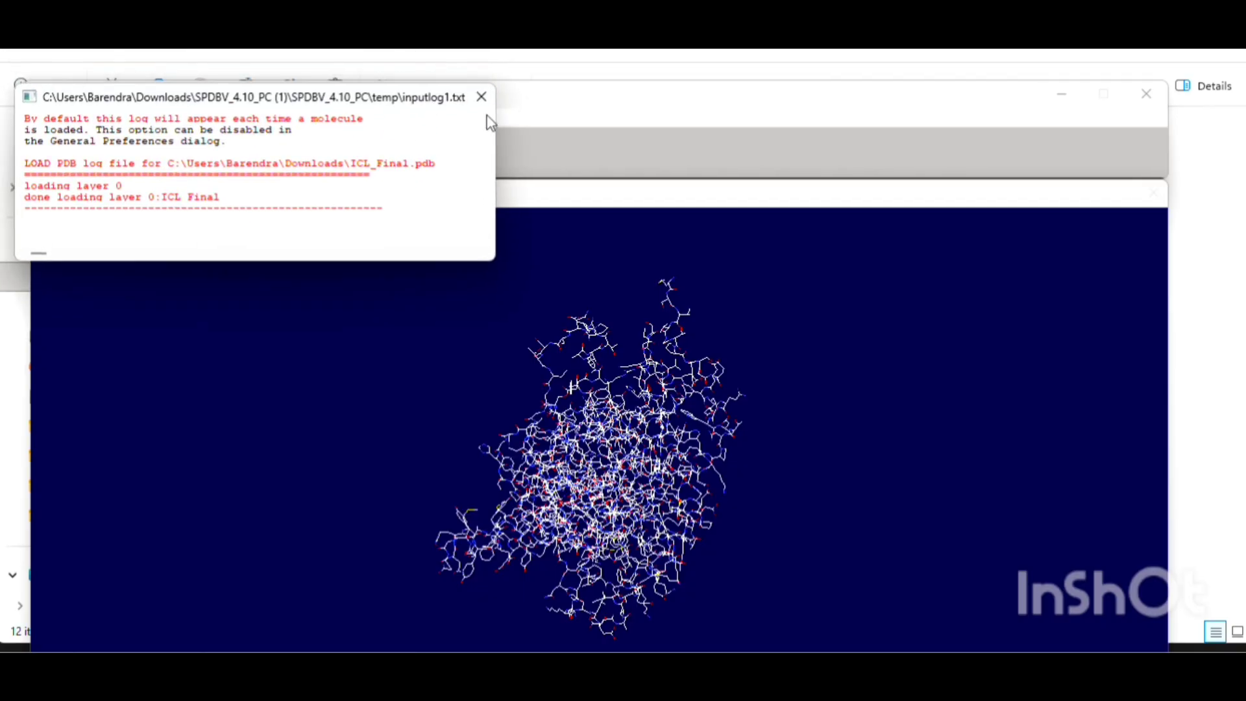
pyautogui.click(481, 97)
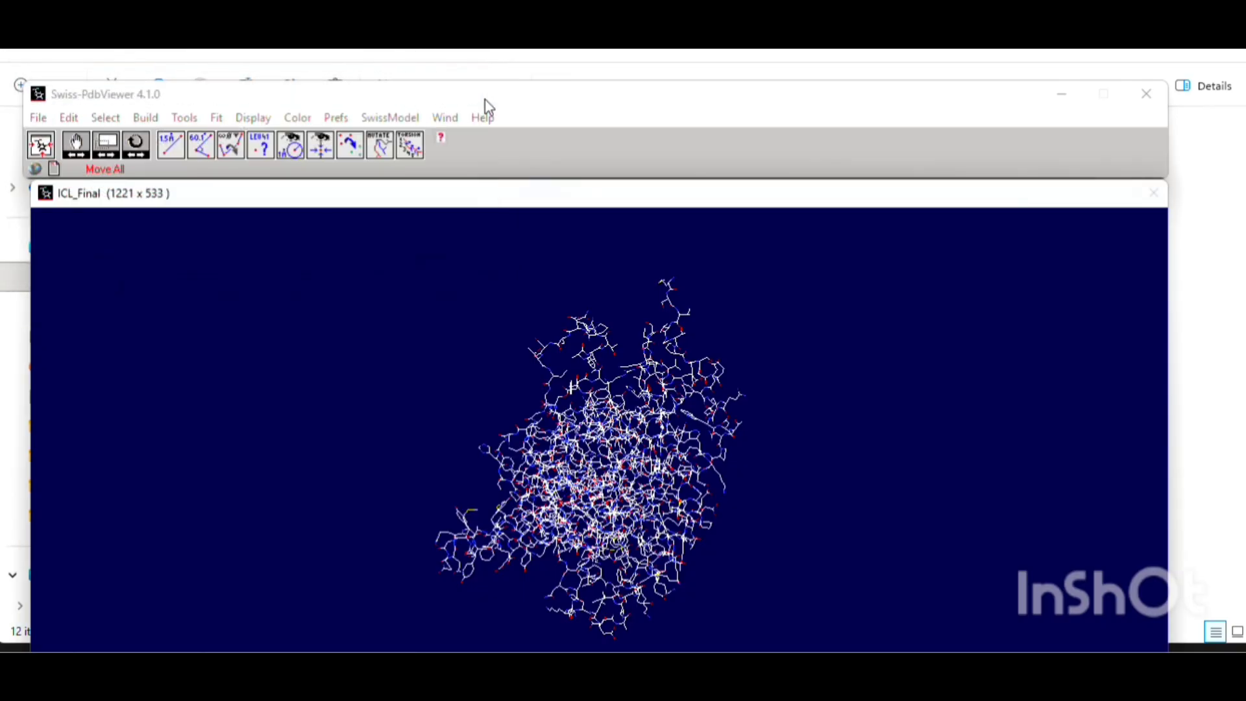
# Reposition the Swiss-PdbViewer window, rotate ICL_Final to another orientation, and look over the available structure tools.
pyautogui.click(1091, 98)
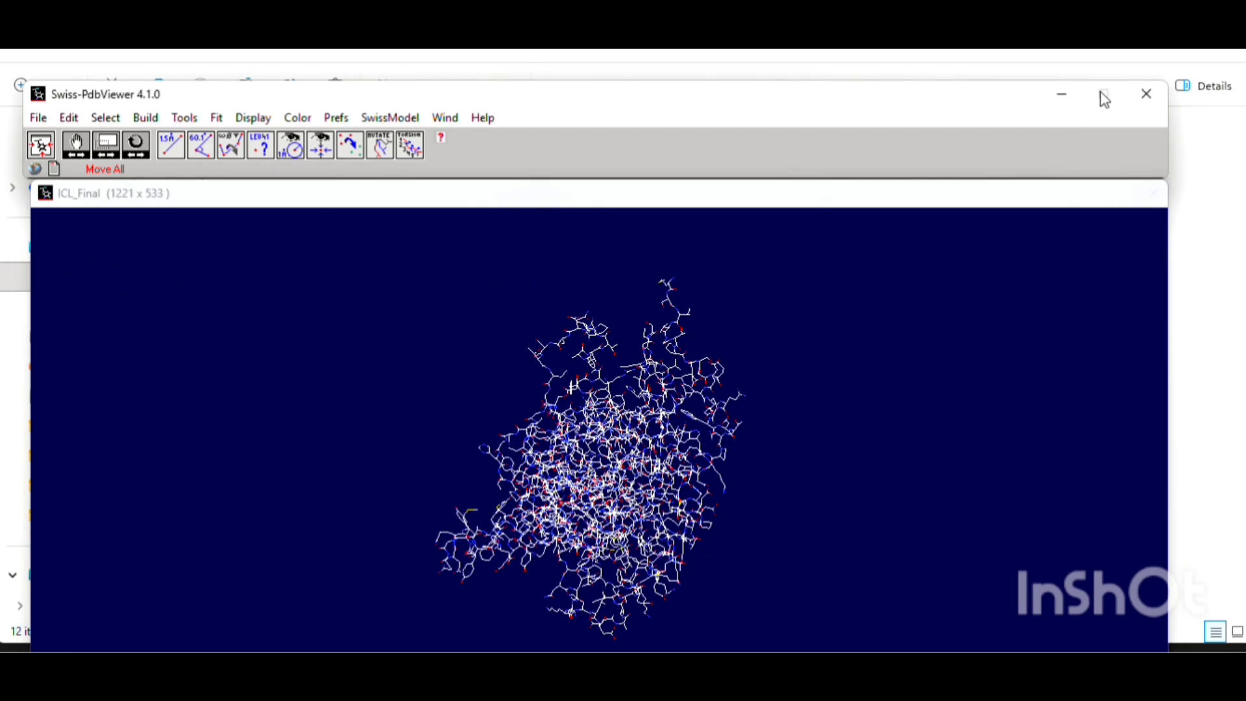
pyautogui.moveTo(680, 110); pyautogui.dragTo(683, 77)
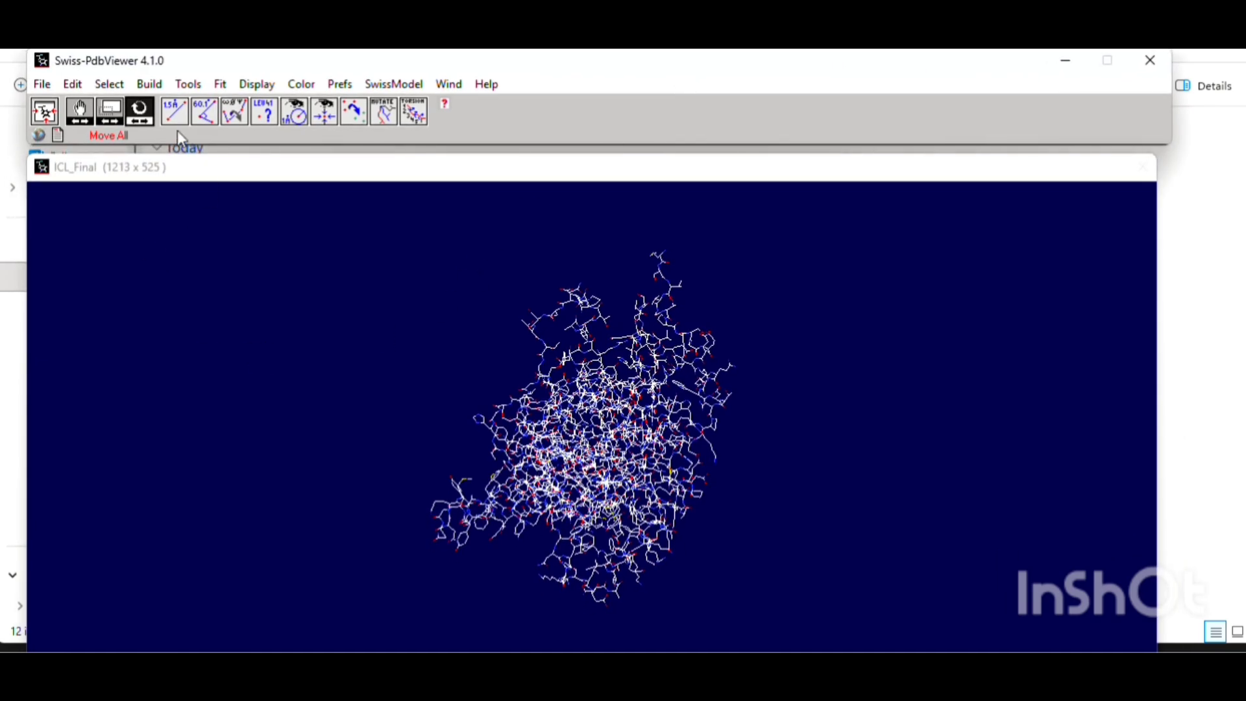
pyautogui.moveTo(368, 456); pyautogui.dragTo(298, 454)
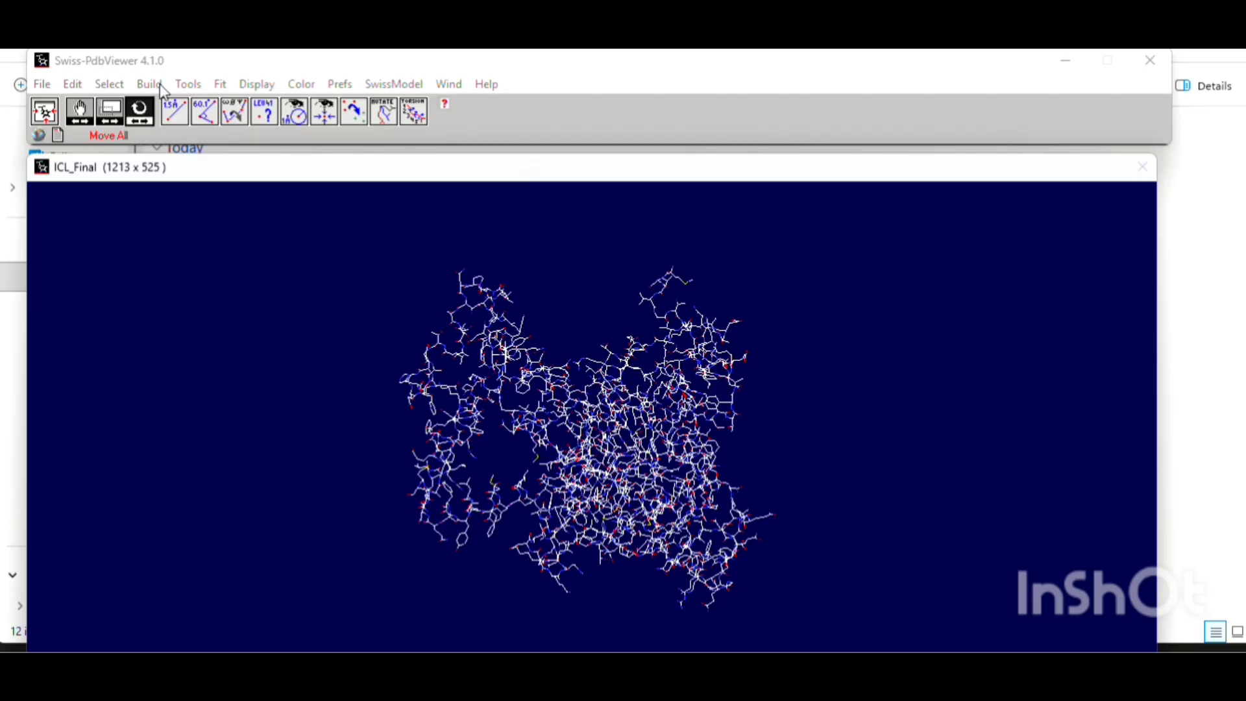
pyautogui.click(188, 84)
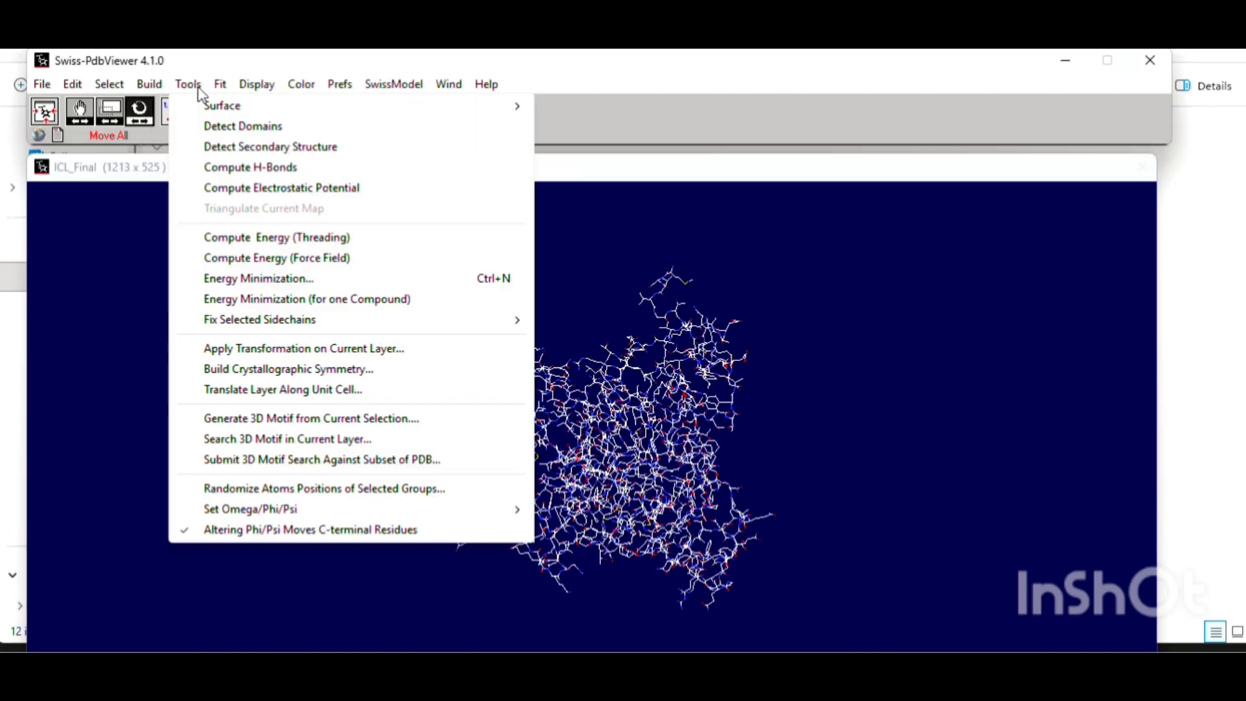
pyautogui.click(189, 85)
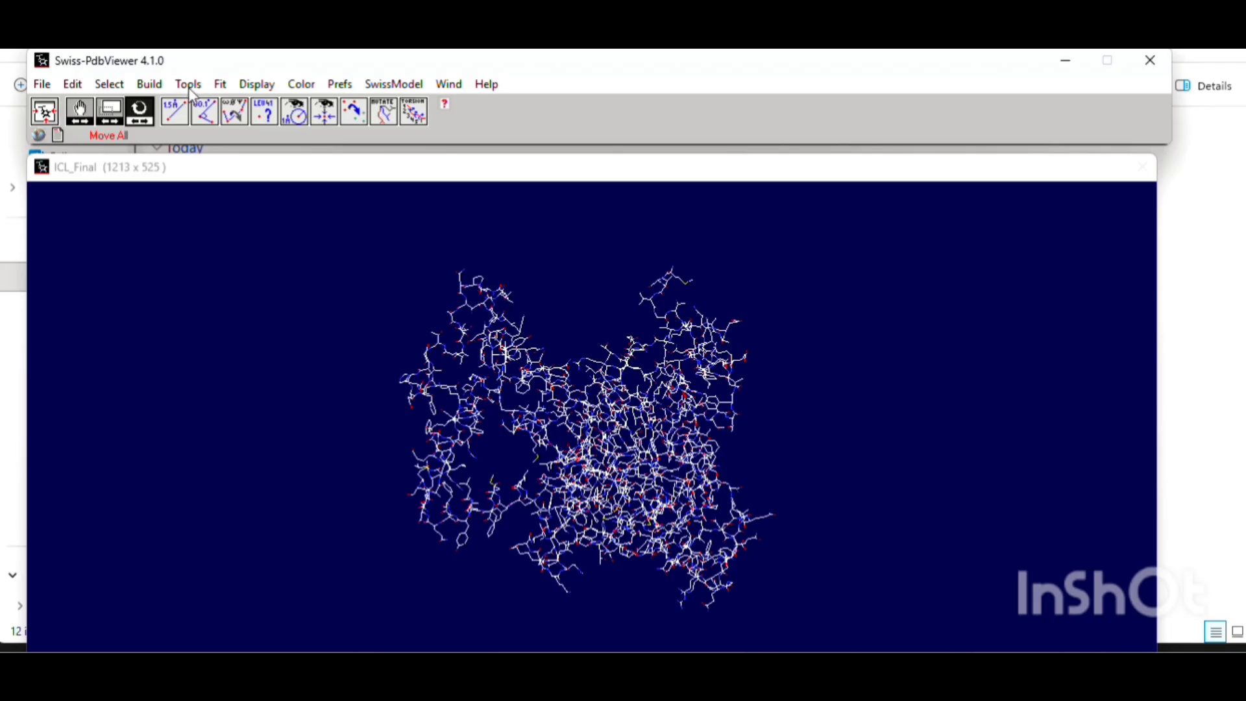
pyautogui.click(194, 87)
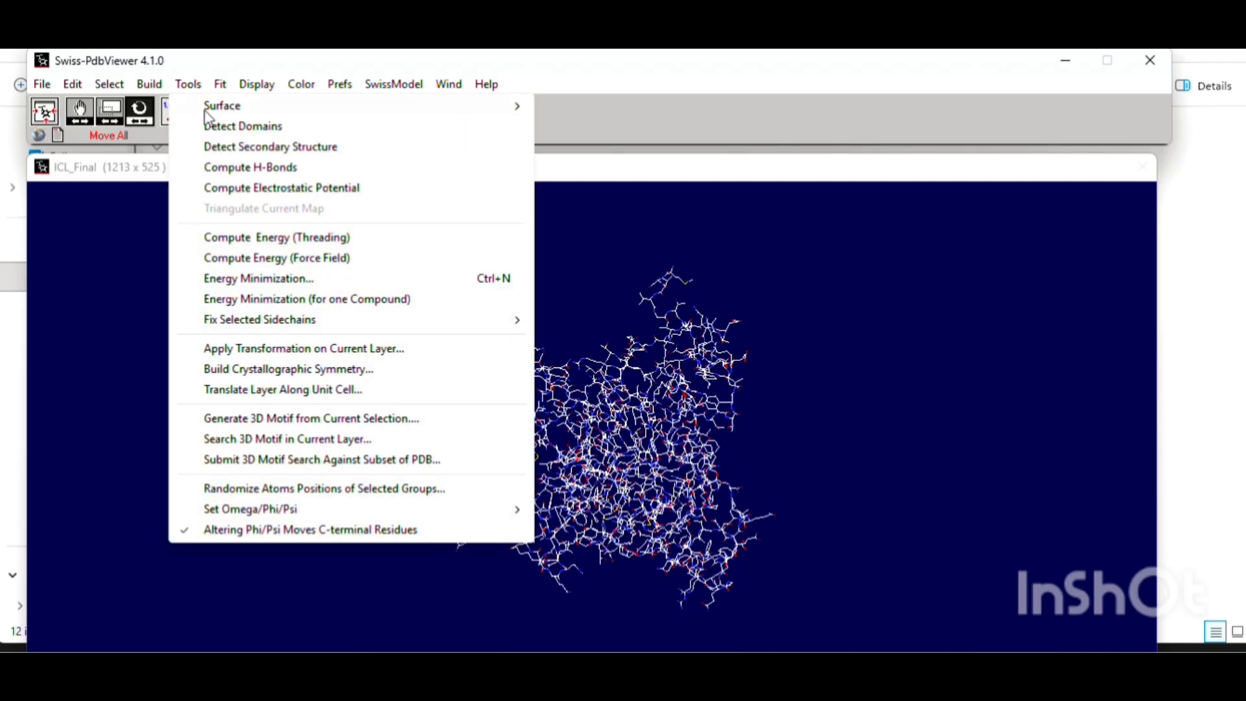
pyautogui.click(311, 279)
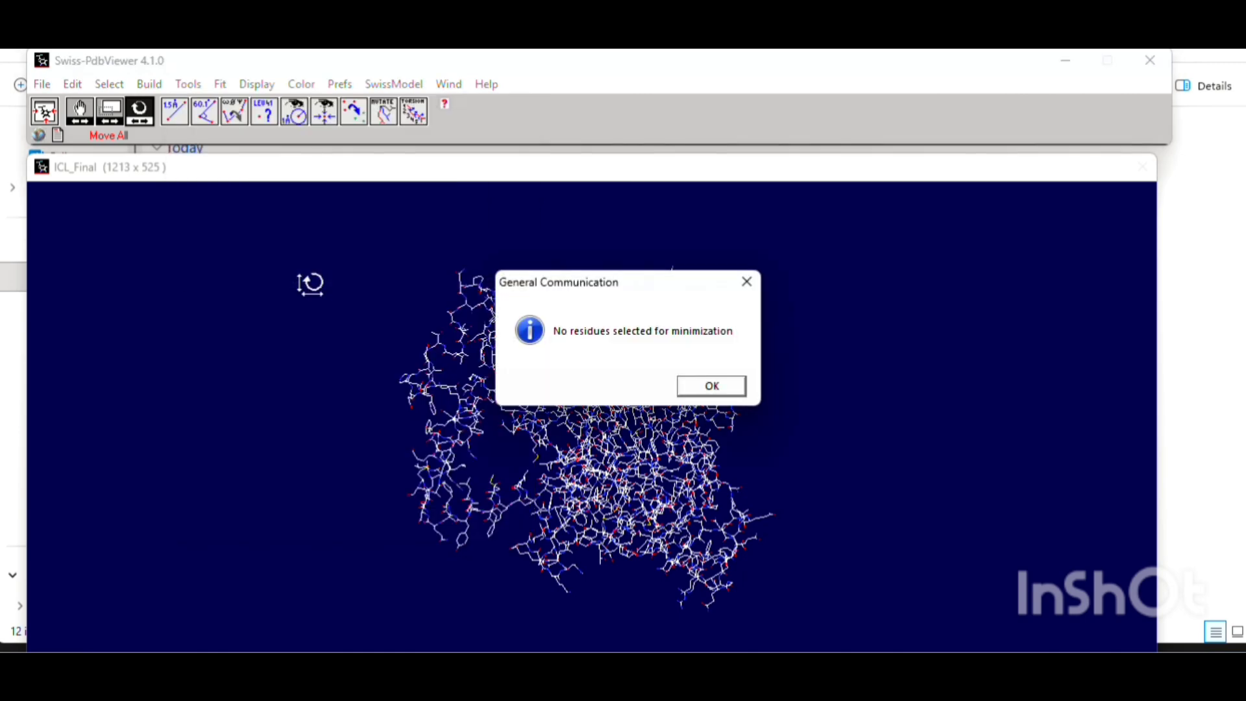
pyautogui.click(717, 387)
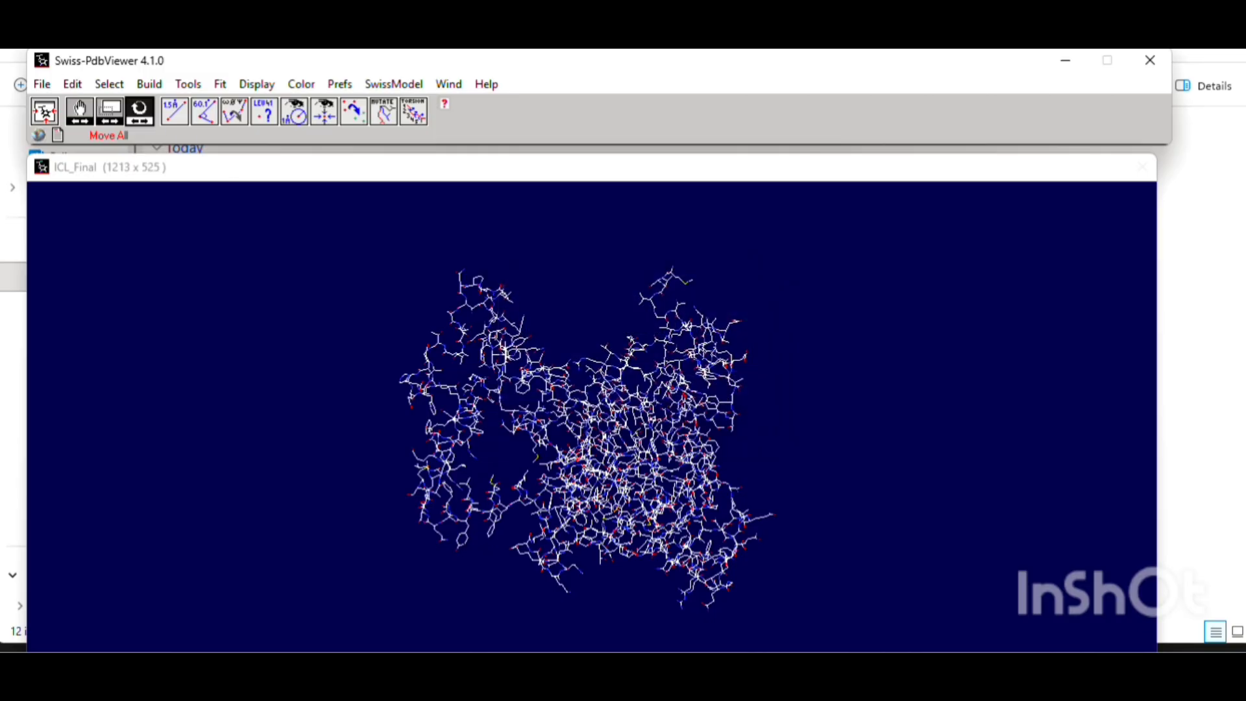
# Select all residues of ICL_Final and run energy minimization on them.
pyautogui.click(109, 84)
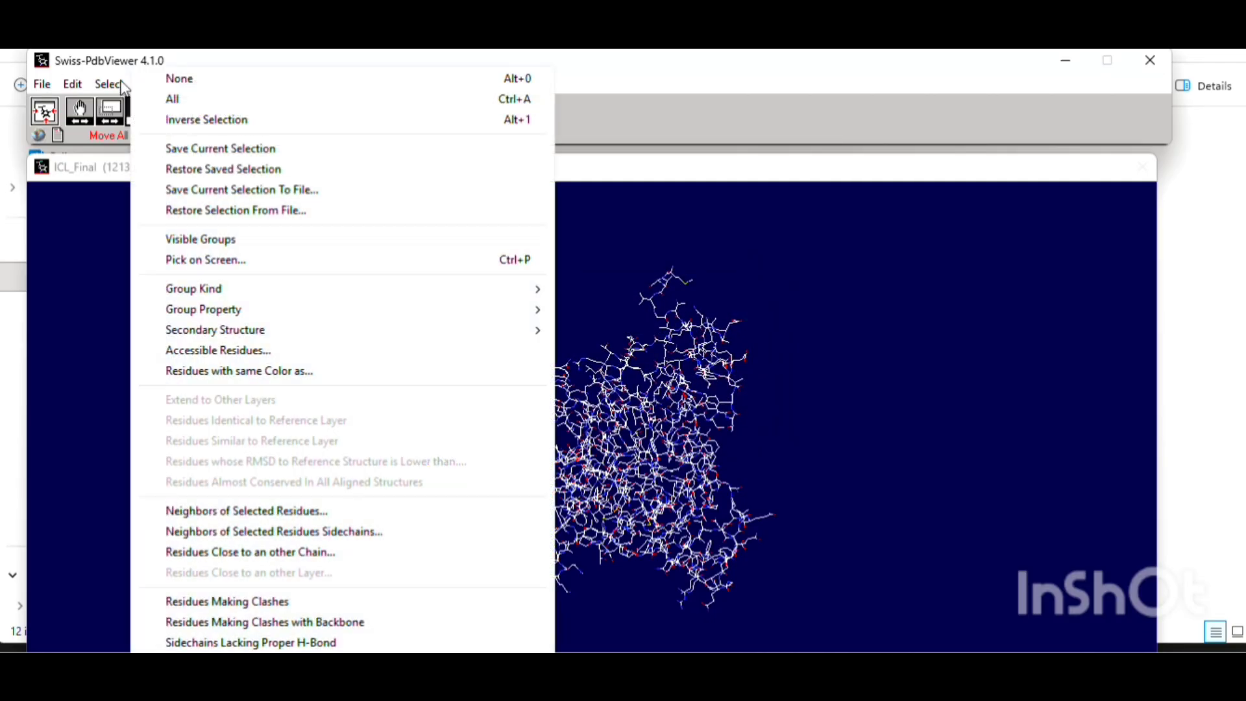
pyautogui.click(173, 101)
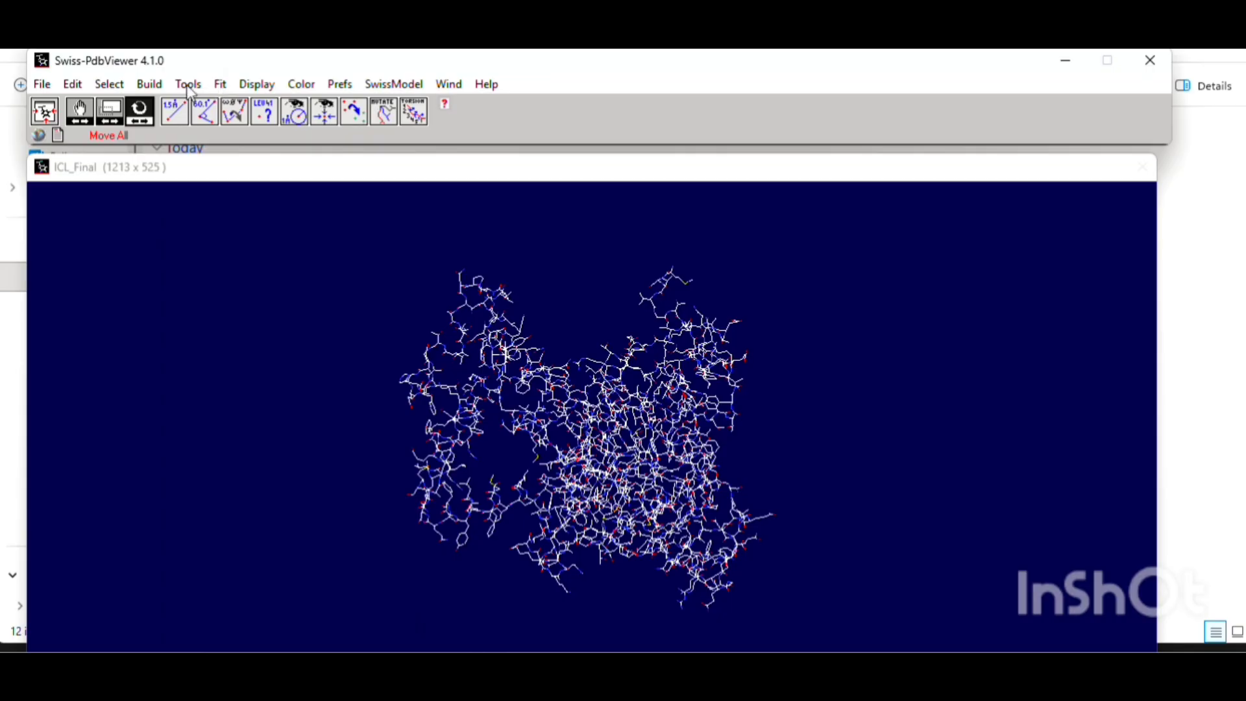
pyautogui.click(189, 91)
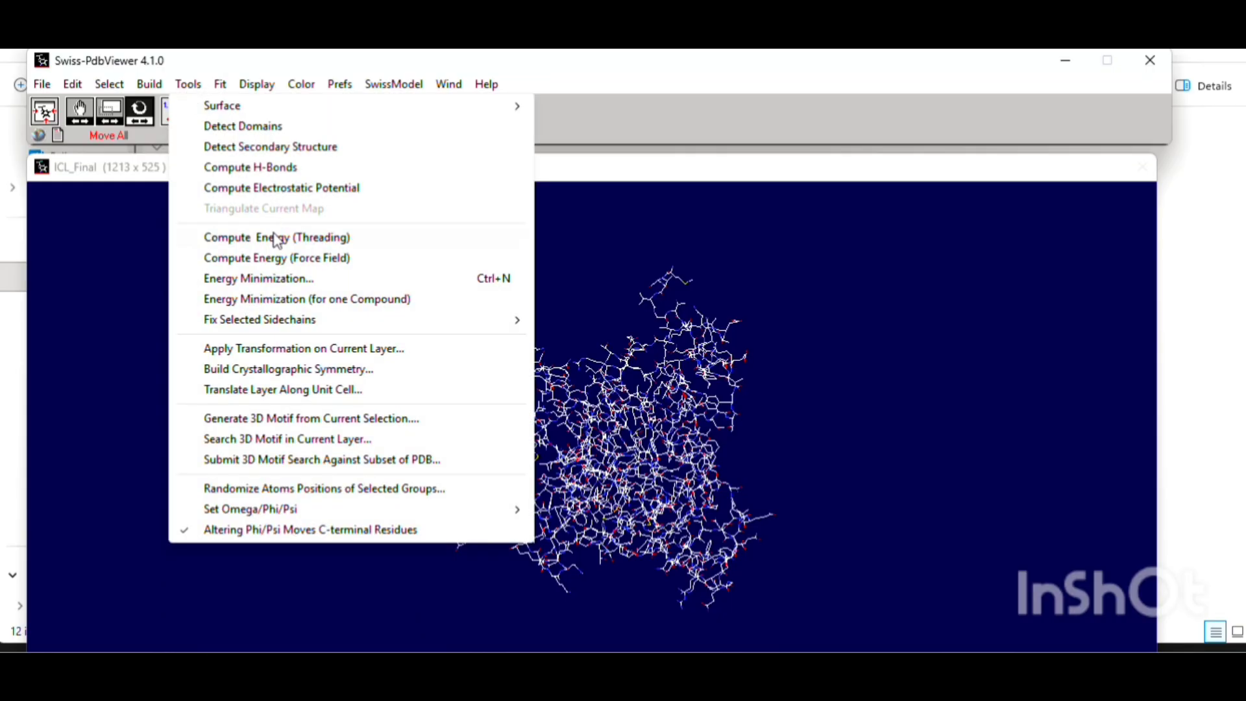
pyautogui.click(267, 280)
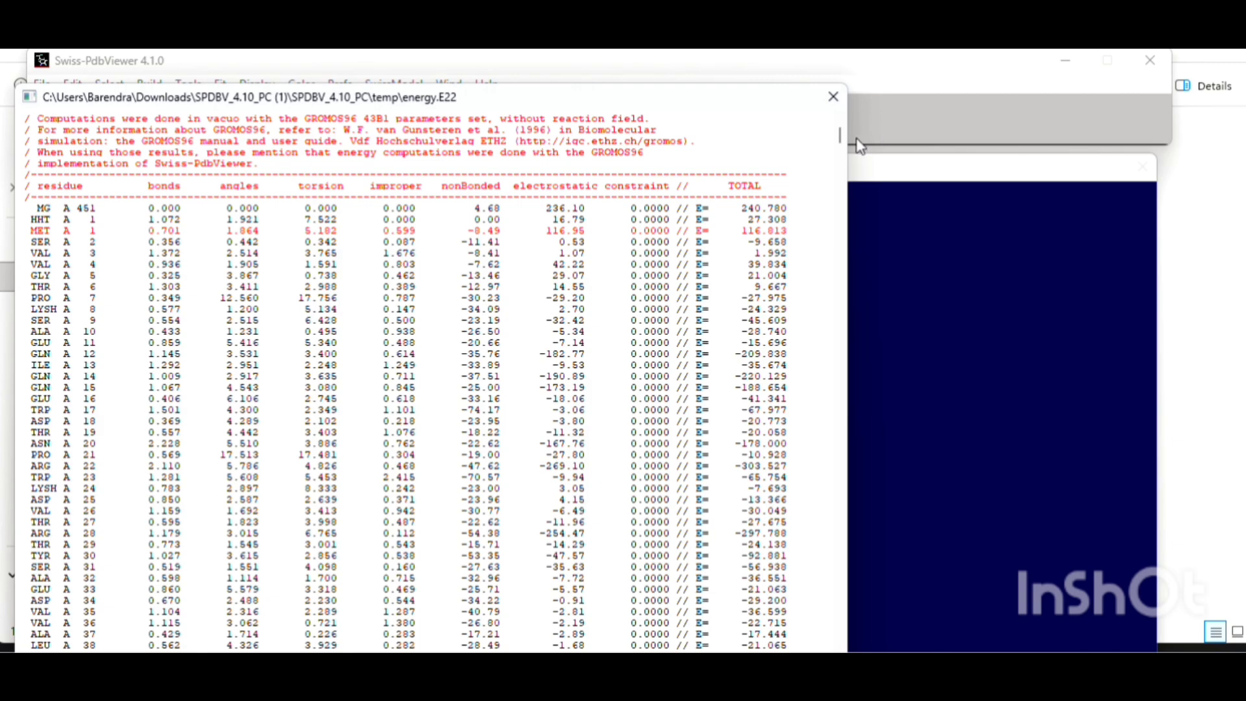
# Look through the per-residue GROMOS96 energy report from start to end and close it.
pyautogui.moveTo(842, 140)
pyautogui.mouseDown()
pyautogui.moveTo(844, 153)
pyautogui.moveTo(843, 136)
pyautogui.mouseUp()
pyautogui.moveTo(841, 201); pyautogui.dragTo(878, 507)
pyautogui.moveTo(883, 332); pyautogui.dragTo(860, 117)
pyautogui.click(831, 98)
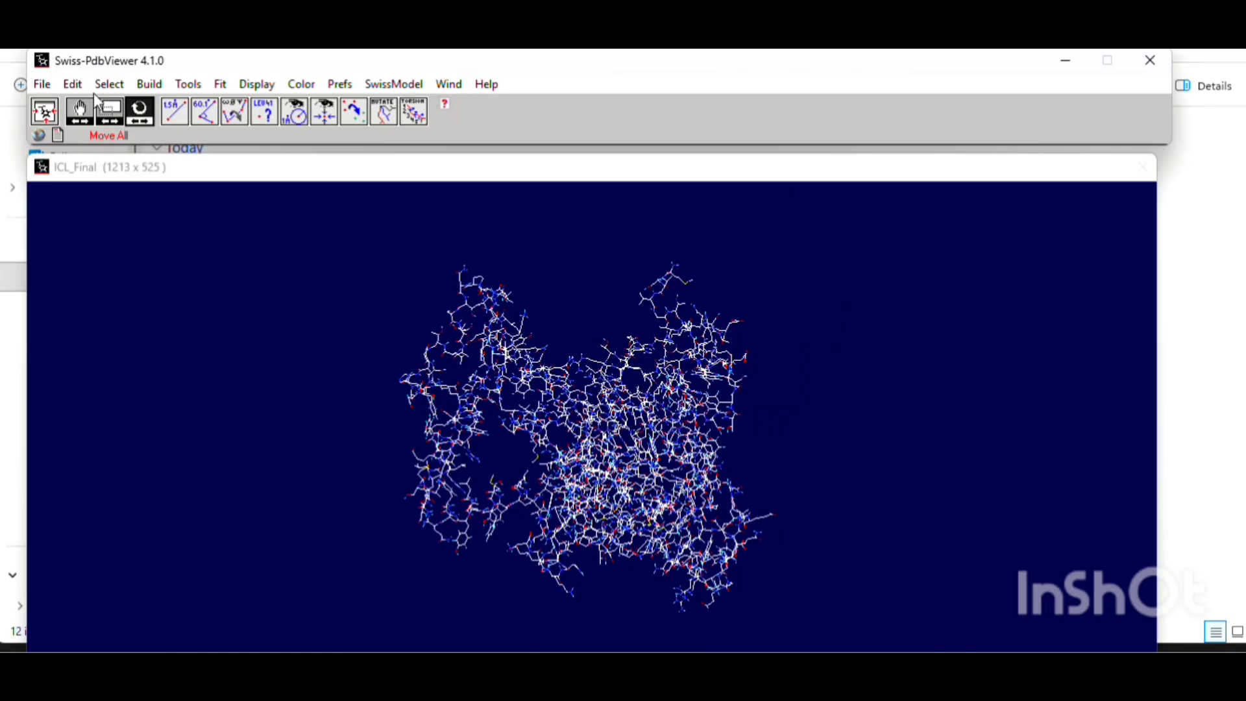
# Save the current layer in Downloads as ICL_EnergyMinimized_Video.pdb and close Swiss-PdbViewer.
pyautogui.click(47, 84)
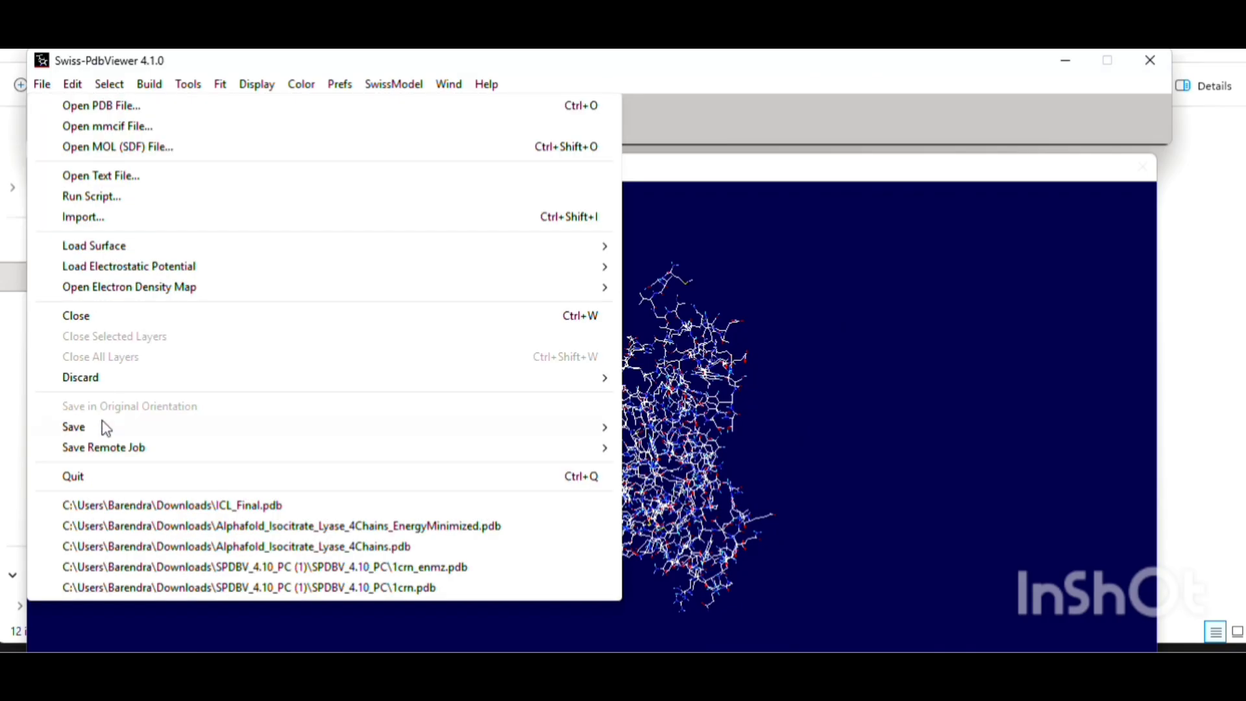
pyautogui.moveTo(88, 430)
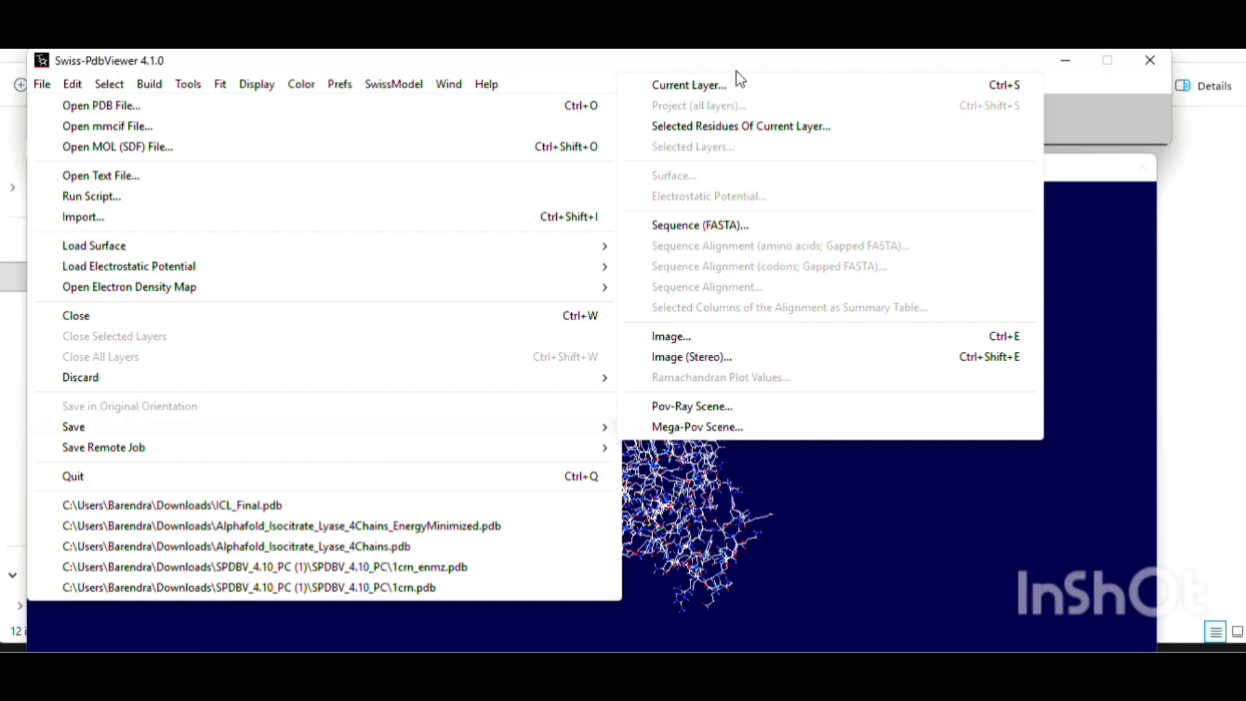
pyautogui.click(684, 92)
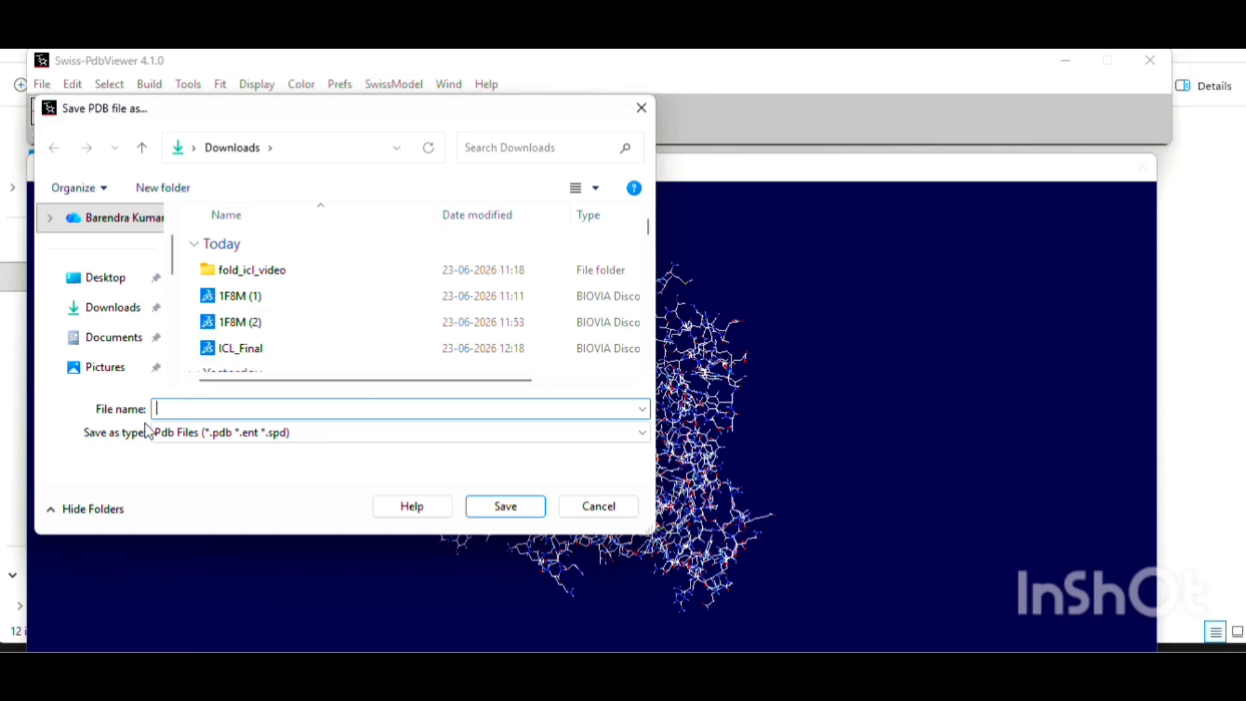
pyautogui.write('IC')
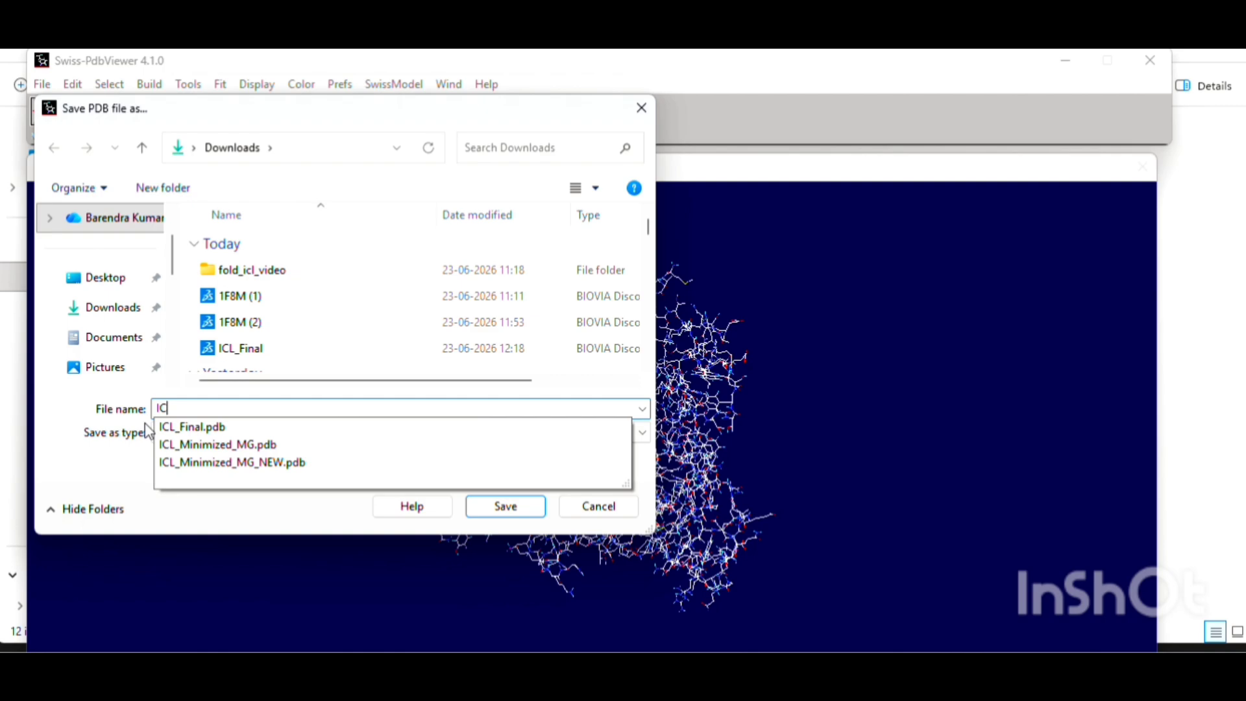
pyautogui.write('L_EnergyMinimized_Video')
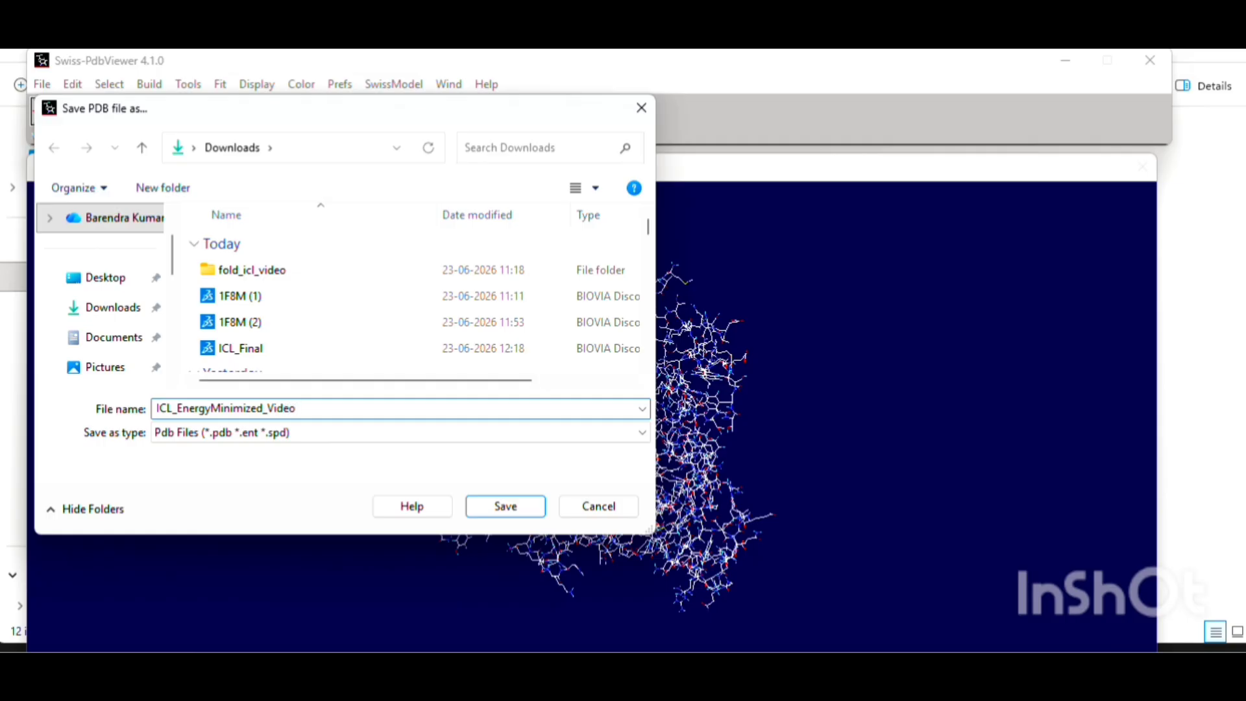
pyautogui.write('.pdb')
pyautogui.press('Return')
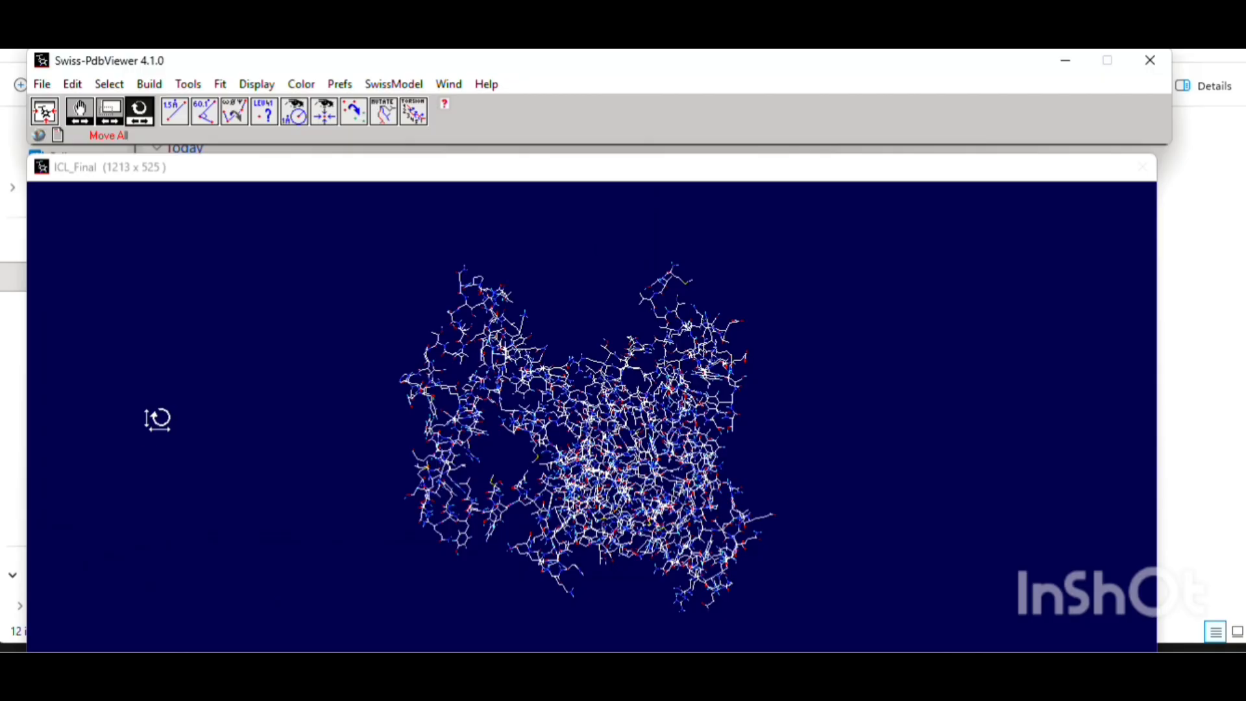
pyautogui.click(1141, 68)
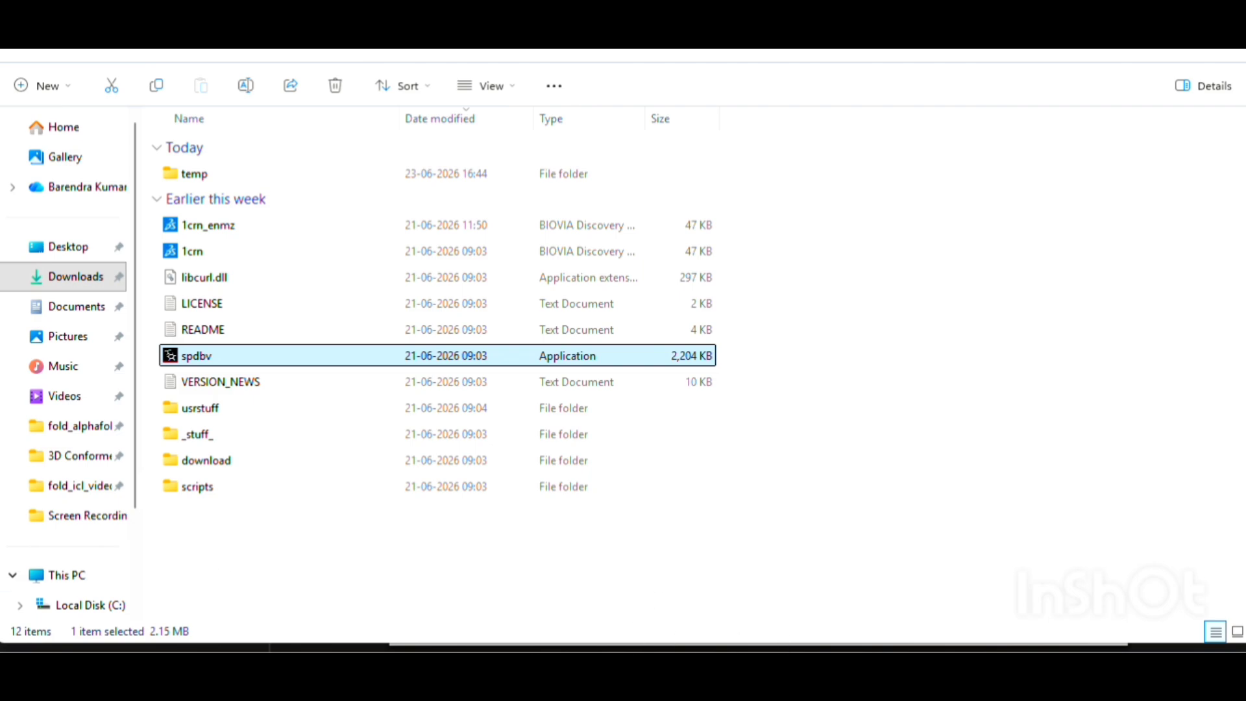
# Switch to Chrome, search the web for "saves 6.1" in a new tab, and open the SAVESv6.1 Structure Validation Server.
pyautogui.moveTo(821, 669)
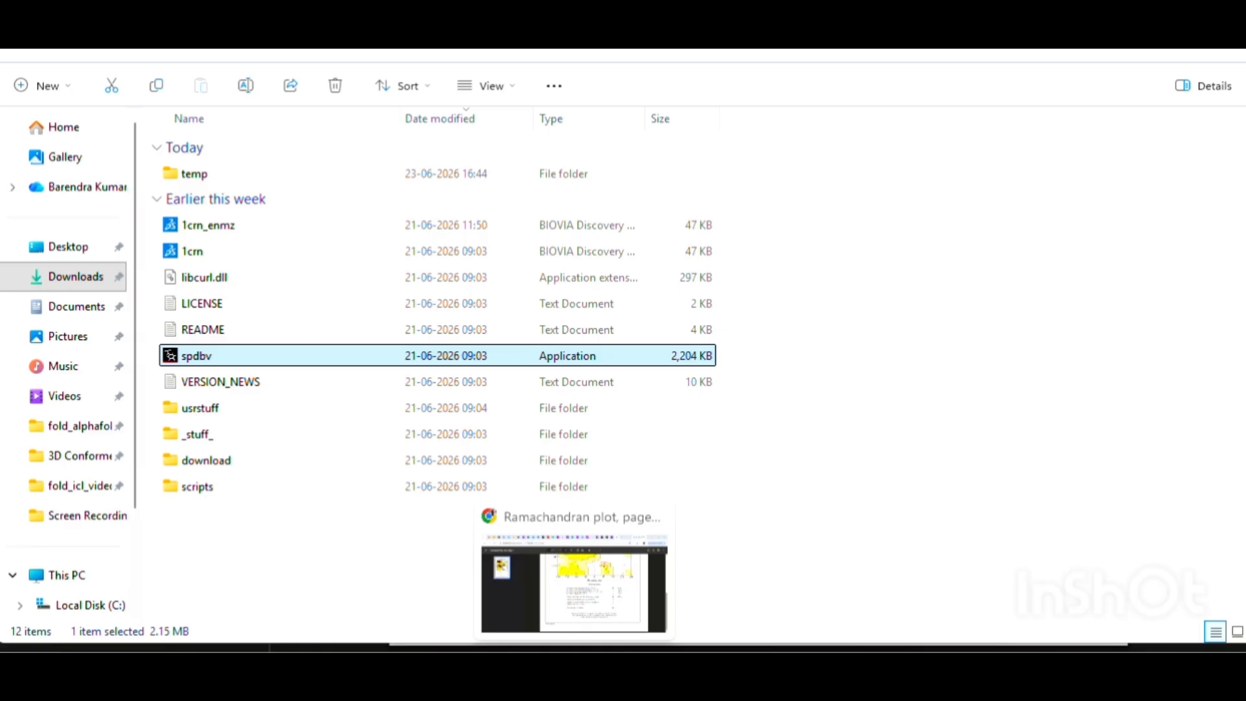
pyautogui.click(575, 669)
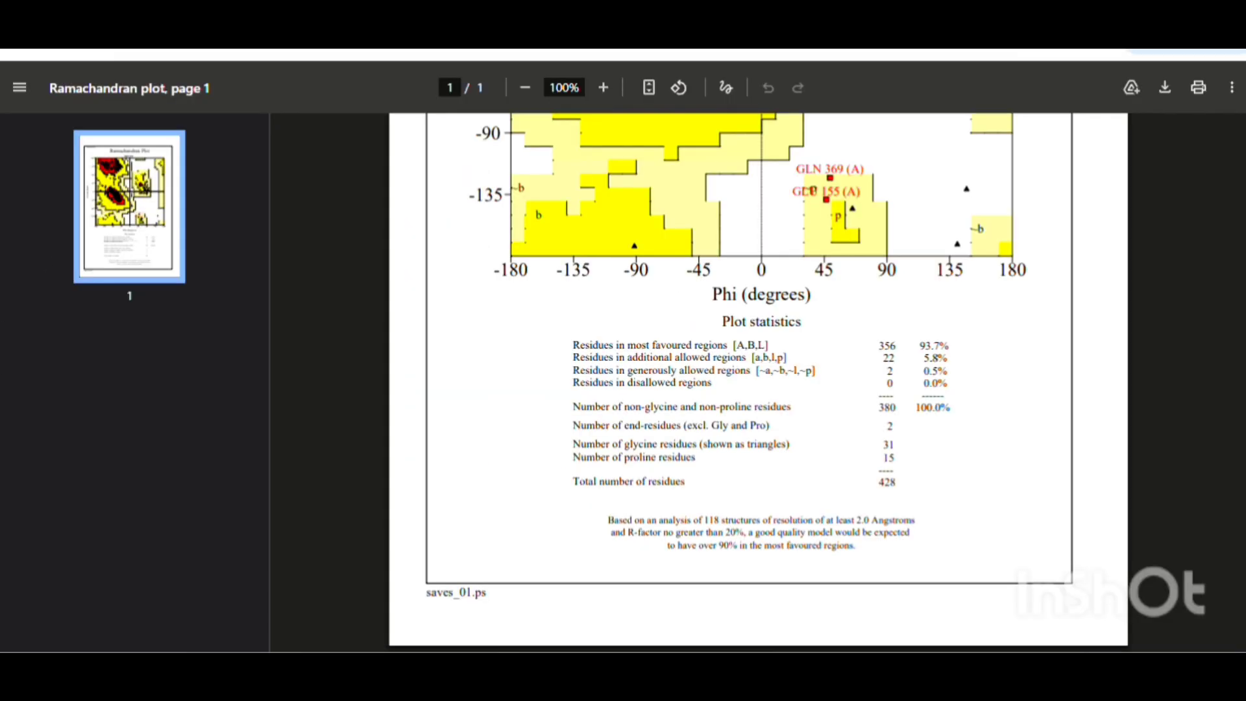
pyautogui.hotkey('ctrl', 't')
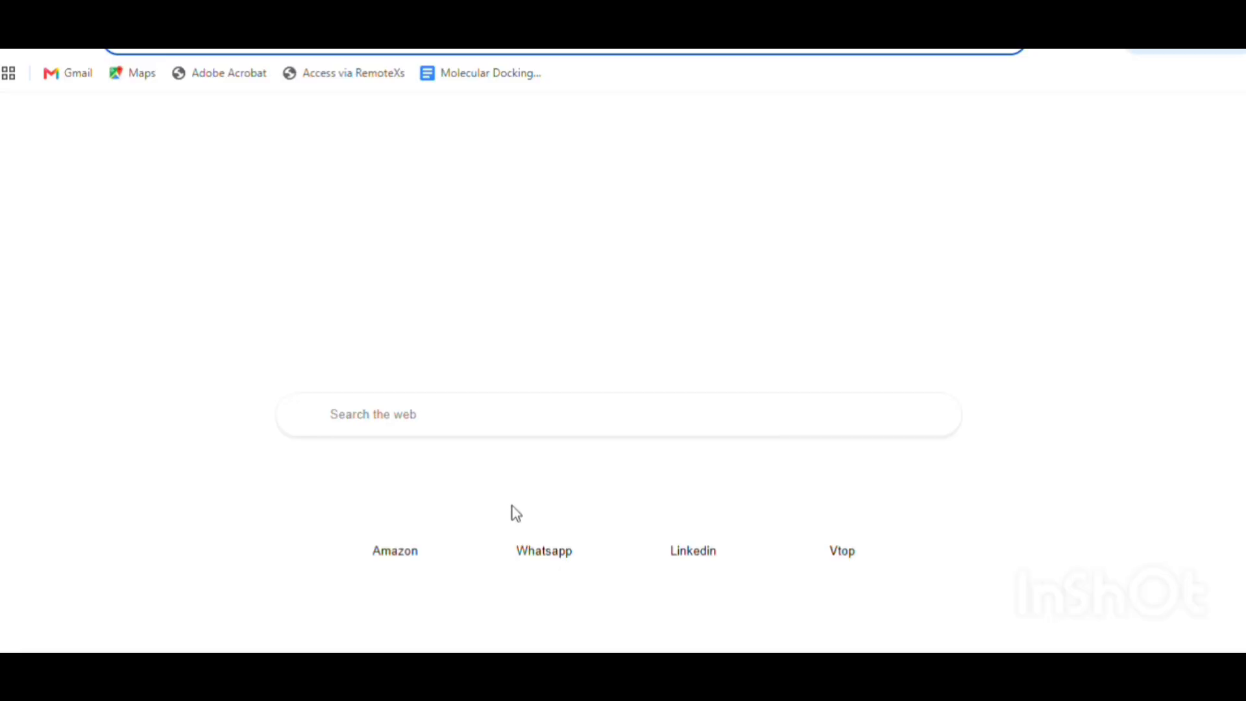
pyautogui.click(507, 415)
pyautogui.write('saves')
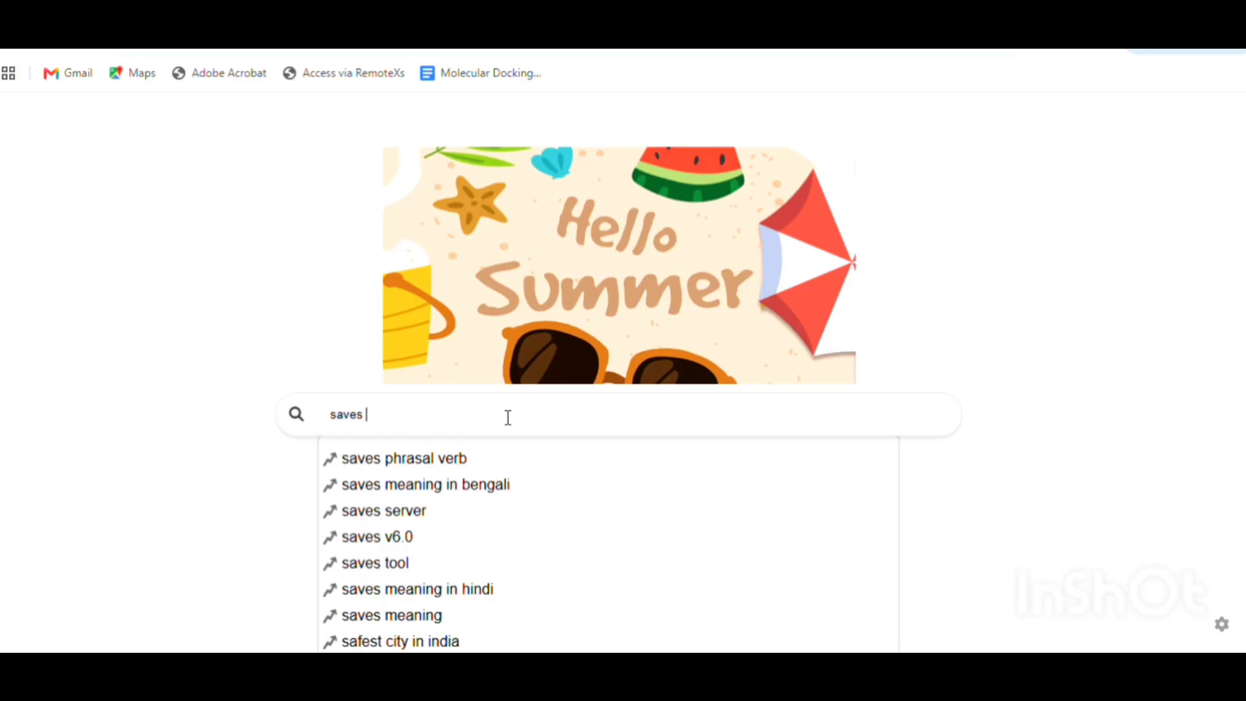
pyautogui.write(' 6.1')
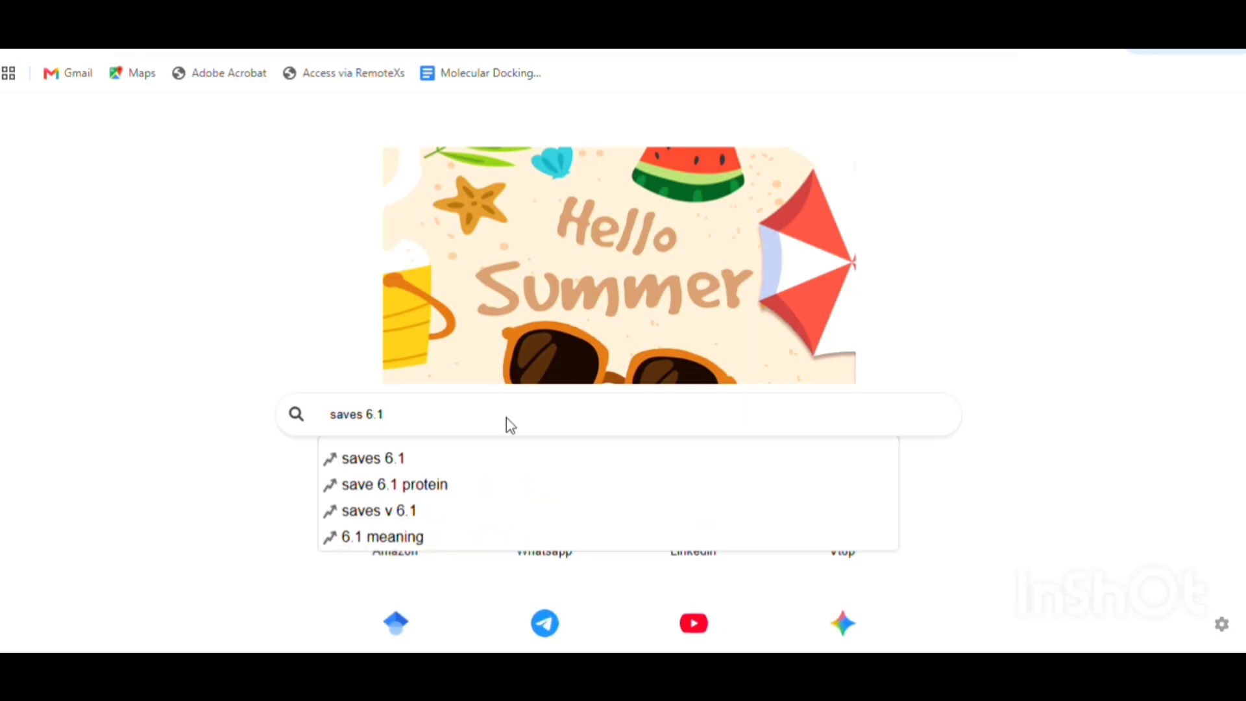
pyautogui.press('Return')
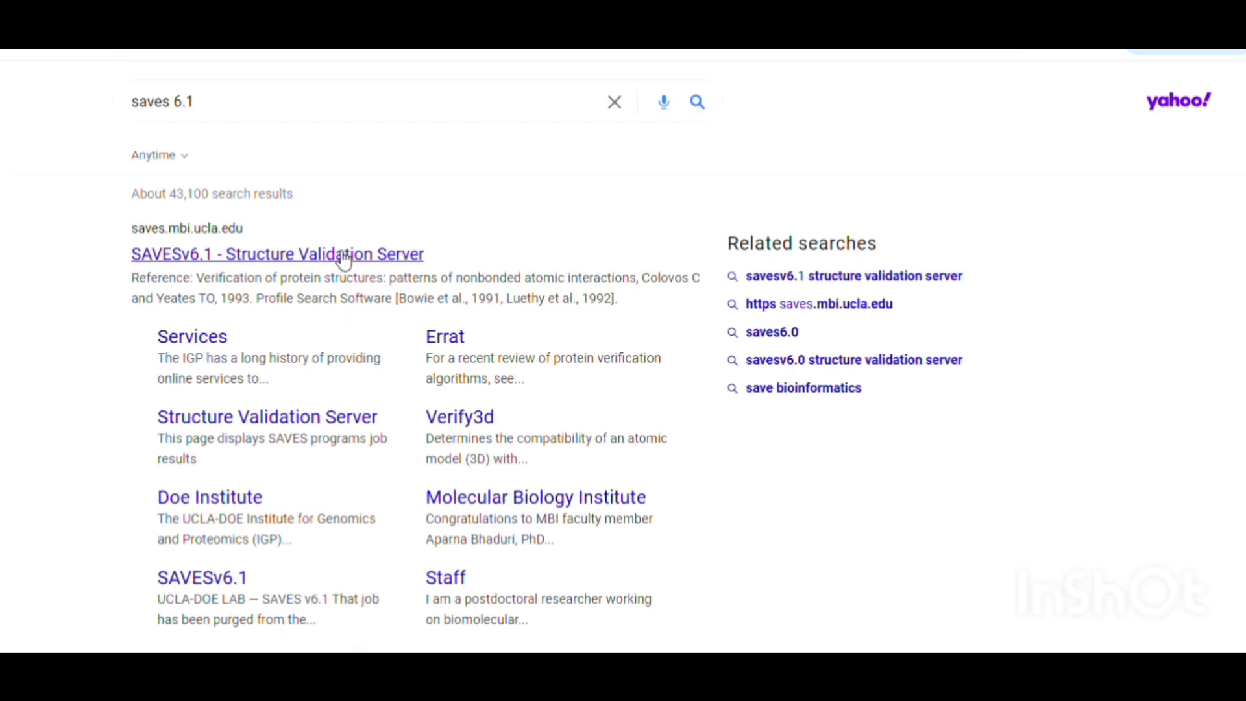
pyautogui.click(342, 256)
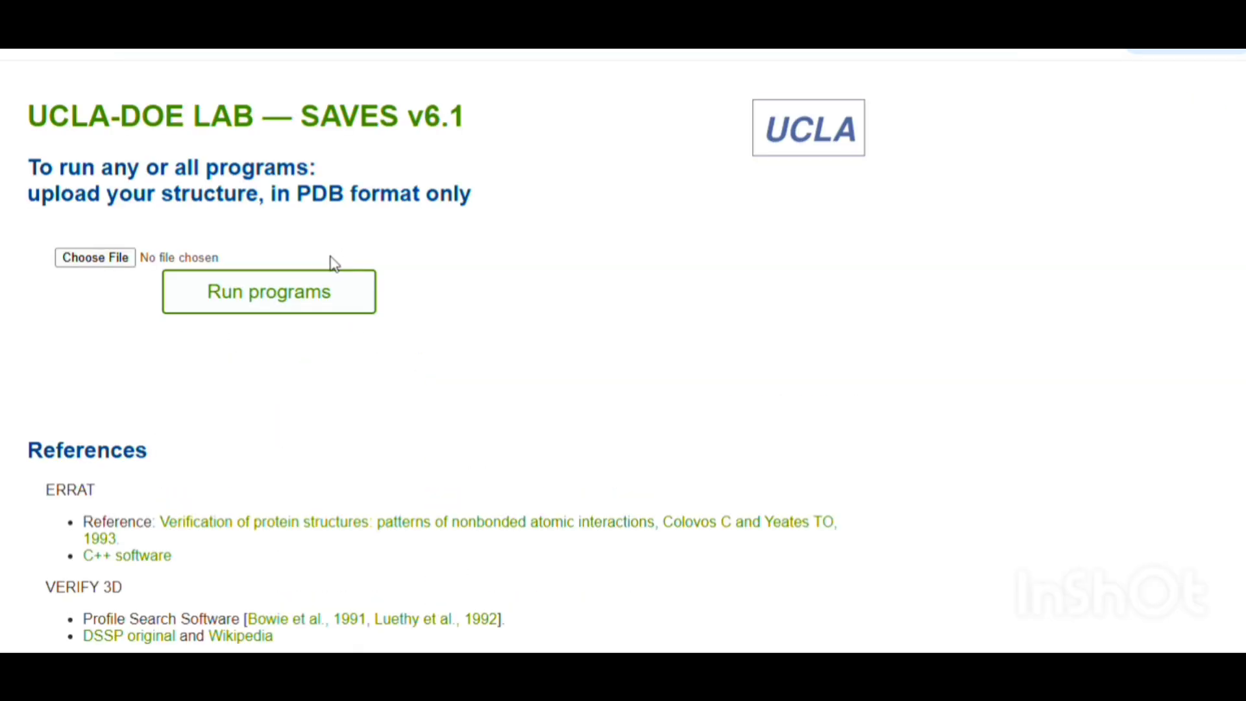
# Upload ICL_EnergyMinimized_Video.pdb from Downloads to SAVES and run the programs to create a validation job.
pyautogui.click(115, 263)
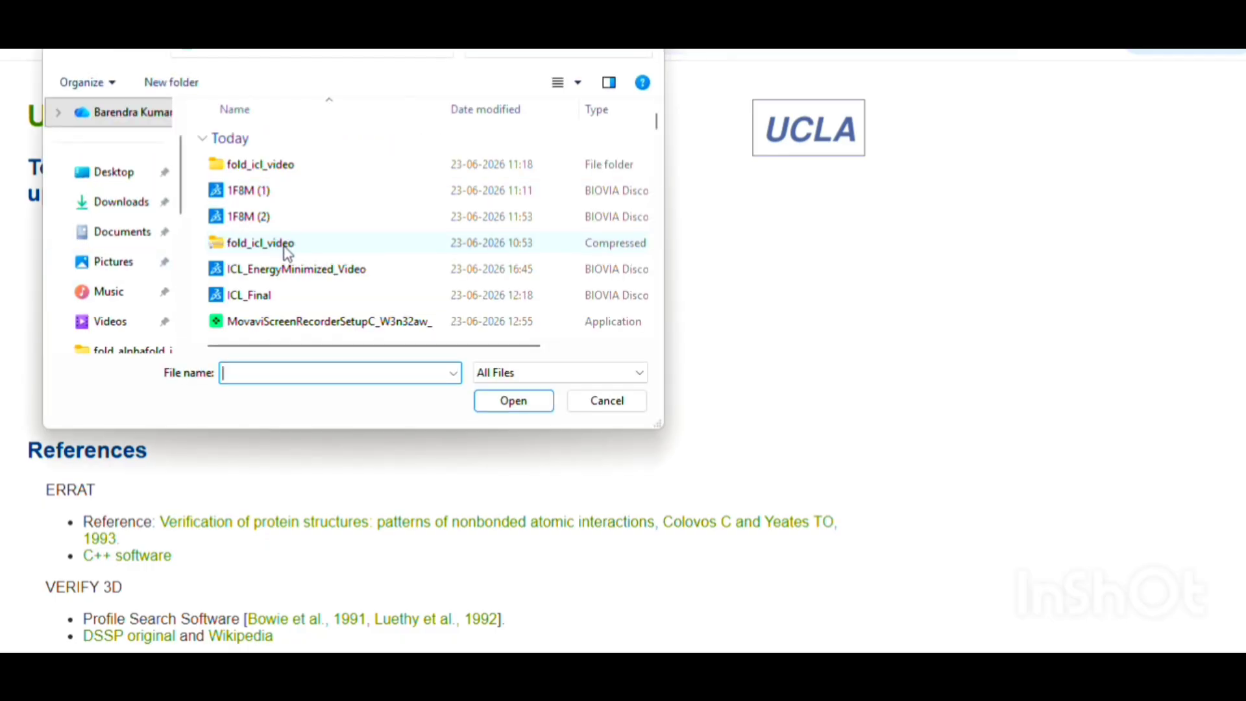
pyautogui.click(287, 269)
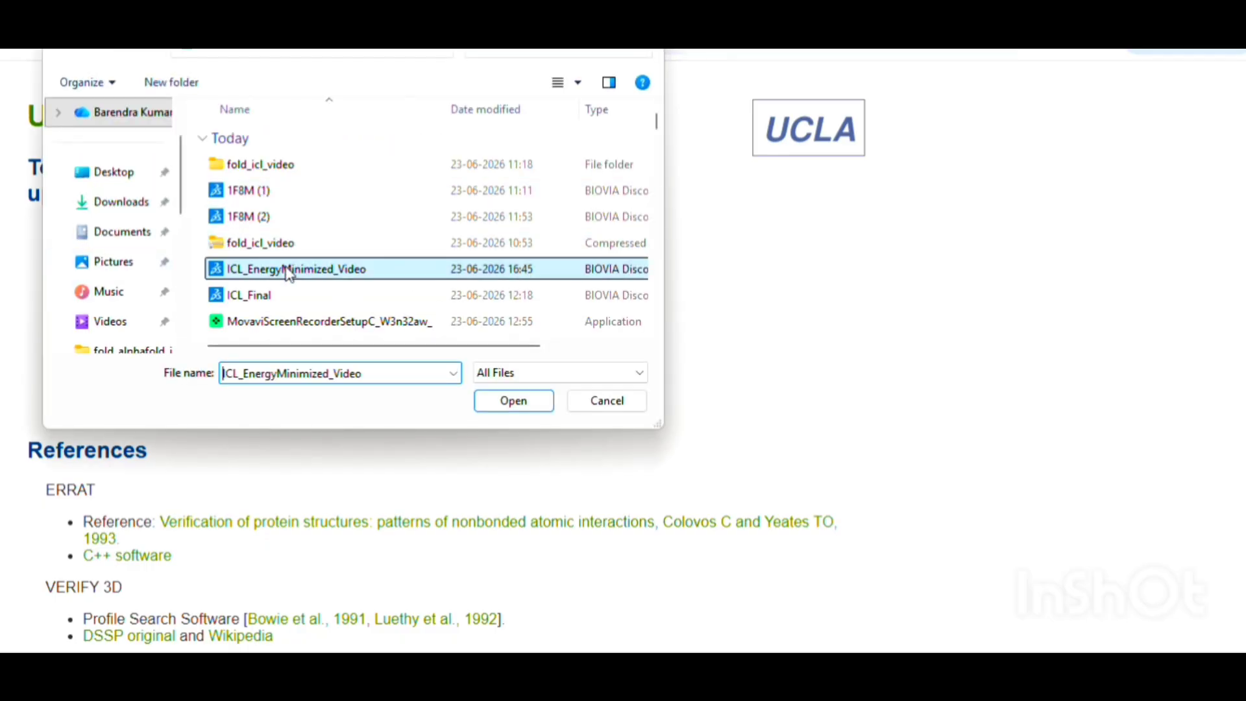
pyautogui.click(495, 409)
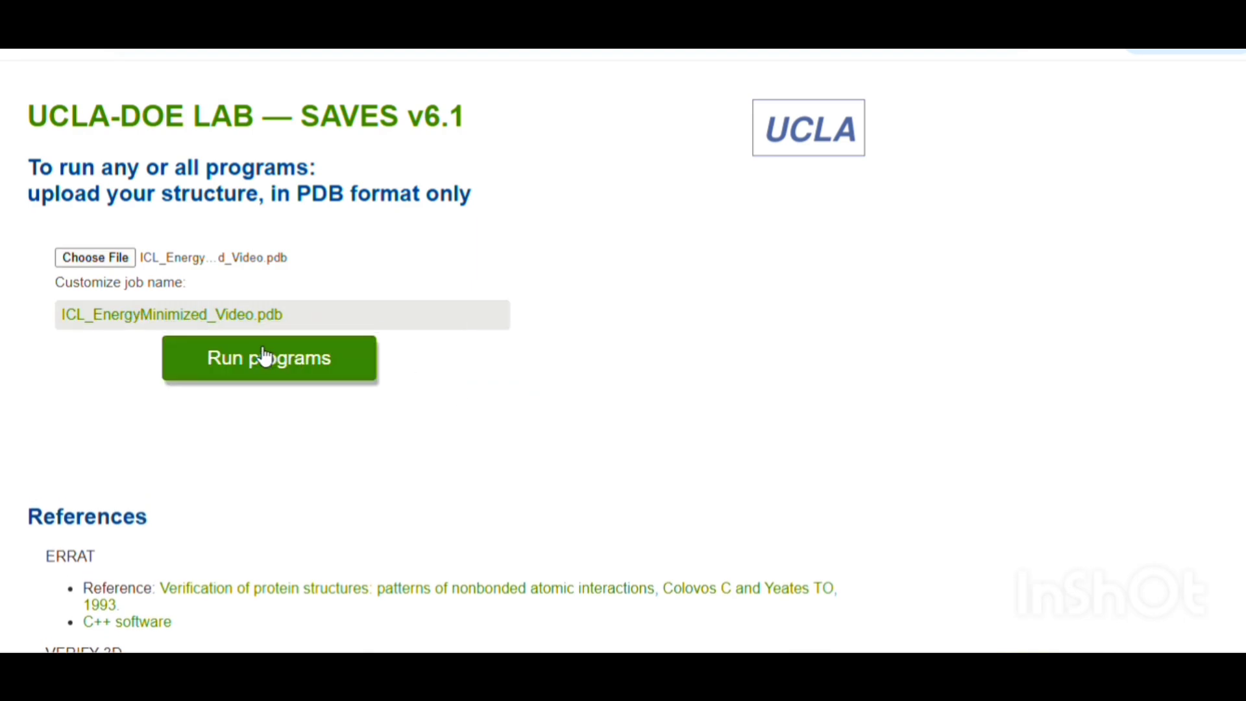
pyautogui.click(260, 366)
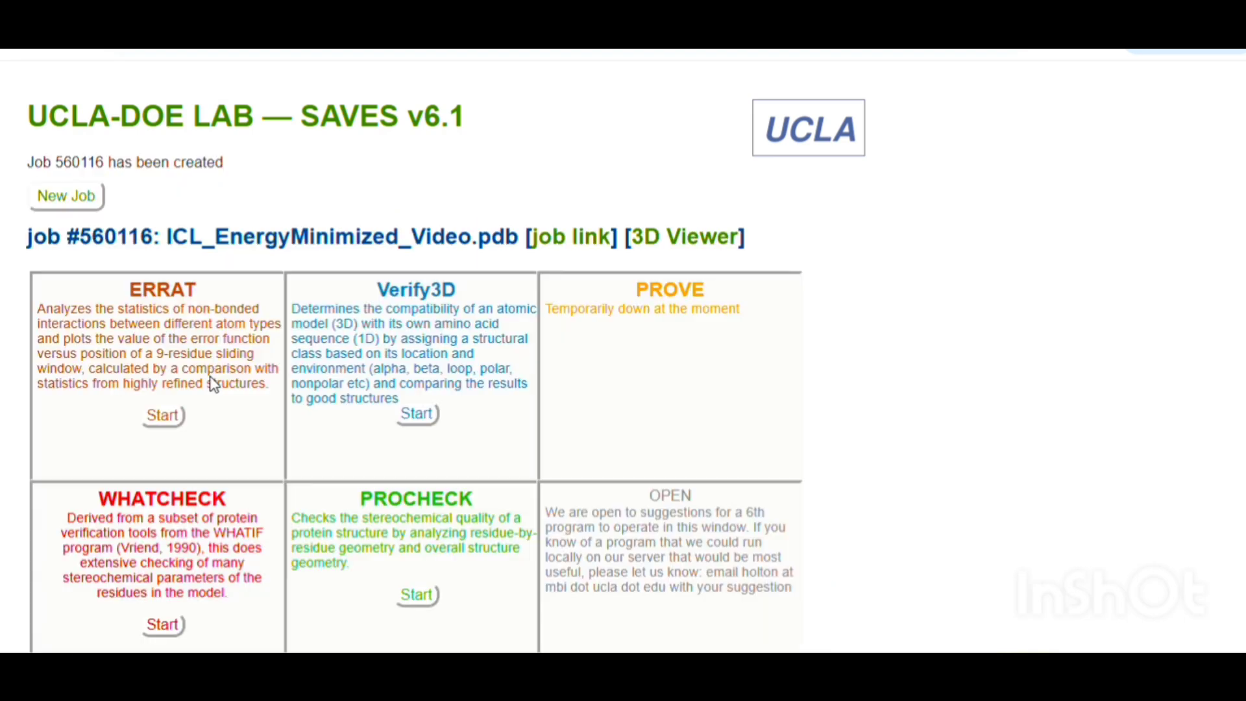
# Start the ERRAT and PROCHECK analyses for the energy-minimized model and check the ERRAT overall quality factor.
pyautogui.click(164, 415)
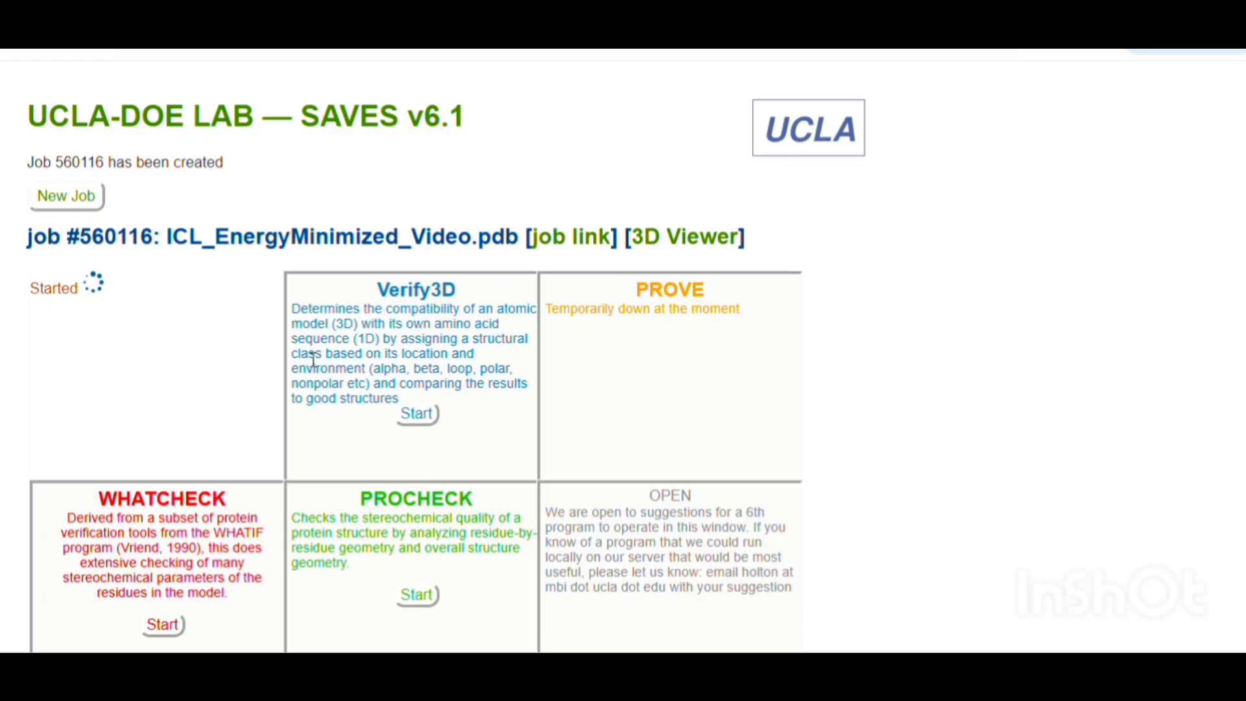
pyautogui.scroll(-1, 322, 362)
pyautogui.scroll(-1, 322, 362)
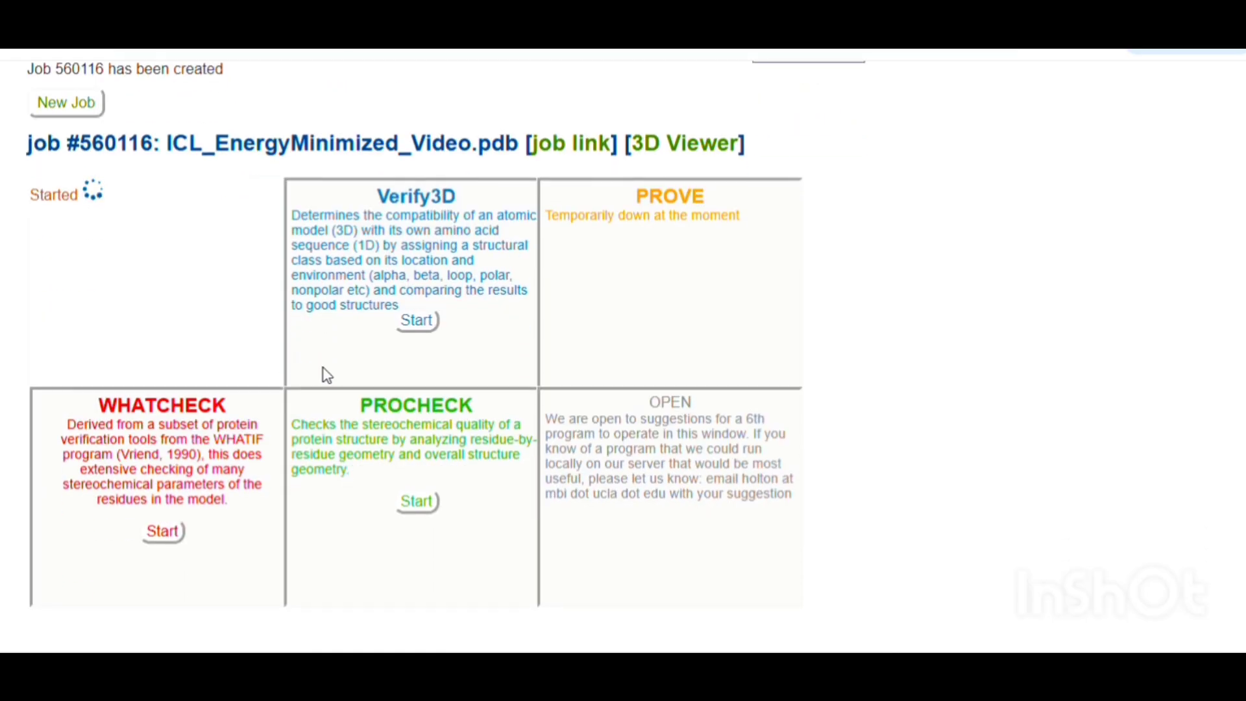
pyautogui.click(424, 509)
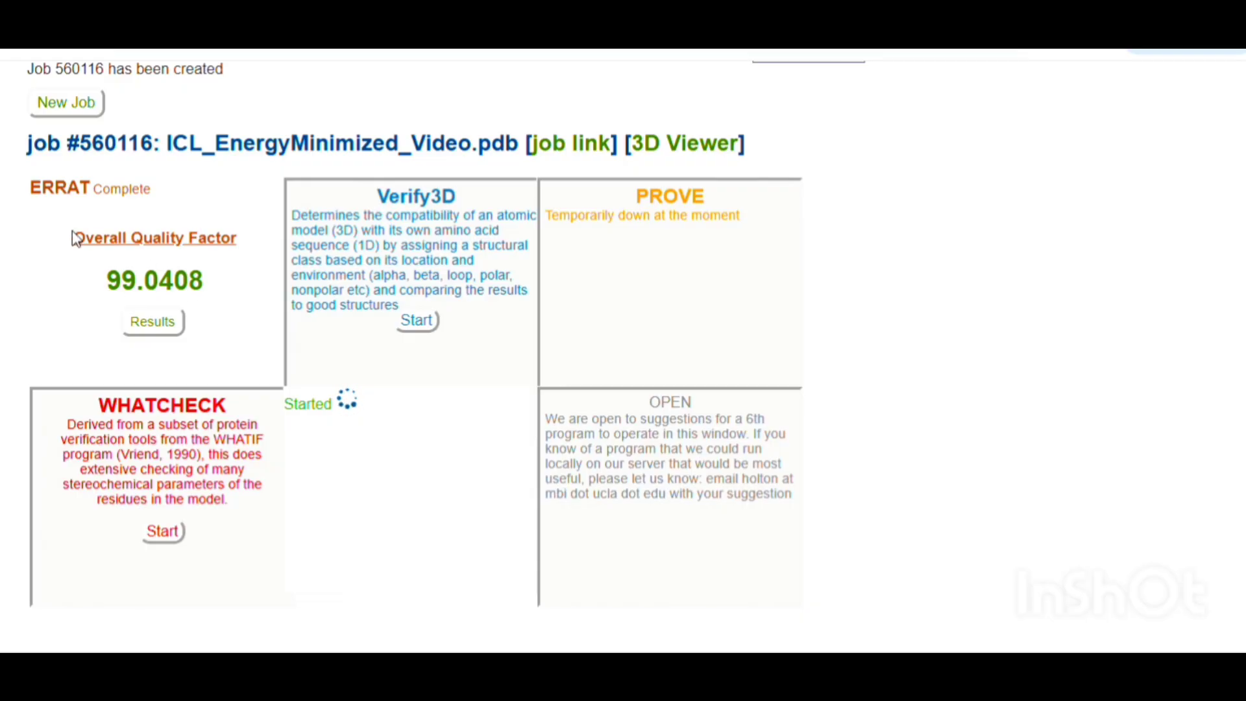
pyautogui.moveTo(74, 238); pyautogui.dragTo(256, 253)
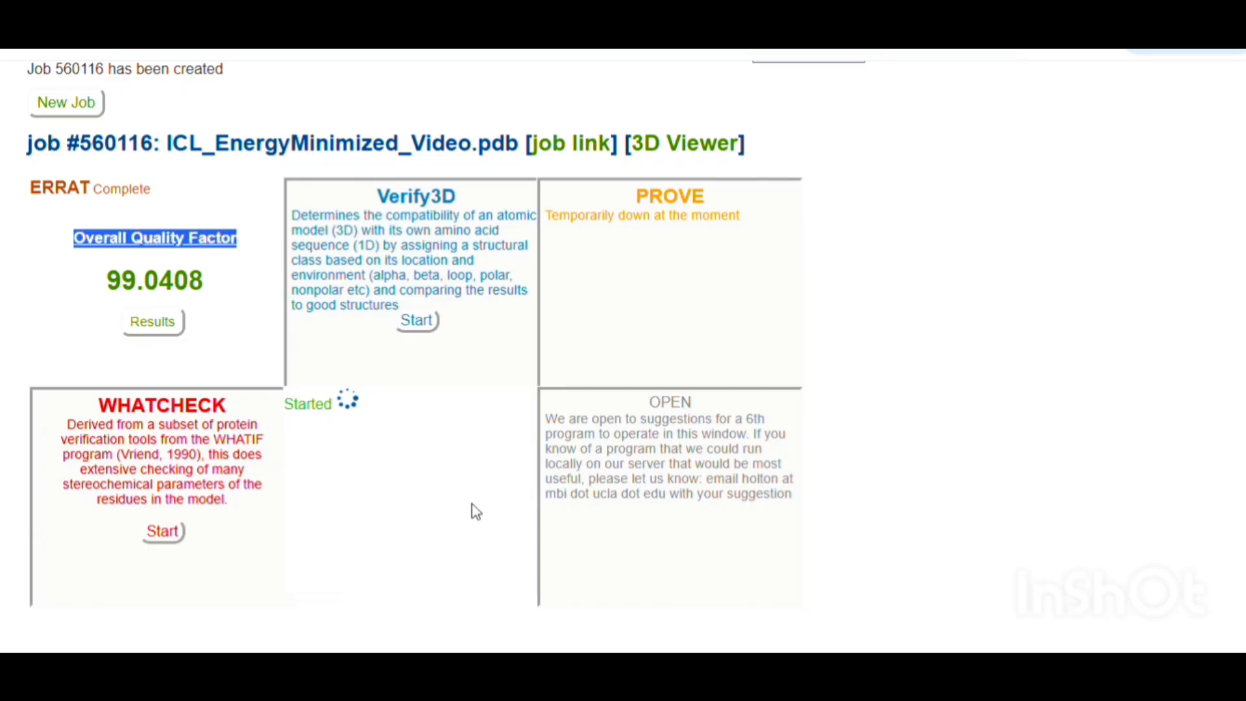
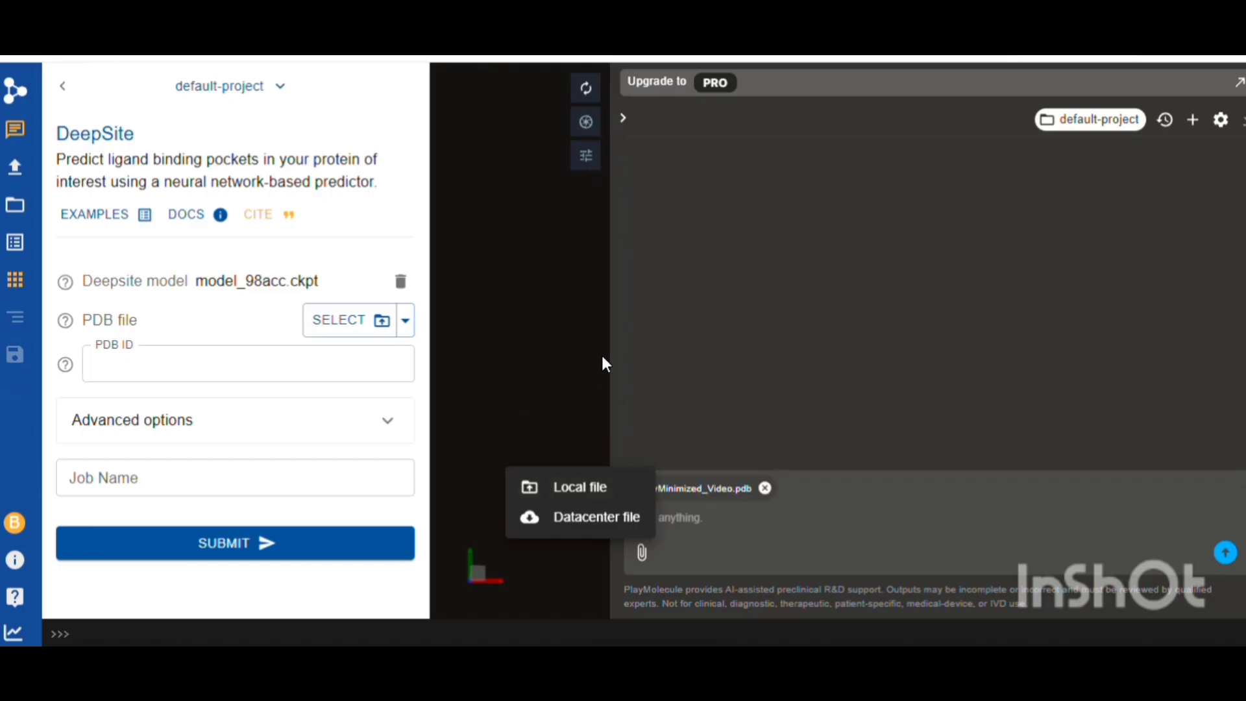
# Enter the chat prompt "Please predict the binding pockets of this protein molecule. Also mention the amino acids present in each of the active sites".
pyautogui.click(714, 526)
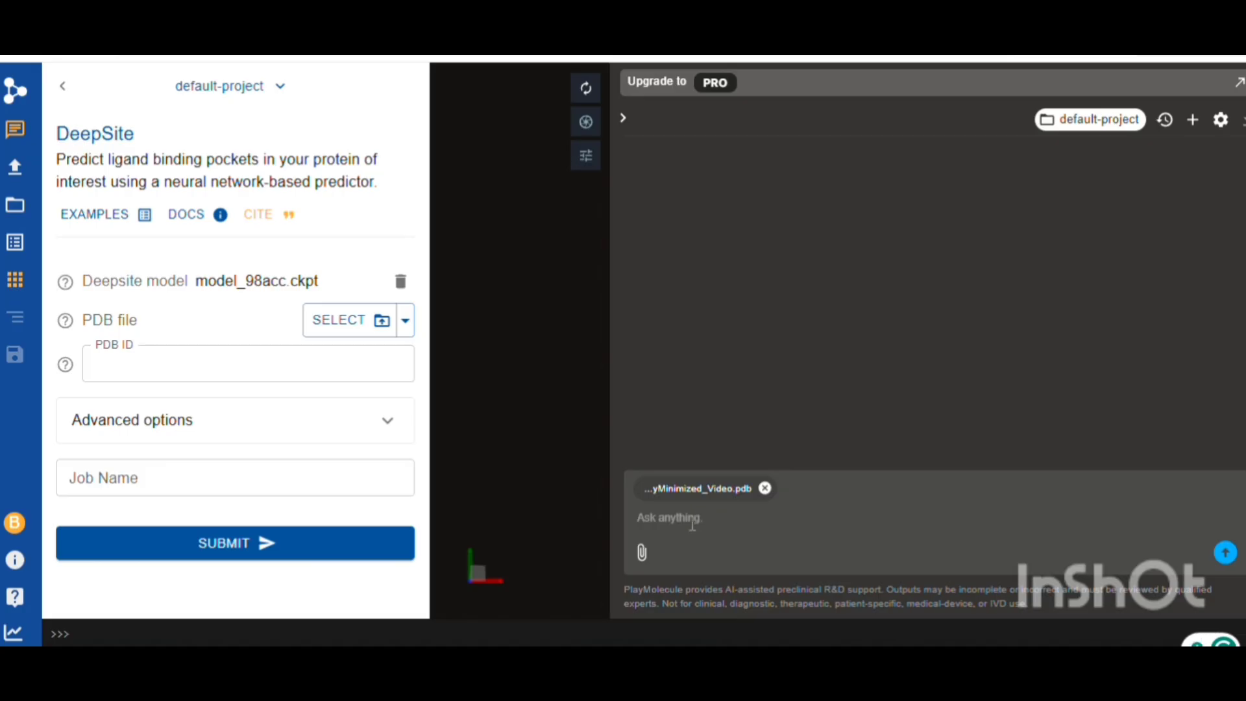
pyautogui.write('Please predict')
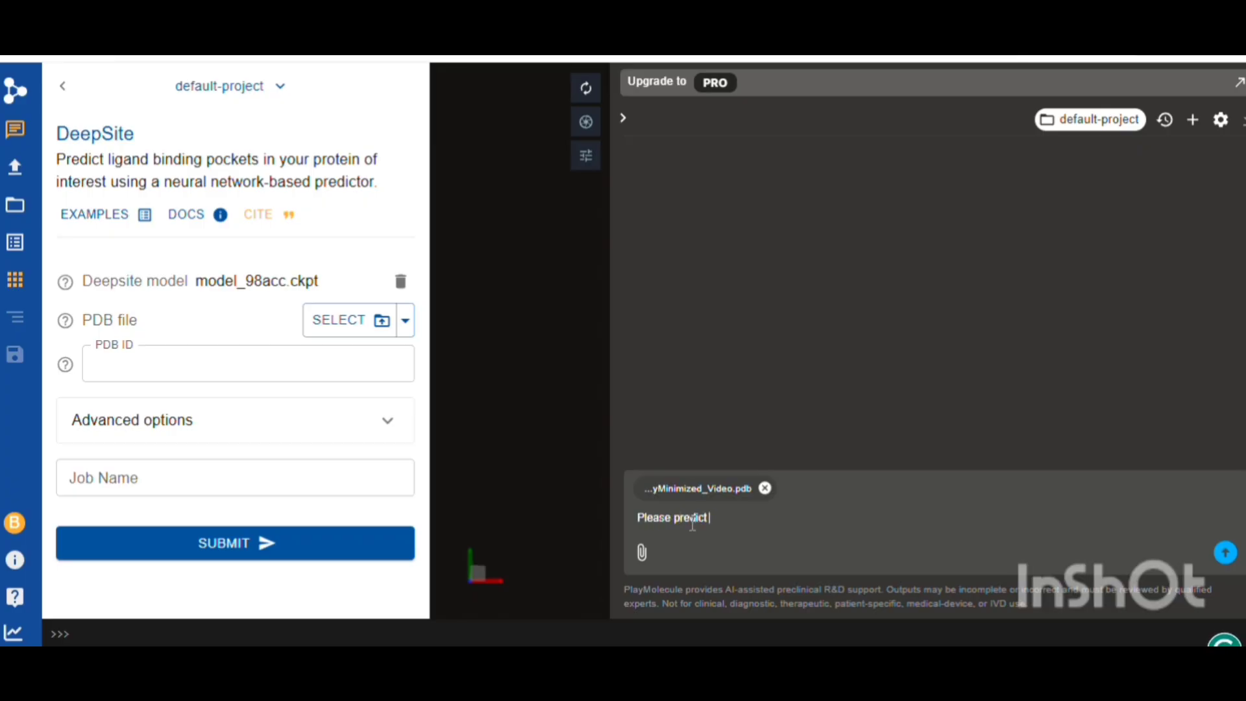
pyautogui.write(' the binding pockets of ')
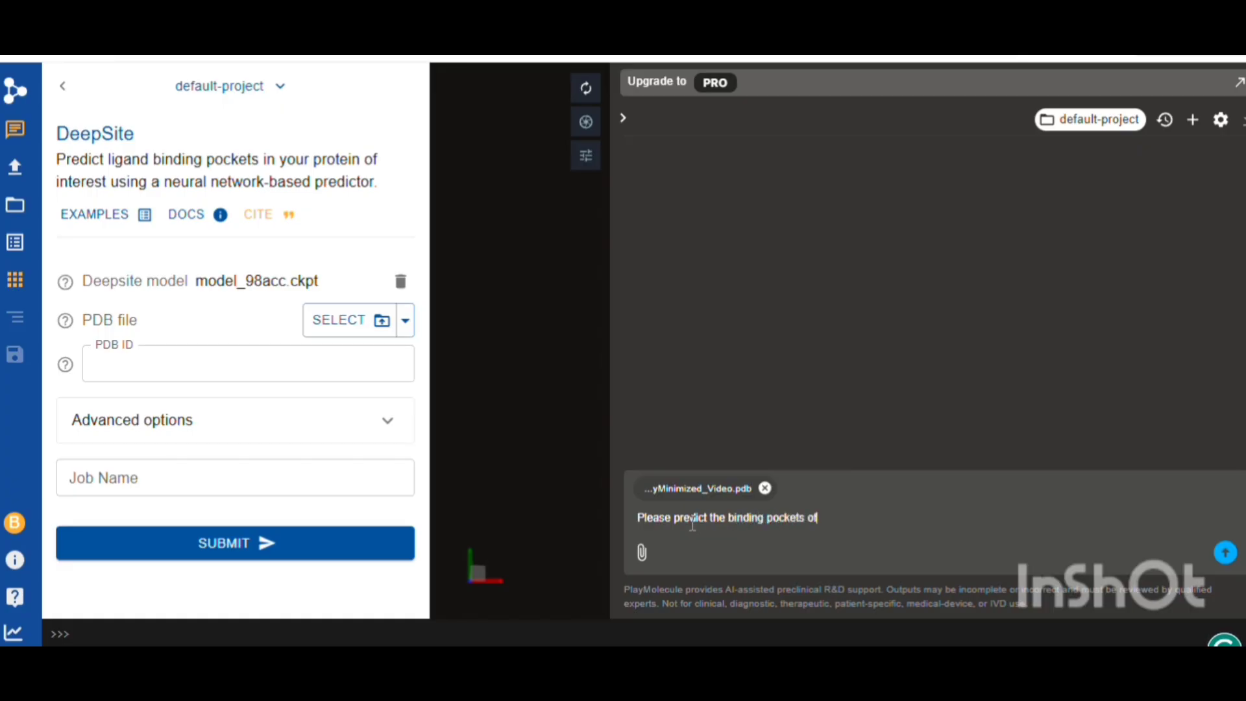
pyautogui.write('this protein molecule')
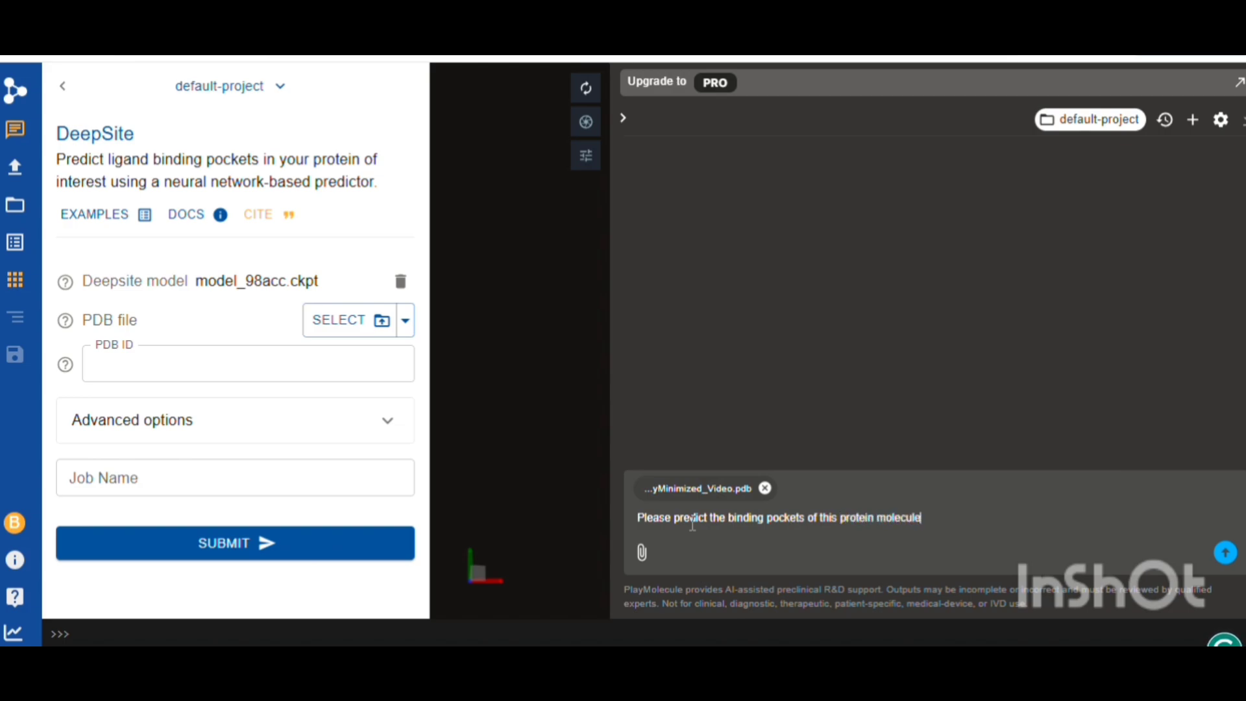
pyautogui.write('. Also mention the amino ')
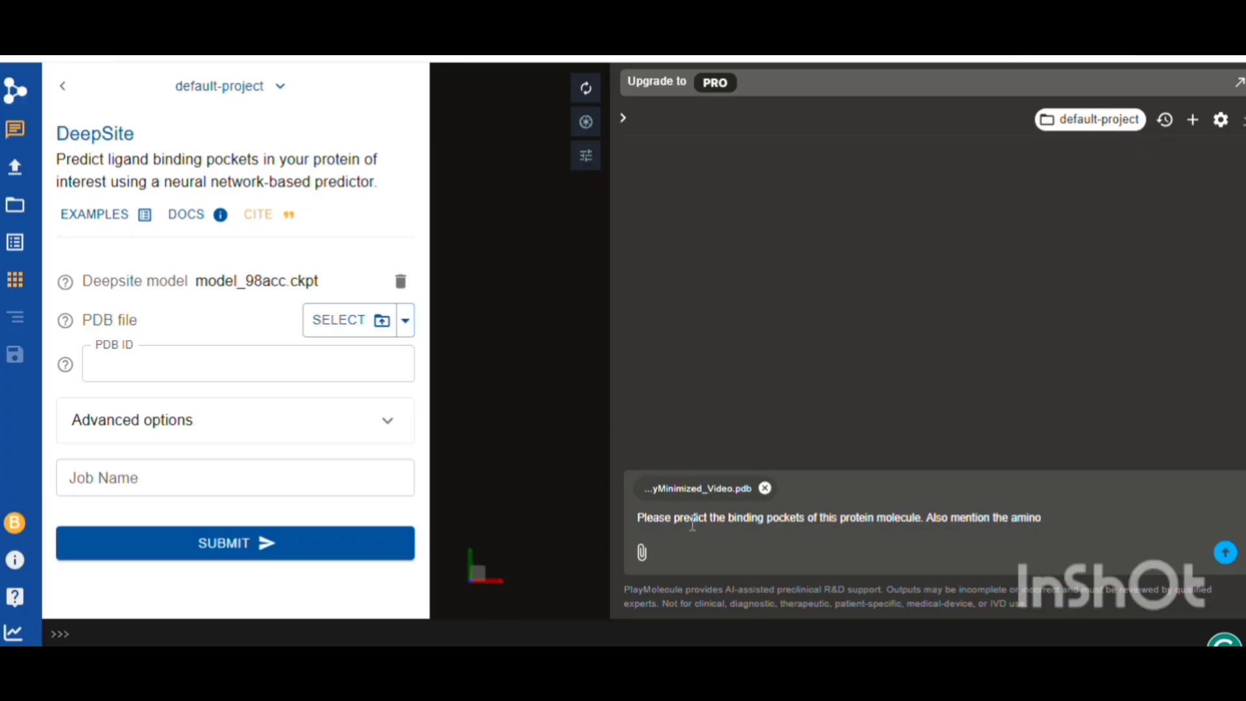
pyautogui.write('acids present in the acti')
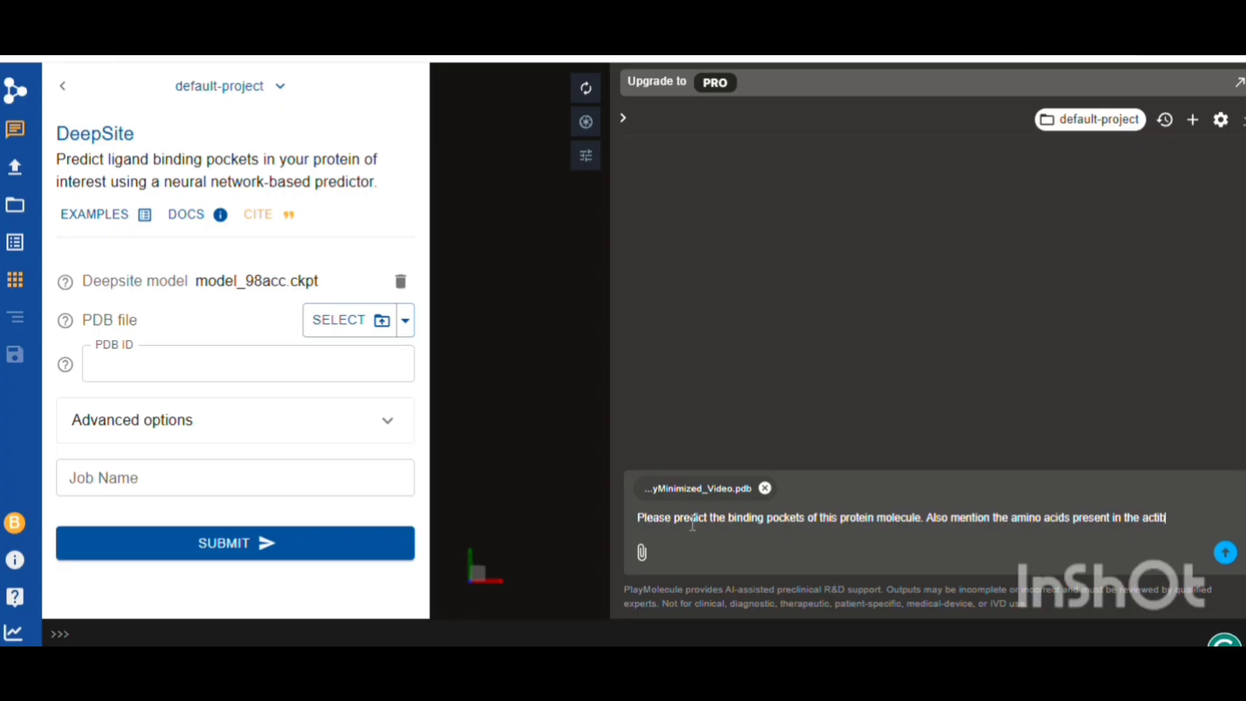
pyautogui.write('ve s')
pyautogui.write('ites')
pyautogui.write('each ')
pyautogui.write('of')
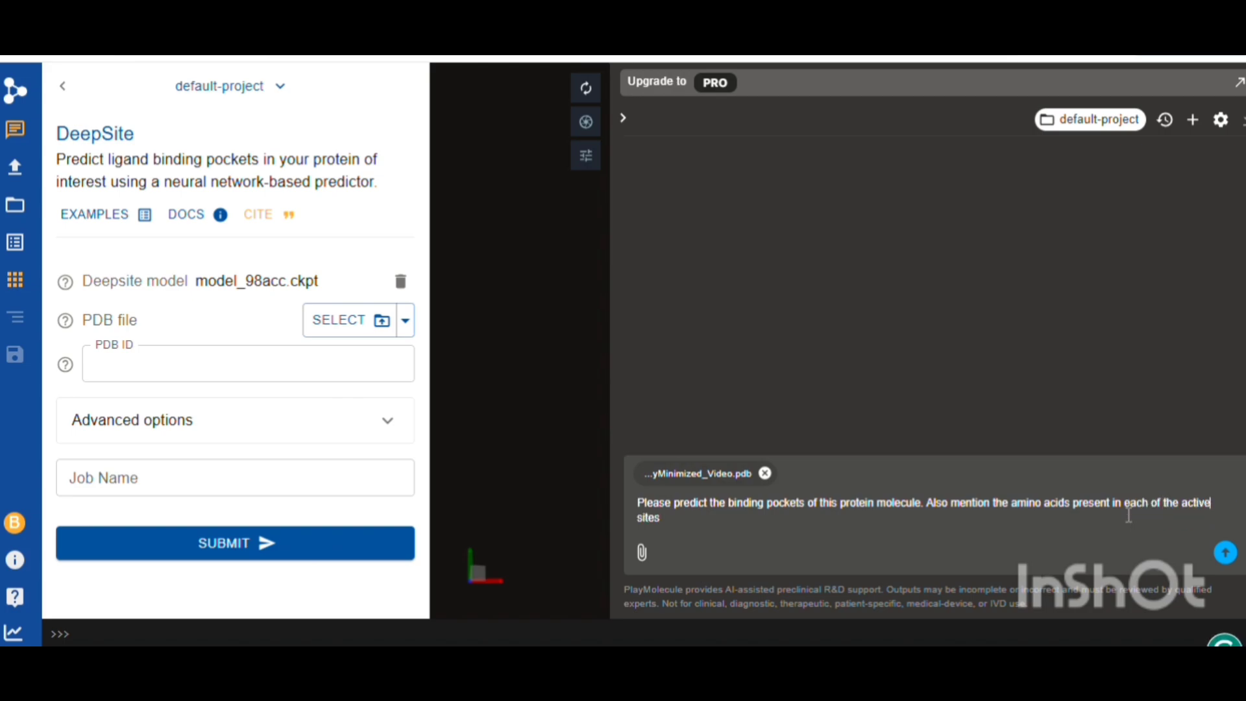
# Add ". Also give the score of each binding pockets." to the prompt, send it with the attached PDB file, and leave the DeepSite form.
pyautogui.press('Right')
pyautogui.press('Right')
pyautogui.press('Right')
pyautogui.write('. Also give the pocket')
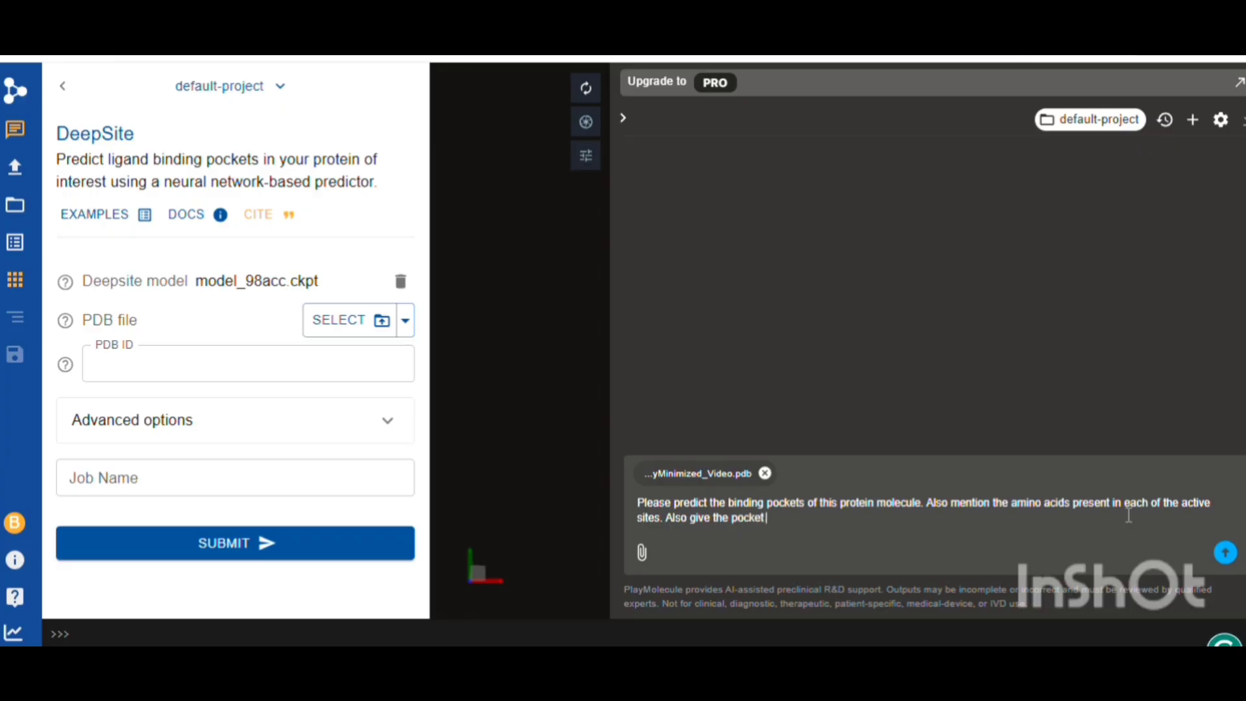
pyautogui.write(' so')
pyautogui.press('BackSpace')
pyautogui.press('BackSpace')
pyautogui.press('BackSpace')
pyautogui.press('BackSpace')
pyautogui.press('BackSpace')
pyautogui.press('BackSpace')
pyautogui.press('BackSpace')
pyautogui.press('BackSpace')
pyautogui.write('score of each')
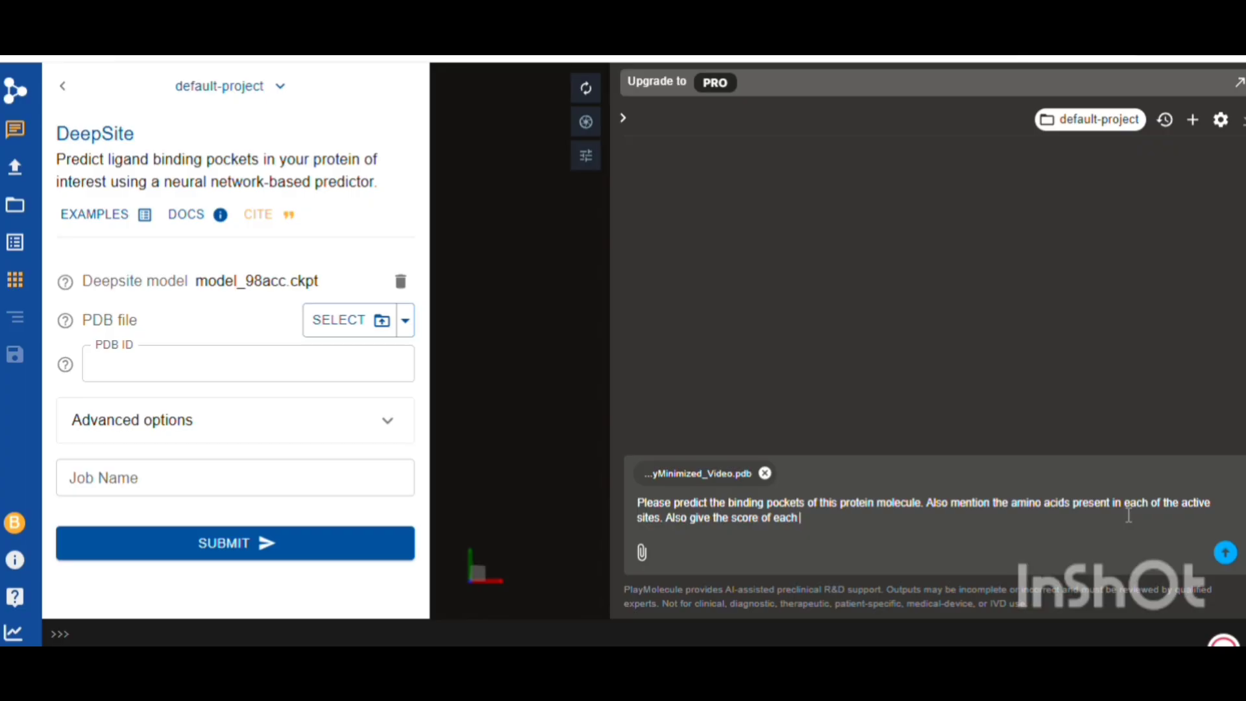
pyautogui.write(' binding pockets')
pyautogui.press('Return')
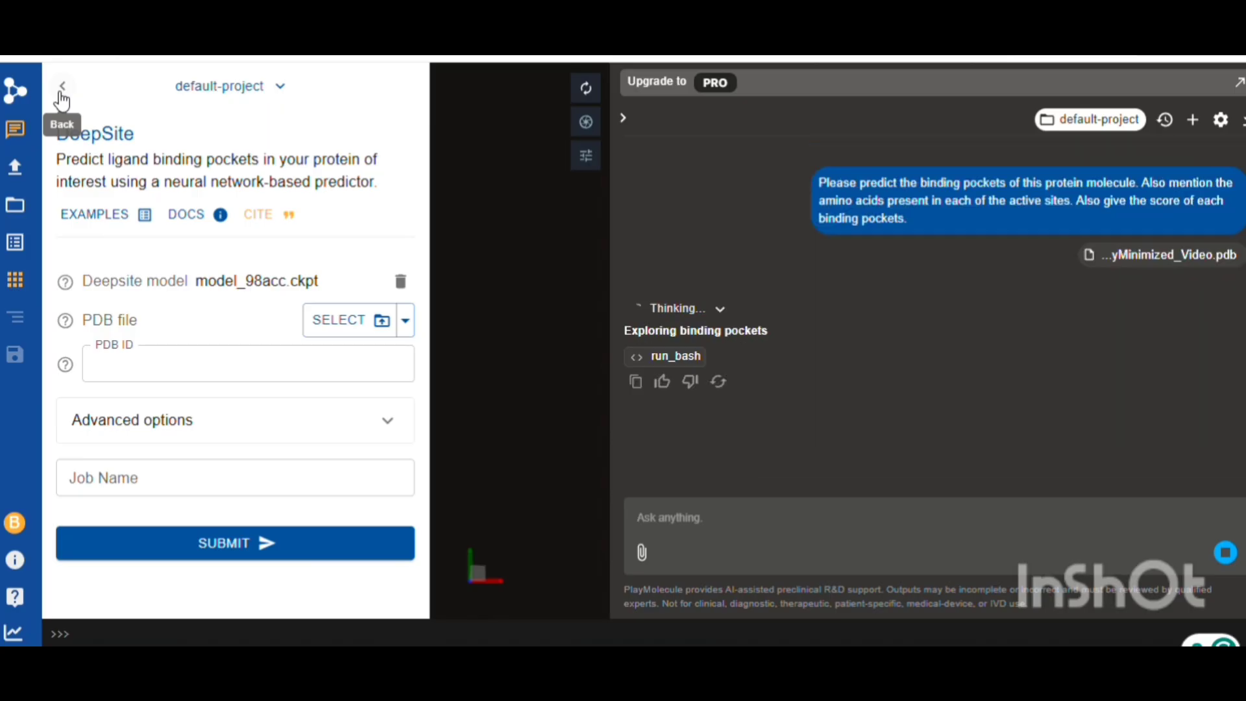
pyautogui.click(60, 97)
pyautogui.click(61, 96)
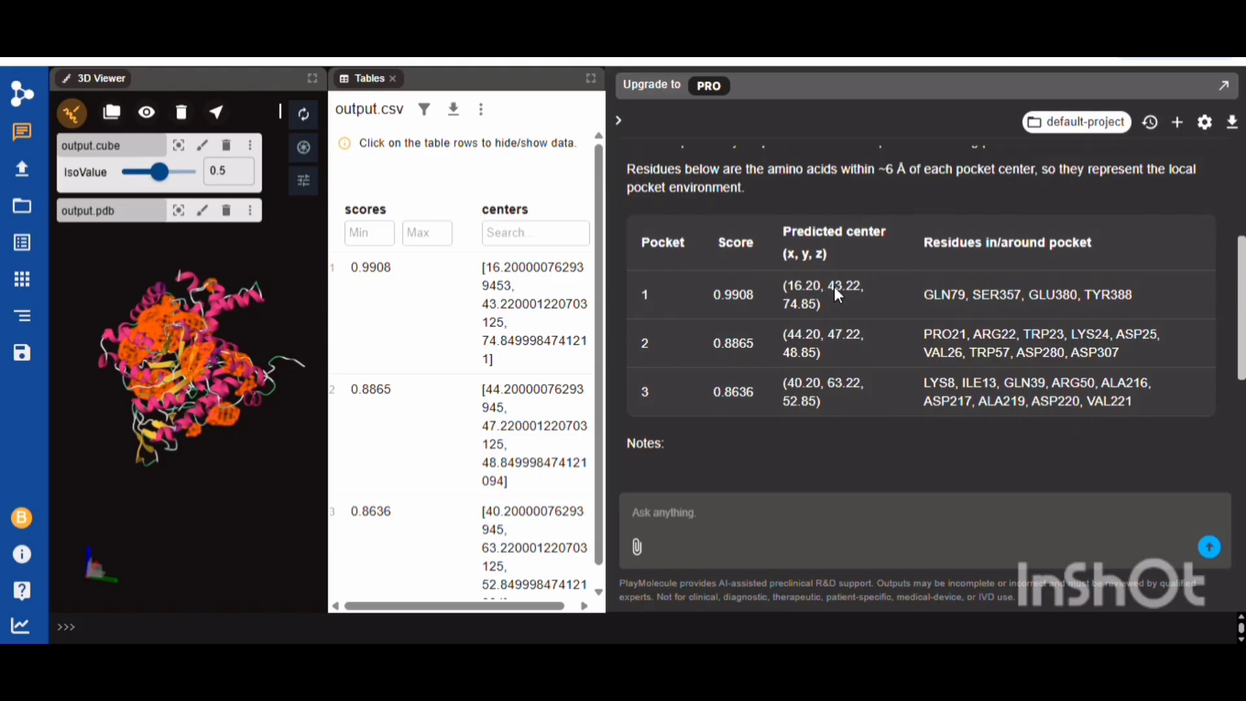
# Review the chat's pocket table for each predicted pocket's score, center coordinates and surrounding residues, and read the notes below it.
pyautogui.moveTo(805, 252); pyautogui.dragTo(1102, 414)
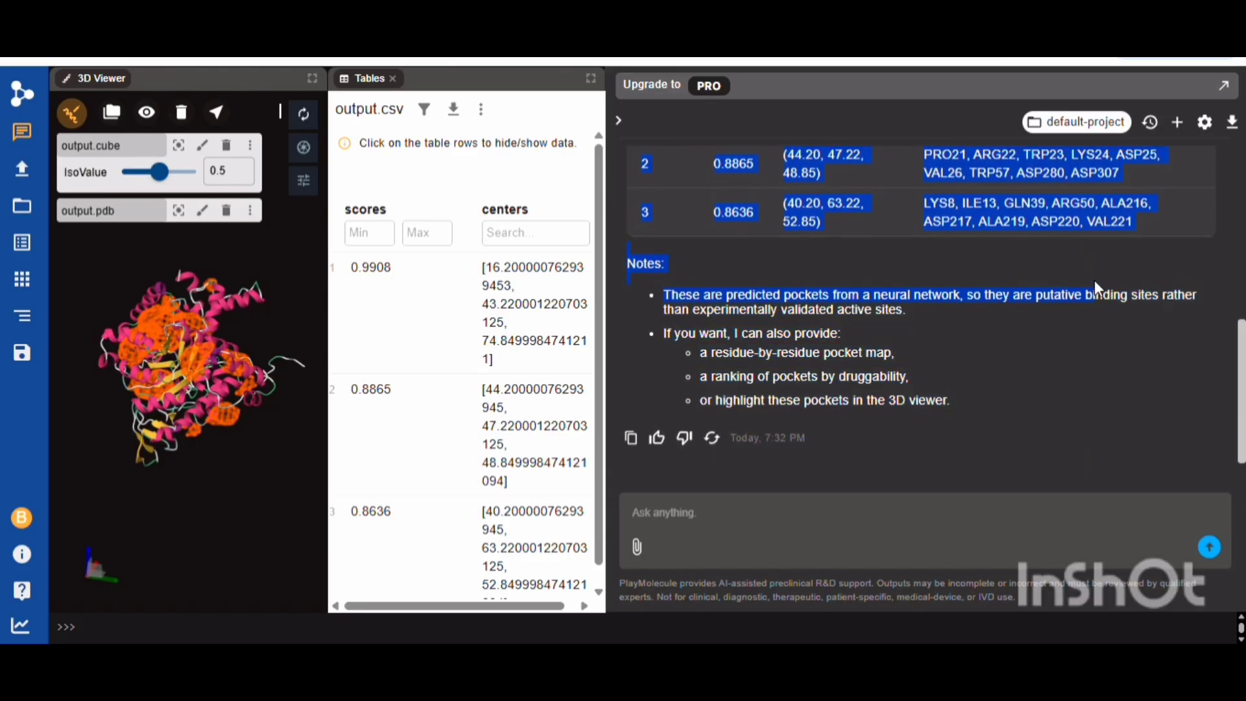
pyautogui.scroll(3, 1094, 279)
pyautogui.scroll(-3, 1094, 279)
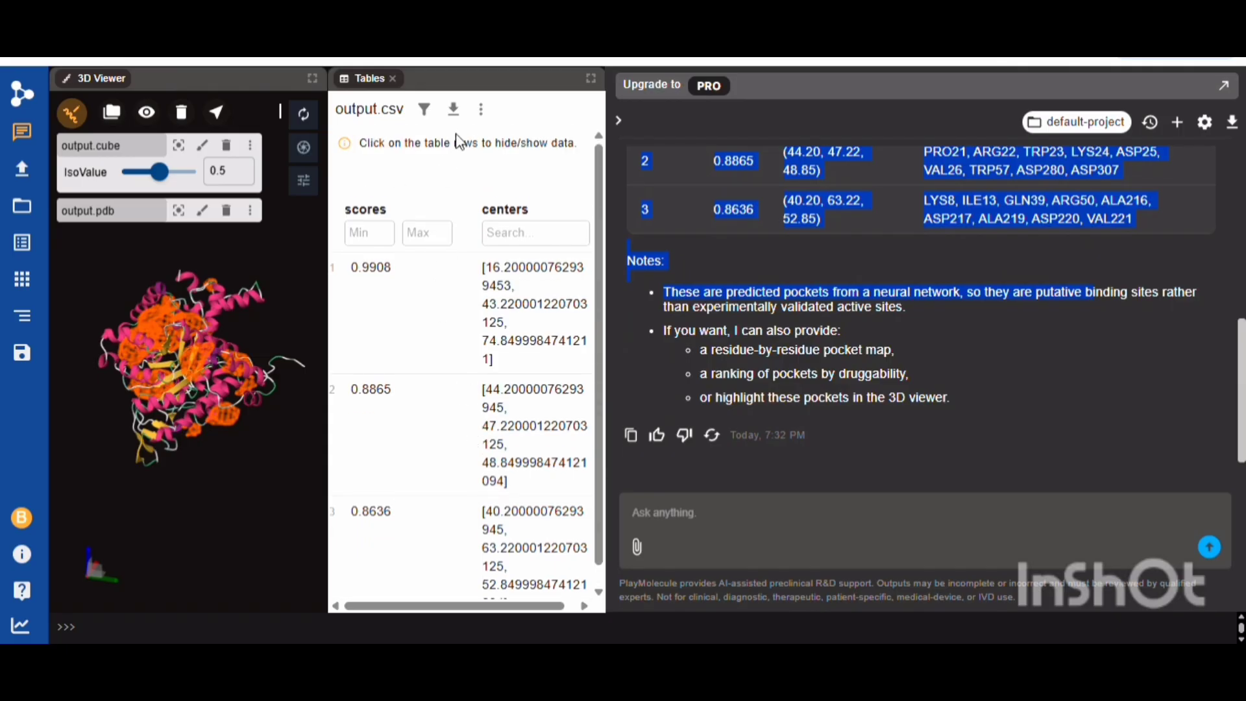
pyautogui.scroll(7, 746, 288)
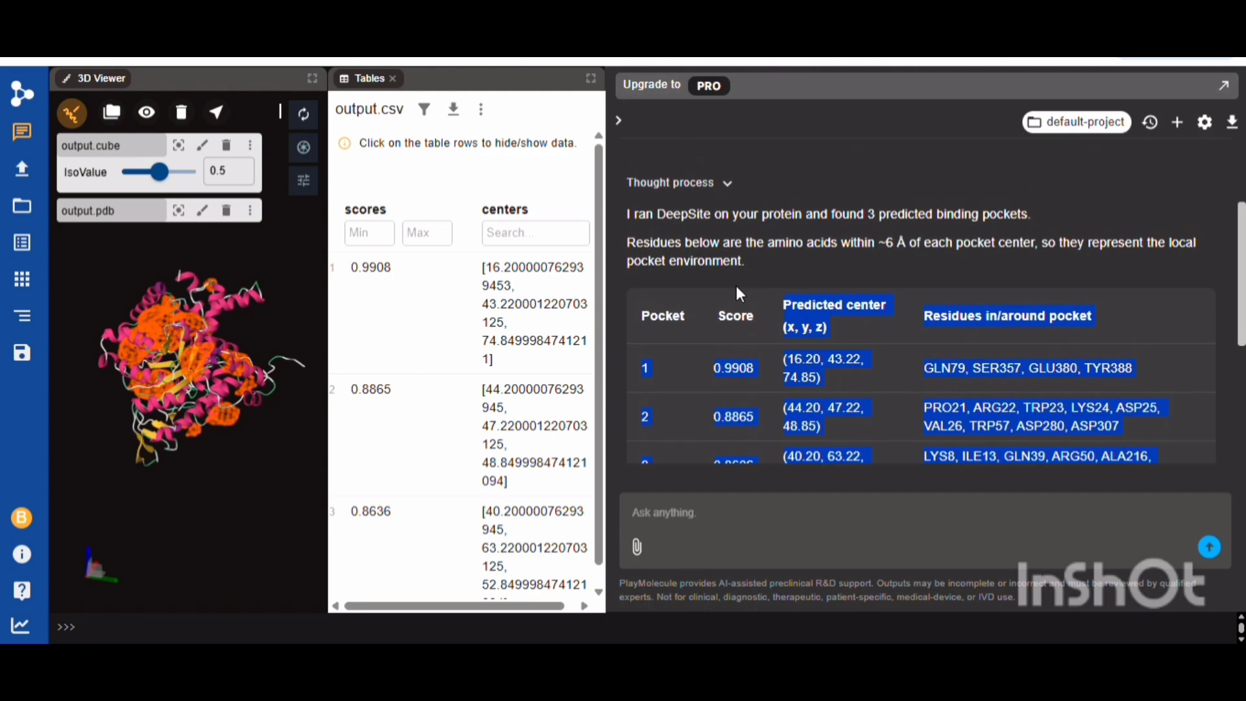
pyautogui.scroll(-1, 432, 402)
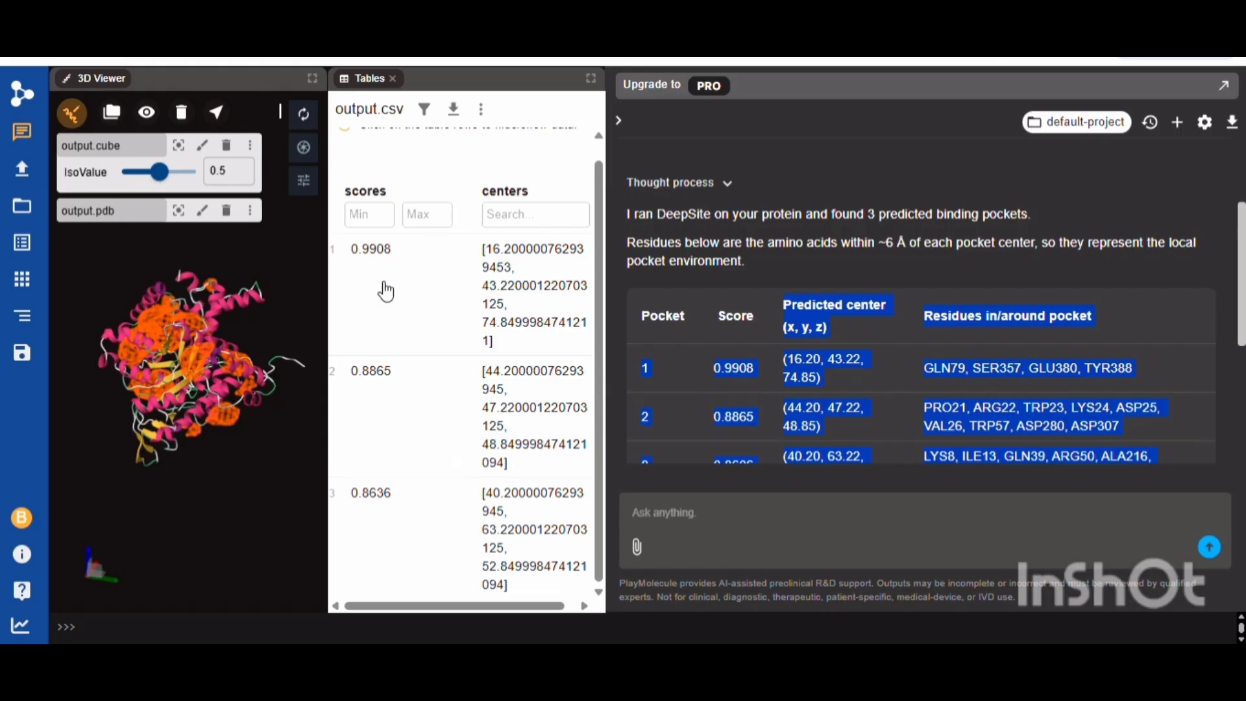
# Hide the chat and examine the predicted pocket meshes on the protein from several angles, along with the scores and centers in output.csv.
pyautogui.moveTo(176, 492); pyautogui.dragTo(278, 477)
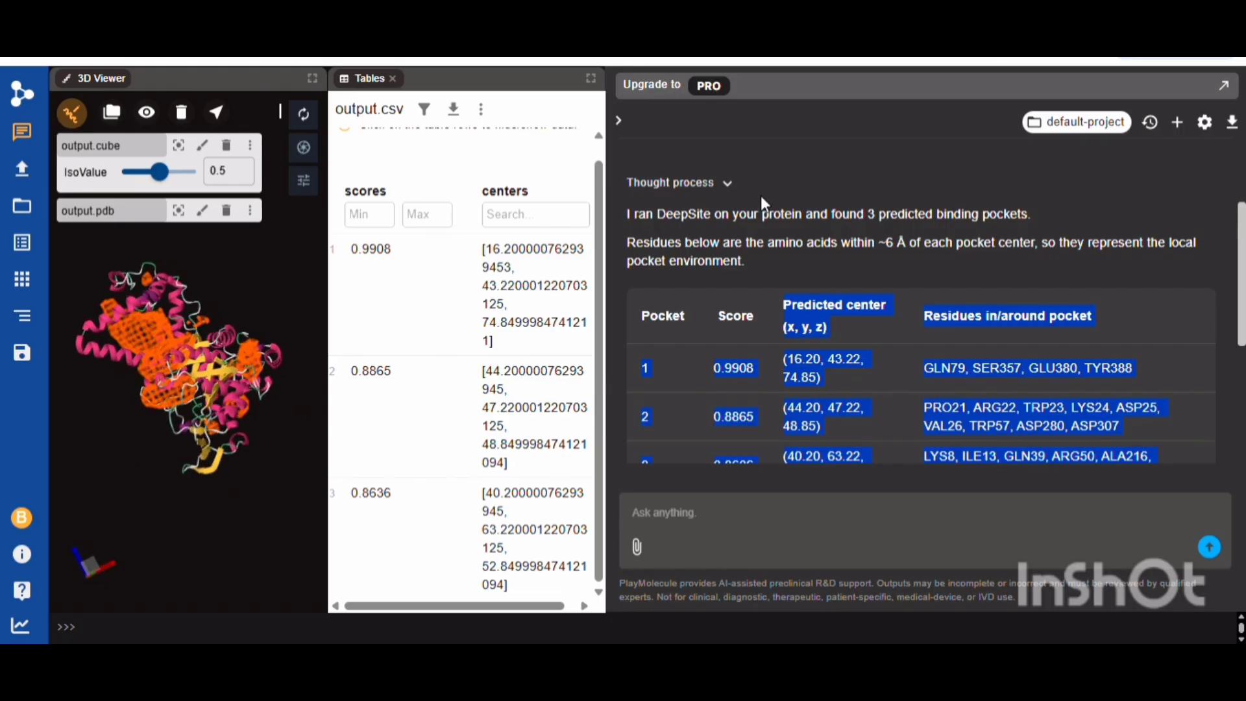
pyautogui.click(619, 120)
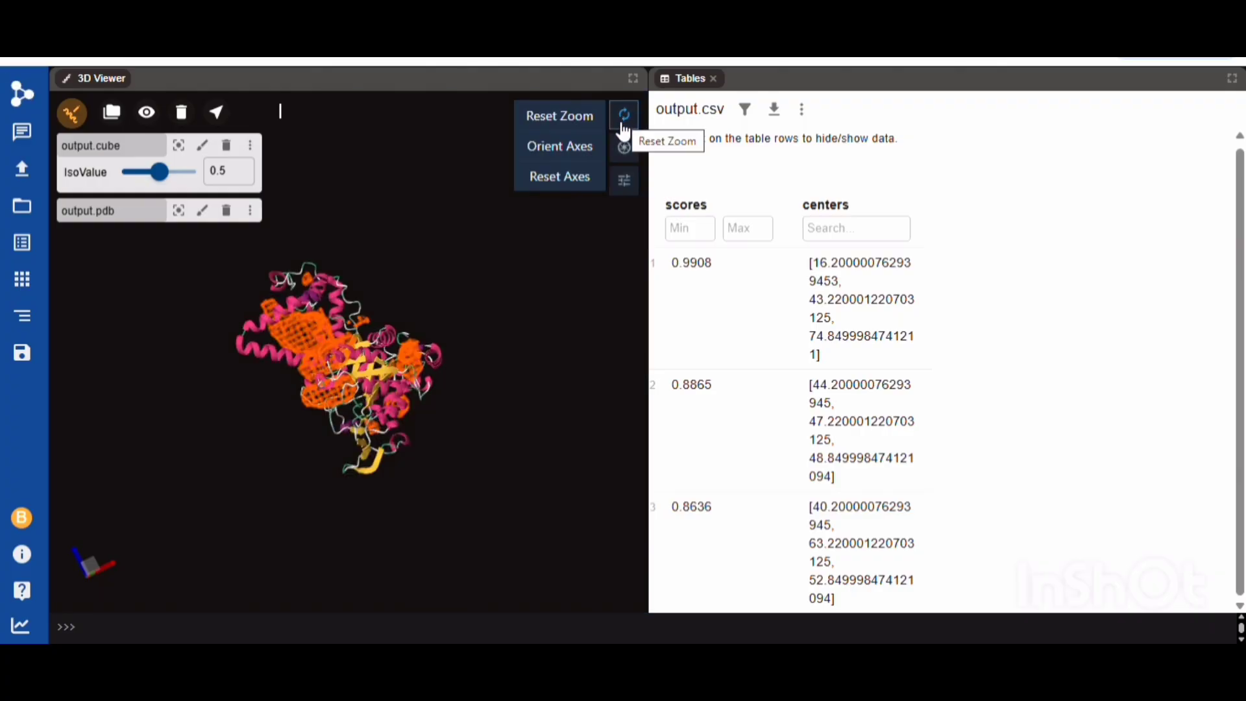
pyautogui.moveTo(252, 417); pyautogui.dragTo(393, 388)
pyautogui.moveTo(419, 428); pyautogui.dragTo(239, 432)
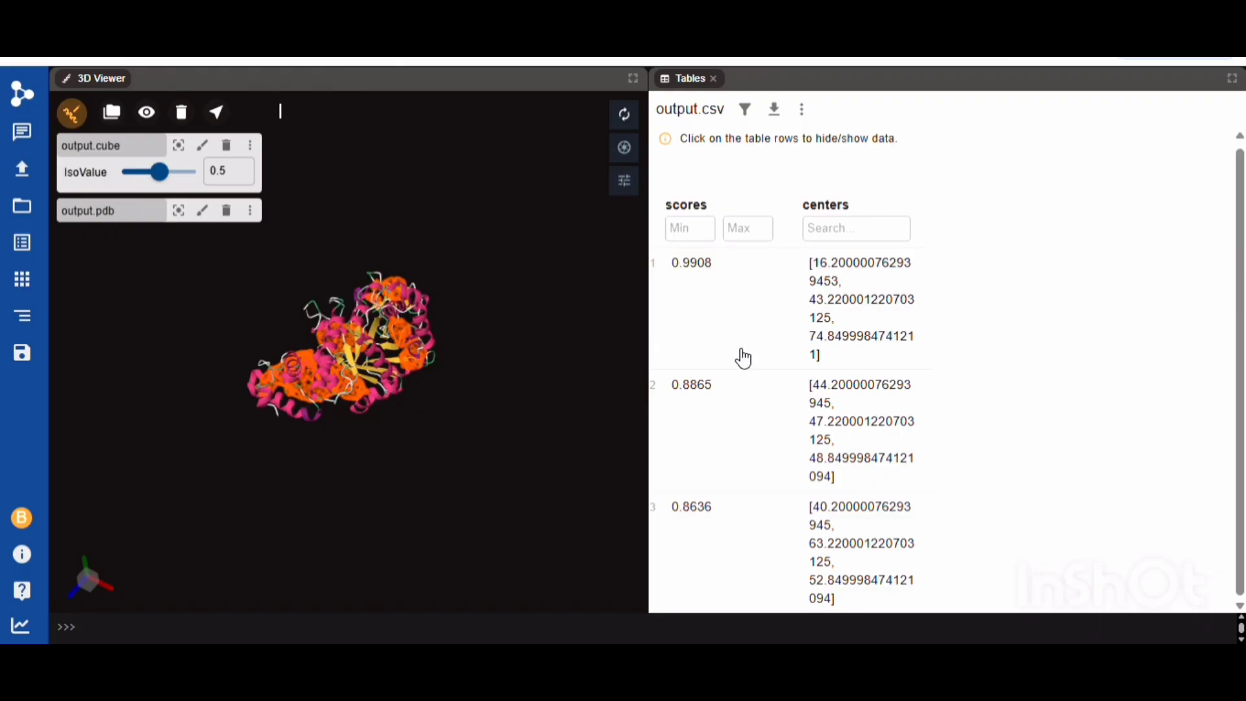
pyautogui.moveTo(805, 266); pyautogui.dragTo(870, 563)
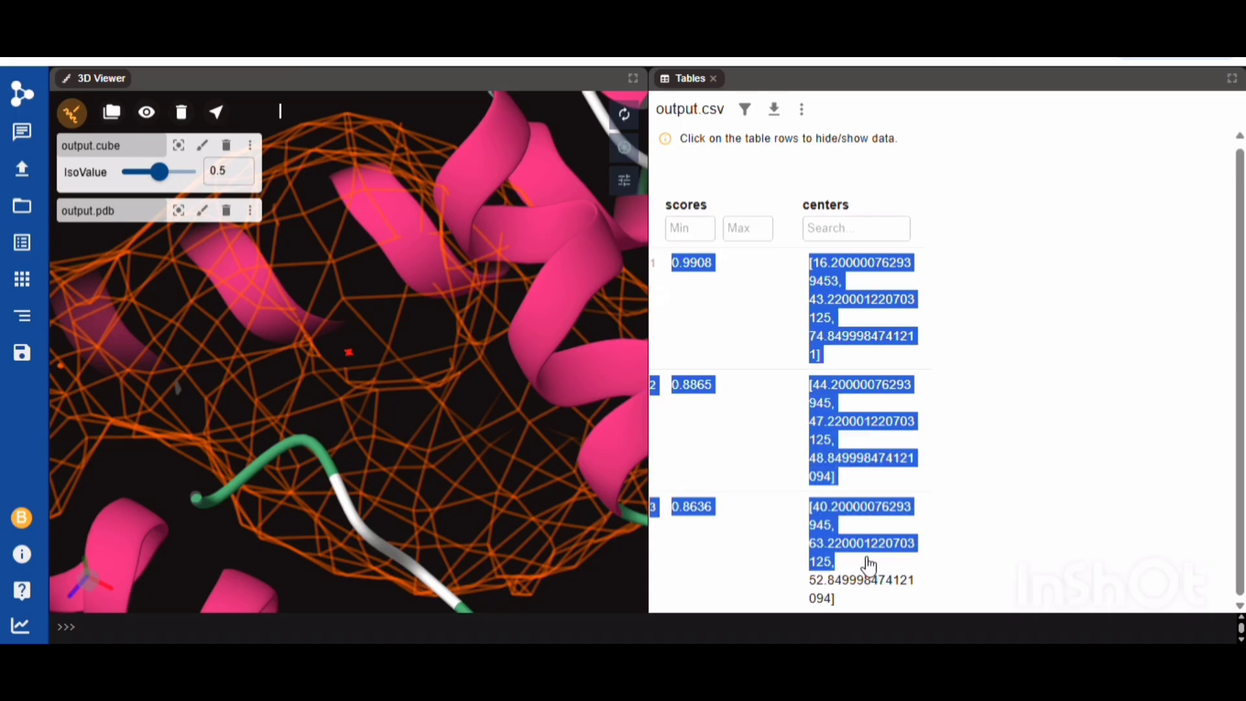
pyautogui.moveTo(866, 577); pyautogui.dragTo(866, 587)
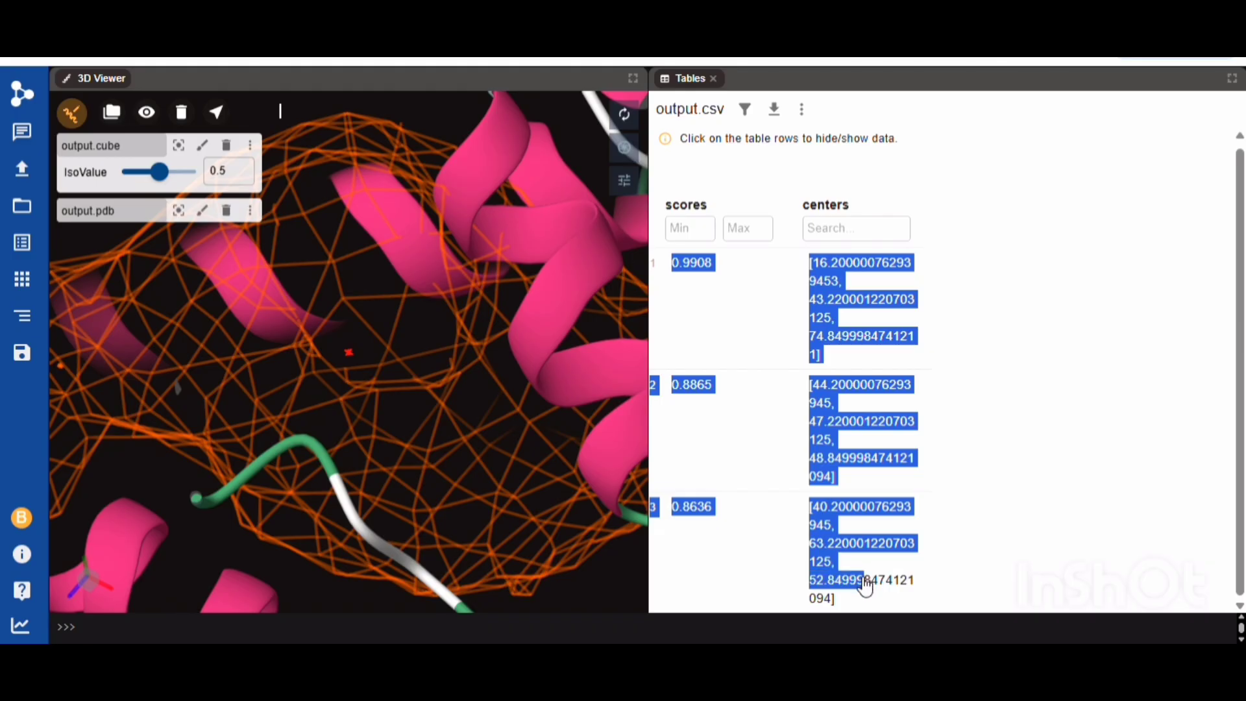